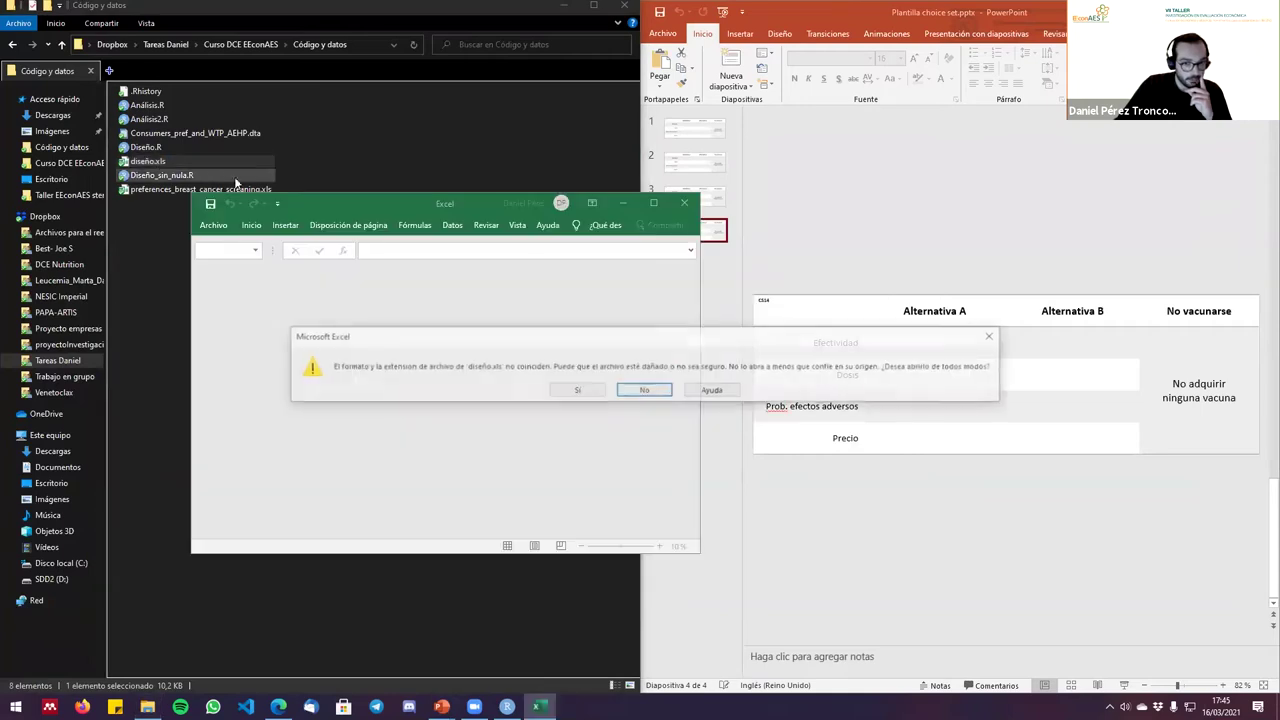
Open diseño.xls despite the file format warning and place the workbook beside the presentation, with the set11 rows in view.
{"action": "left_click", "coordinate": [583, 392]}
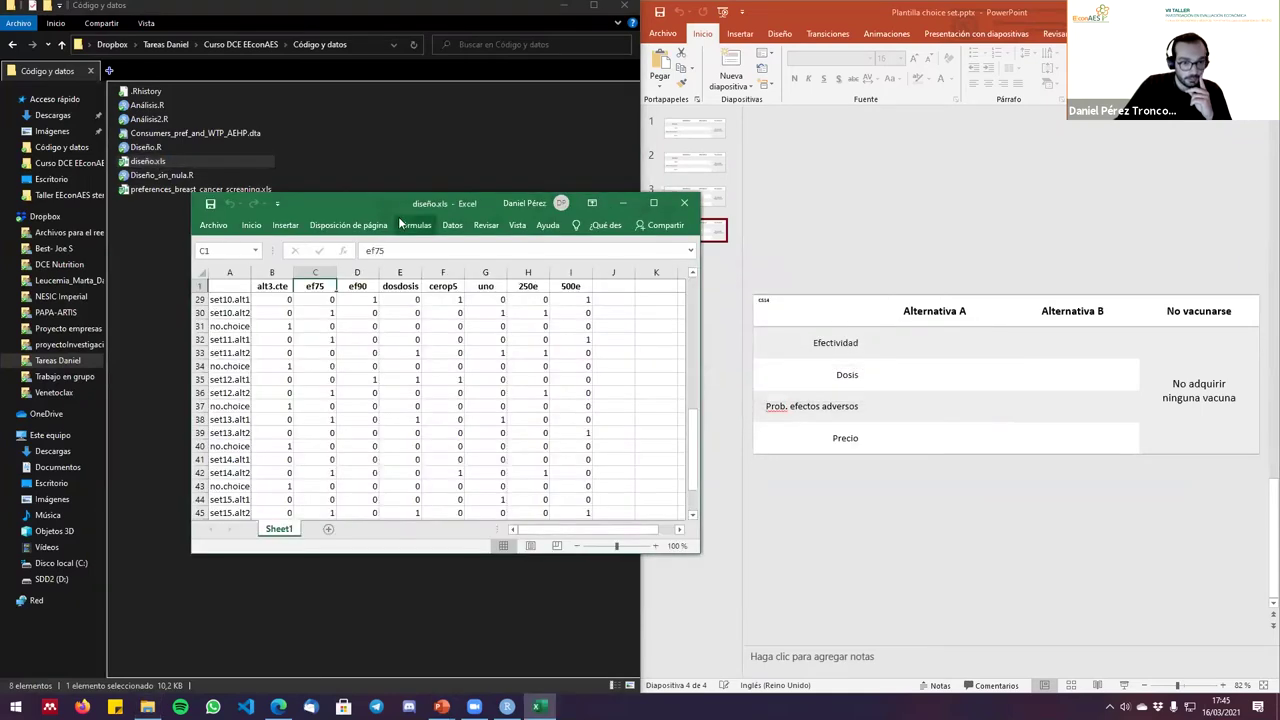
{"action": "left_click_drag", "start_coordinate": [381, 196], "coordinate": [5, 191]}
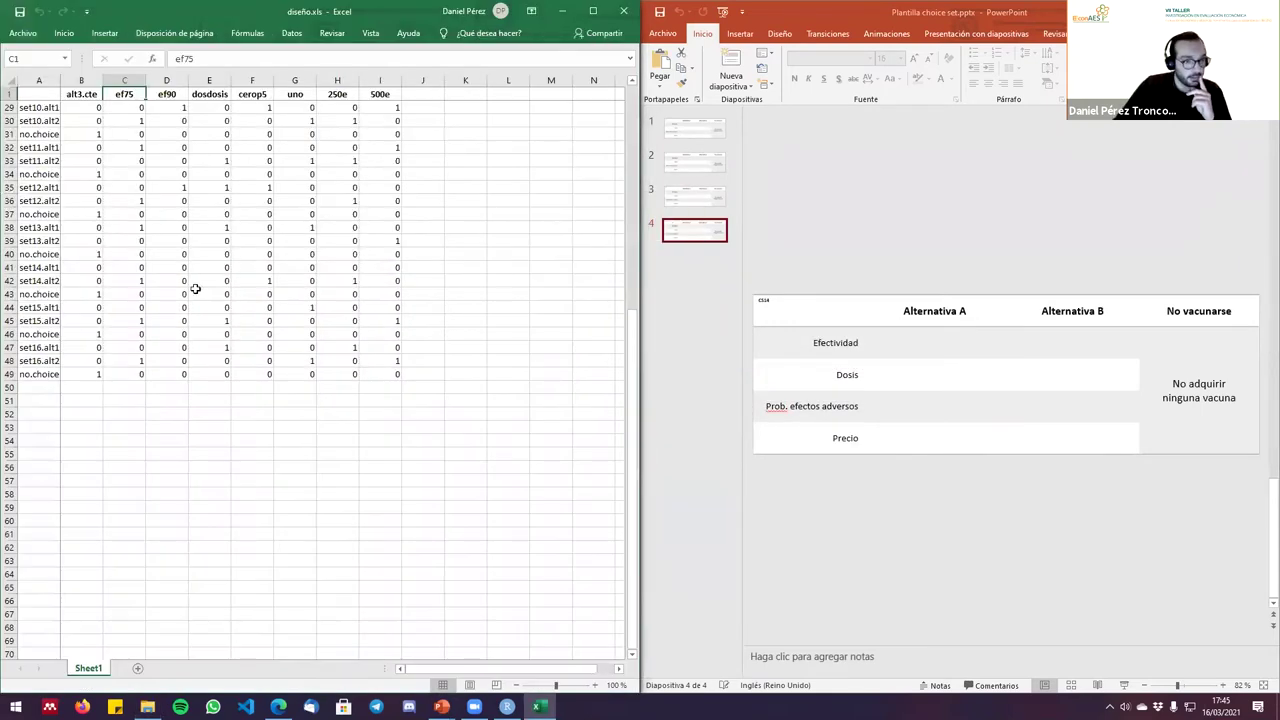
{"action": "scroll", "coordinate": [104, 300], "scroll_direction": "up", "scroll_amount": 1}
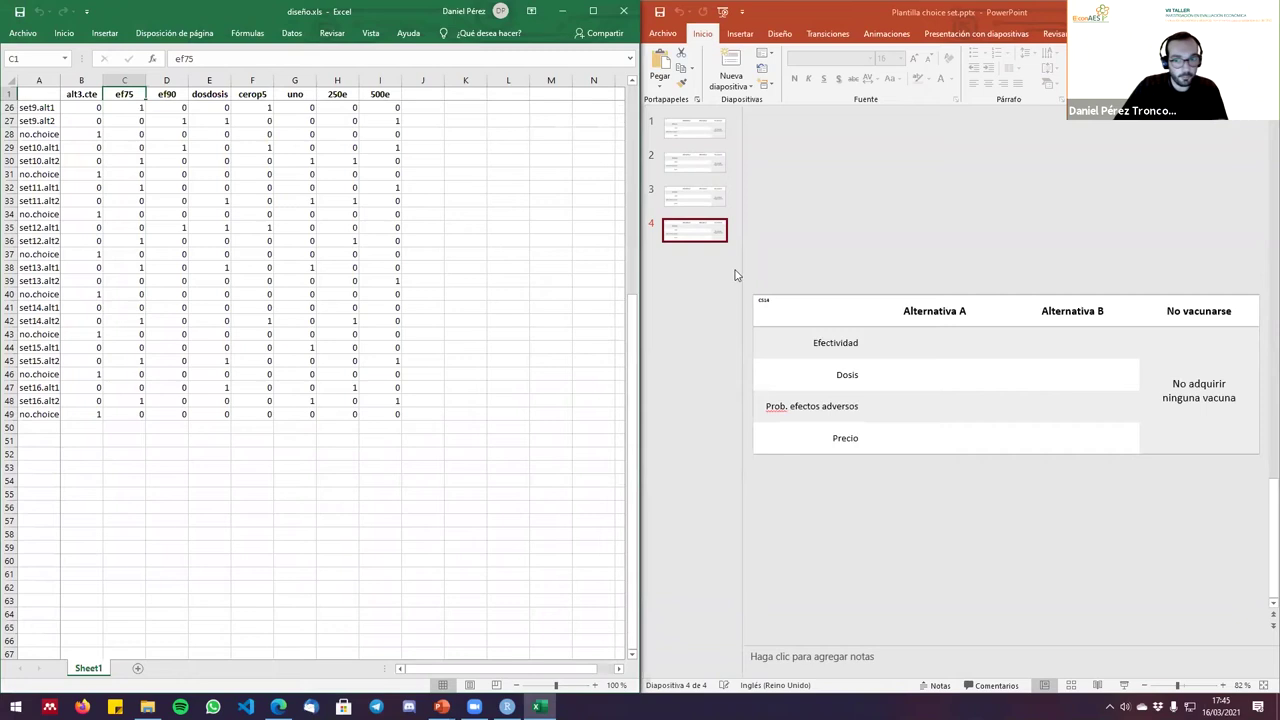
On the first slide's choice set CS11, enter 75% as the Efectividad of Alternativa A.
{"action": "left_click", "coordinate": [690, 135]}
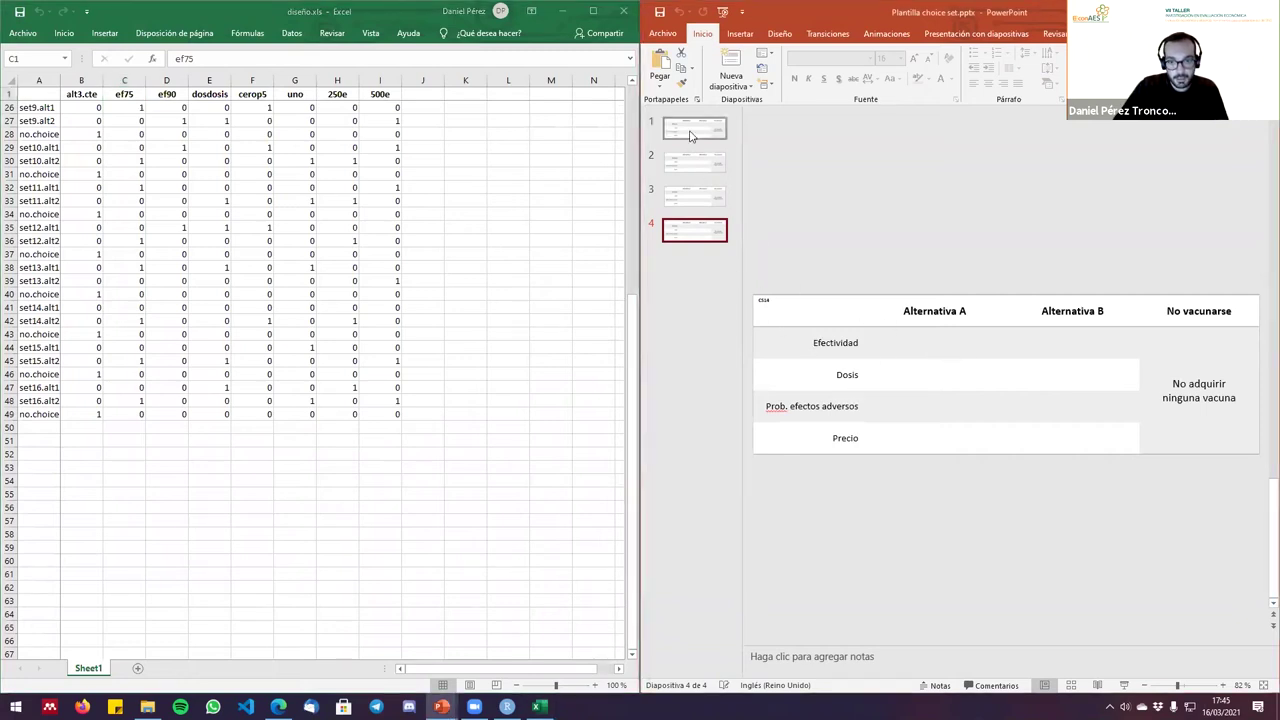
{"action": "left_click", "coordinate": [692, 133]}
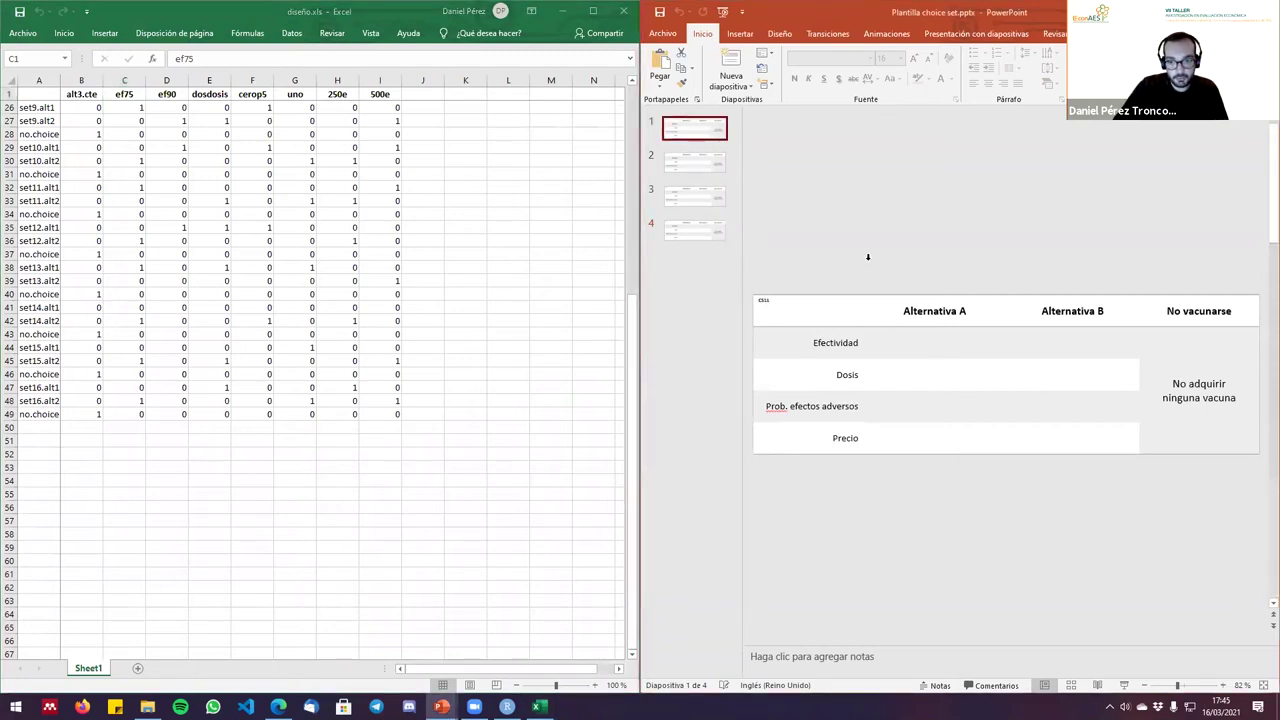
{"action": "left_click", "coordinate": [933, 349]}
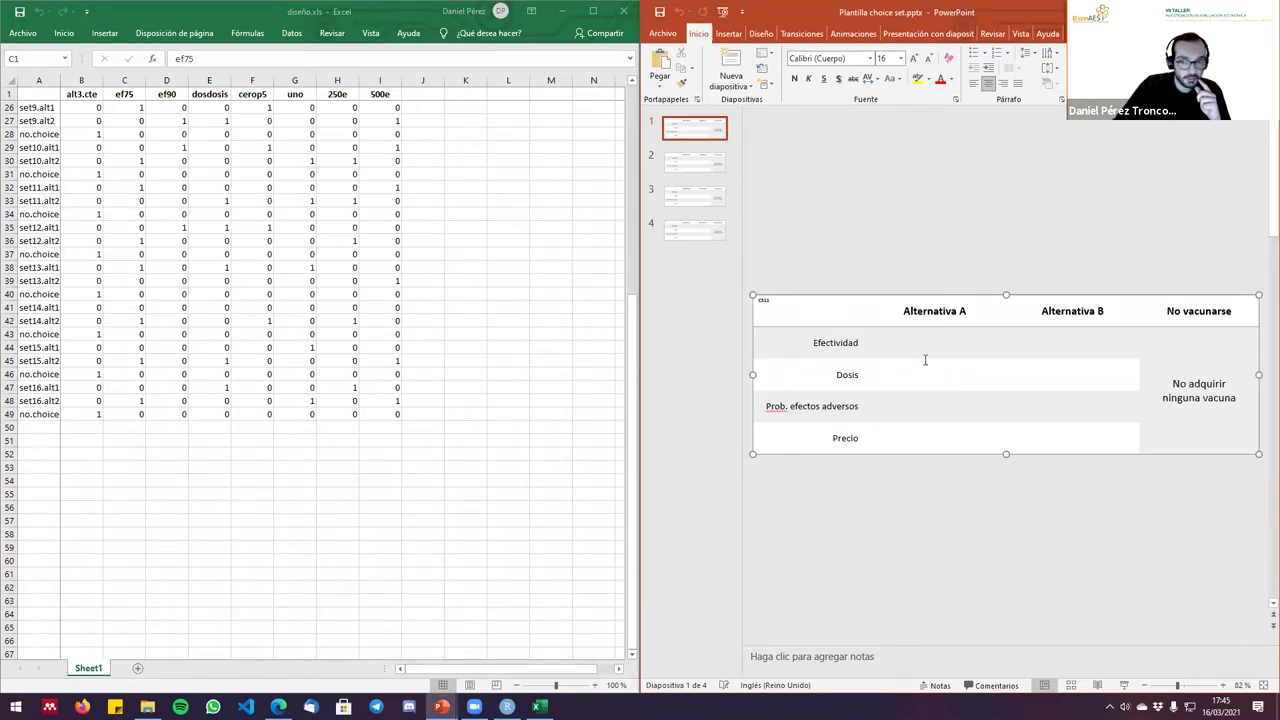
{"action": "type", "text": "75"}
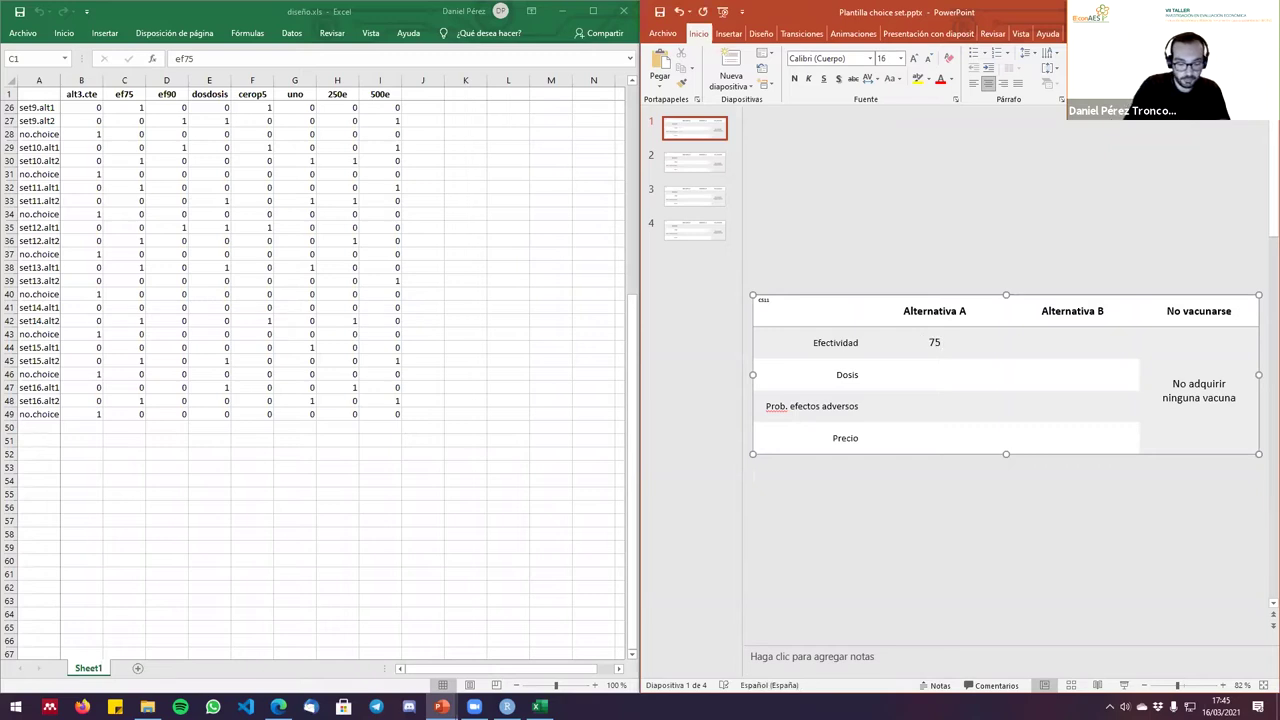
{"action": "type", "text": "%"}
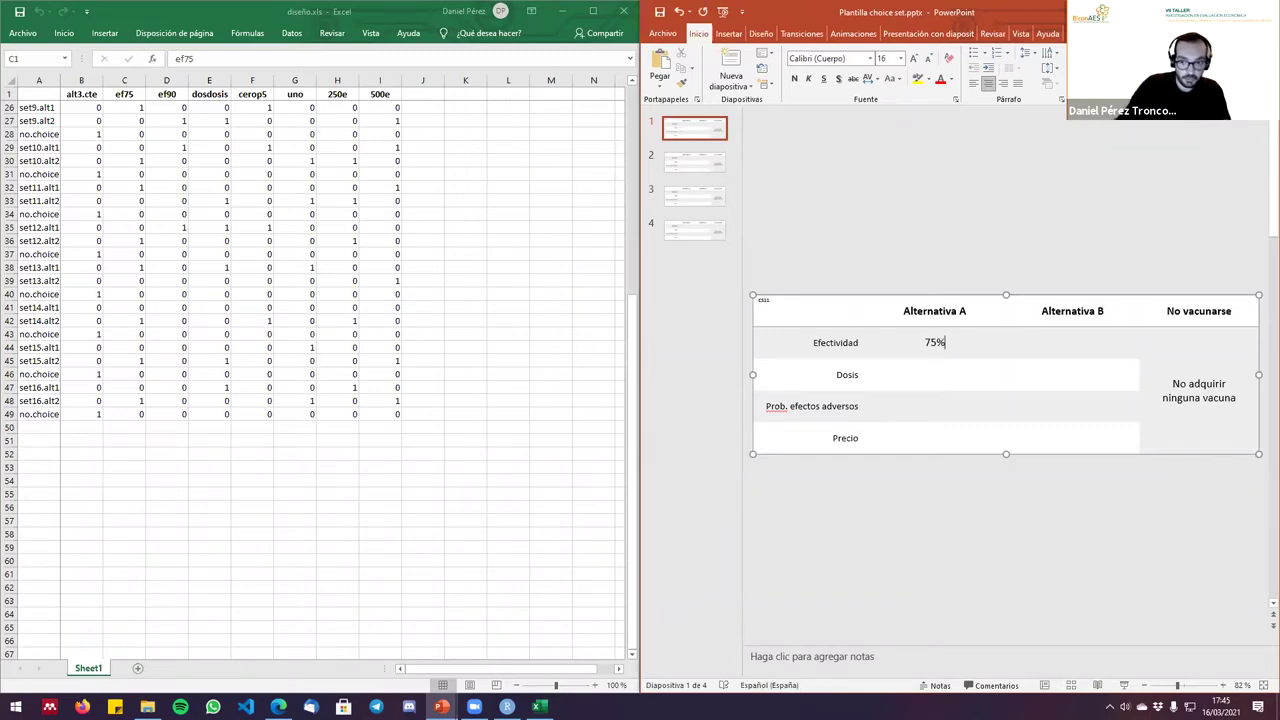
Using the set11.alt1 row of the design, fill in Alternativa A with Dosis 1 and Prob. efectos adversos 0.1%.
{"action": "left_click", "coordinate": [9, 187]}
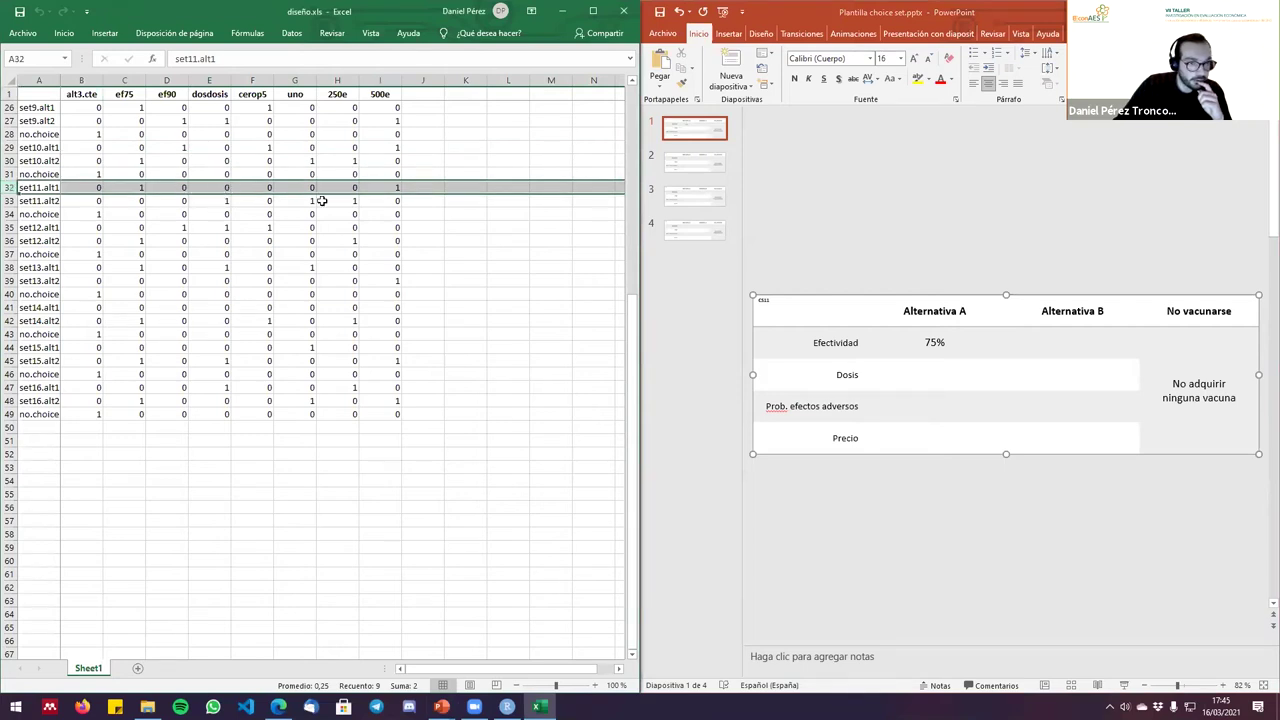
{"action": "left_click", "coordinate": [924, 376]}
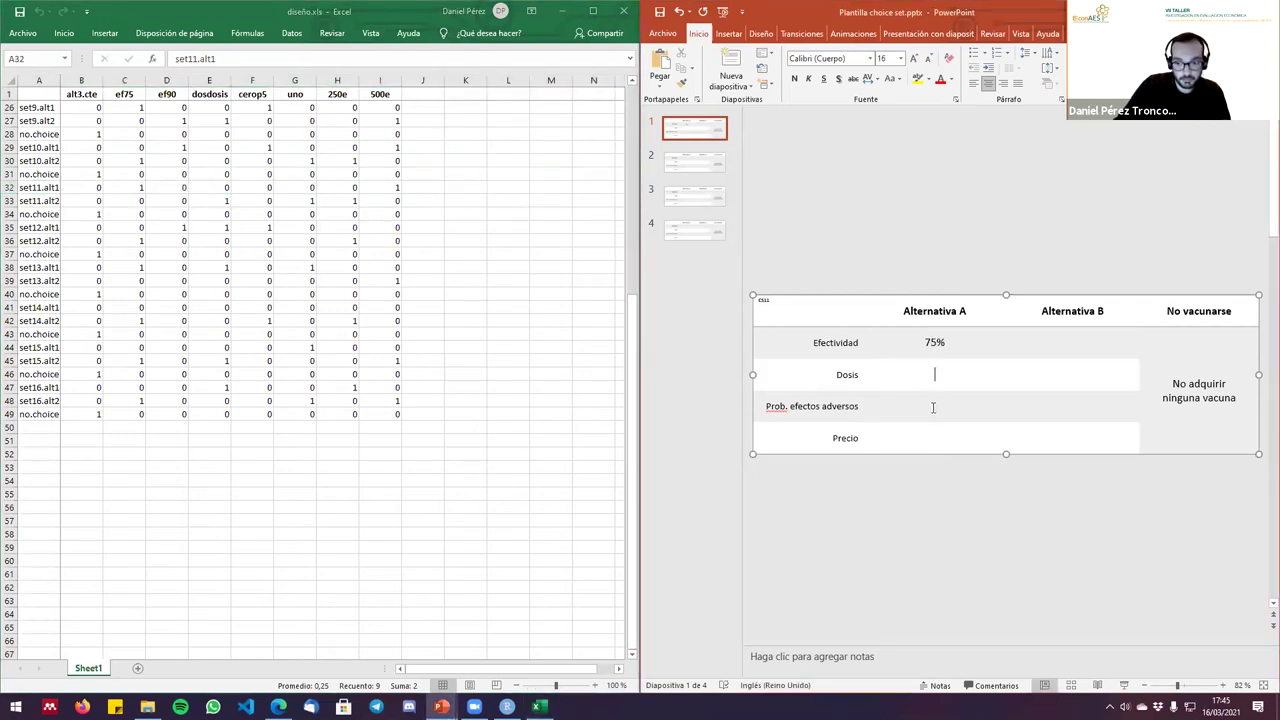
{"action": "type", "text": "1"}
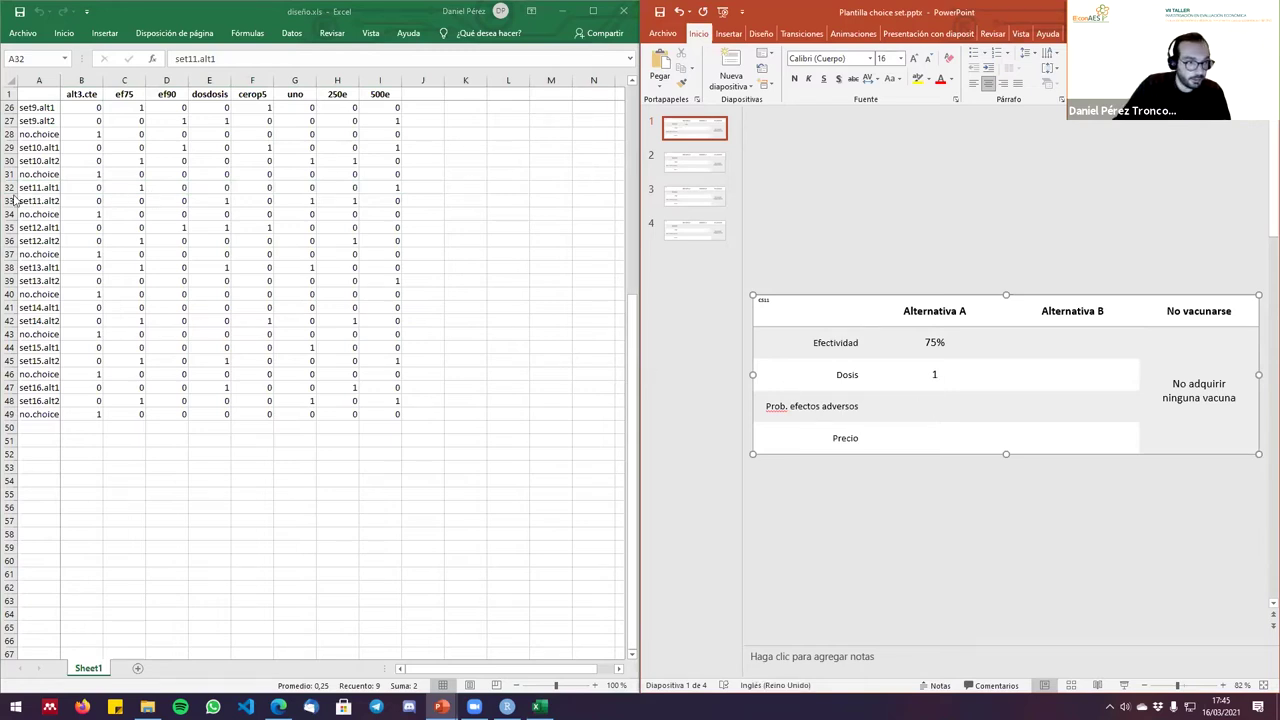
{"action": "left_click", "coordinate": [12, 188]}
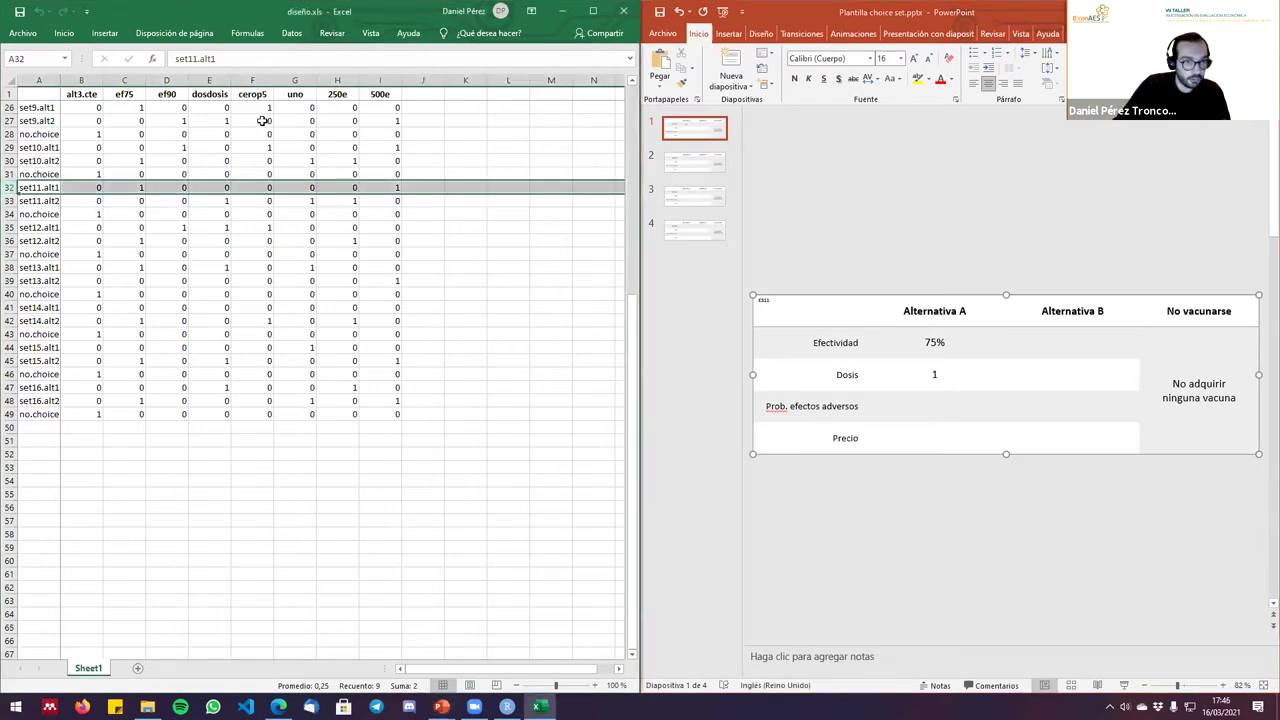
{"action": "left_click", "coordinate": [946, 406]}
{"action": "type", "text": "0.1"}
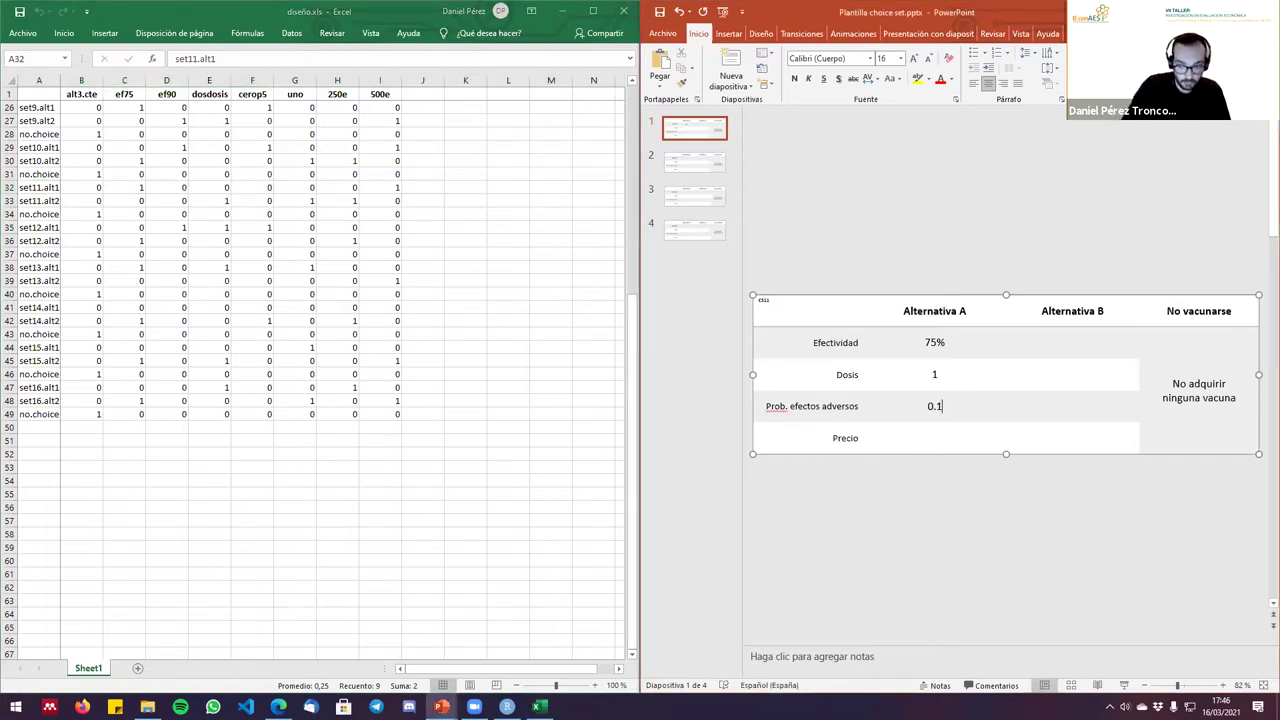
{"action": "type", "text": "%"}
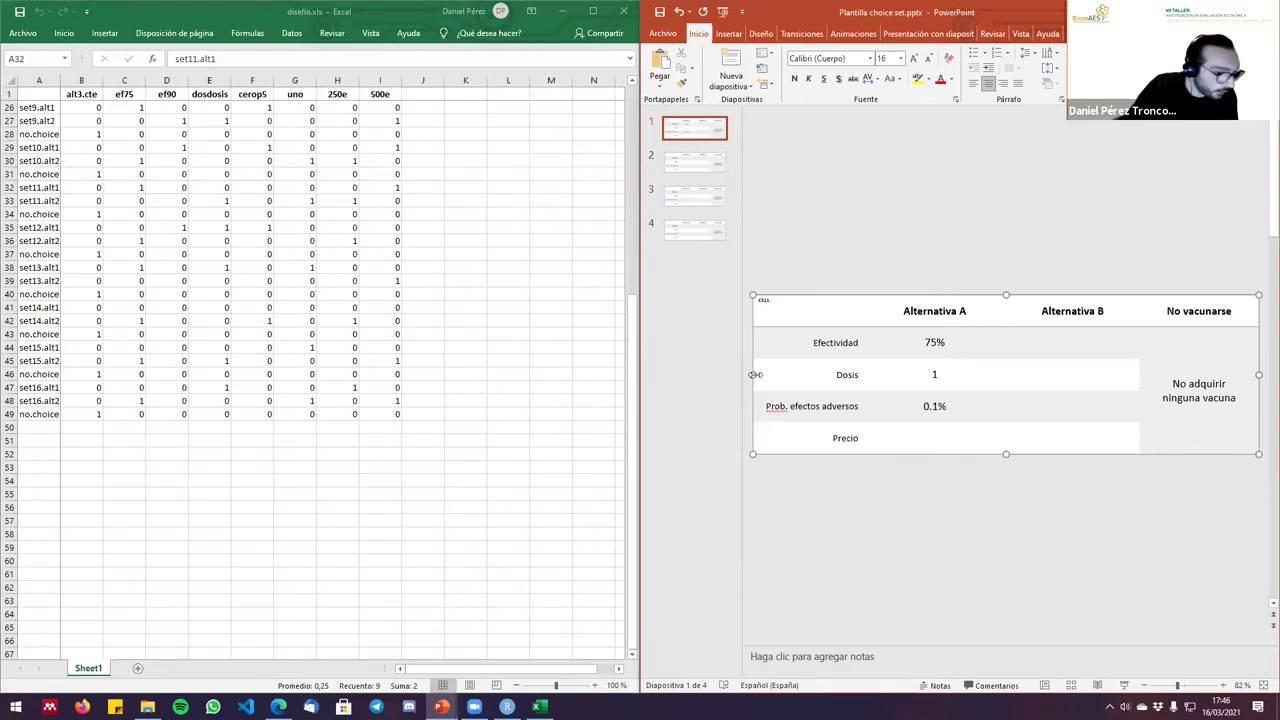
Check the price level in the set11.alt1 row and enter 500€ as the Precio of Alternativa A.
{"action": "left_click", "coordinate": [9, 187]}
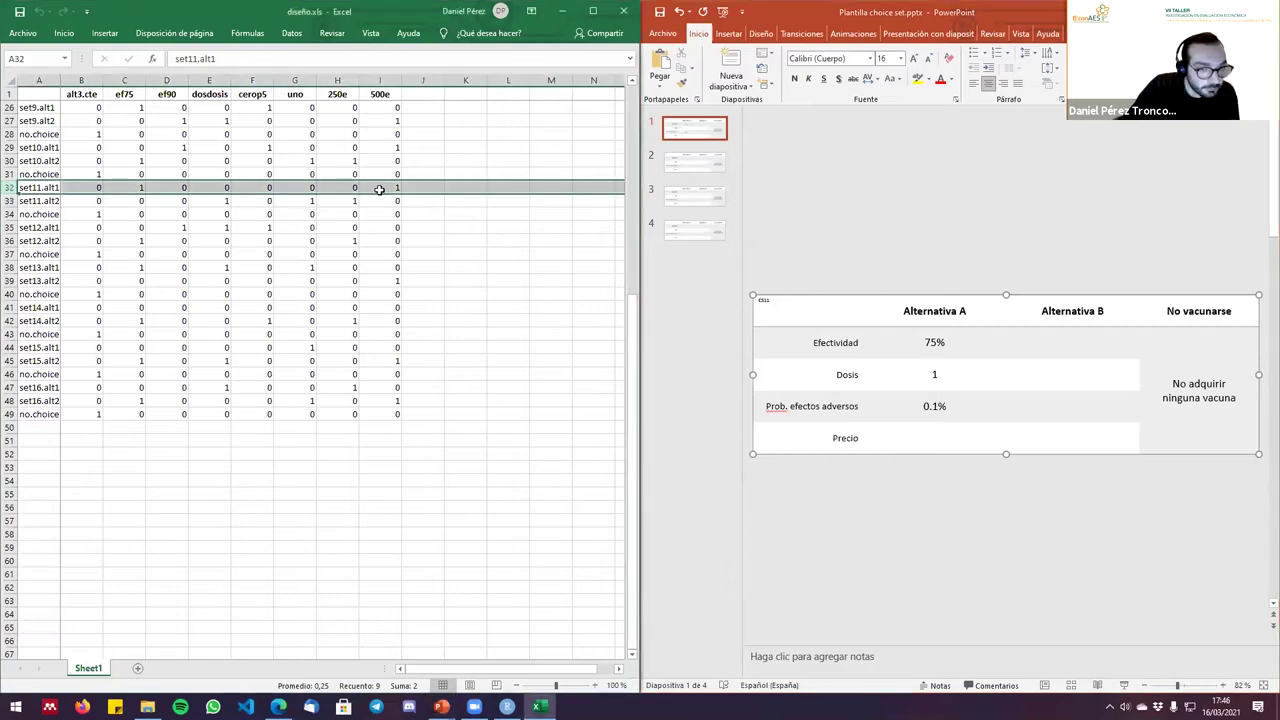
{"action": "left_click", "coordinate": [935, 440]}
{"action": "type", "text": "500€"}
Using the set11.alt2 row of the design, fill in Alternativa B with Efectividad 50% and Dosis 2.
{"action": "left_click", "coordinate": [1073, 438]}
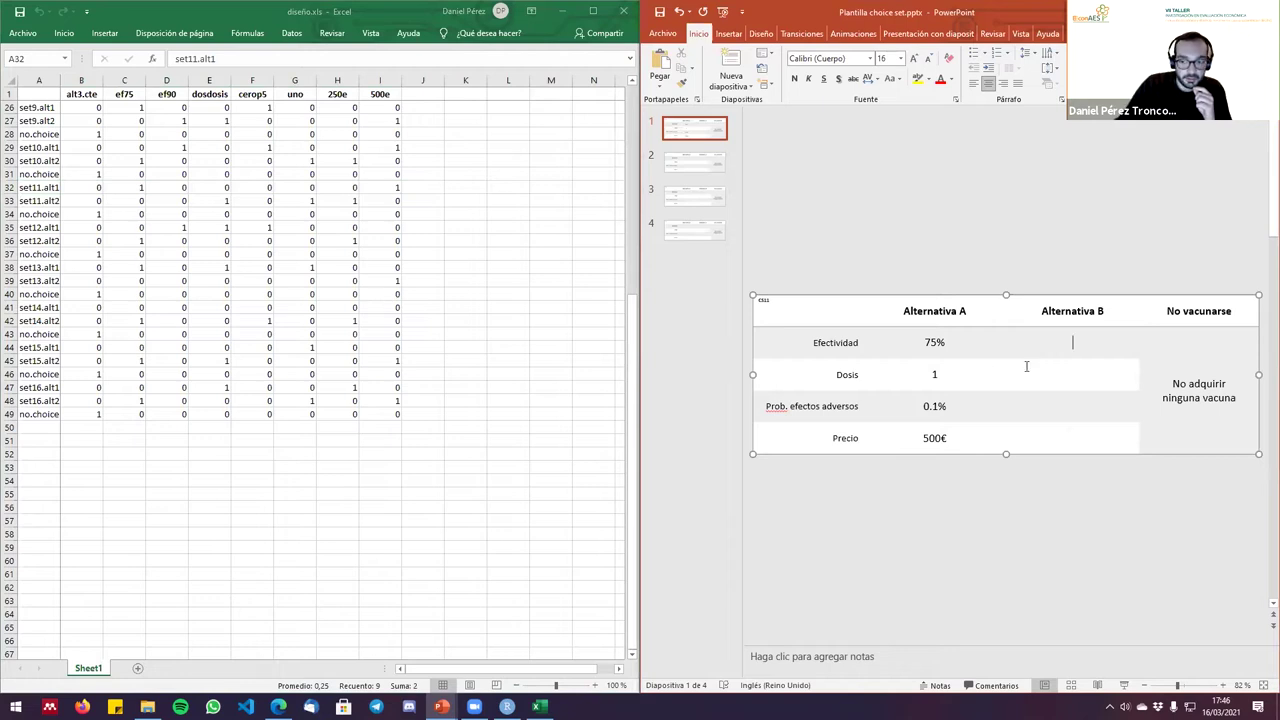
{"action": "key", "text": "alt+Tab"}
{"action": "left_click", "coordinate": [7, 201]}
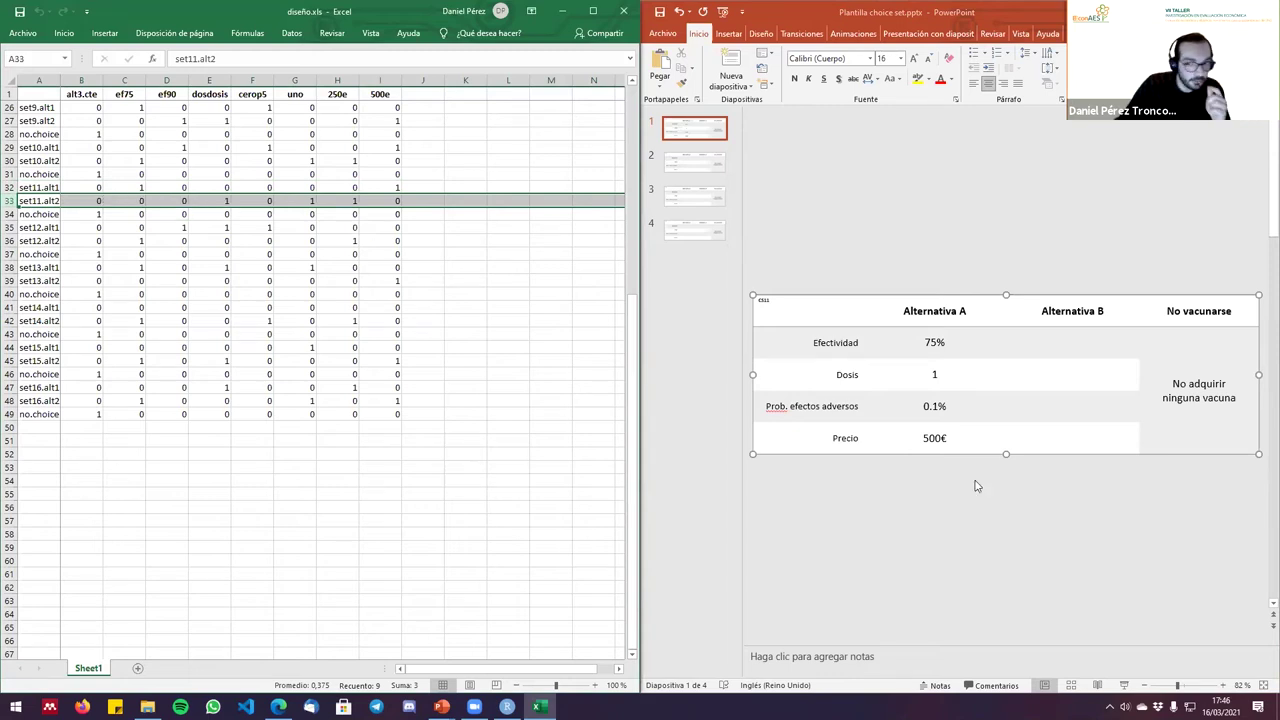
{"action": "left_click", "coordinate": [1078, 349]}
{"action": "type", "text": "50%"}
{"action": "key", "text": "Down"}
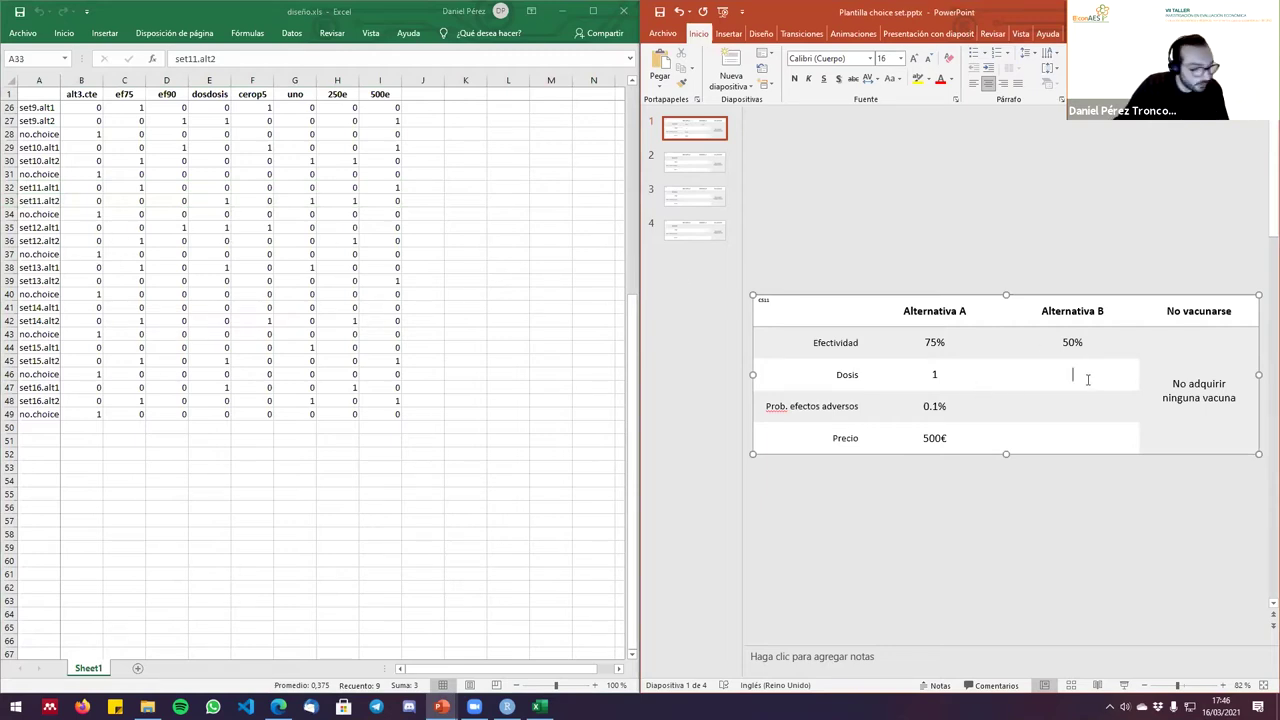
{"action": "type", "text": "2"}
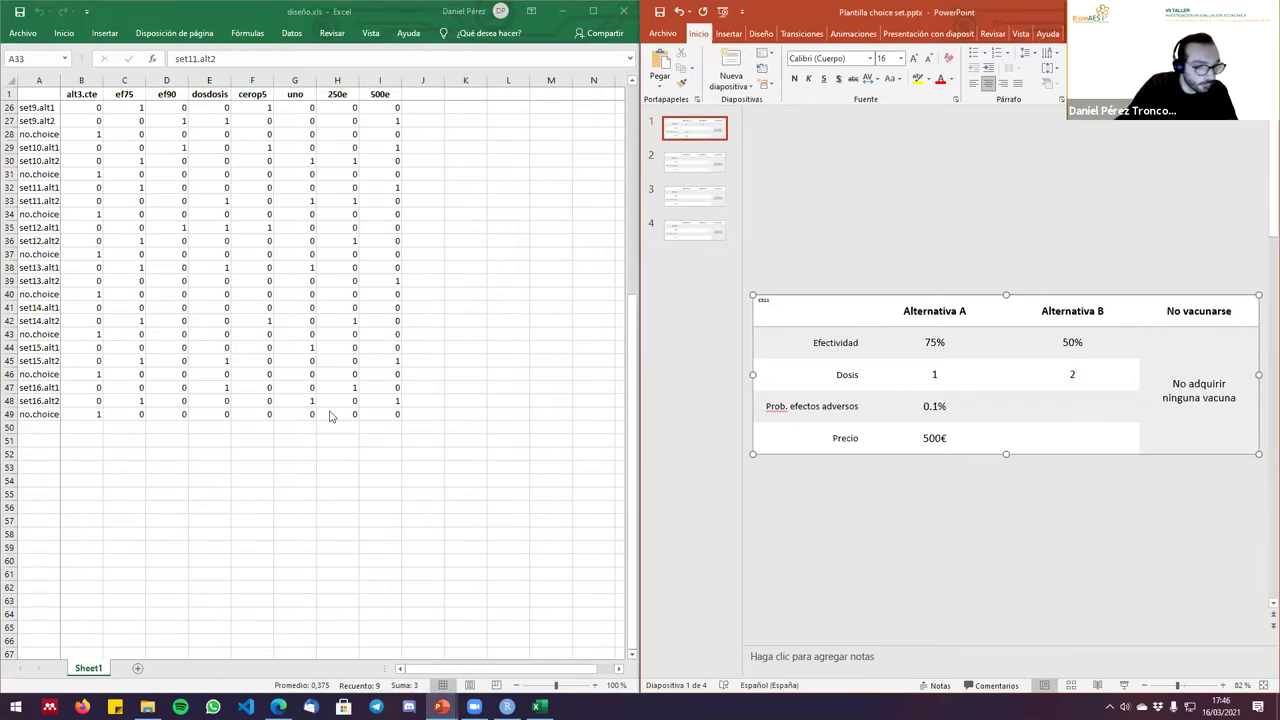
Recheck the set11.alt2 row and complete Alternativa B with Prob. efectos adversos 1% and Precio 250€.
{"action": "left_click", "coordinate": [9, 200]}
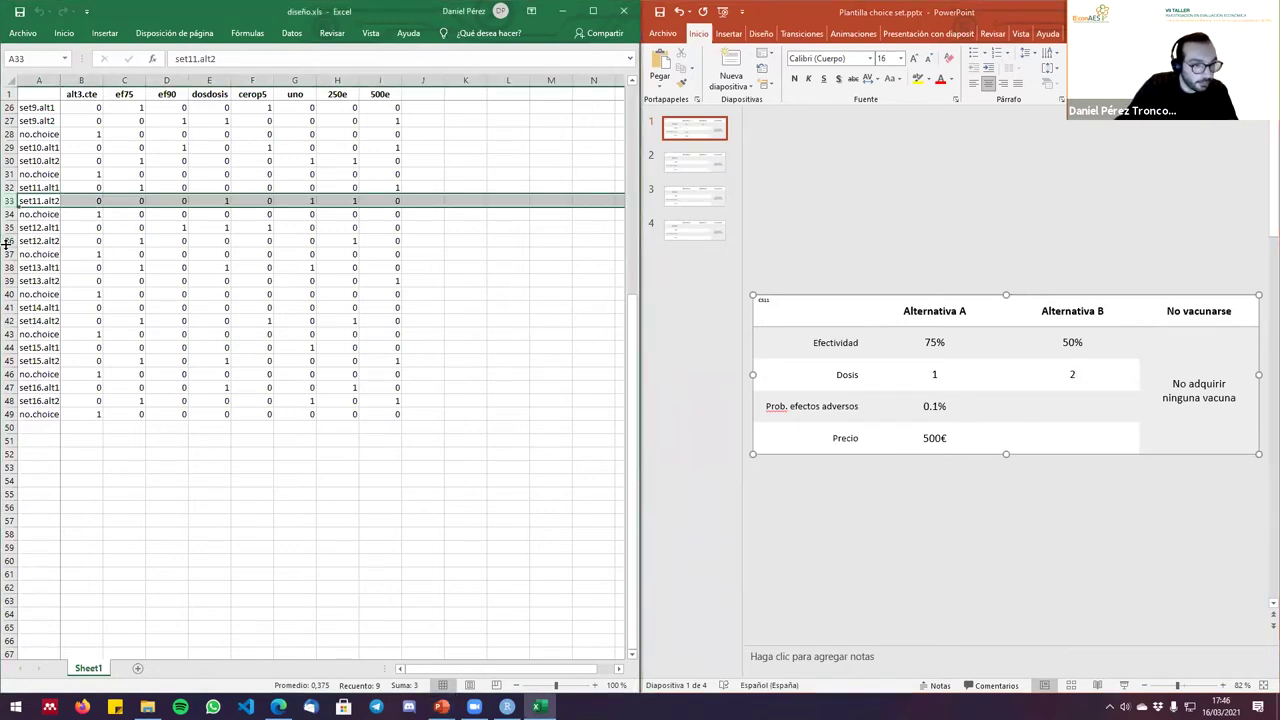
{"action": "left_click", "coordinate": [9, 227]}
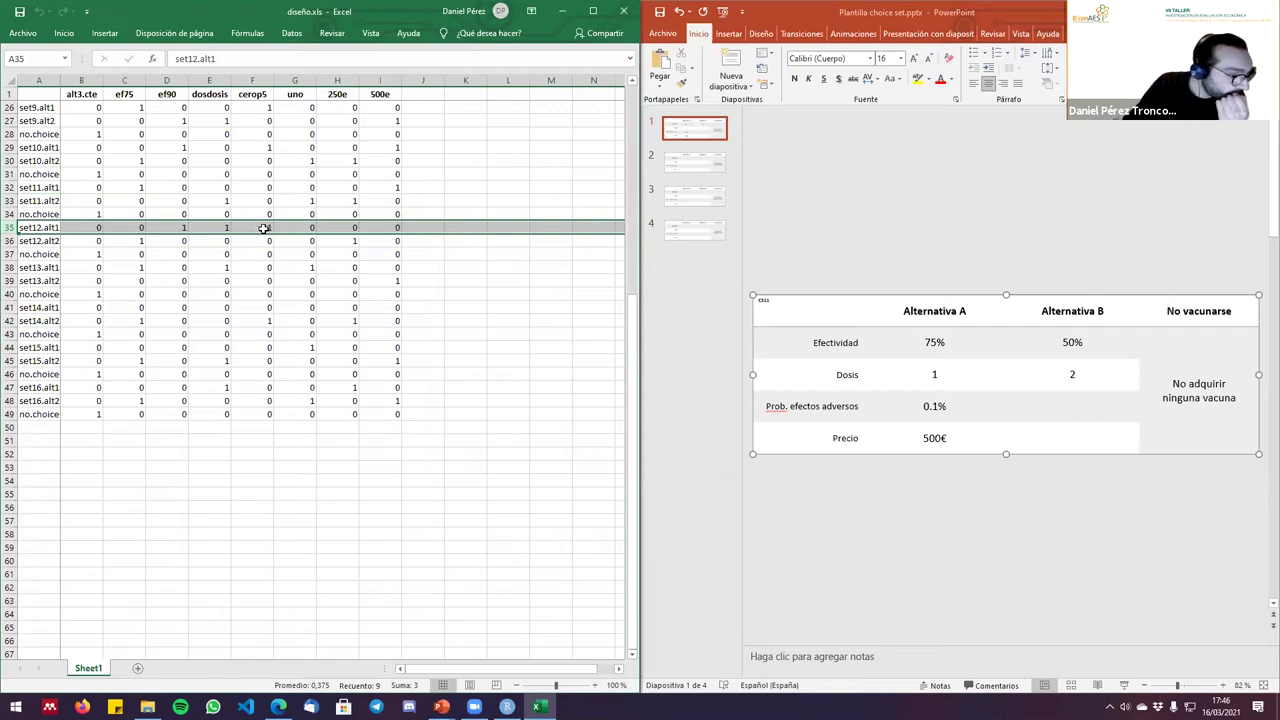
{"action": "left_click", "coordinate": [9, 240]}
{"action": "left_click", "coordinate": [10, 227]}
{"action": "left_click", "coordinate": [10, 200]}
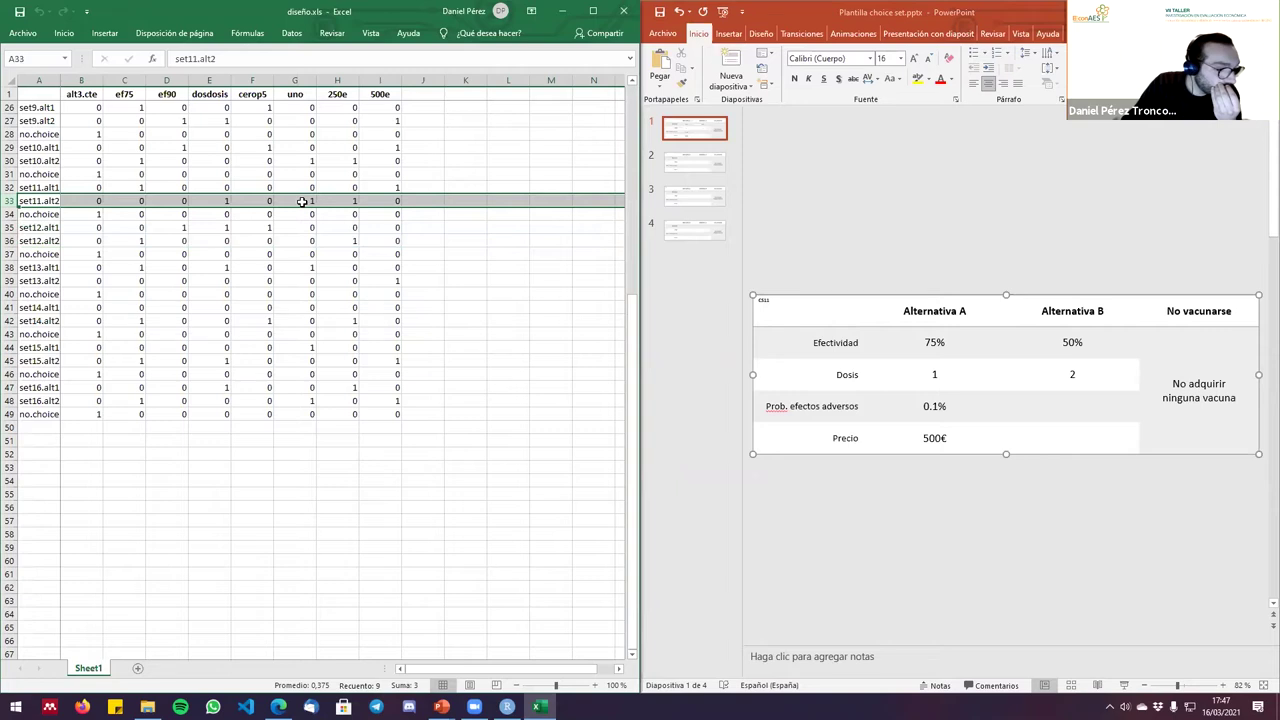
{"action": "left_click", "coordinate": [1093, 407]}
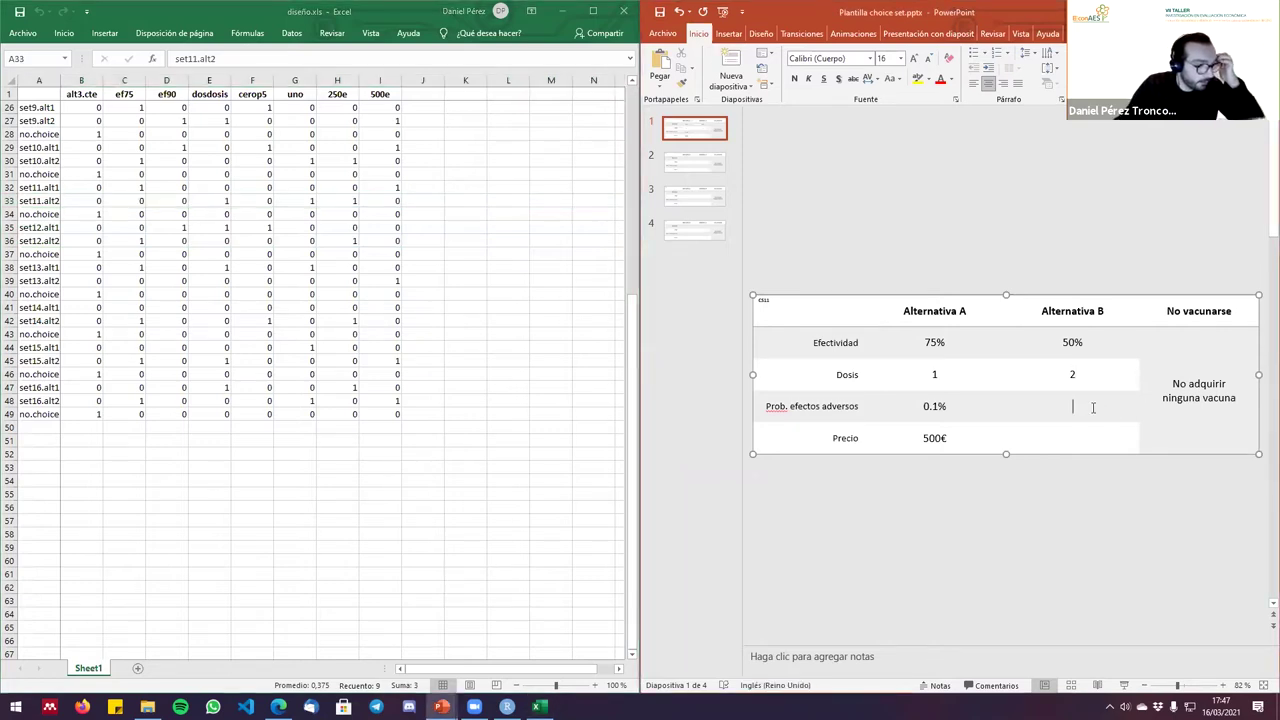
{"action": "type", "text": "1%"}
{"action": "left_click", "coordinate": [1073, 438]}
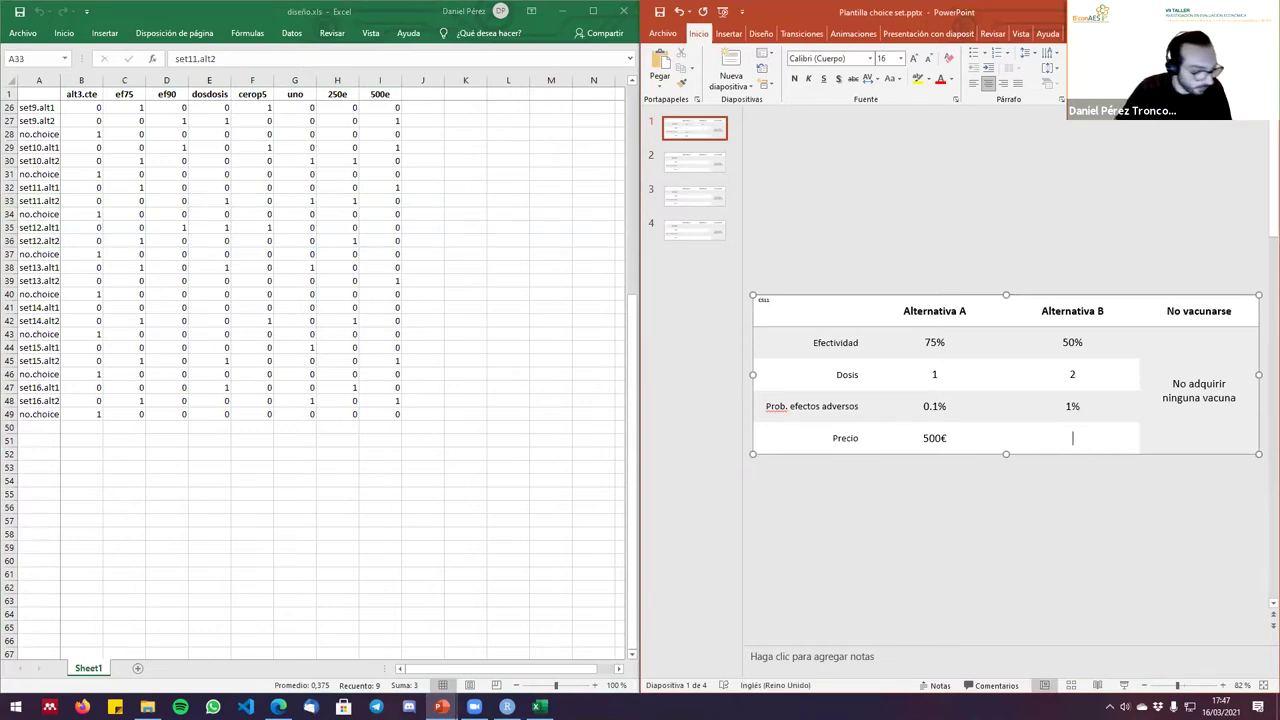
{"action": "type", "text": "250"}
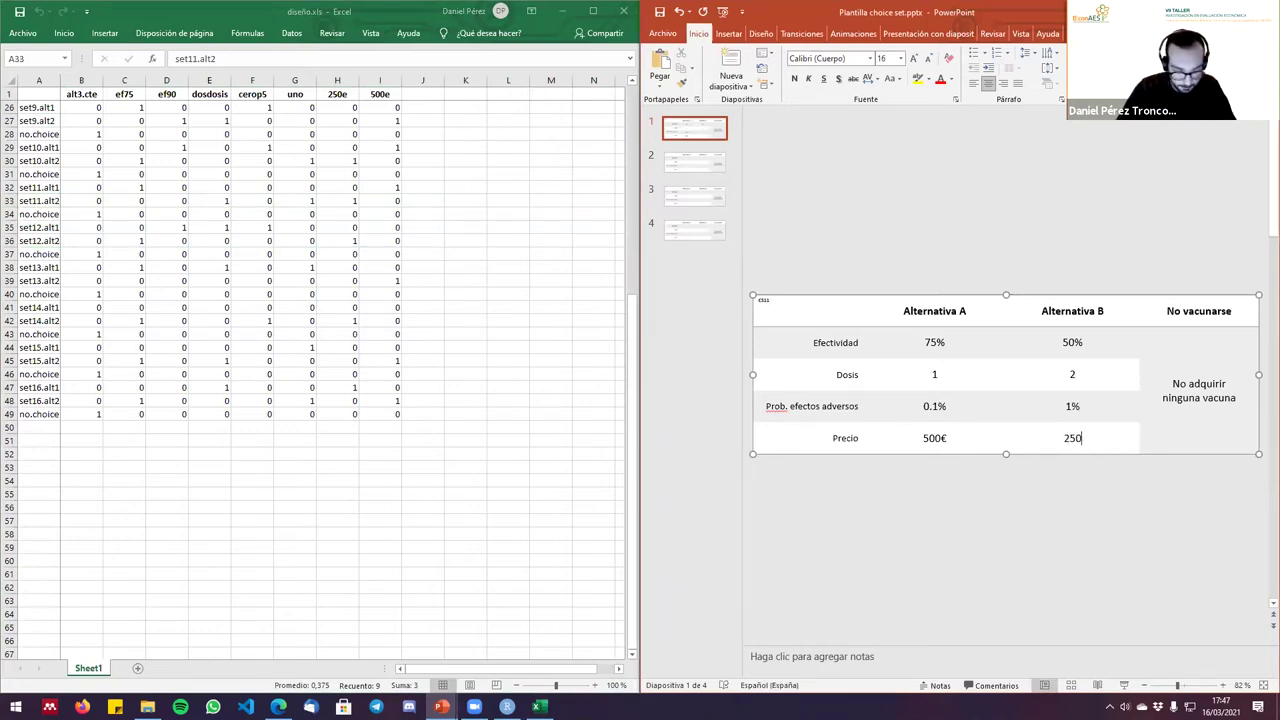
{"action": "type", "text": "€"}
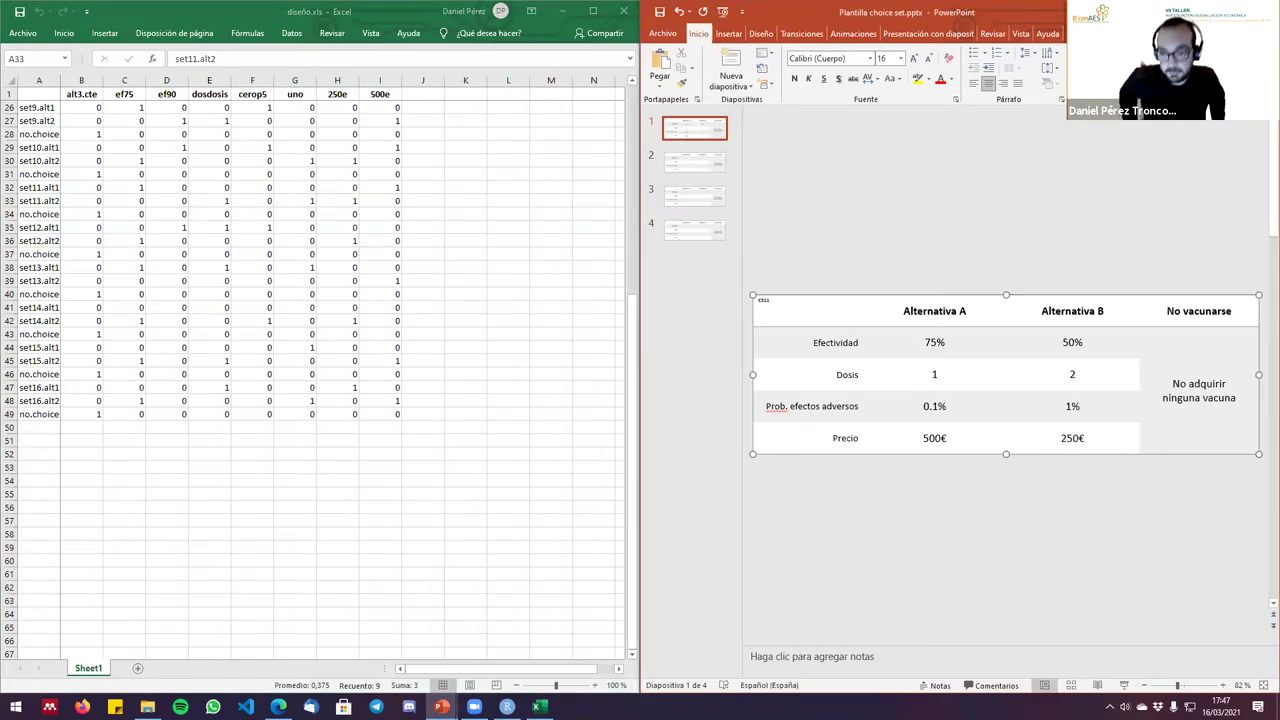
{"action": "double_click", "coordinate": [1021, 14]}
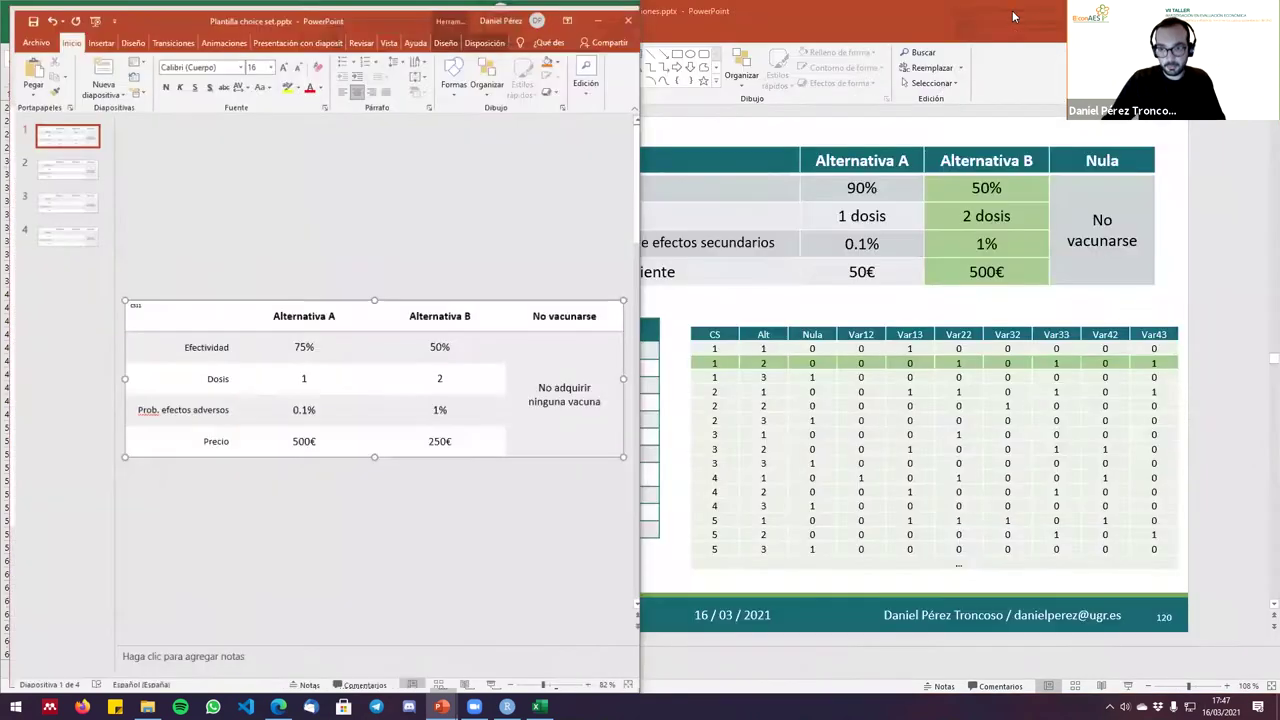
{"action": "scroll", "coordinate": [625, 290], "scroll_direction": "down", "scroll_amount": 4}
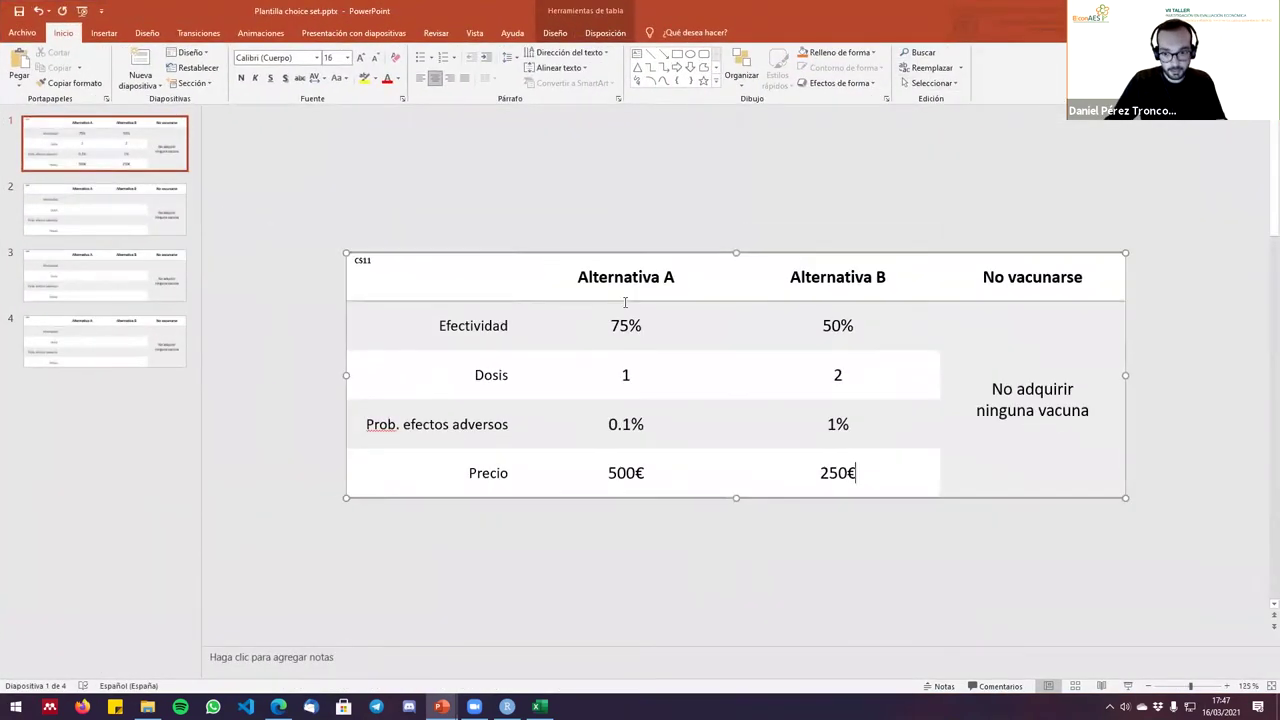
{"action": "double_click", "coordinate": [1021, 6]}
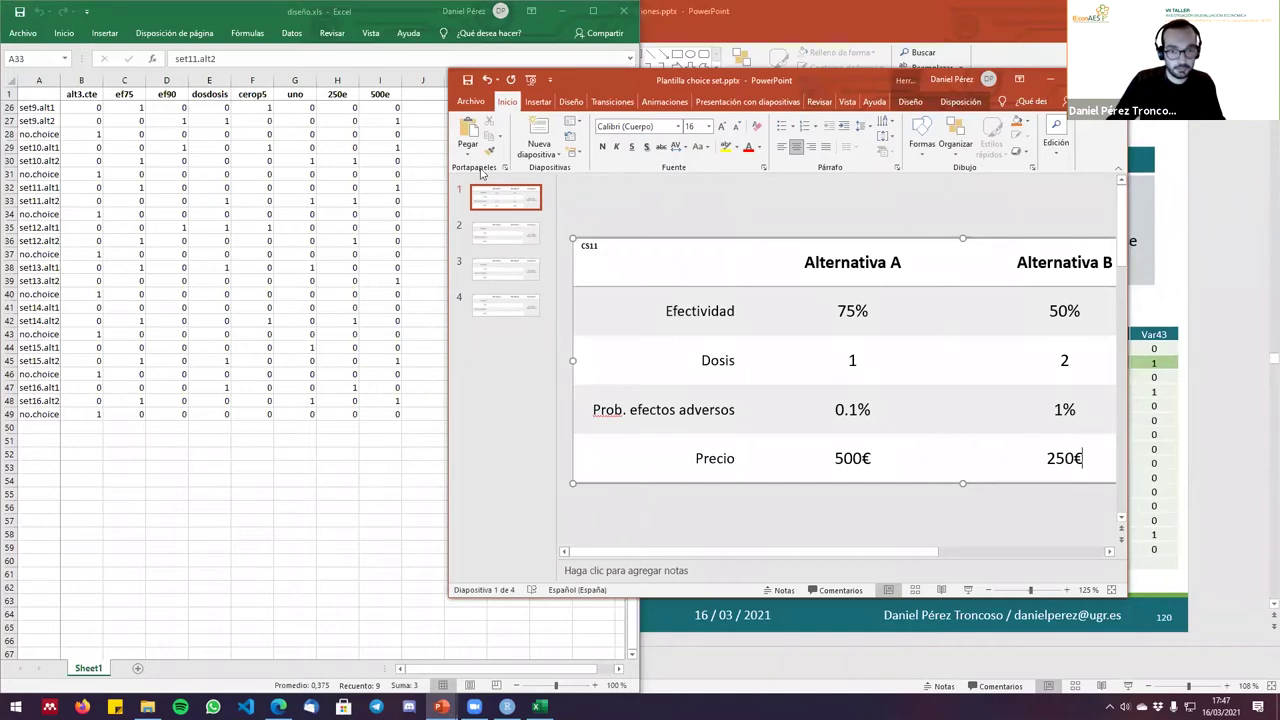
{"action": "double_click", "coordinate": [766, 82]}
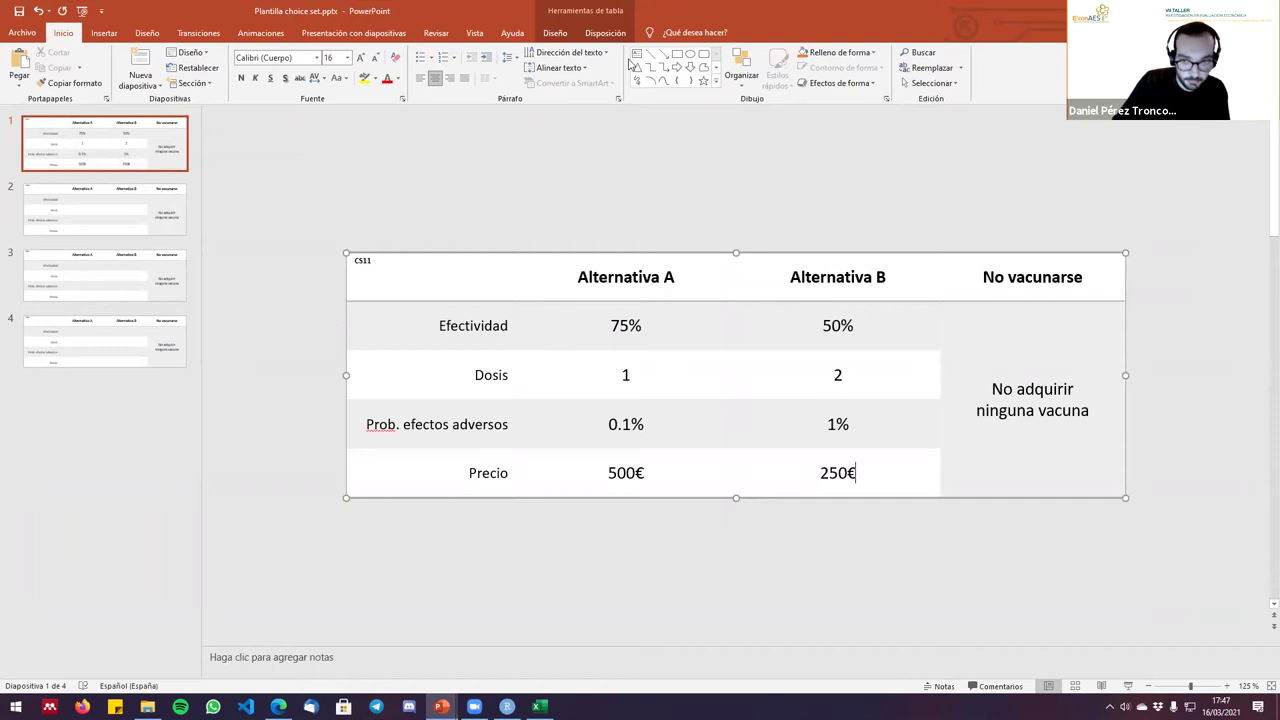
{"action": "double_click", "coordinate": [778, 10]}
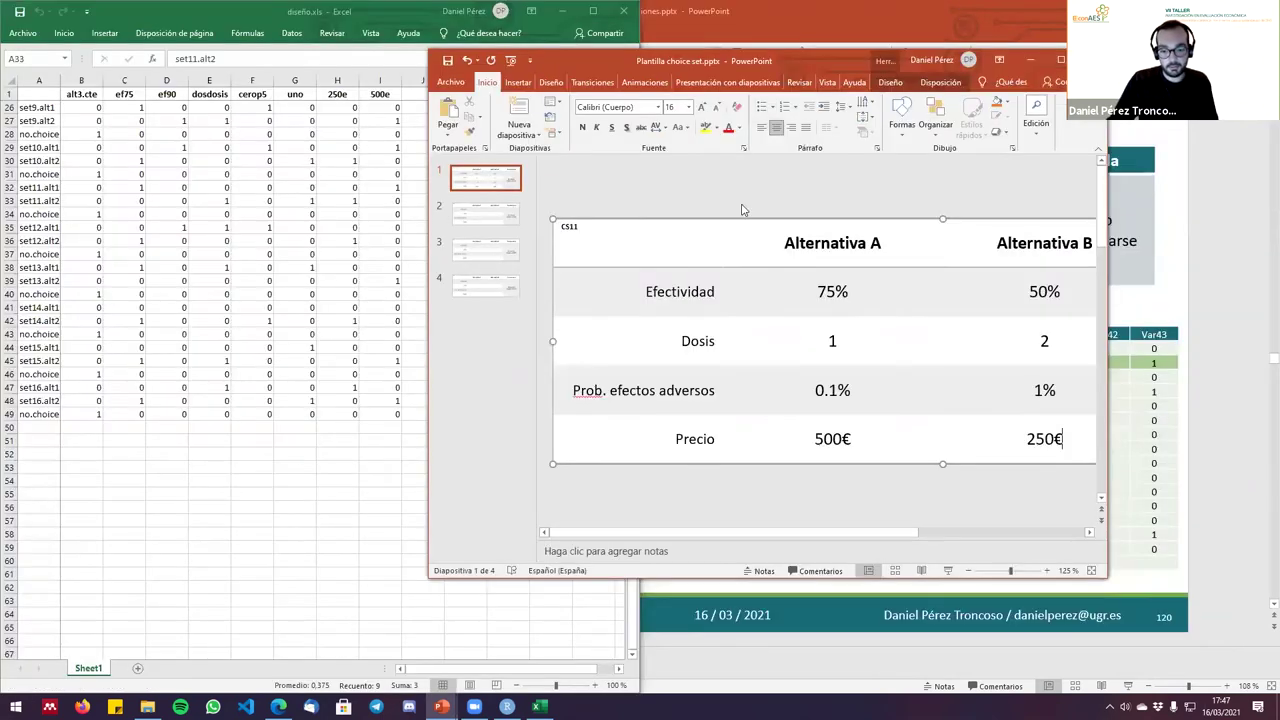
Start saving a copy of the presentation in the Curso DCE EEconAES folder with the file type set to PNG (*.png).
{"action": "left_click", "coordinate": [451, 82]}
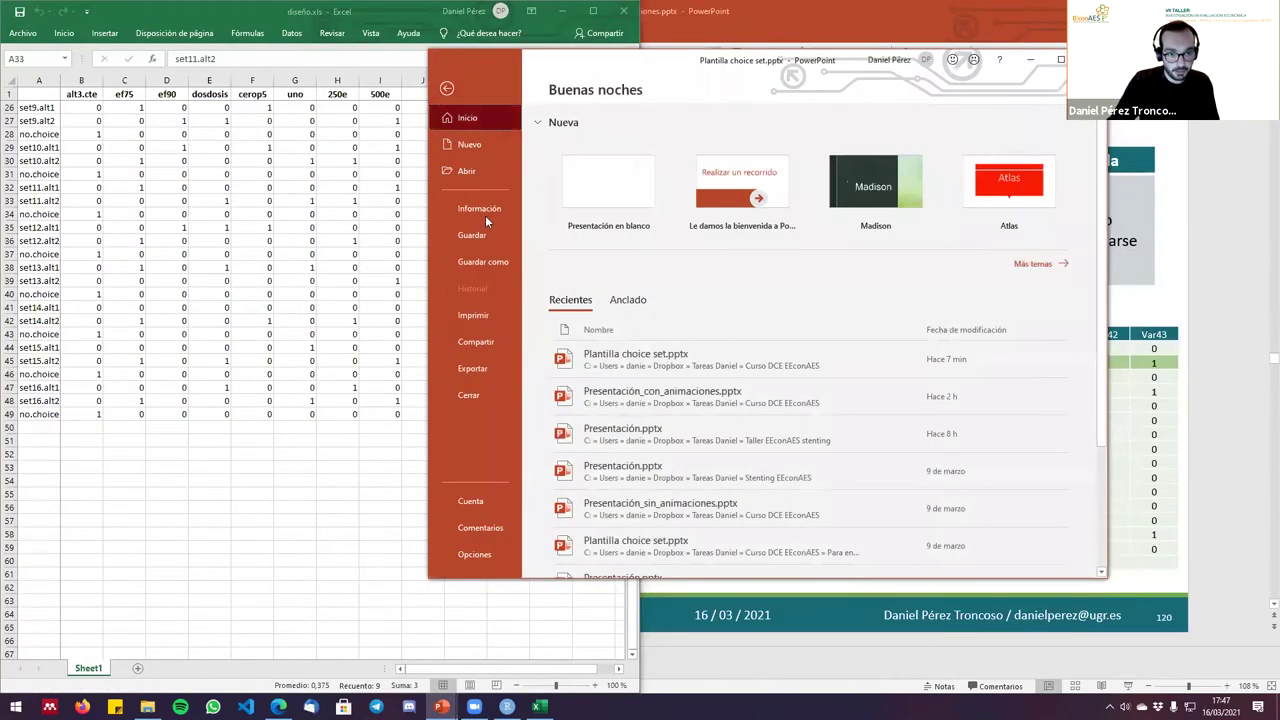
{"action": "left_click", "coordinate": [487, 262]}
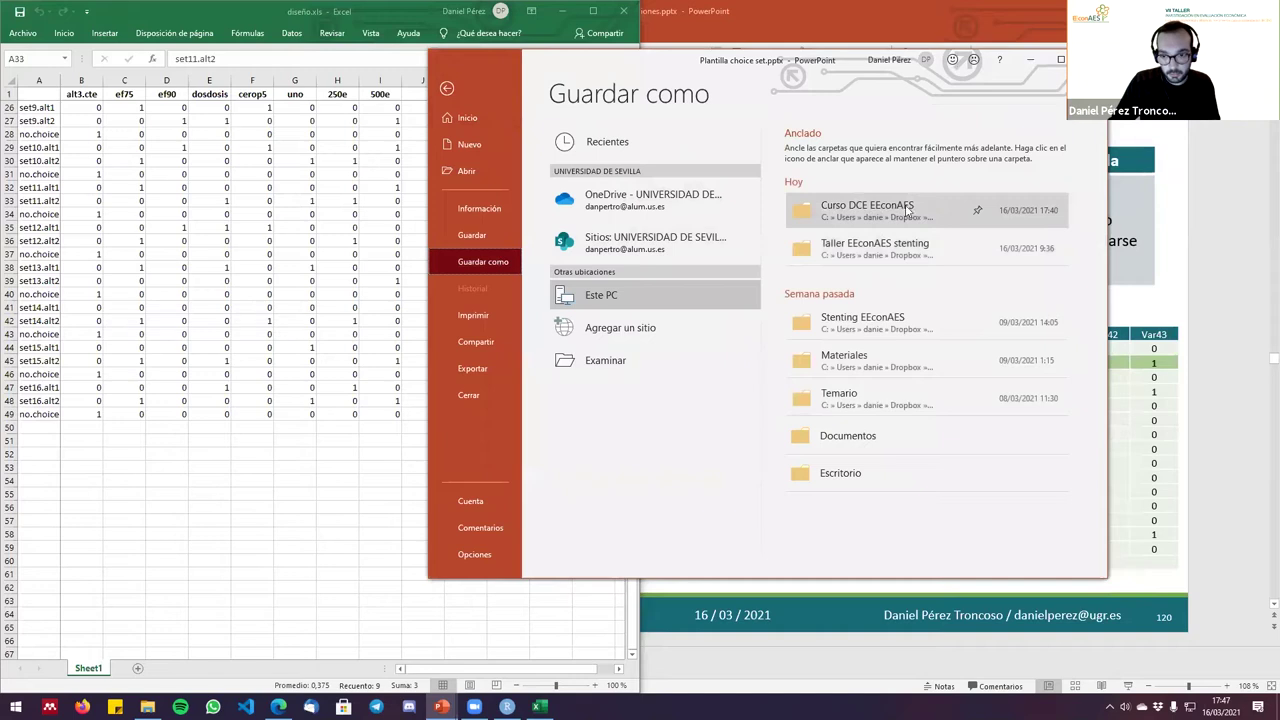
{"action": "left_click", "coordinate": [886, 211]}
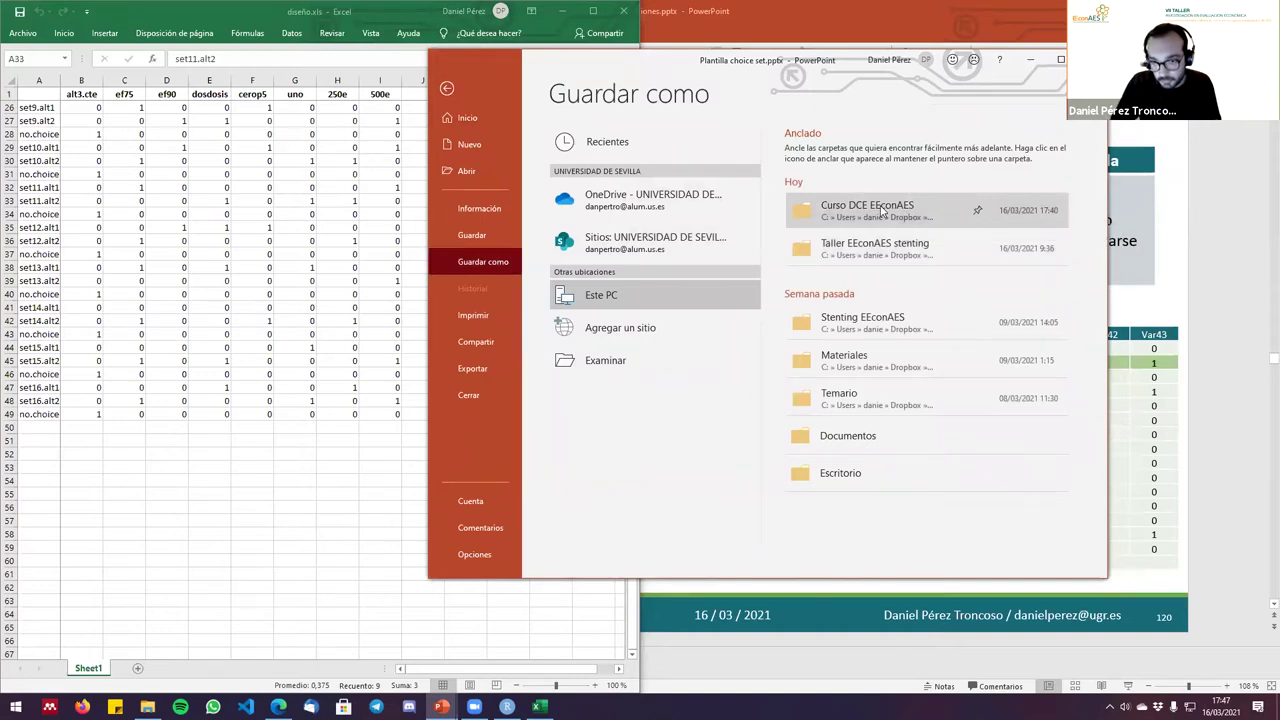
{"action": "left_click", "coordinate": [592, 293]}
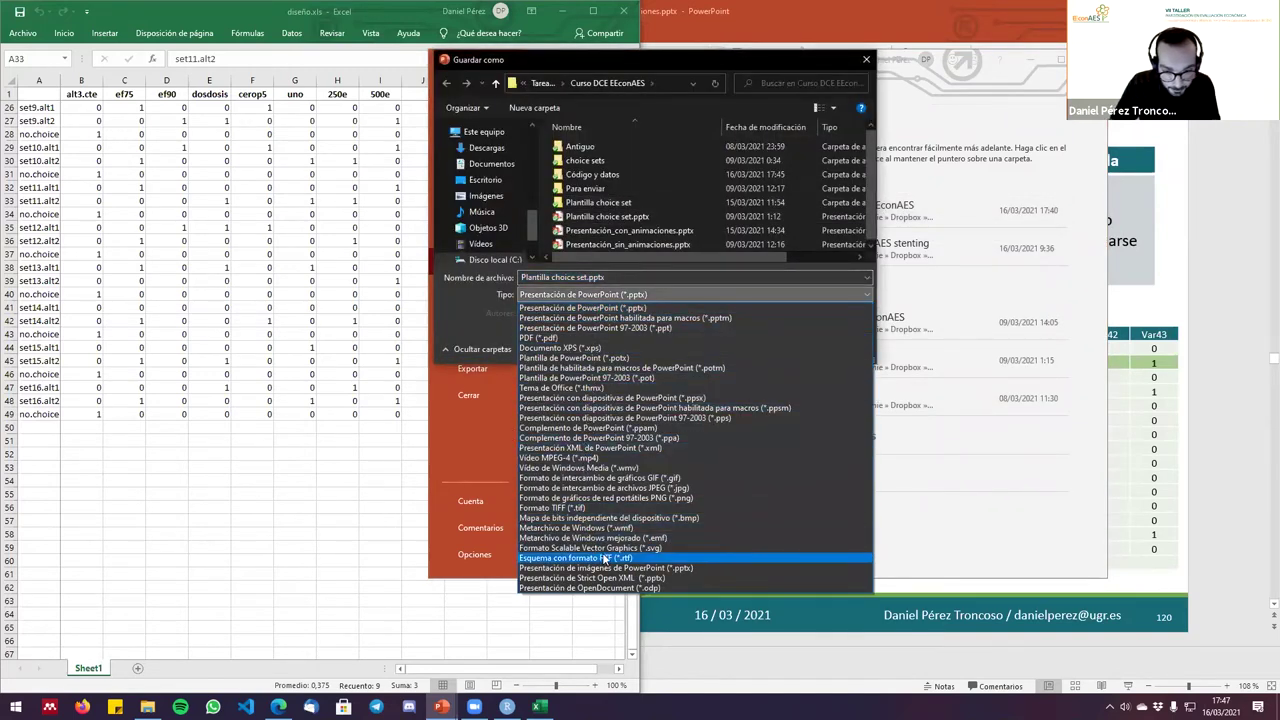
{"action": "left_click", "coordinate": [620, 497]}
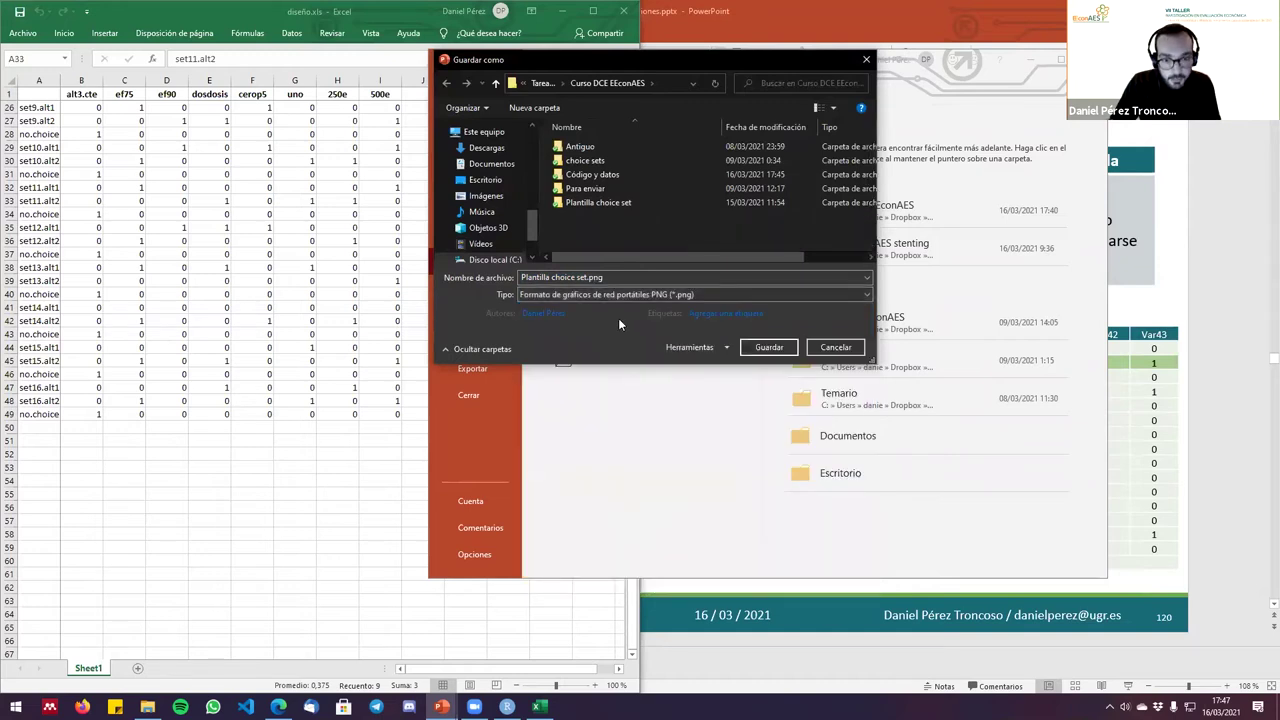
Delete the old Diapositiva PNG images from the Plantilla choice set folder and return to the Curso DCE EEconAES folder.
{"action": "double_click", "coordinate": [594, 203]}
{"action": "left_click", "coordinate": [826, 191]}
{"action": "key", "text": "Delete"}
{"action": "left_click", "coordinate": [737, 175]}
{"action": "key", "text": "Delete"}
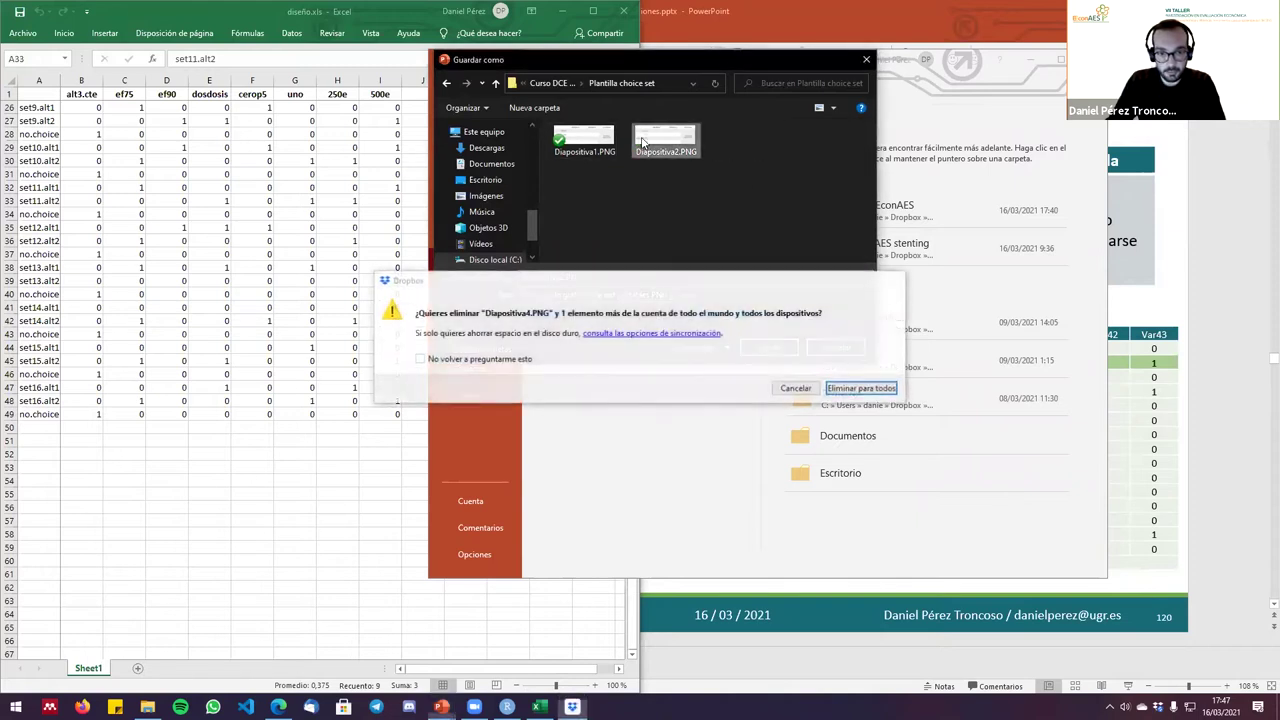
{"action": "left_click", "coordinate": [796, 388]}
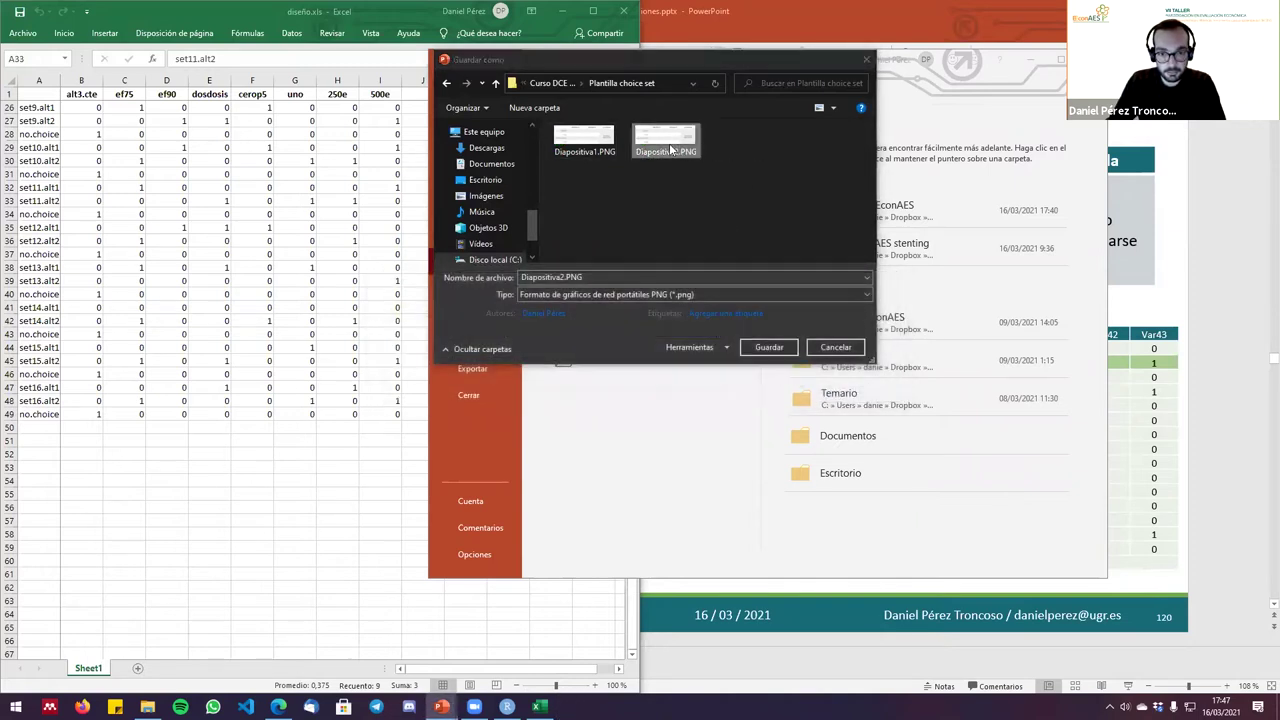
{"action": "key", "text": "Delete"}
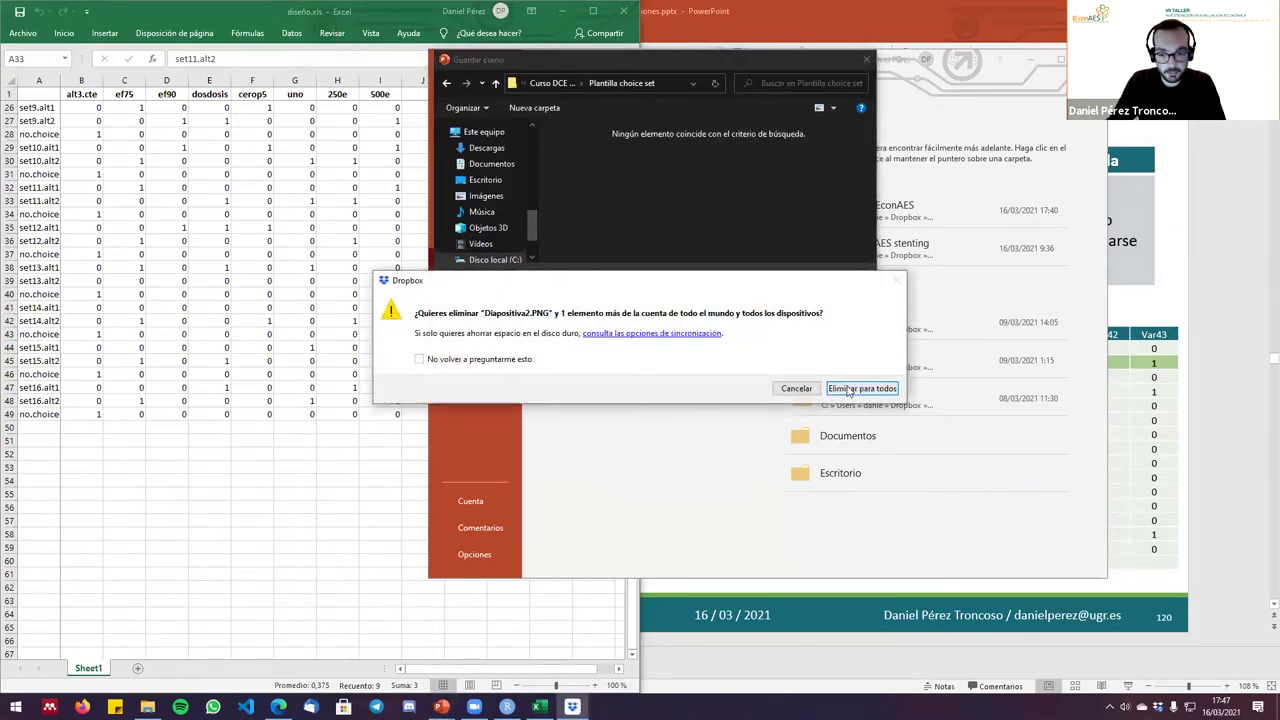
{"action": "left_click", "coordinate": [866, 388]}
{"action": "left_click", "coordinate": [495, 83]}
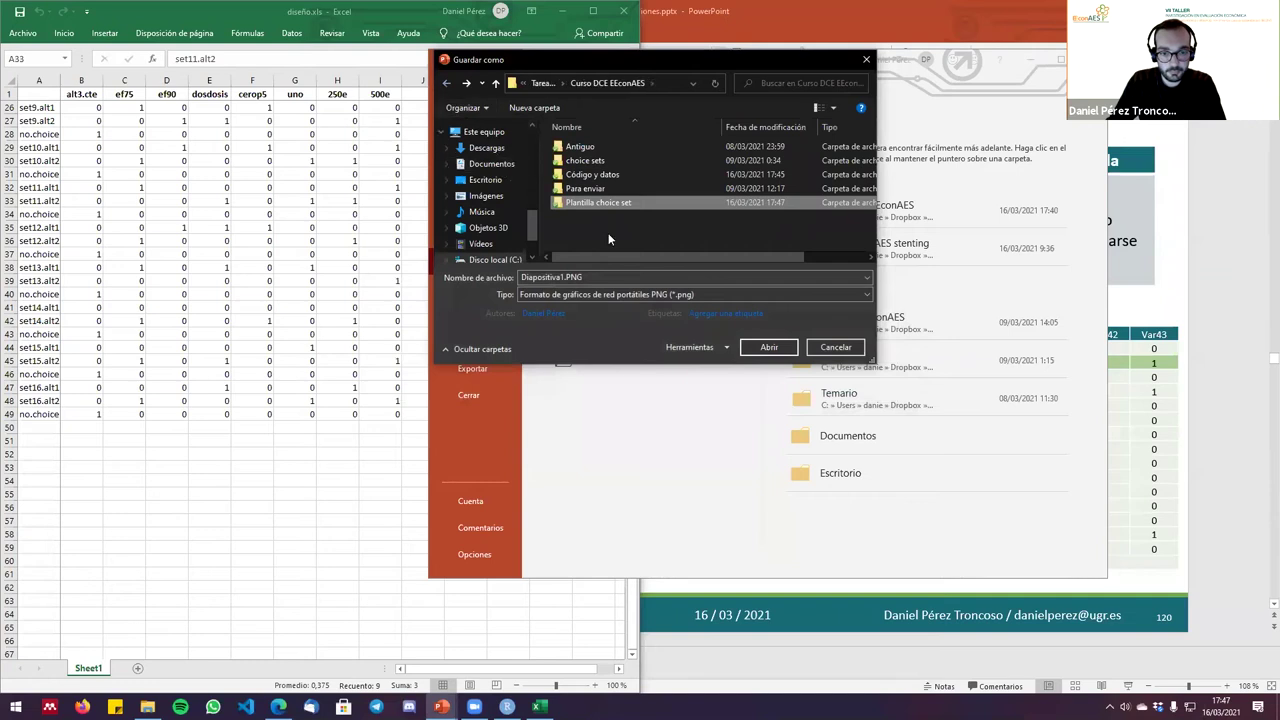
Export all slides as PNG images to Curso DCE EEconAES under the name Diapositiva1.
{"action": "left_click", "coordinate": [600, 178]}
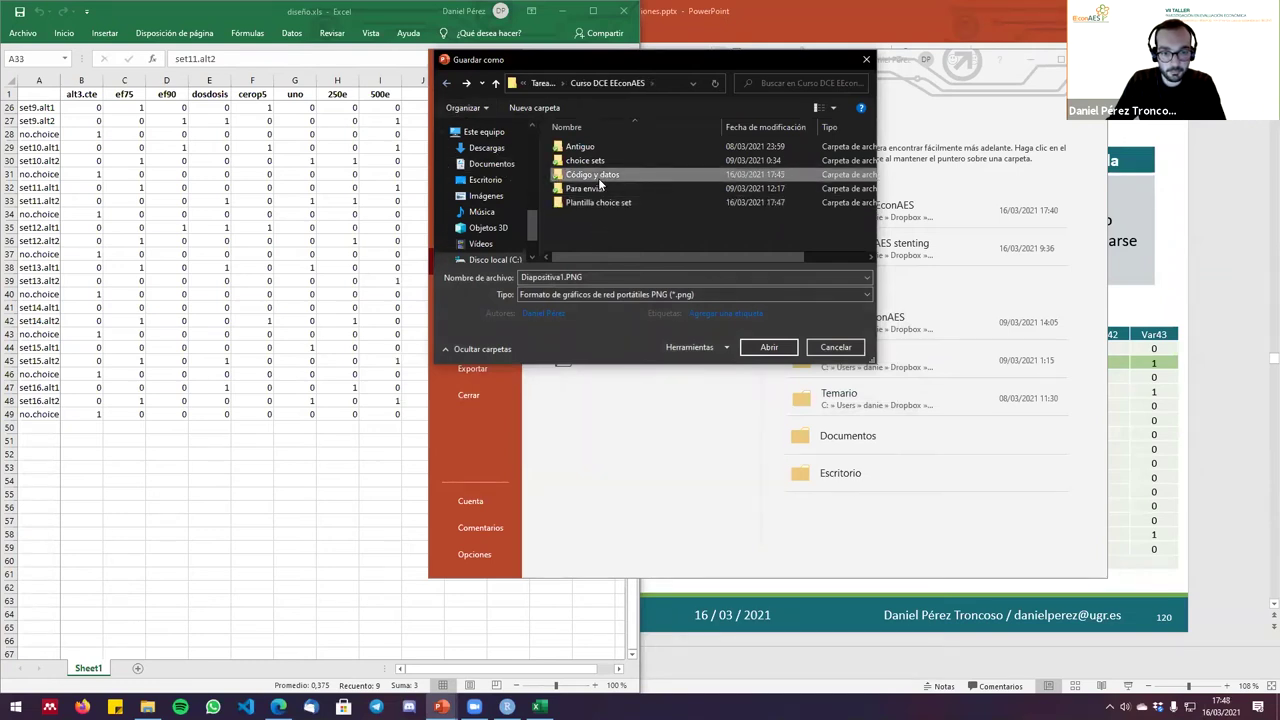
{"action": "left_click", "coordinate": [612, 217]}
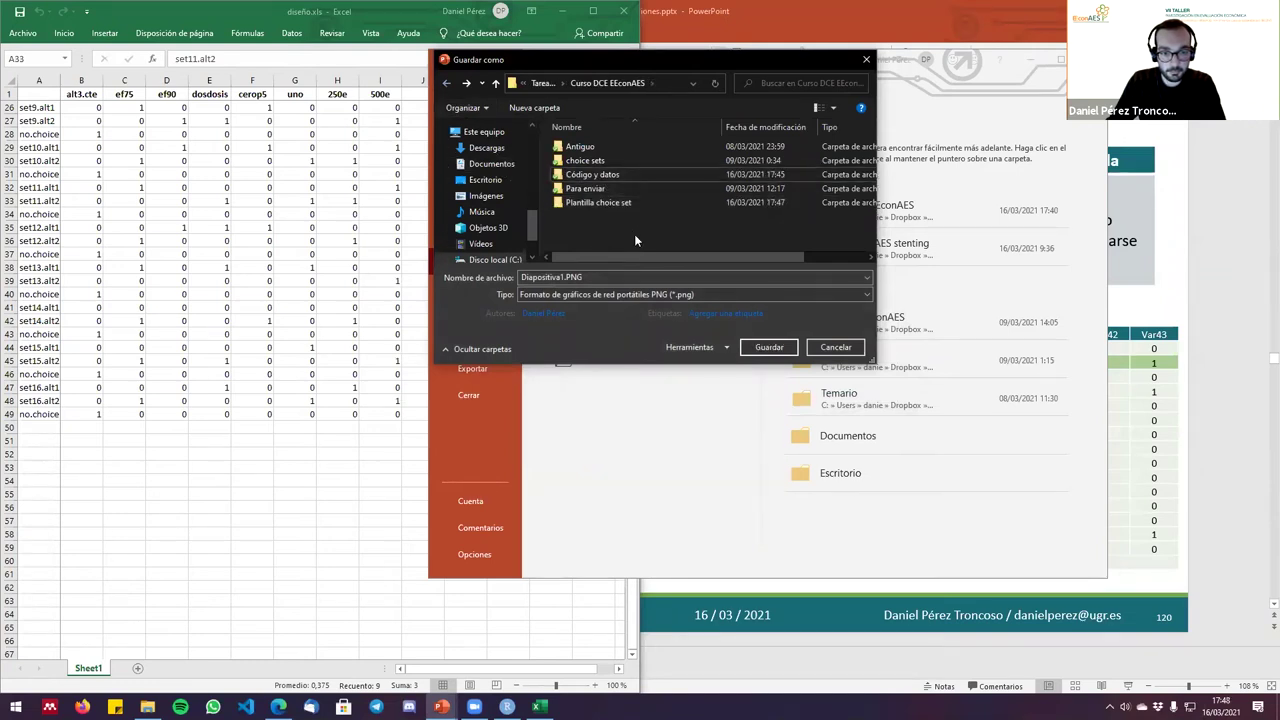
{"action": "left_click", "coordinate": [770, 347]}
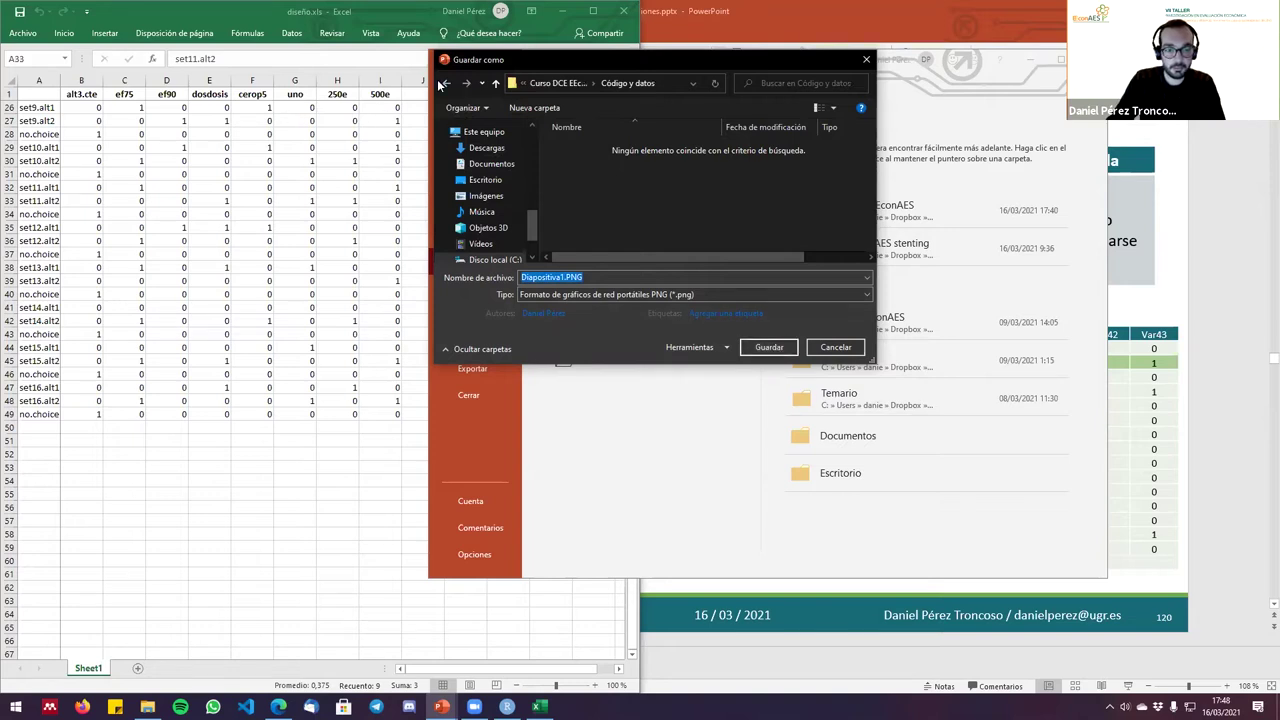
{"action": "left_click", "coordinate": [444, 84]}
{"action": "left_click", "coordinate": [765, 347]}
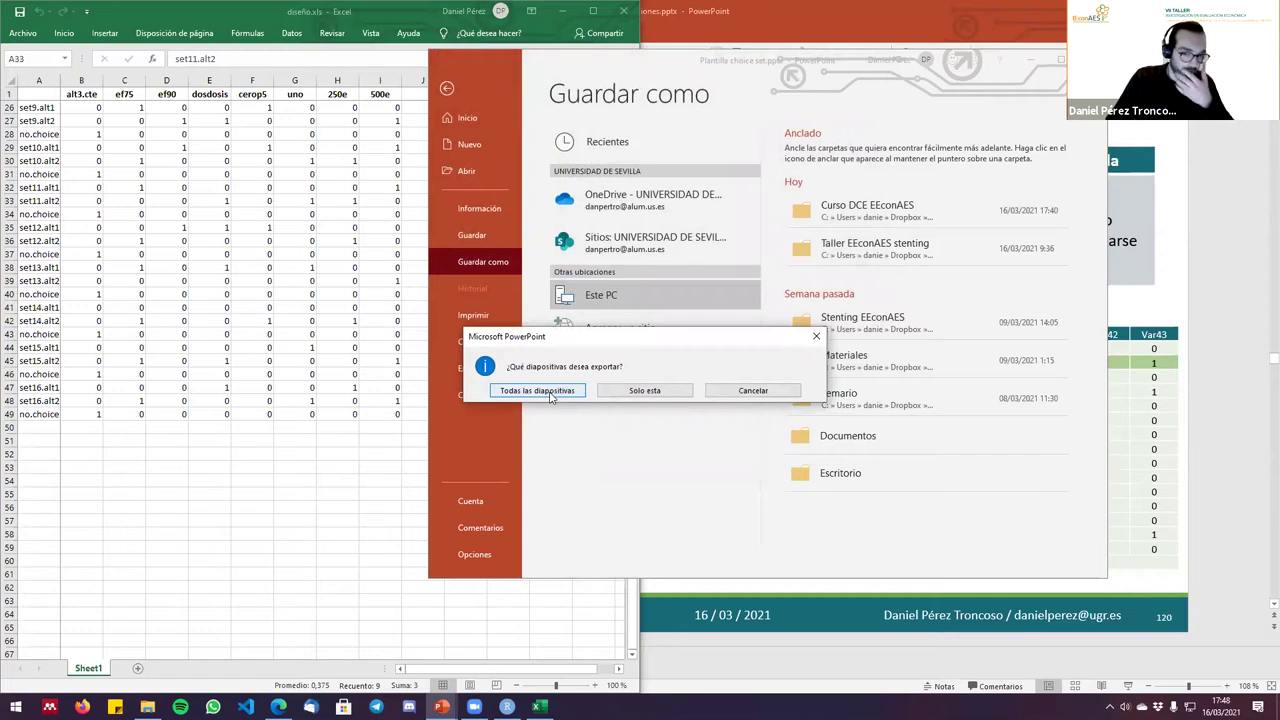
{"action": "left_click", "coordinate": [551, 397]}
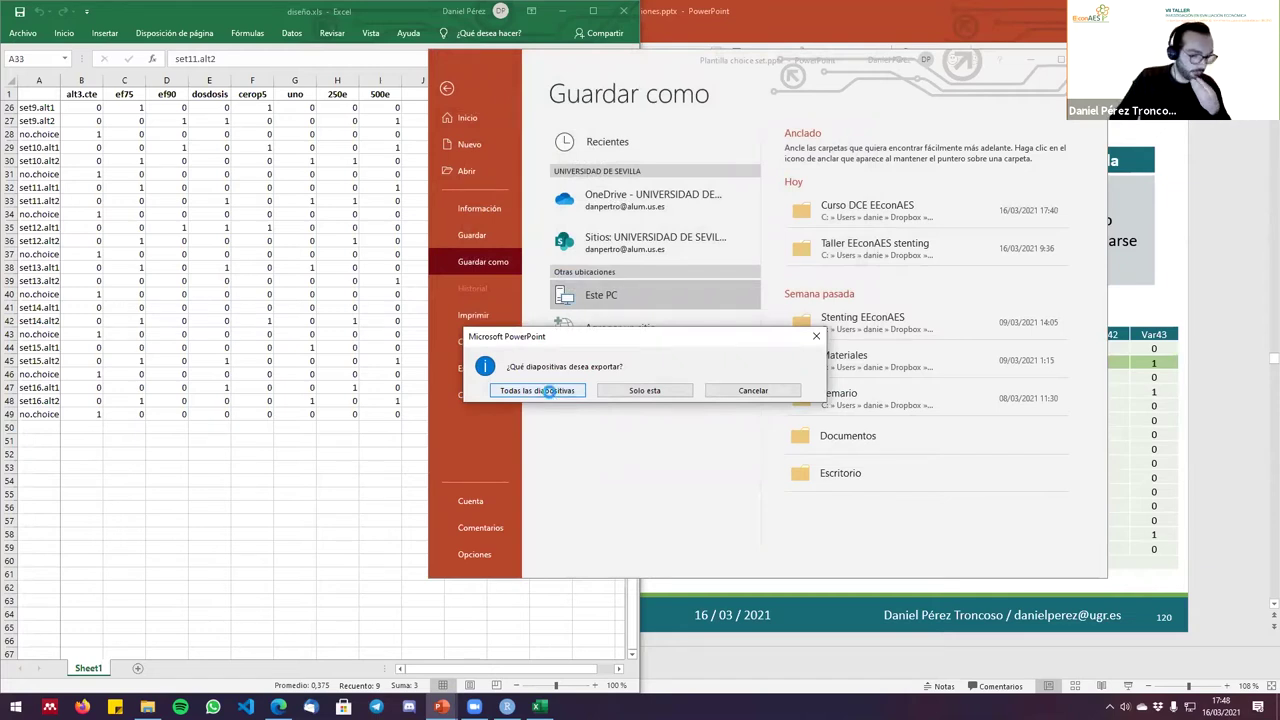
{"action": "left_click", "coordinate": [664, 398]}
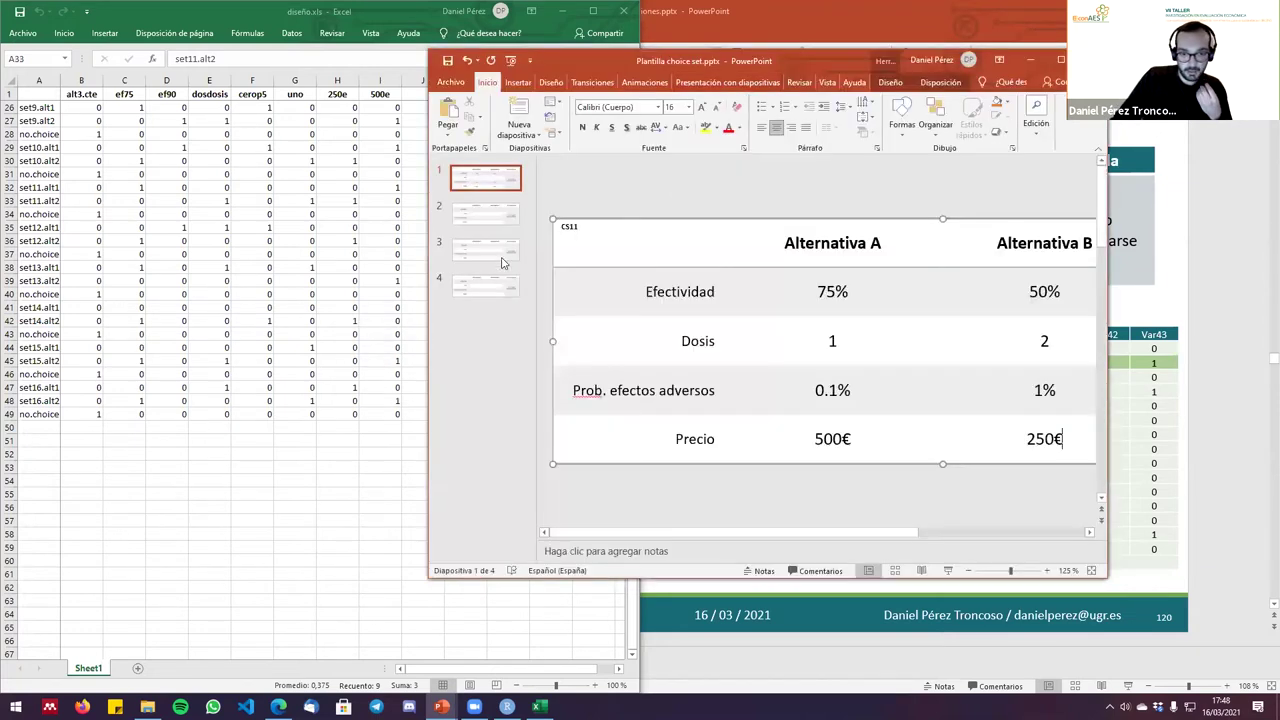
Look through slides 2 to 4 of the choice set template.
{"action": "left_click", "coordinate": [488, 210]}
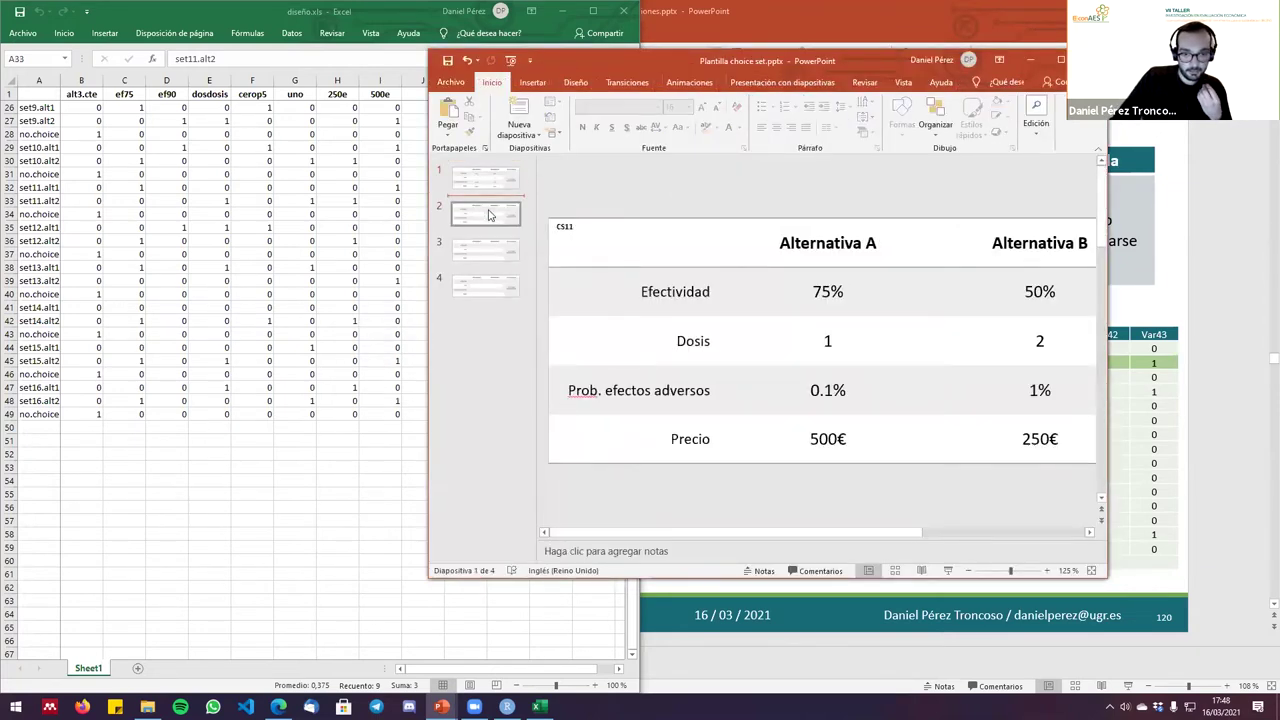
{"action": "left_click", "coordinate": [487, 212]}
{"action": "left_click", "coordinate": [501, 258]}
{"action": "key", "text": "Down"}
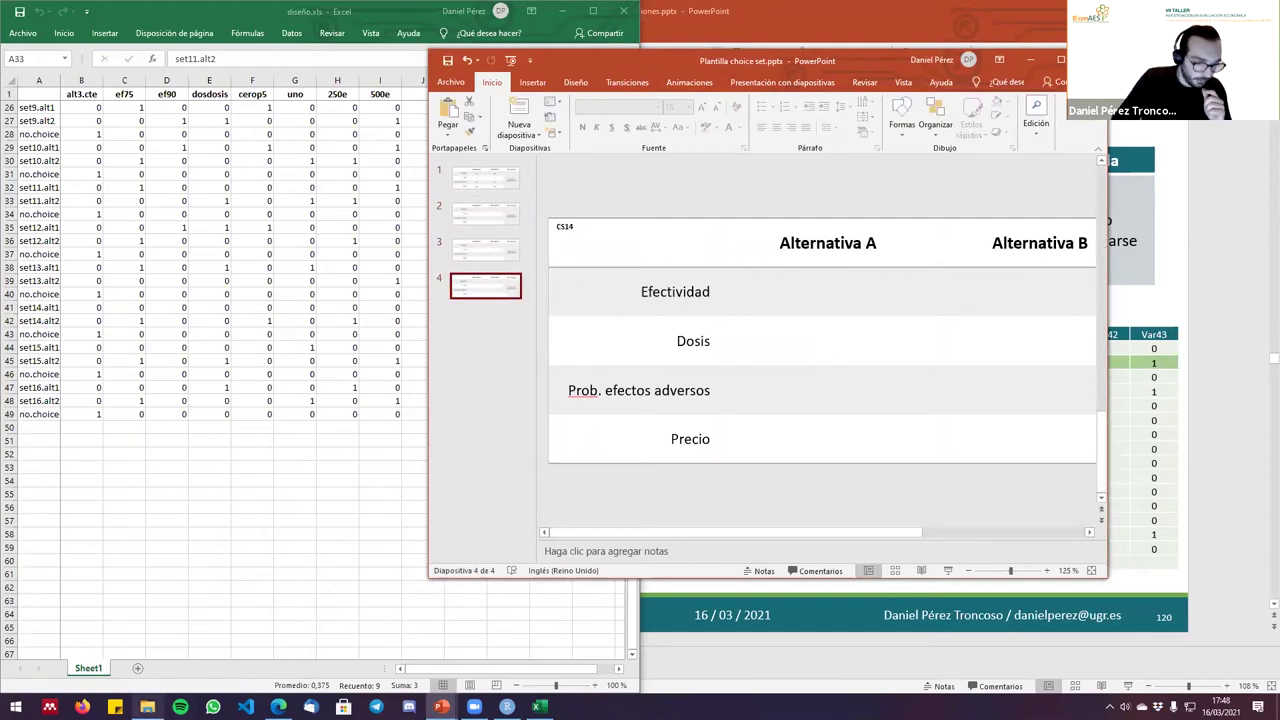
Switch to File Explorer, open the exported Diapositiva1 folder and view the Diapositiva1.PNG image.
{"action": "left_click", "coordinate": [147, 706]}
{"action": "left_click", "coordinate": [13, 46]}
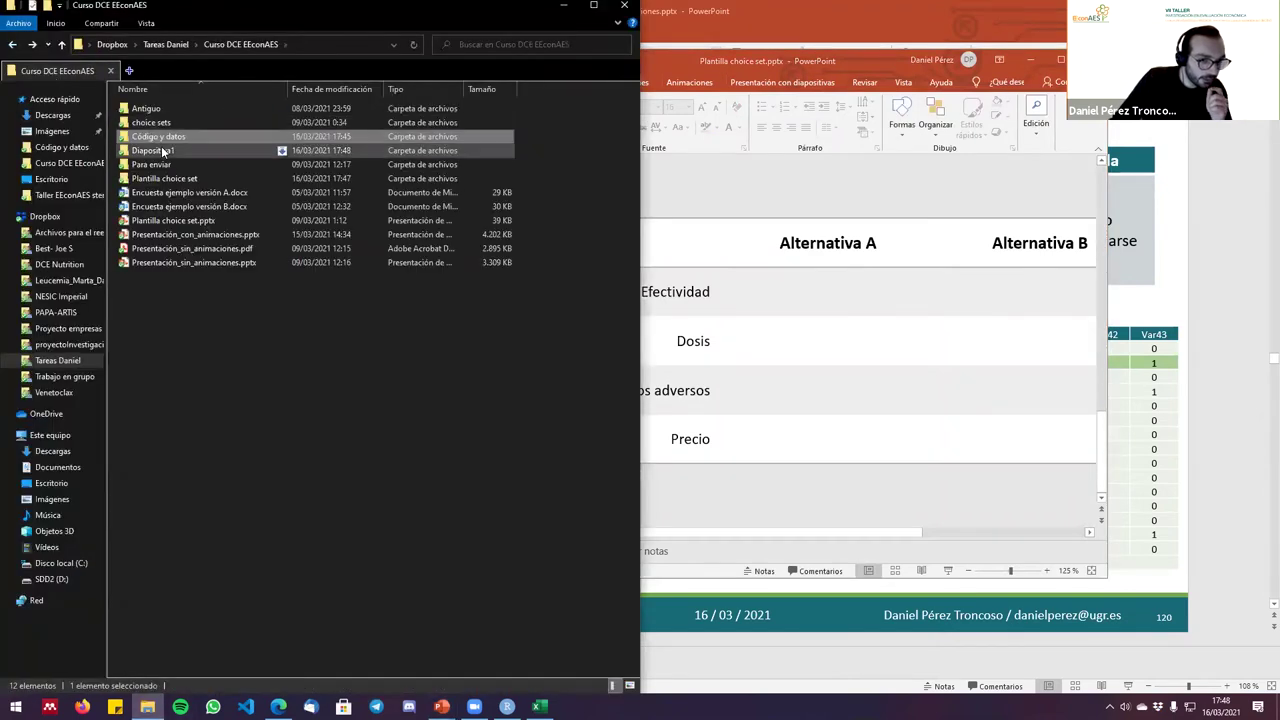
{"action": "double_click", "coordinate": [160, 151]}
{"action": "mouse_move", "coordinate": [173, 152]}
{"action": "left_click", "coordinate": [161, 152]}
{"action": "double_click", "coordinate": [161, 152]}
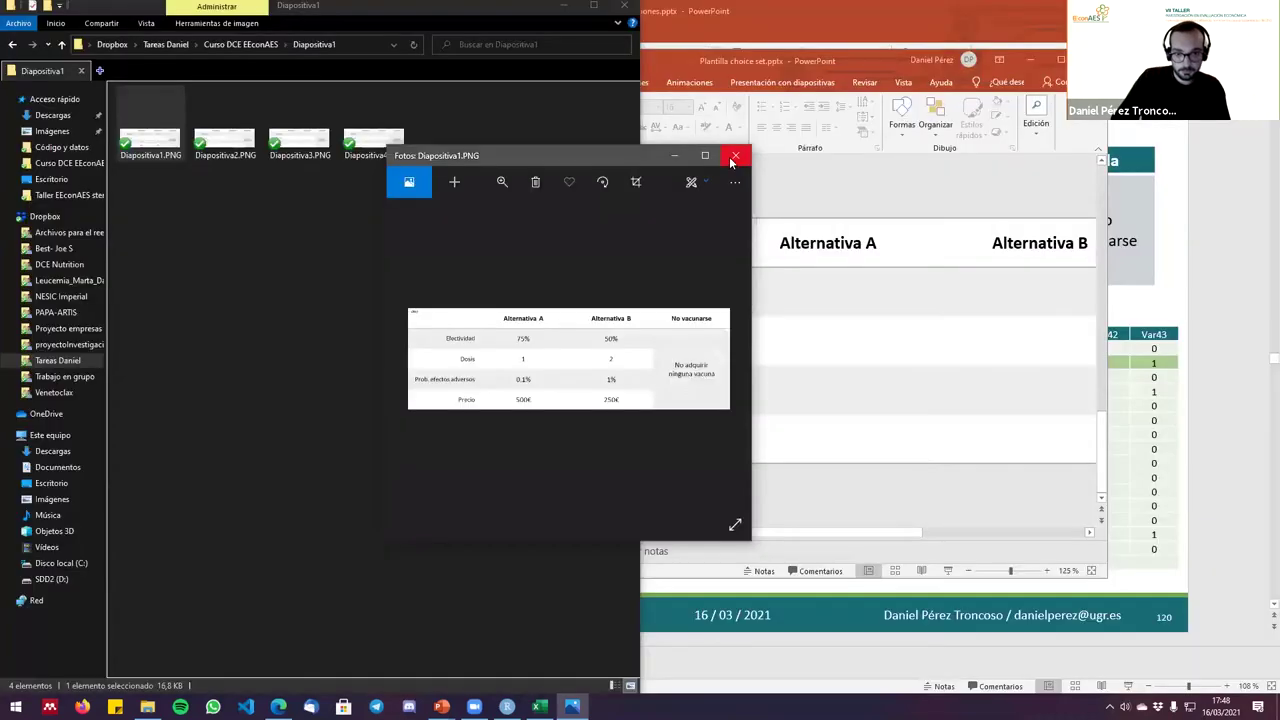
{"action": "left_click", "coordinate": [735, 157]}
Reopen Diapositiva1.PNG in a maximized viewer to check the CS11 choice set, and close it.
{"action": "mouse_move", "coordinate": [294, 150]}
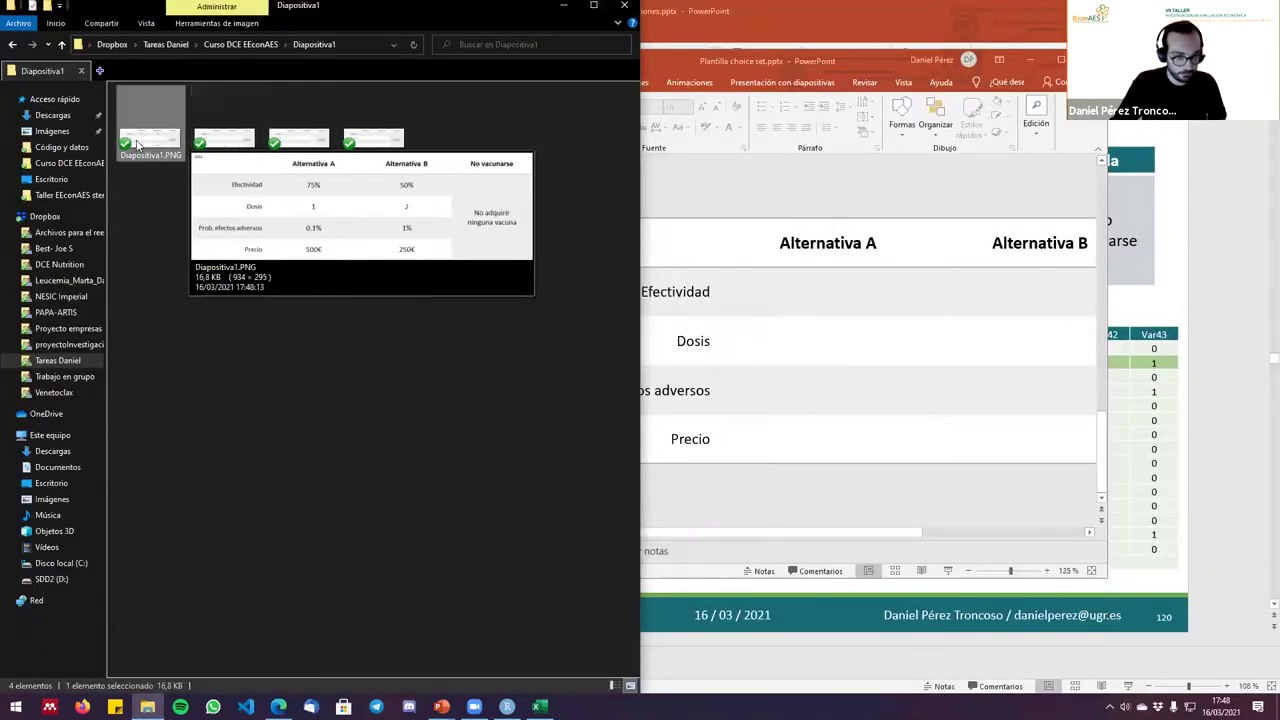
{"action": "double_click", "coordinate": [137, 145]}
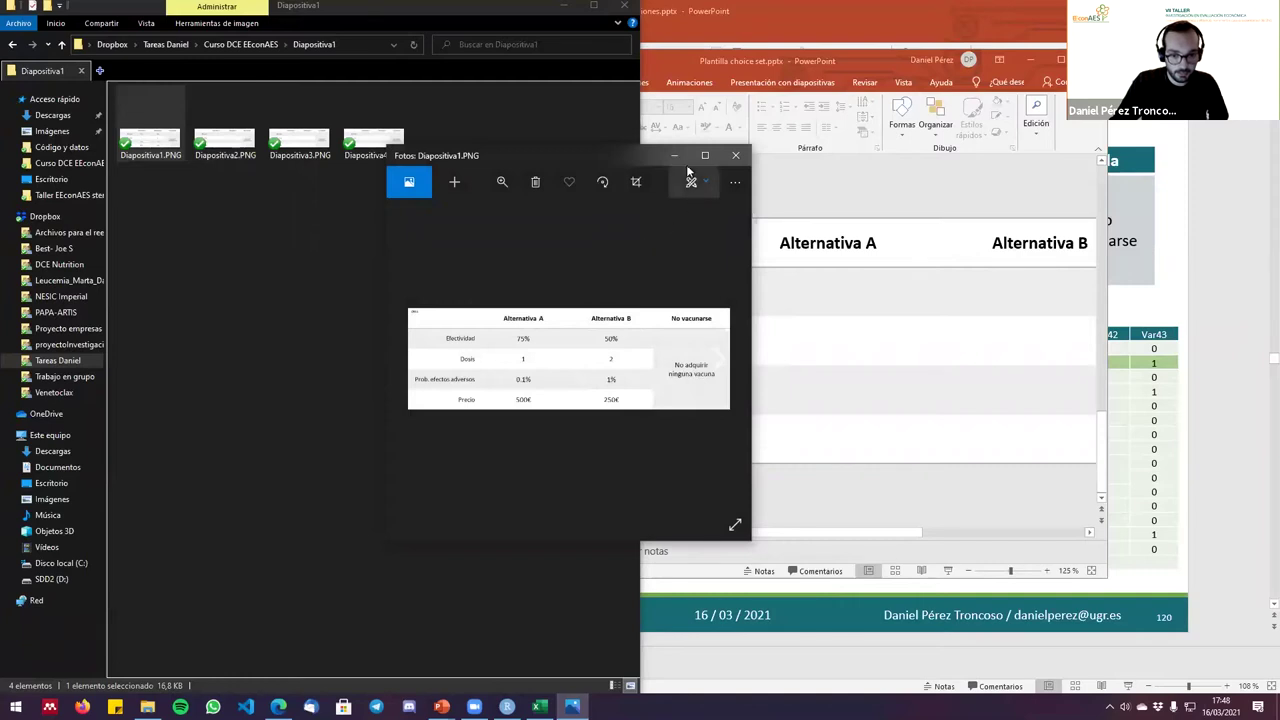
{"action": "left_click", "coordinate": [706, 157]}
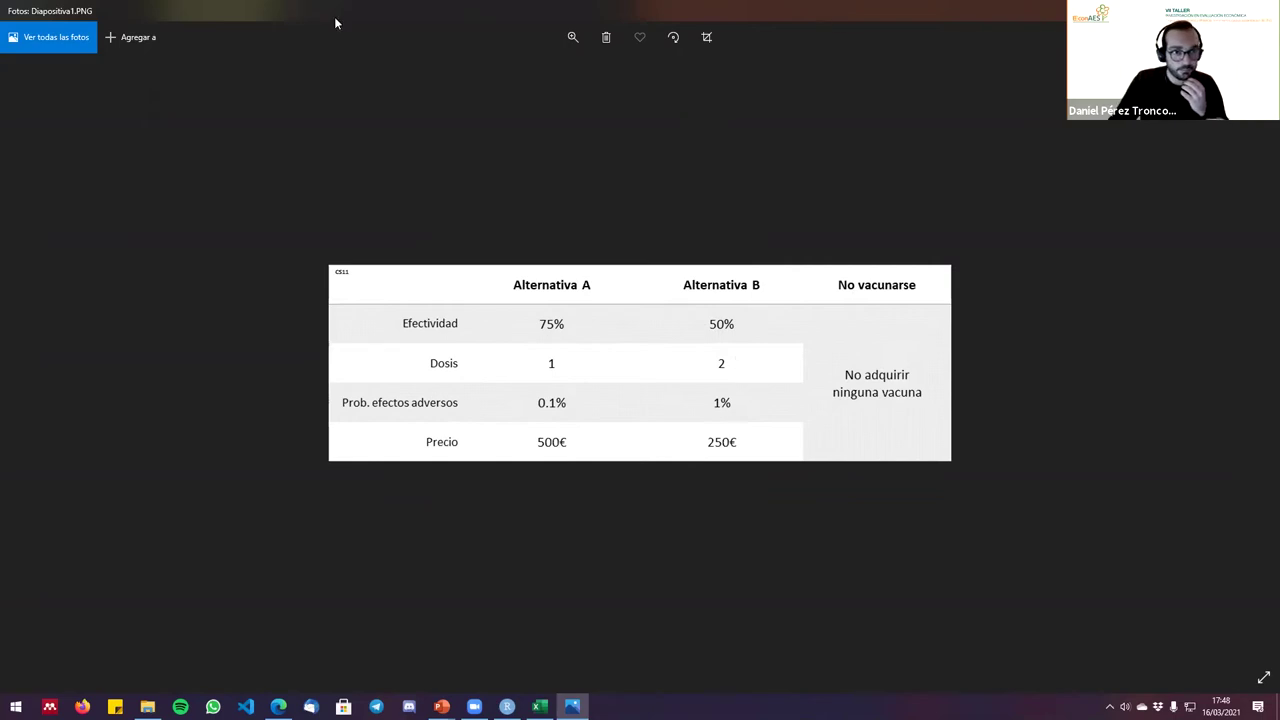
{"action": "key", "text": "alt+F4"}
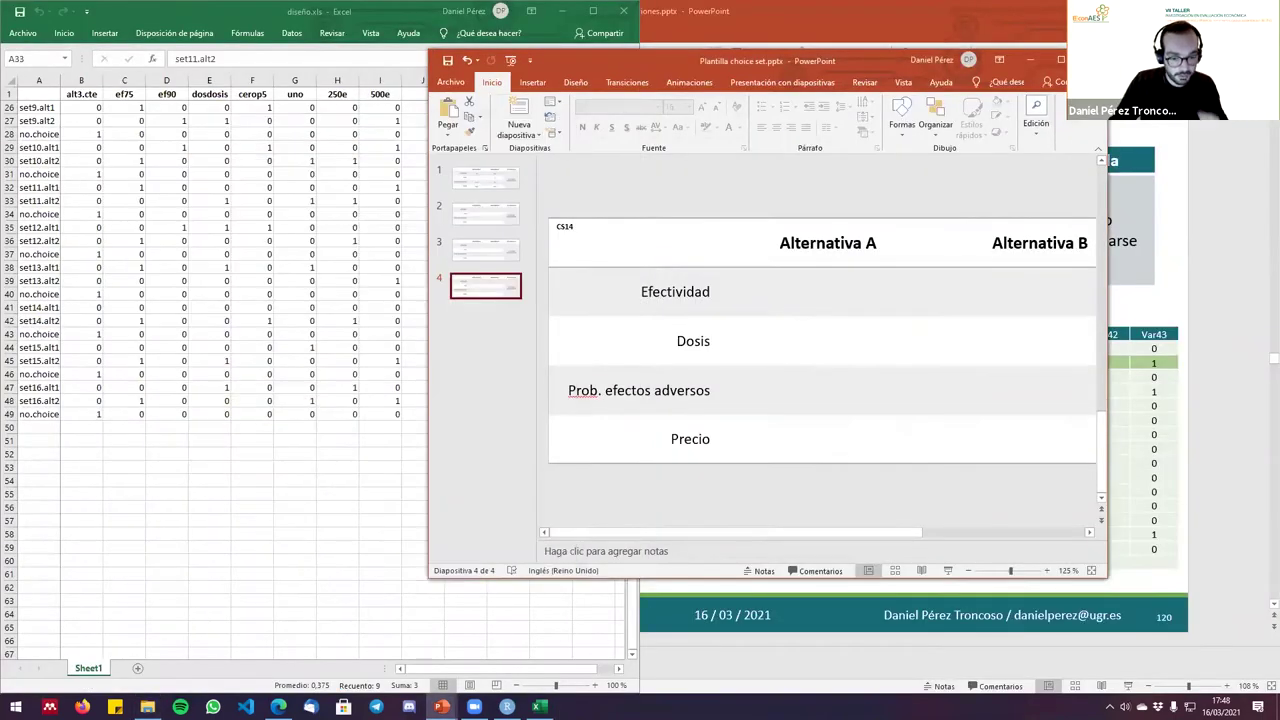
Maximize the Plantilla choice set.pptx window to show the full choice set table.
{"action": "double_click", "coordinate": [876, 63]}
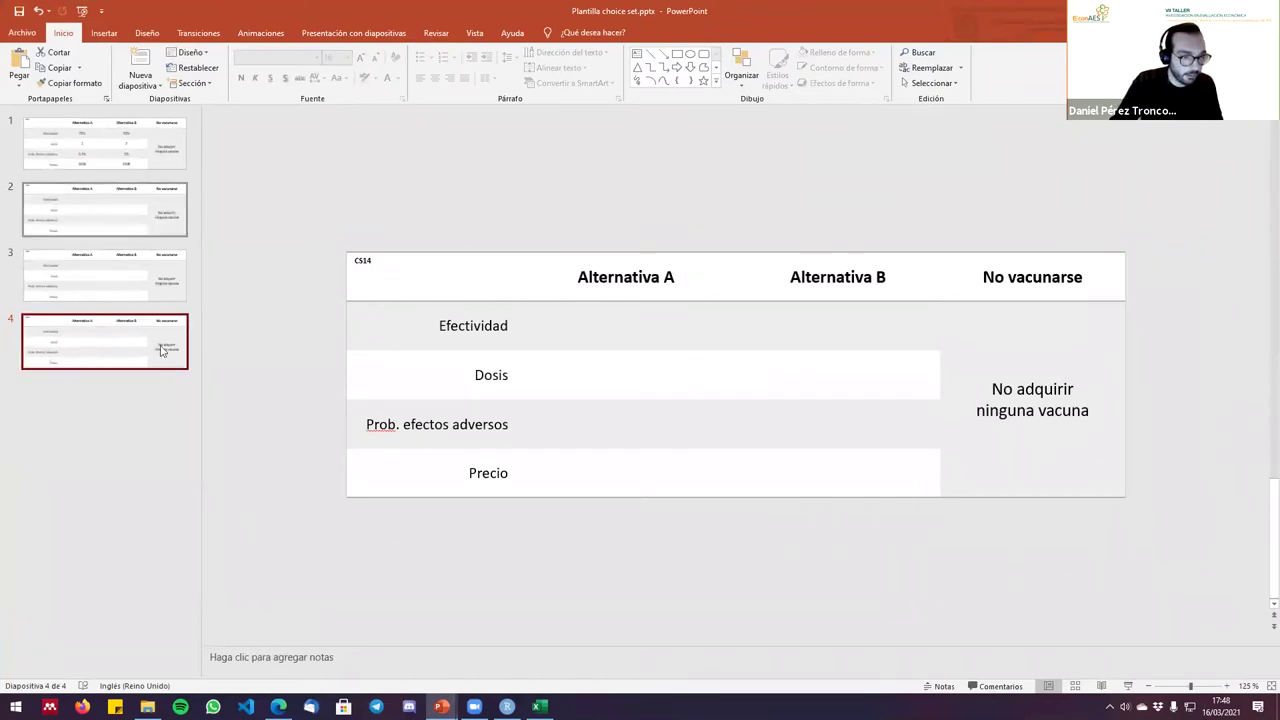
{"action": "mouse_move", "coordinate": [441, 706]}
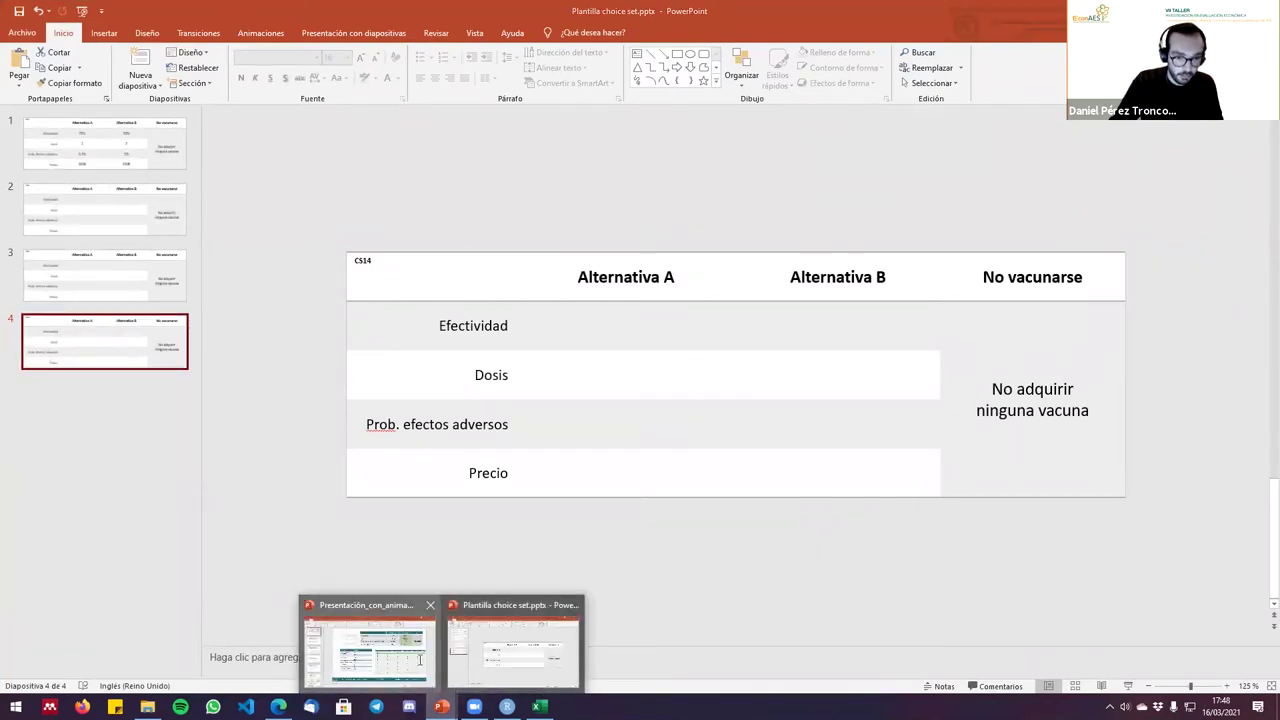
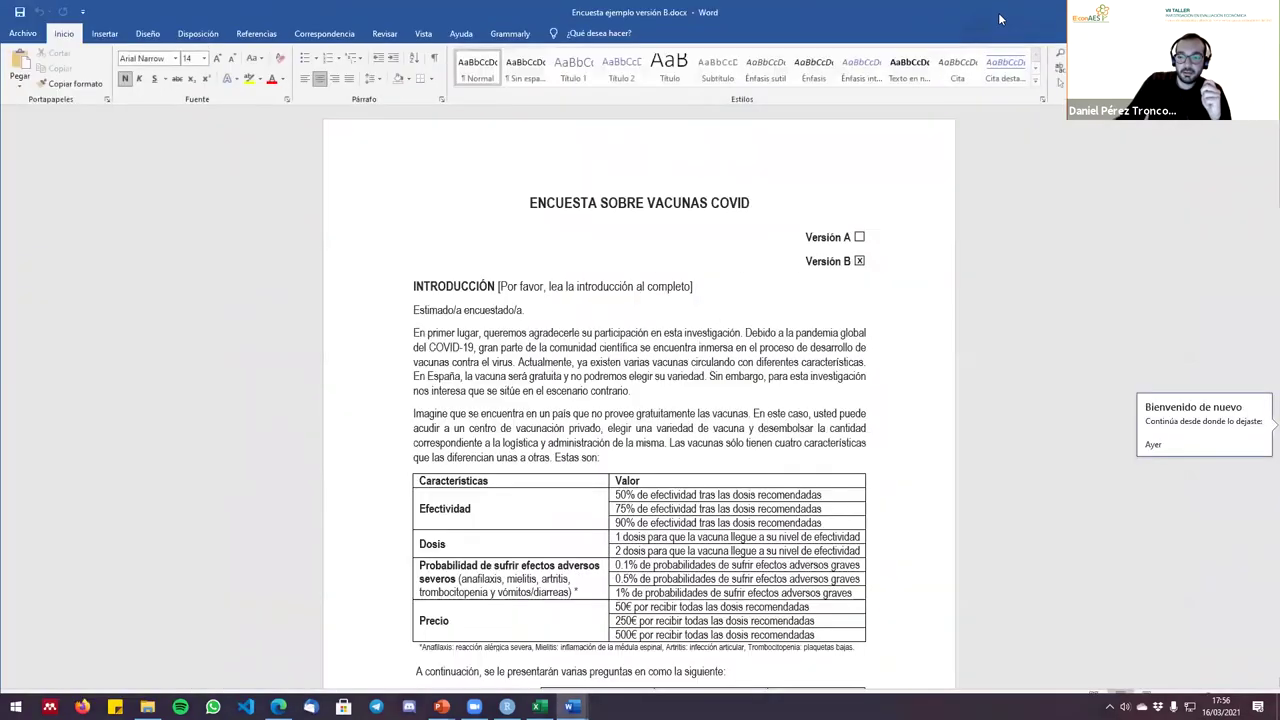
Place the Word documents Encuesta ejemplo versión A and versión B side by side and compare their Pregunta tables.
{"action": "key", "text": "super+Right"}
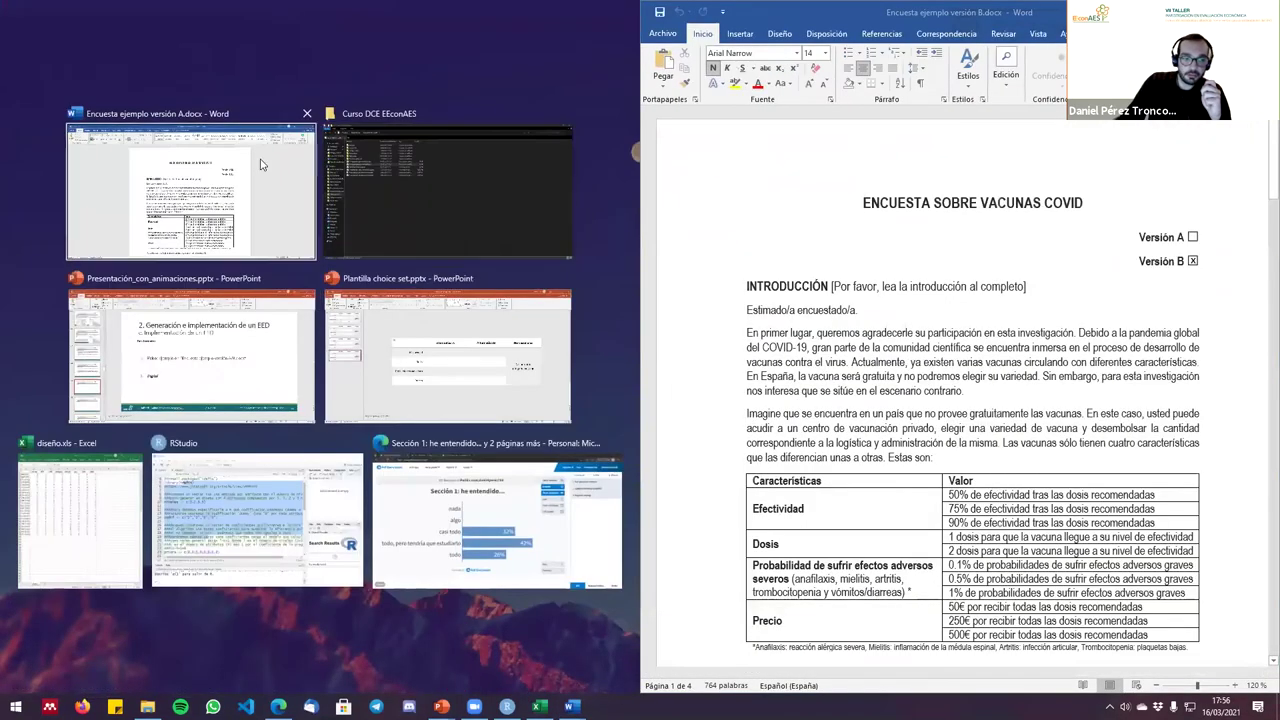
{"action": "key", "text": "Return"}
{"action": "scroll", "coordinate": [480, 440], "scroll_direction": "down", "scroll_amount": 6}
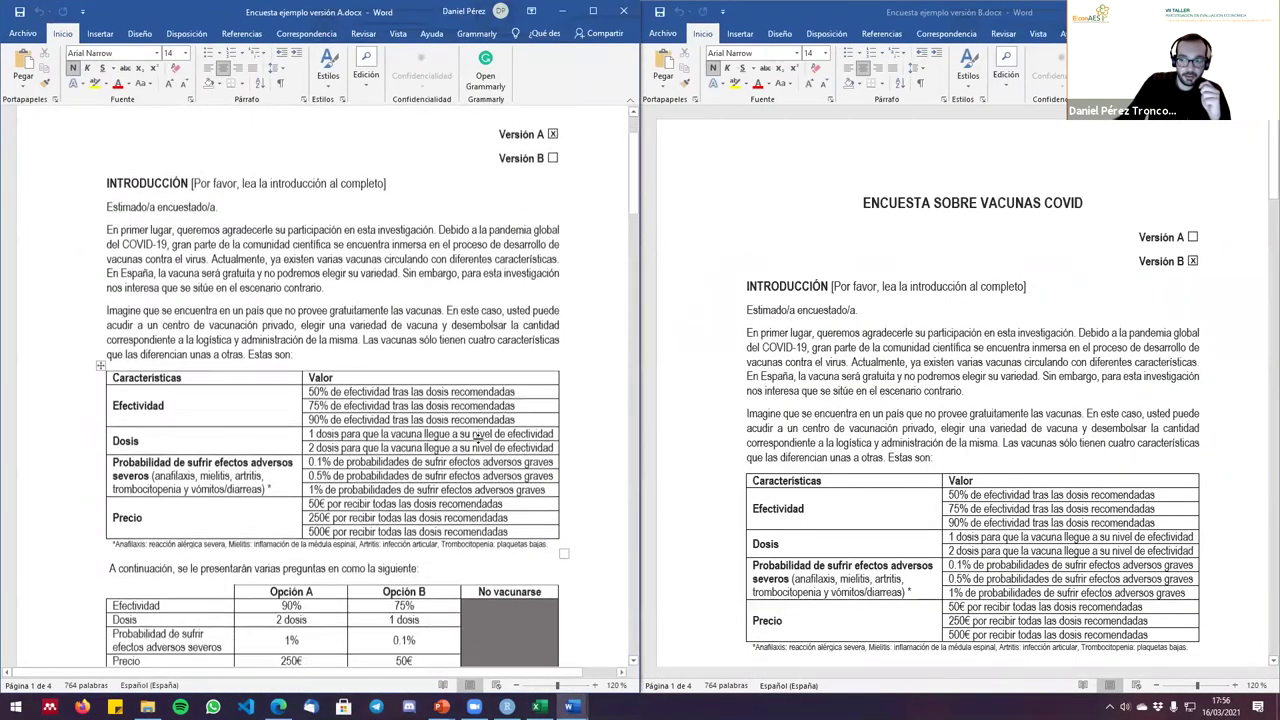
{"action": "scroll", "coordinate": [480, 440], "scroll_direction": "down", "scroll_amount": 7}
{"action": "scroll", "coordinate": [516, 474], "scroll_direction": "up", "scroll_amount": 5}
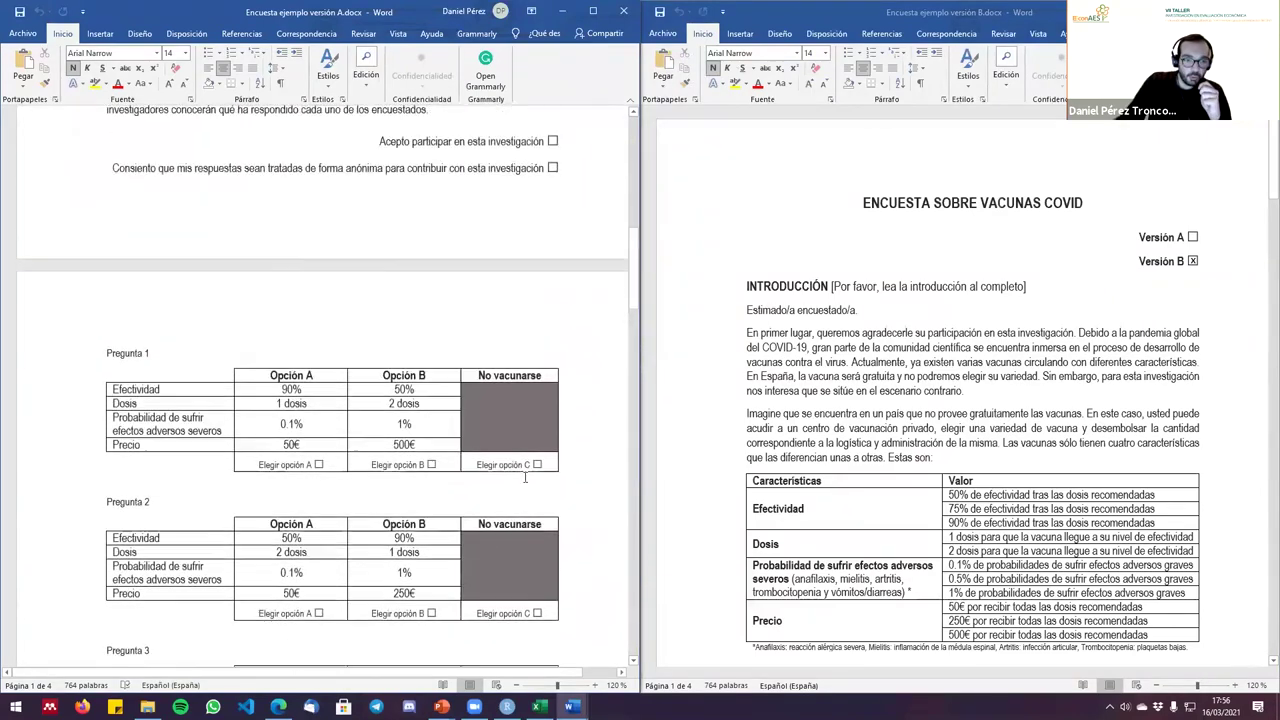
{"action": "scroll", "coordinate": [516, 474], "scroll_direction": "down", "scroll_amount": 6}
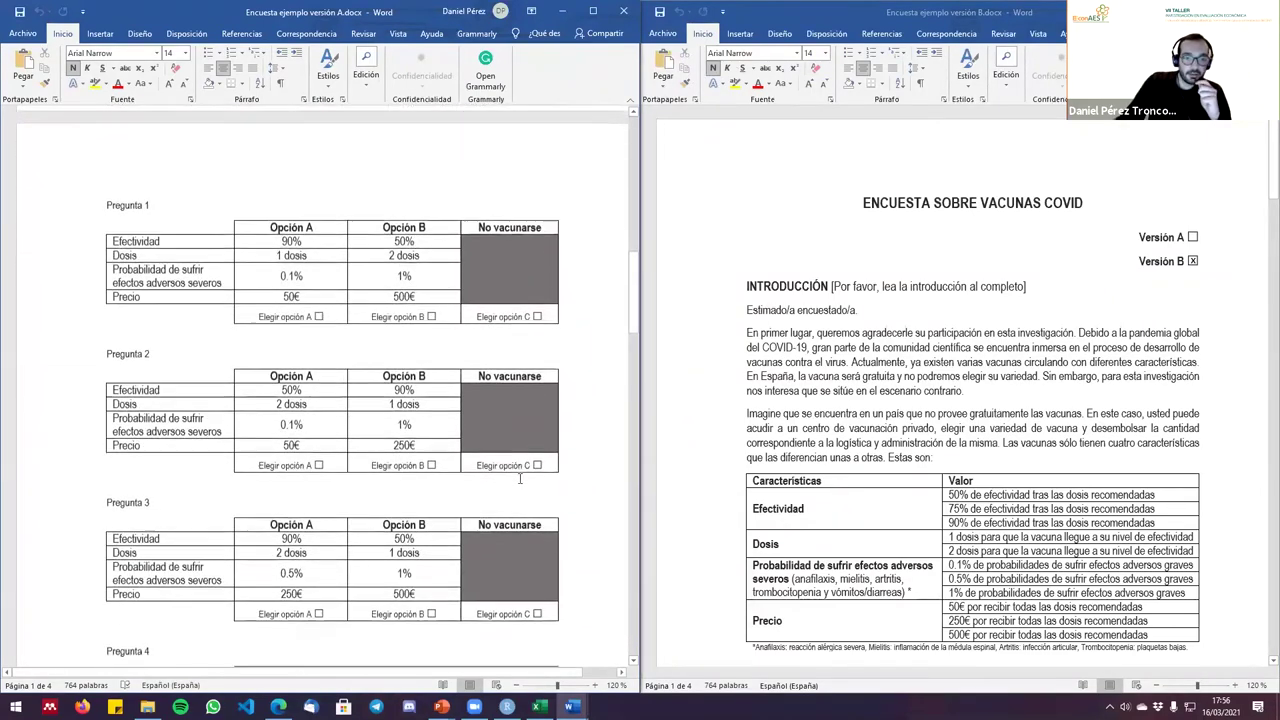
{"action": "scroll", "coordinate": [940, 277], "scroll_direction": "down", "scroll_amount": 12}
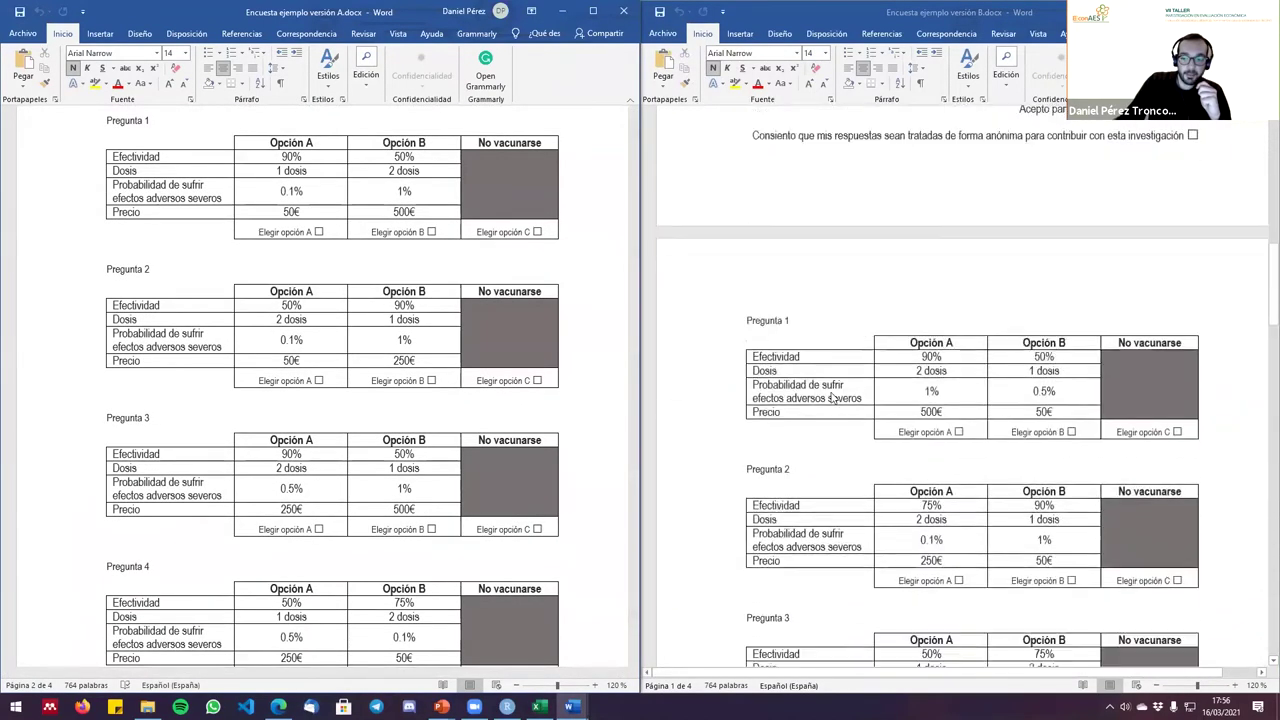
{"action": "scroll", "coordinate": [840, 414], "scroll_direction": "up", "scroll_amount": 2}
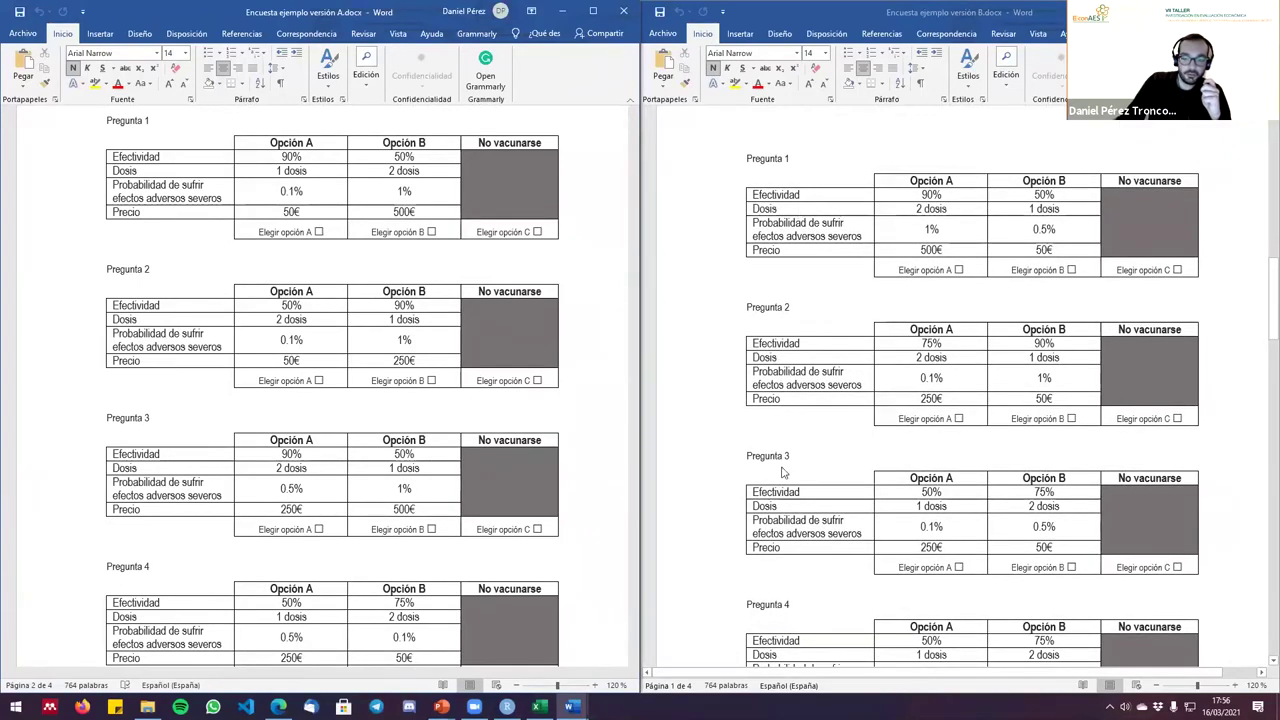
Select the entire Pregunta 1 table in Encuesta ejemplo versión A.docx.
{"action": "left_click", "coordinate": [147, 707]}
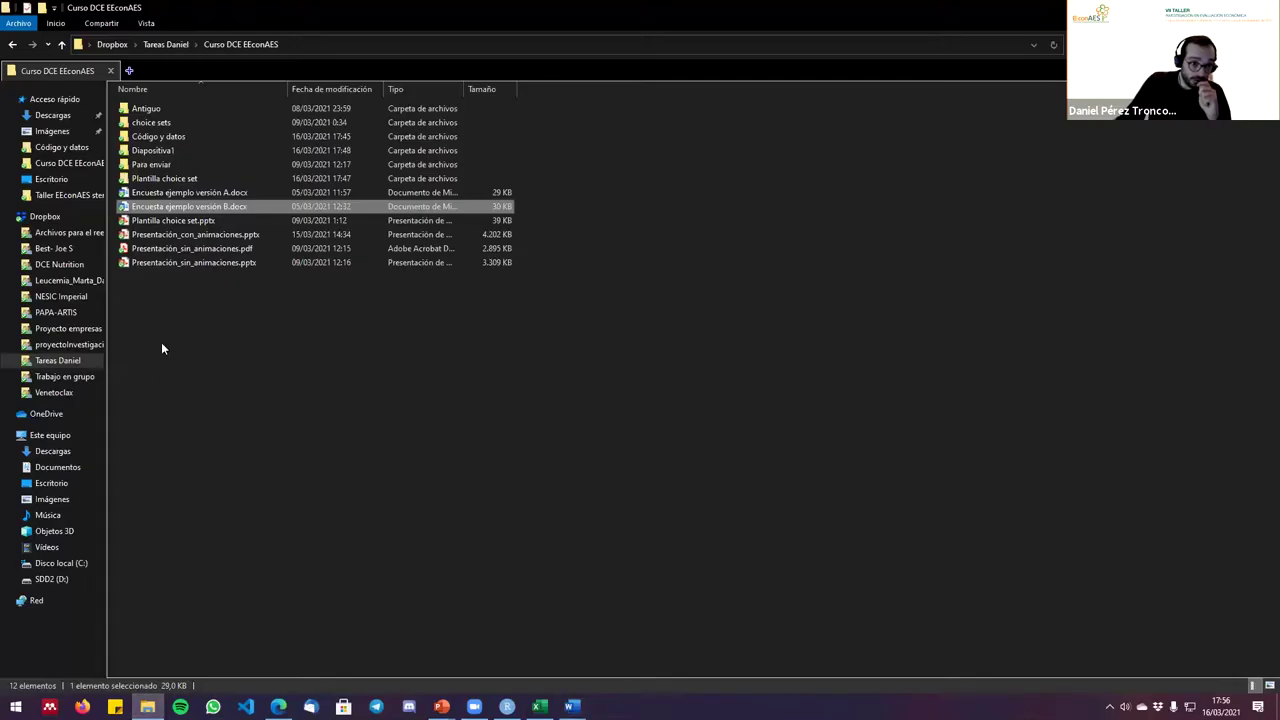
{"action": "left_click", "coordinate": [1188, 8]}
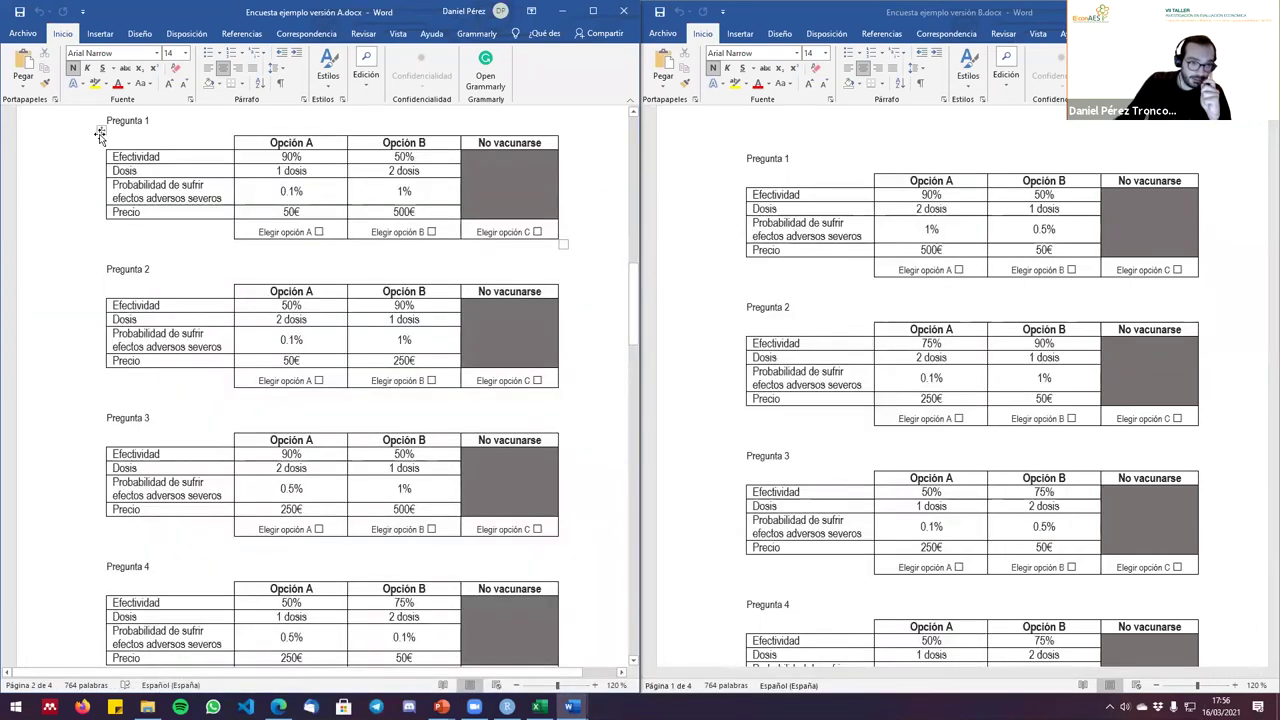
{"action": "left_click", "coordinate": [101, 130]}
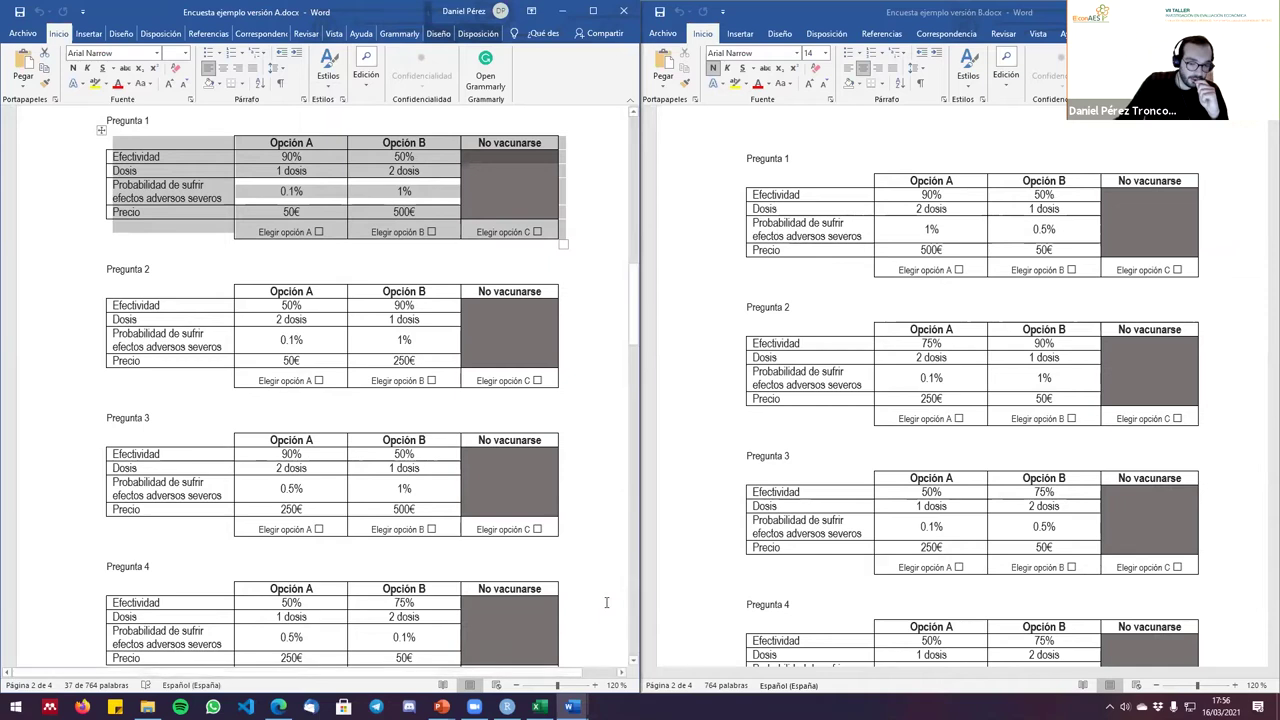
Close both survey documents, Encuesta ejemplo versión B.docx and Encuesta ejemplo versión A.docx.
{"action": "mouse_move", "coordinate": [507, 706]}
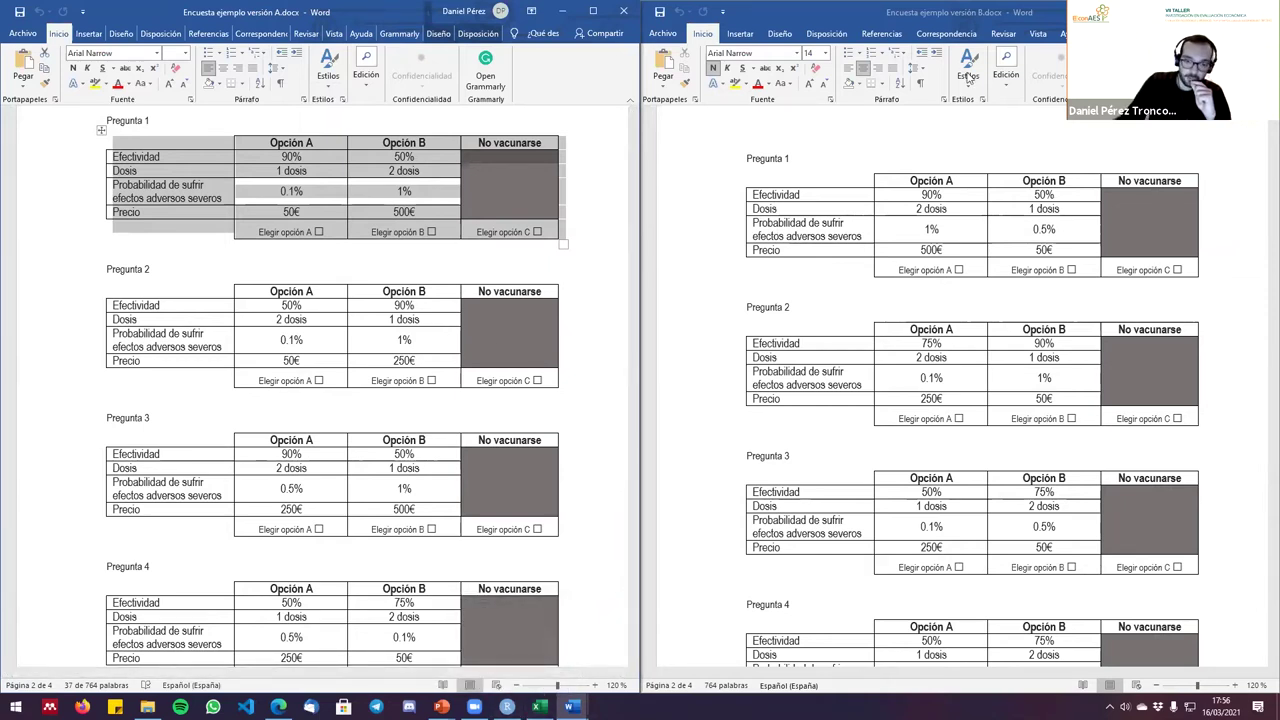
{"action": "scroll", "coordinate": [943, 403], "scroll_direction": "up", "scroll_amount": 10}
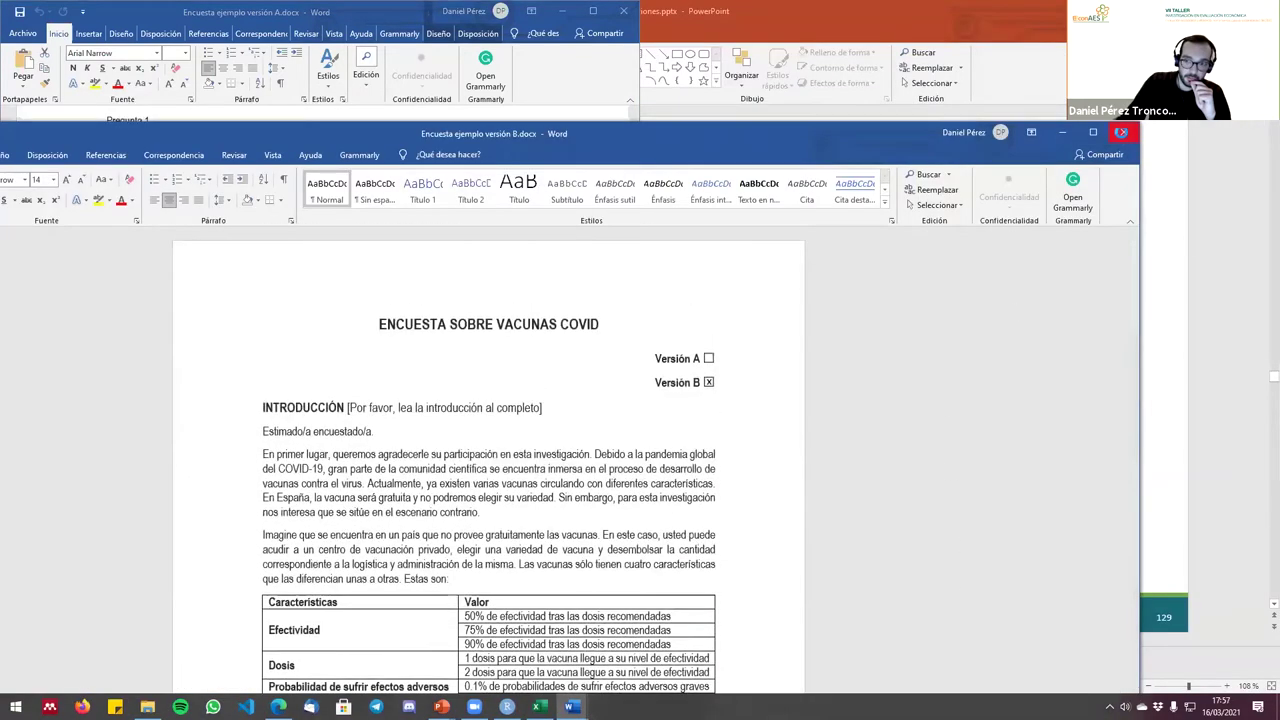
{"action": "left_click", "coordinate": [1121, 132]}
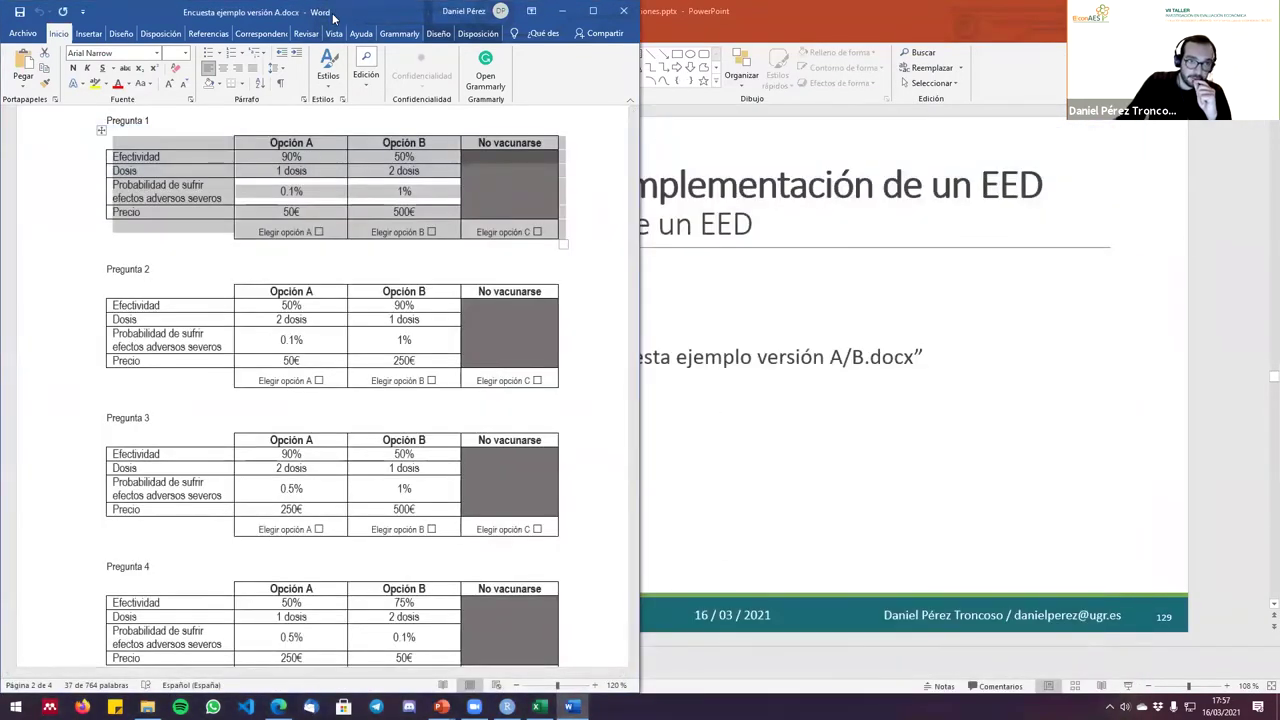
{"action": "left_click_drag", "start_coordinate": [335, 18], "coordinate": [280, 124]}
{"action": "left_click", "coordinate": [580, 128]}
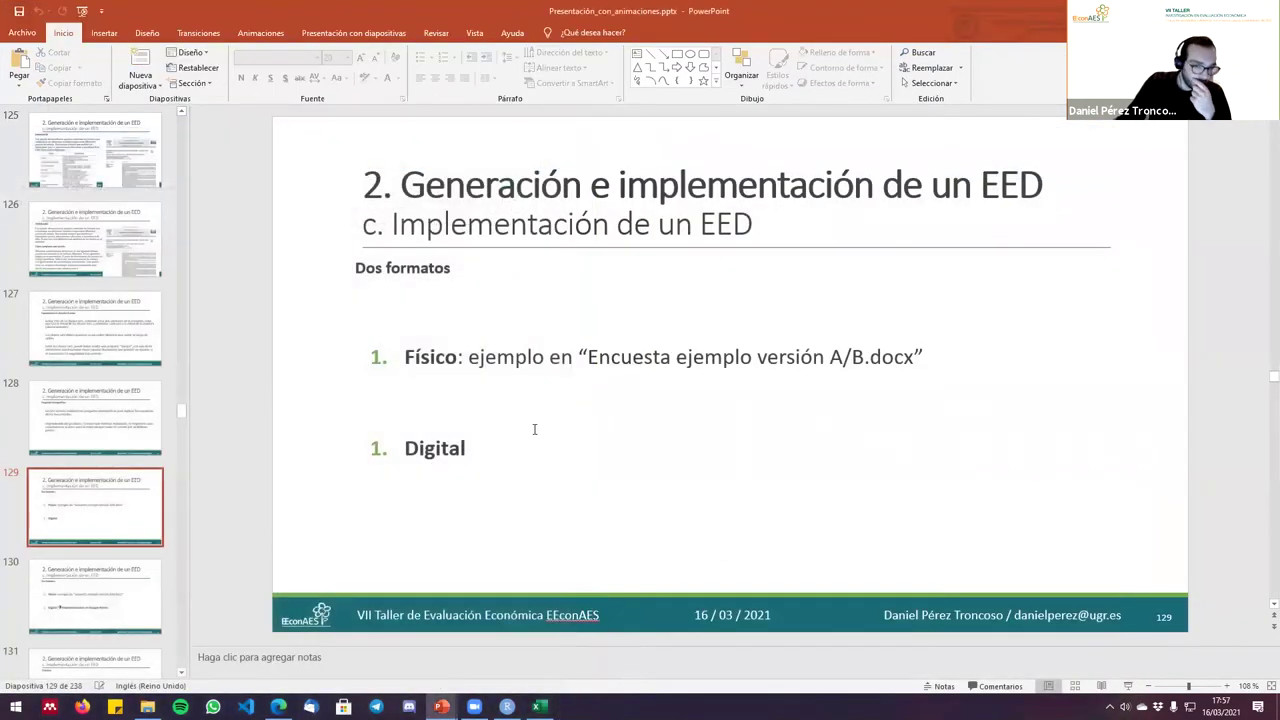
Read slides 130 and 131 of Presentación_con_animaciones.pptx about implementing the choice sets in Google Forms.
{"action": "scroll", "coordinate": [534, 429], "scroll_direction": "down", "scroll_amount": 1}
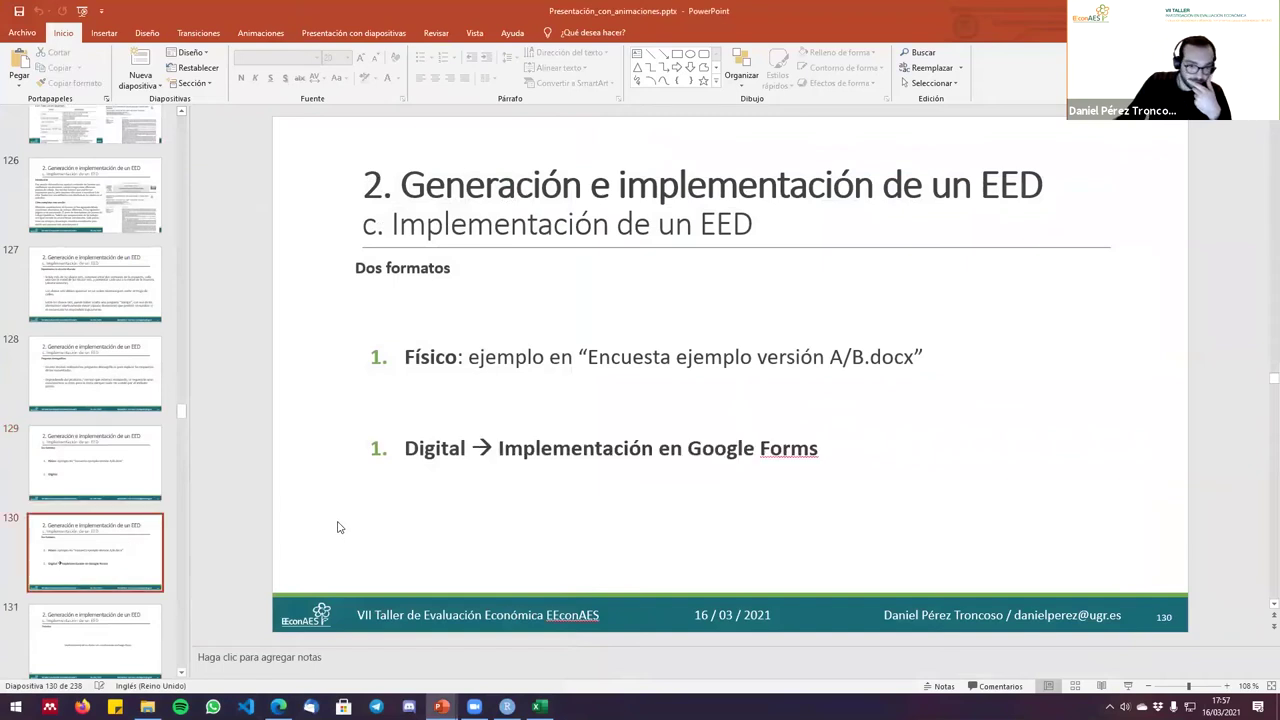
{"action": "scroll", "coordinate": [338, 527], "scroll_direction": "down", "scroll_amount": 1}
{"action": "scroll", "coordinate": [338, 527], "scroll_direction": "up", "scroll_amount": 1}
{"action": "scroll", "coordinate": [338, 527], "scroll_direction": "down", "scroll_amount": 1}
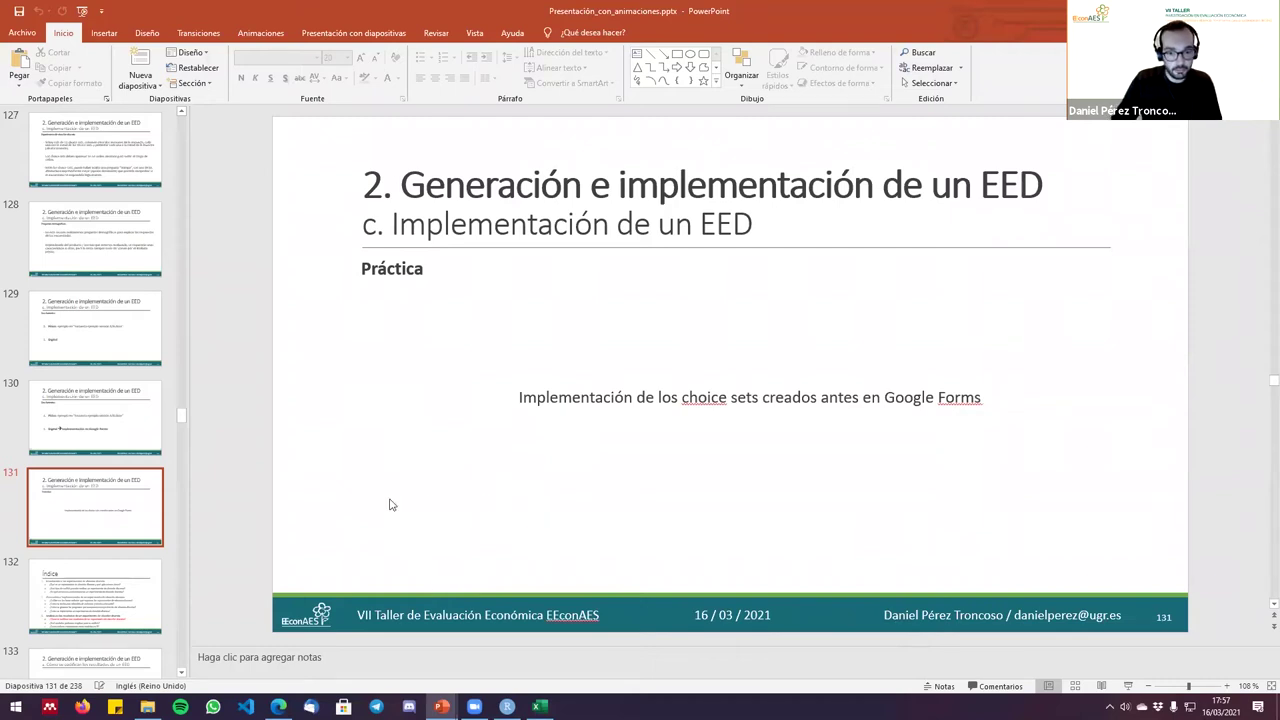
{"action": "key", "text": "Page_Up"}
{"action": "key", "text": "Page_Down"}
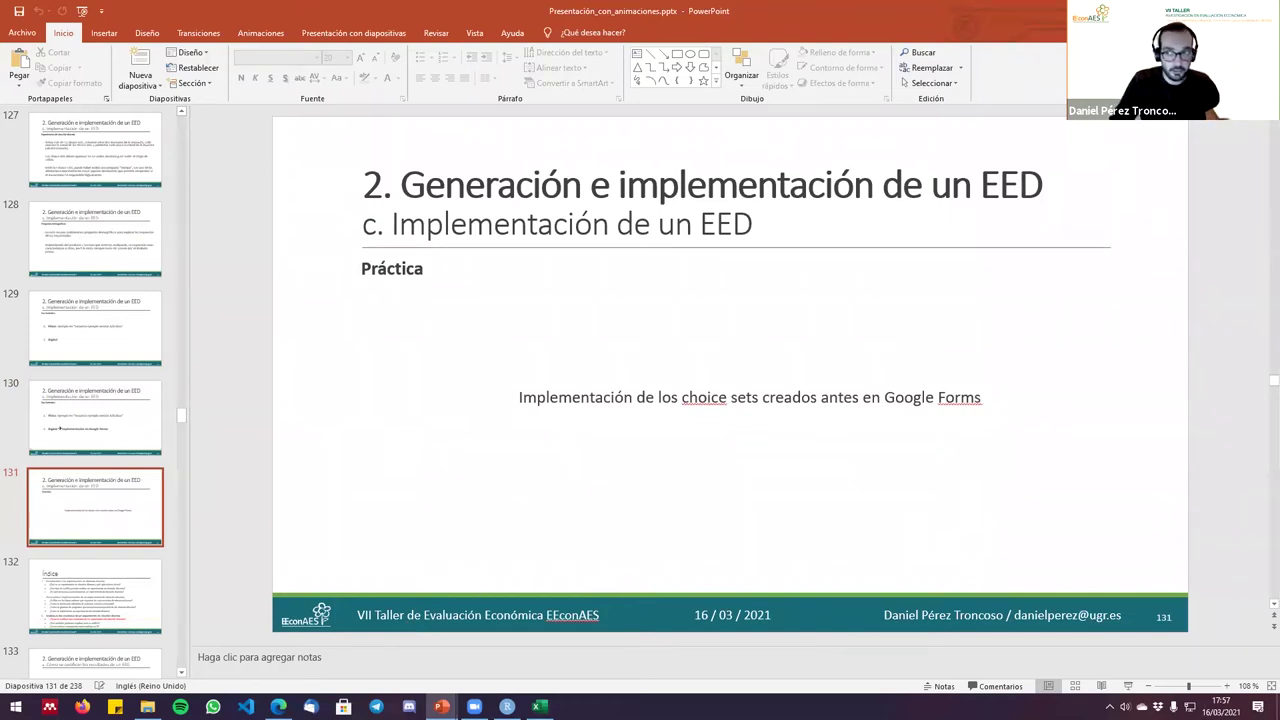
Close Plantilla choice set.pptx and diseño.xls, and minimize the presentation to get to the web browser.
{"action": "left_click", "coordinate": [1165, 10]}
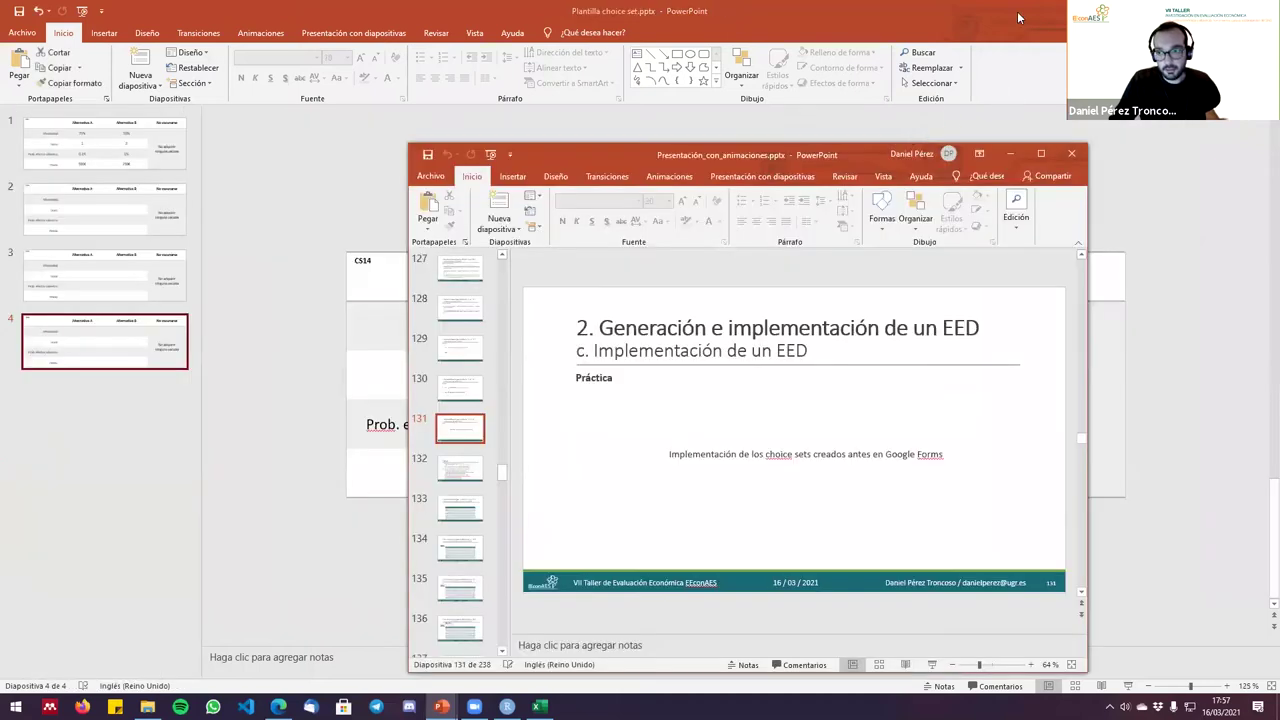
{"action": "double_click", "coordinate": [1026, 10]}
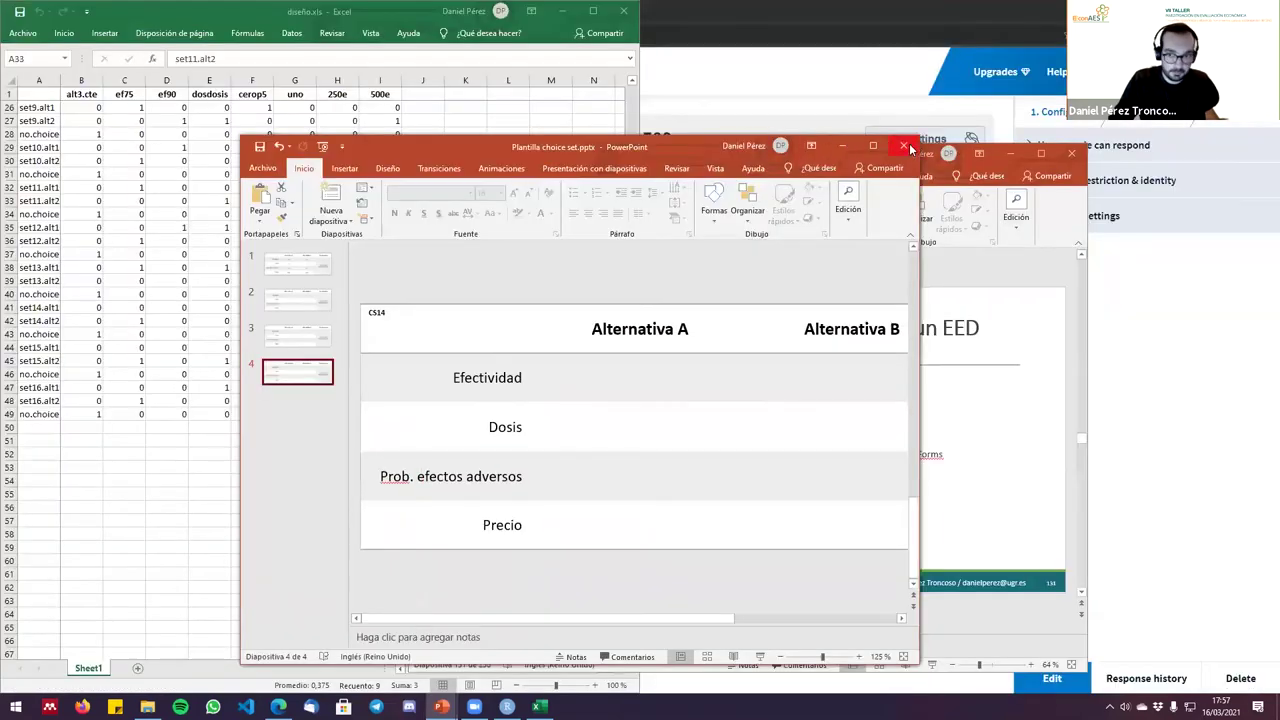
{"action": "left_click", "coordinate": [903, 146]}
{"action": "left_click", "coordinate": [638, 391]}
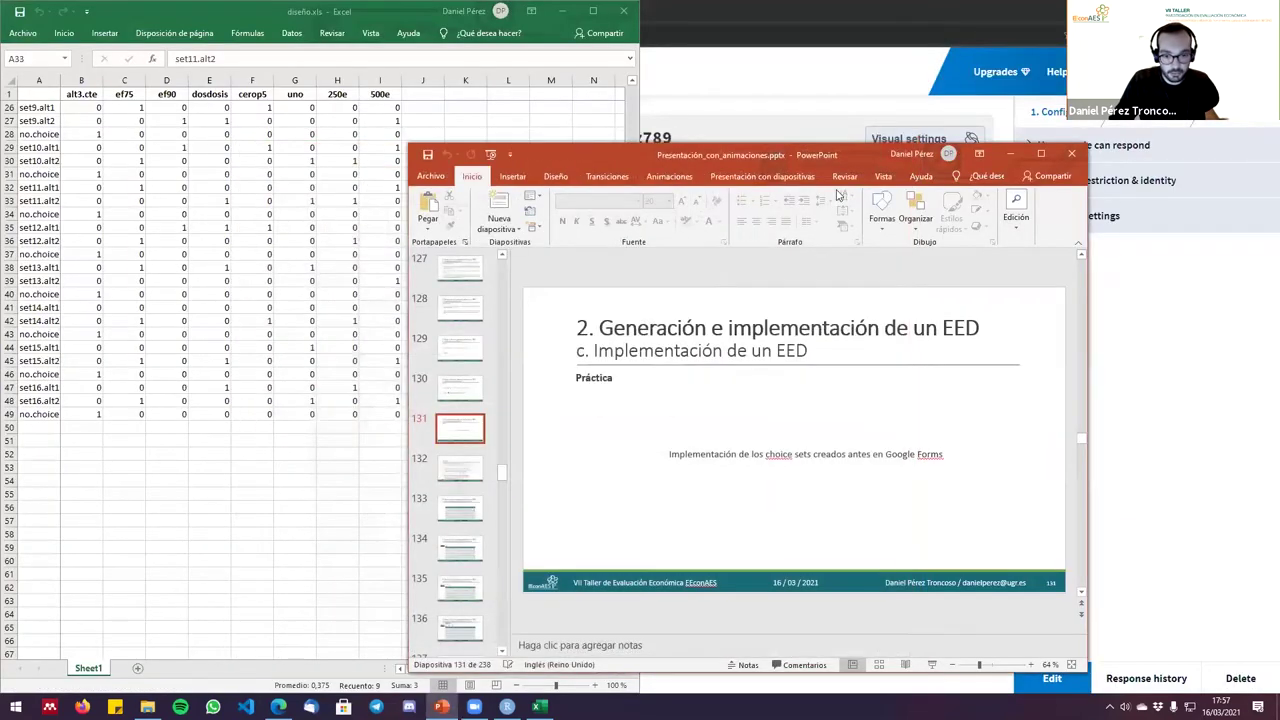
{"action": "left_click", "coordinate": [1009, 155]}
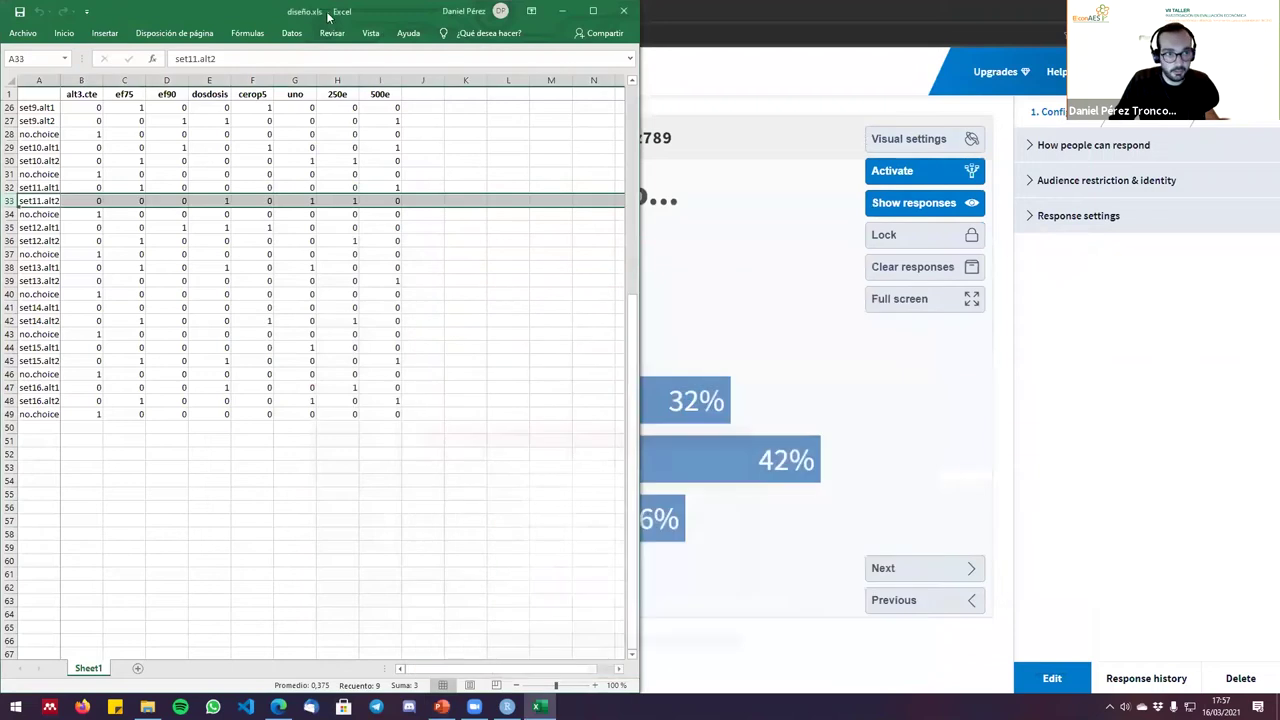
{"action": "left_click", "coordinate": [561, 10]}
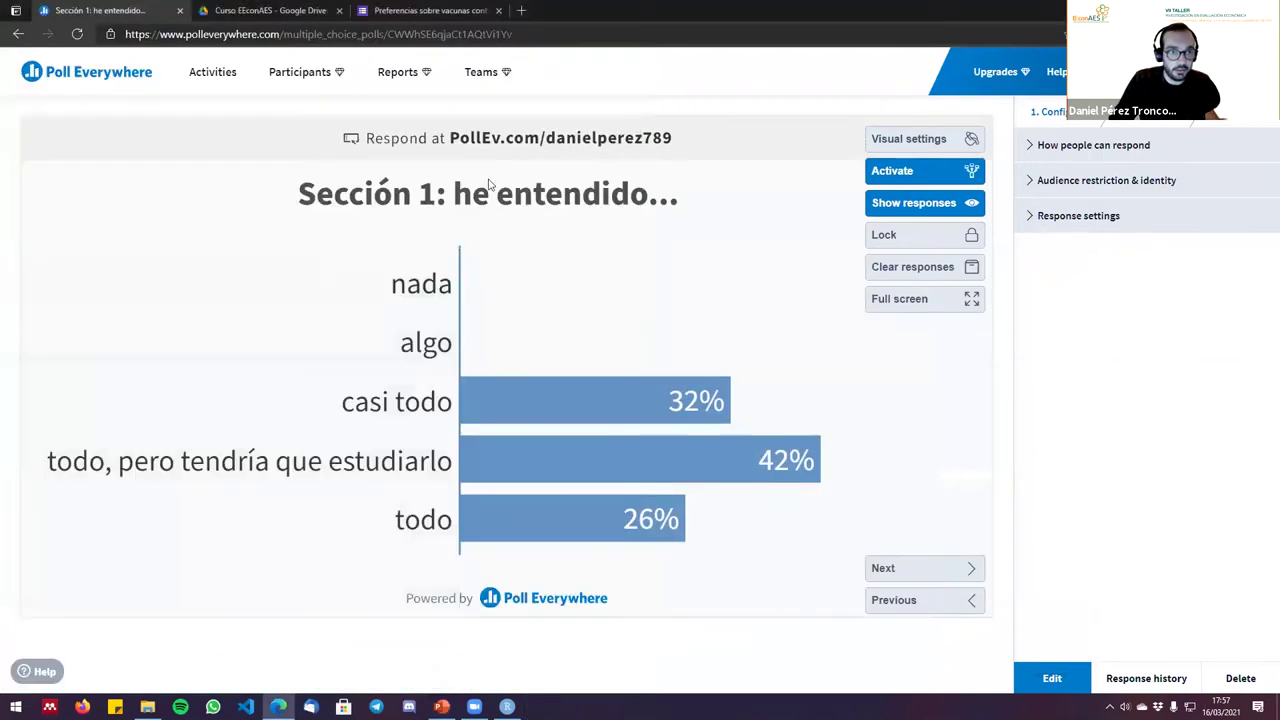
Look at the Preferencias sobre vacunas contra la COVID-19 form, close it, and return to the Curso EEconAES folder in Google Drive.
{"action": "left_click", "coordinate": [375, 11]}
{"action": "scroll", "coordinate": [449, 328], "scroll_direction": "up", "scroll_amount": 3}
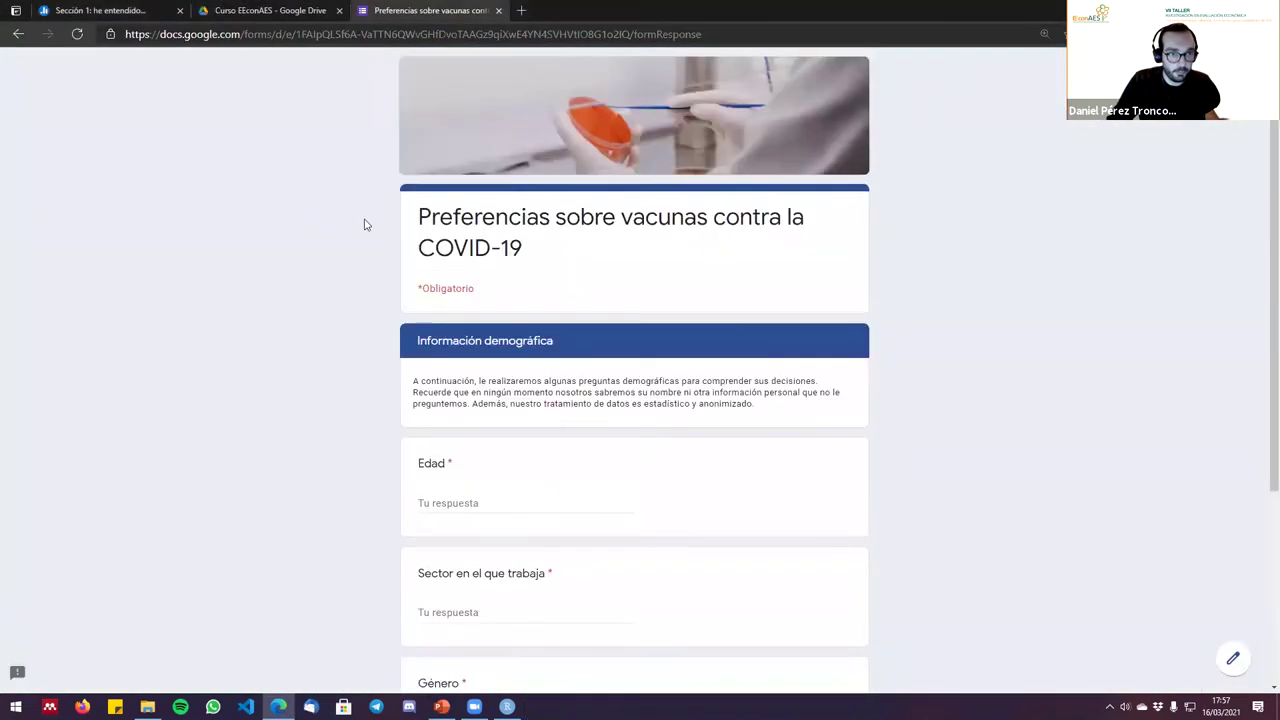
{"action": "left_click", "coordinate": [270, 9]}
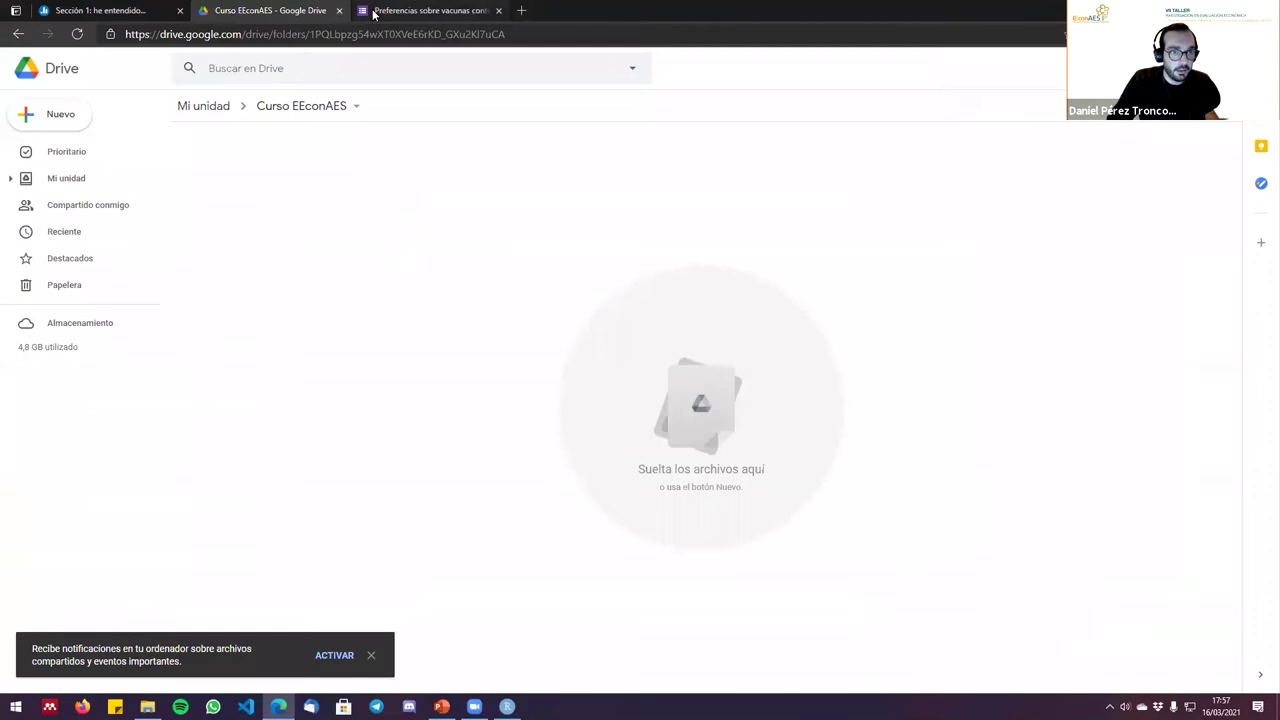
{"action": "left_click", "coordinate": [380, 11]}
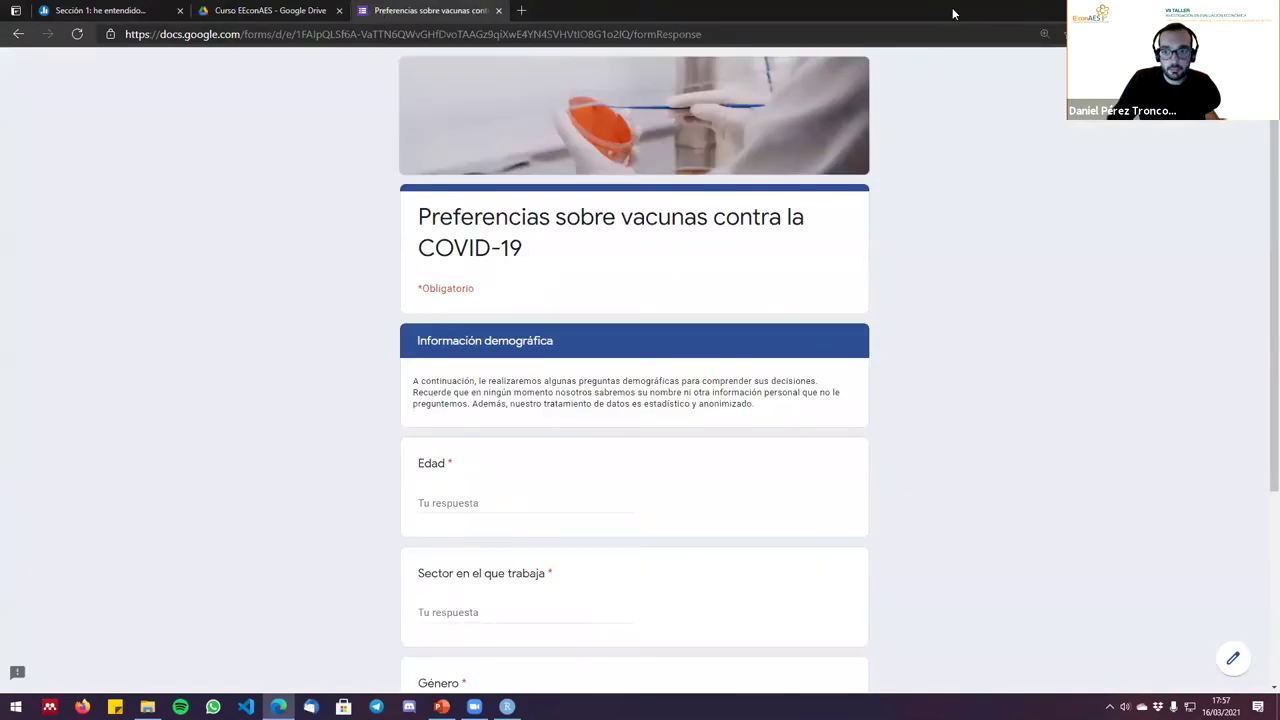
{"action": "left_click_drag", "start_coordinate": [955, 12], "coordinate": [932, 163]}
{"action": "left_click", "coordinate": [928, 165]}
{"action": "double_click", "coordinate": [908, 161]}
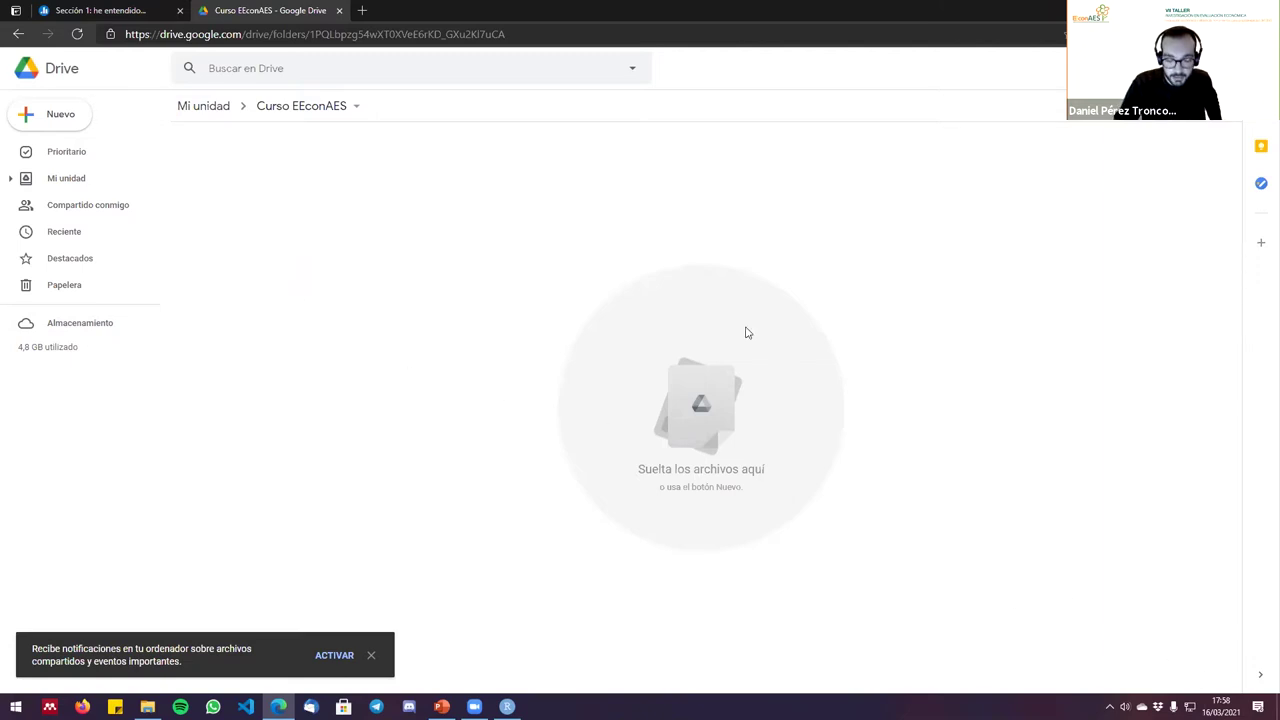
Create a blank Google Forms form in the Curso EEconAES folder.
{"action": "right_click", "coordinate": [218, 179]}
{"action": "right_click", "coordinate": [223, 147]}
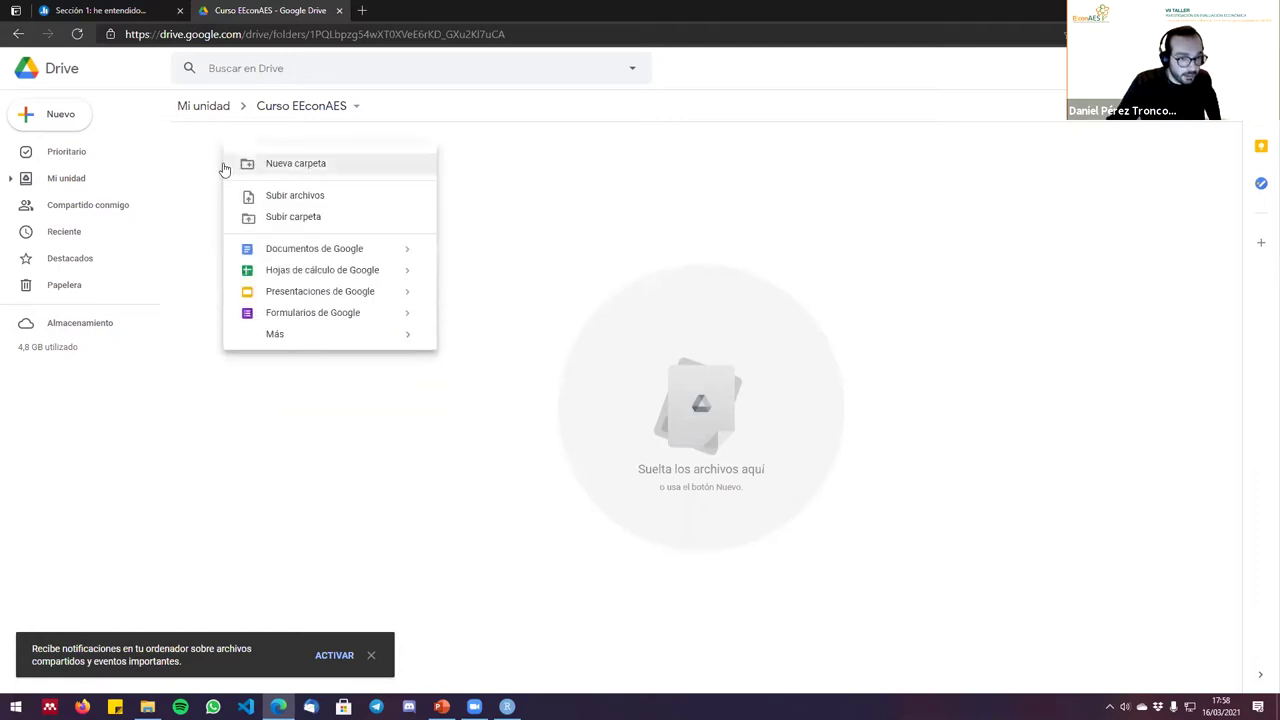
{"action": "left_click", "coordinate": [200, 178]}
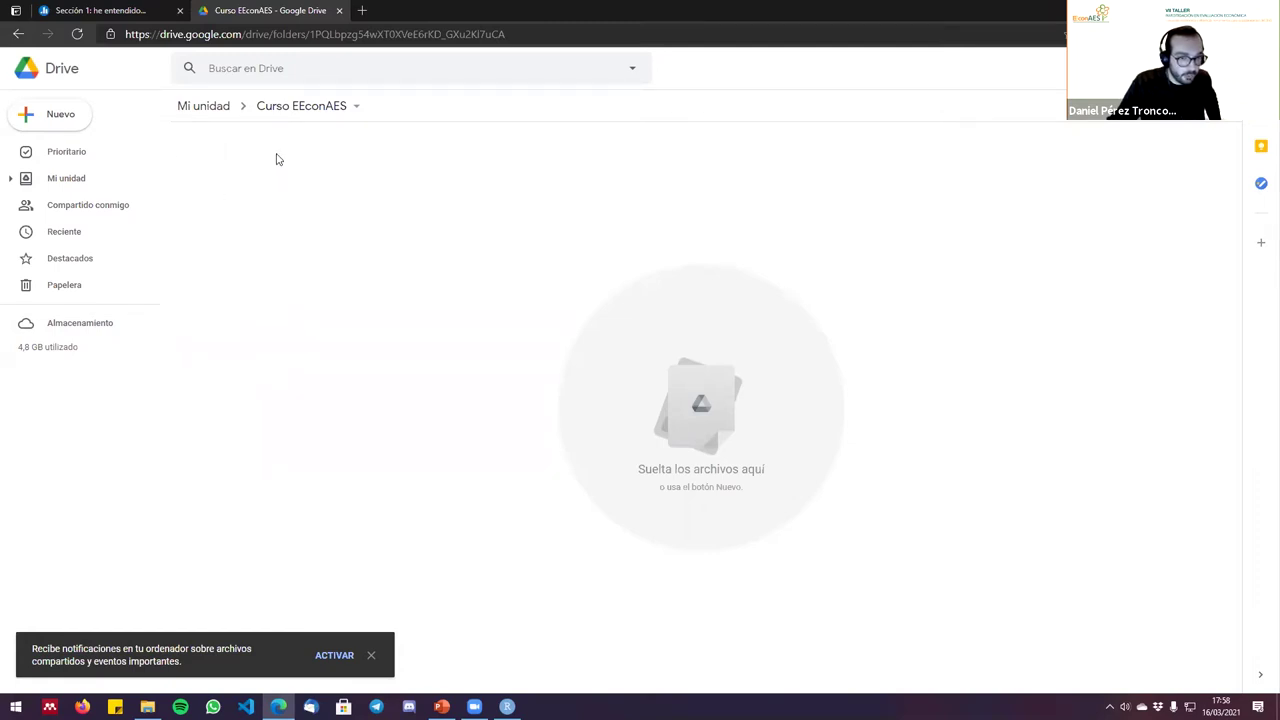
{"action": "right_click", "coordinate": [209, 186]}
{"action": "left_click", "coordinate": [300, 350]}
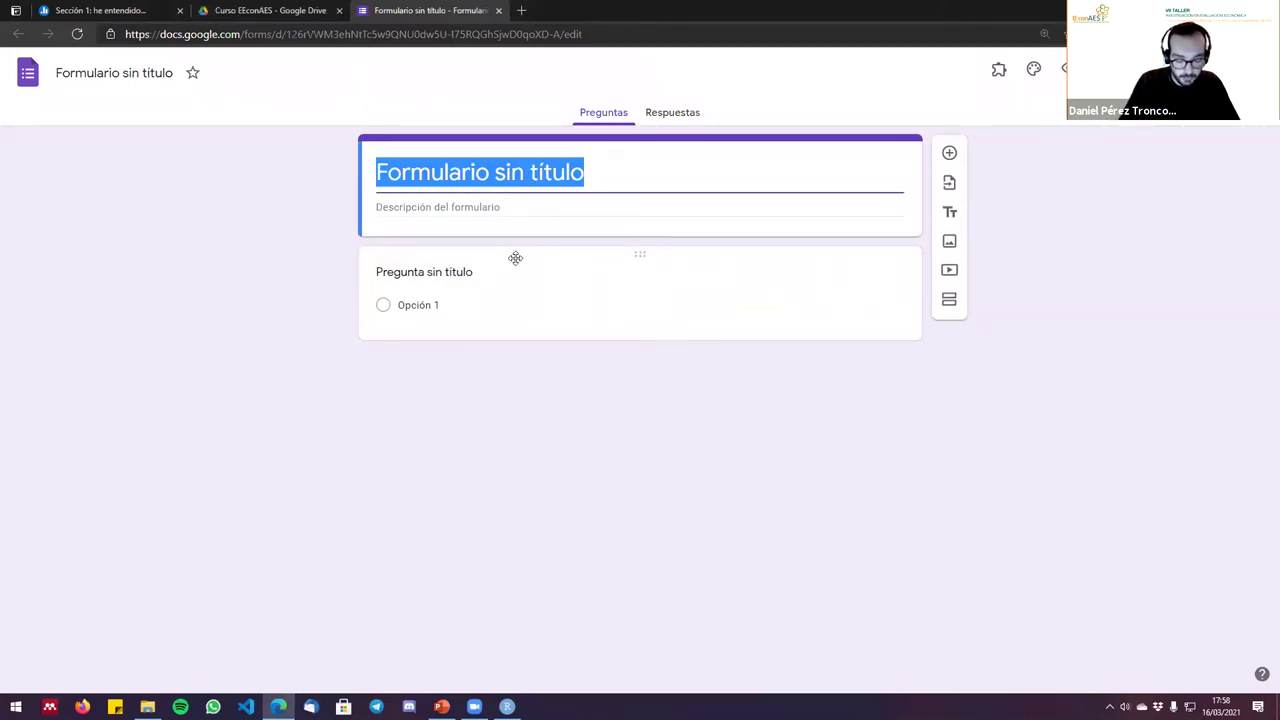
Title the form "Encuesta sobre preferencias de los pacientes sobre vacunas para la COVID-19" and enter the placeholder description "iusdosdiuo".
{"action": "type", "text": "Encuesta s"}
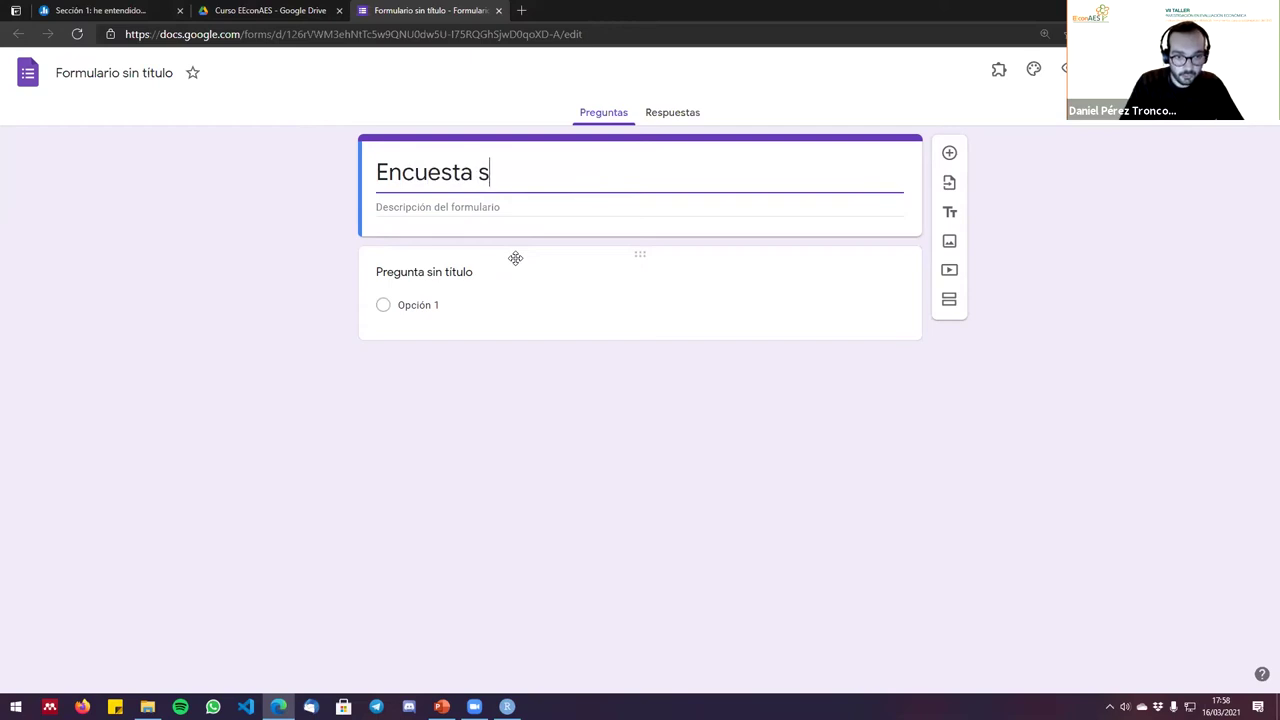
{"action": "type", "text": "obre preferencia"}
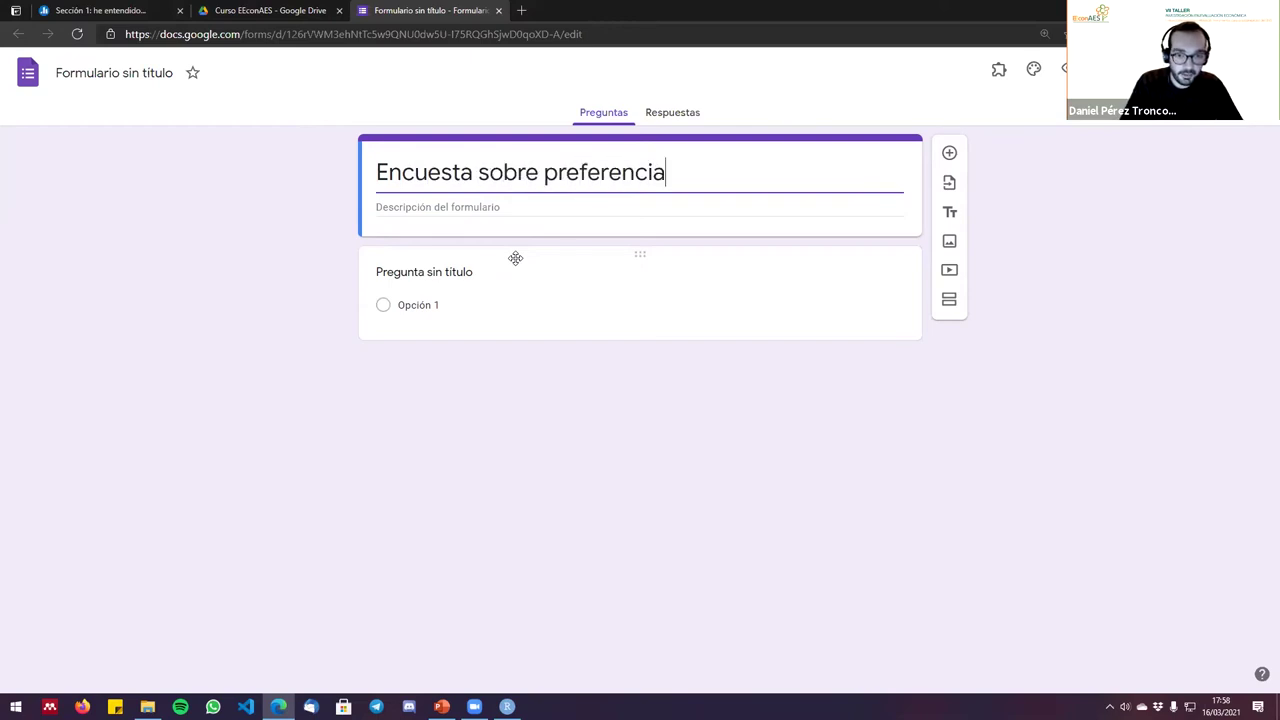
{"action": "type", "text": "s de los pacientes"}
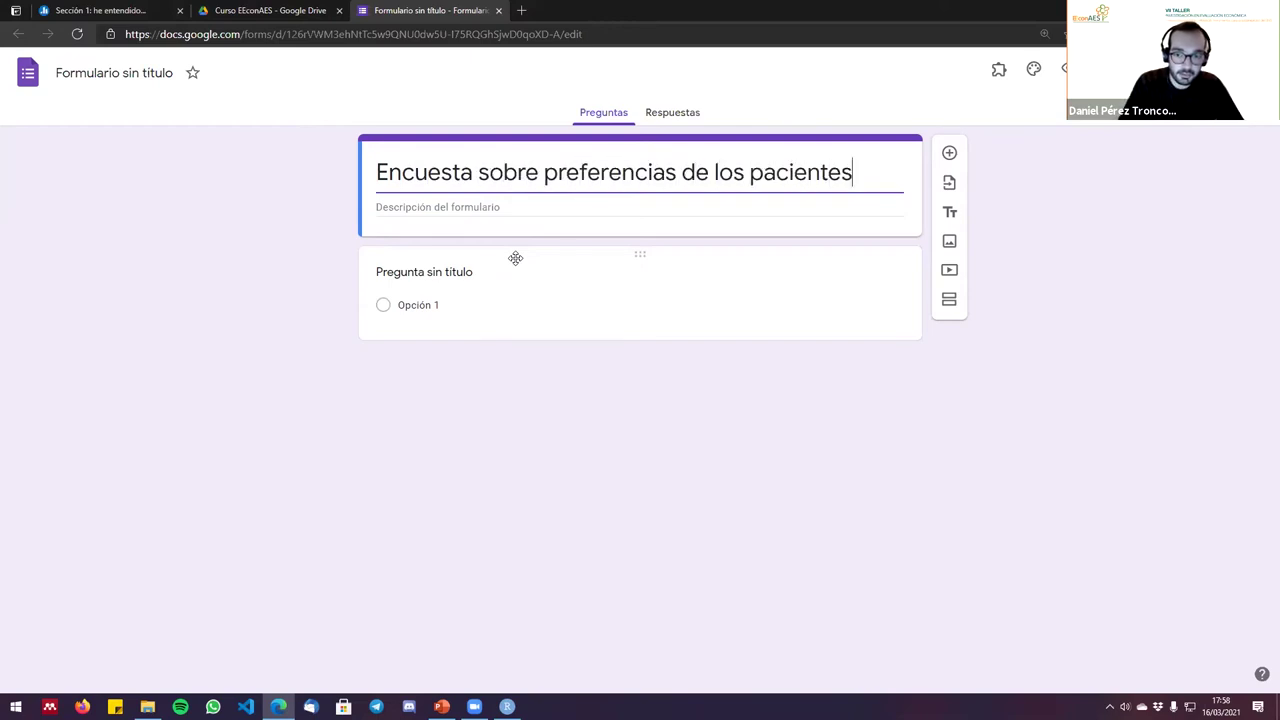
{"action": "type", "text": " sobre V"}
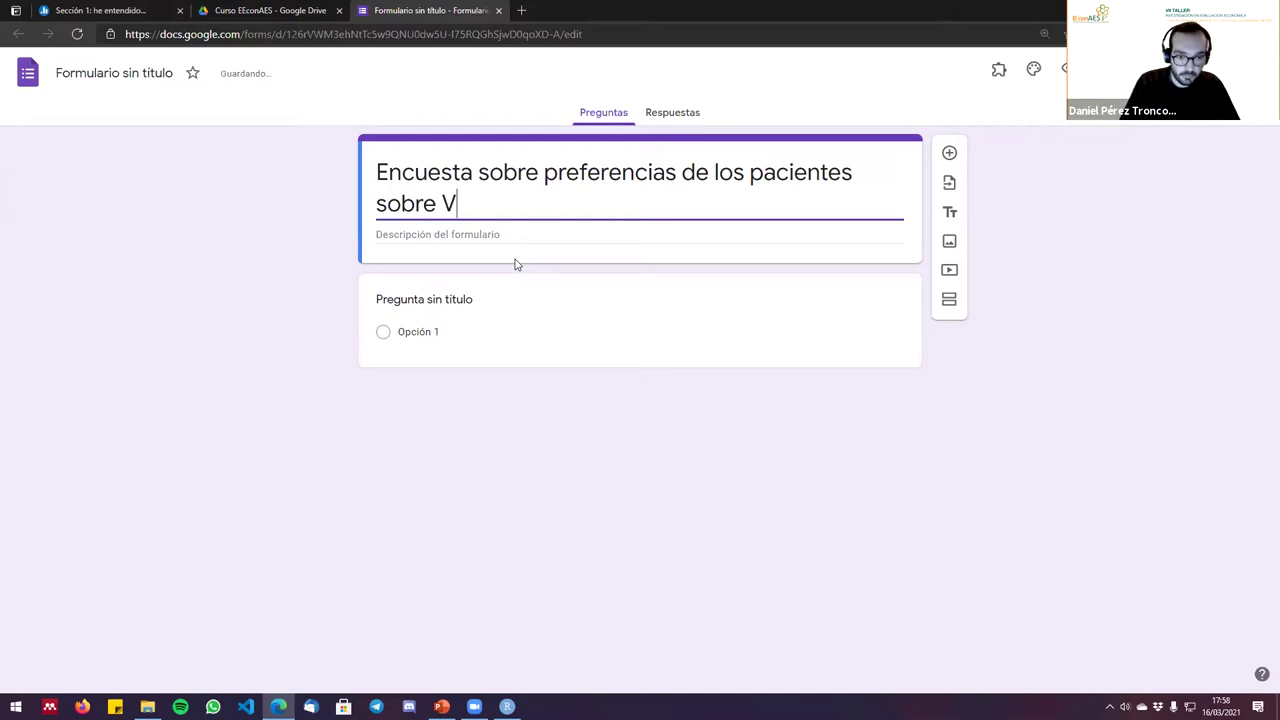
{"action": "type", "text": "vacunas "}
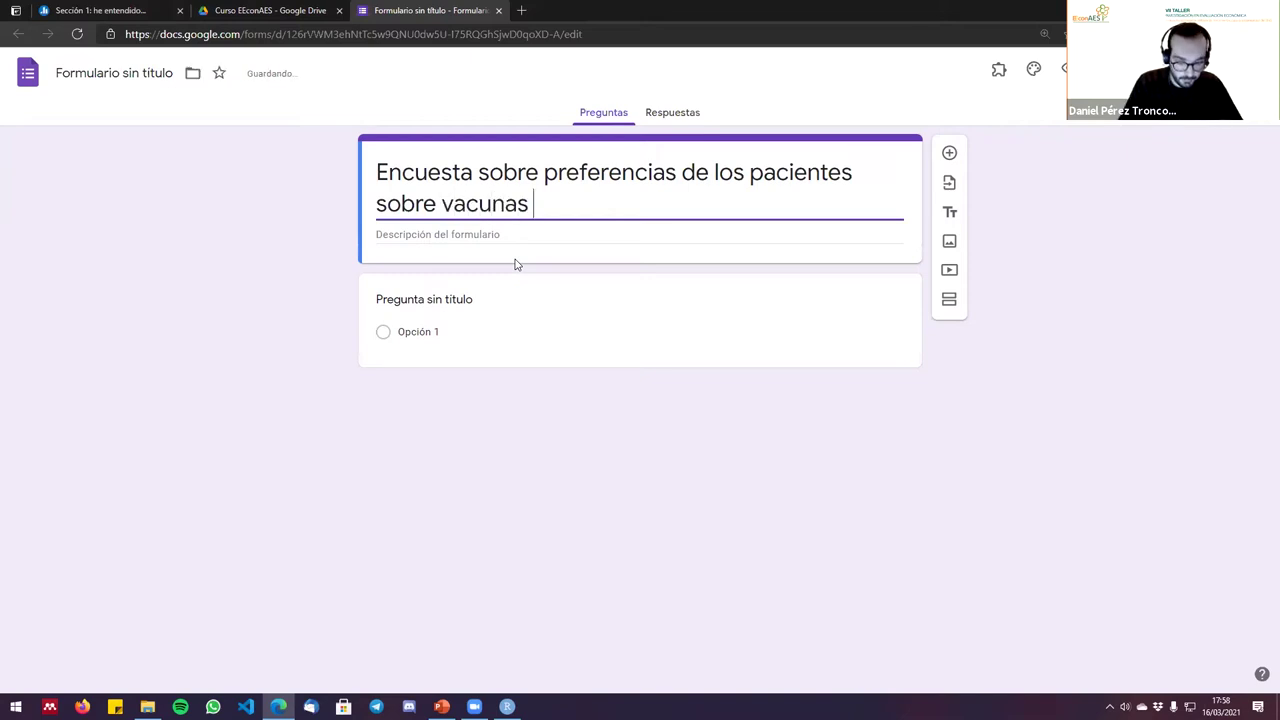
{"action": "type", "text": "para la CO"}
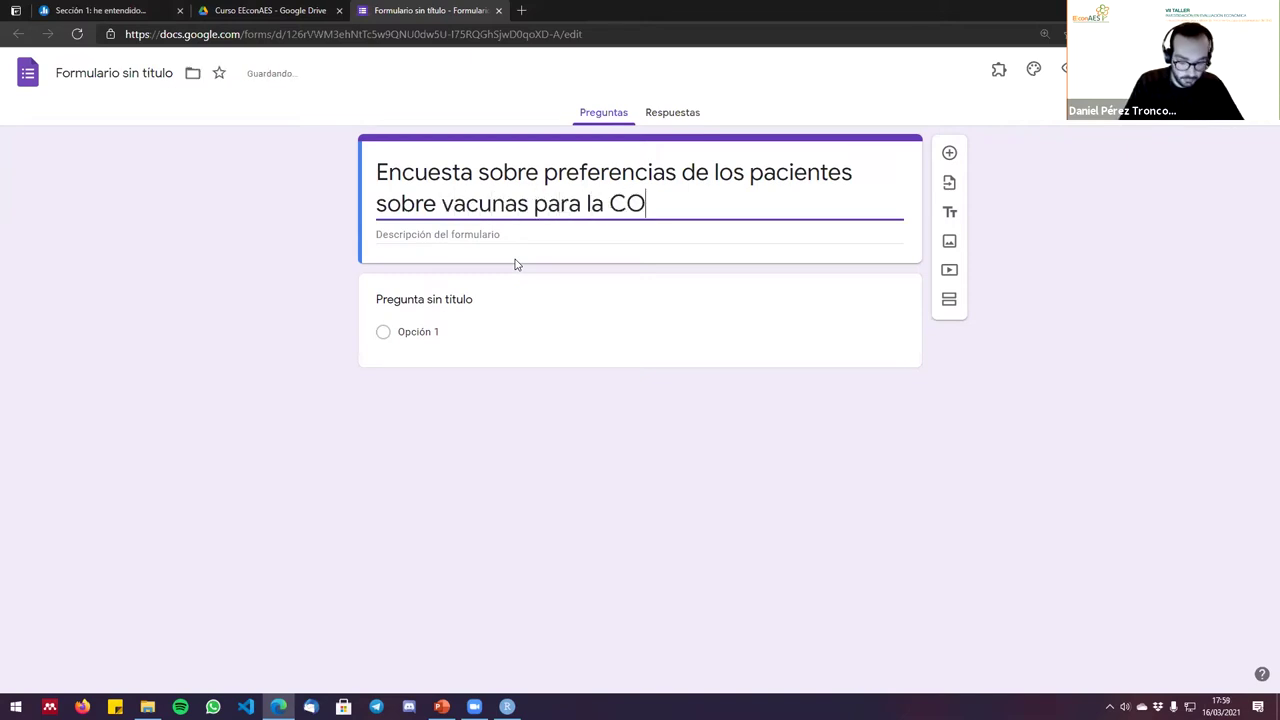
{"action": "type", "text": "VID-19"}
{"action": "left_click", "coordinate": [537, 231]}
{"action": "type", "text": "iusdosdiuo"}
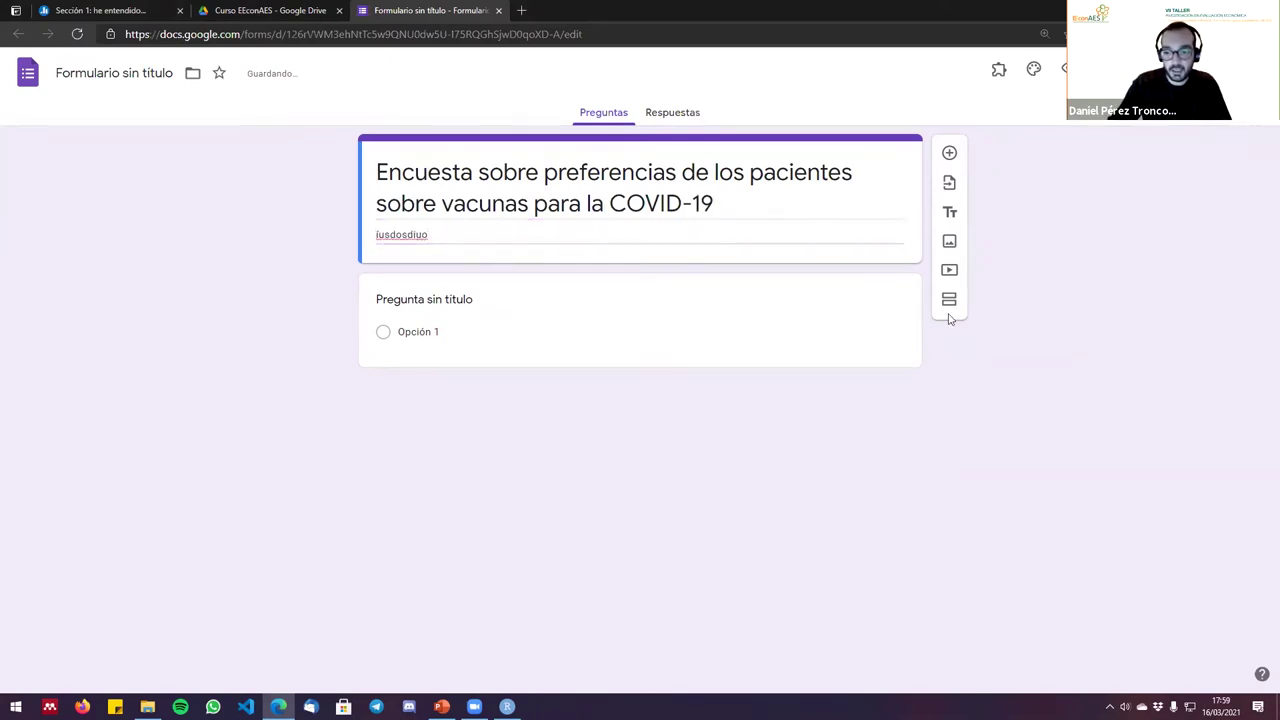
Add two new sections to the form after the title section.
{"action": "left_click", "coordinate": [948, 301]}
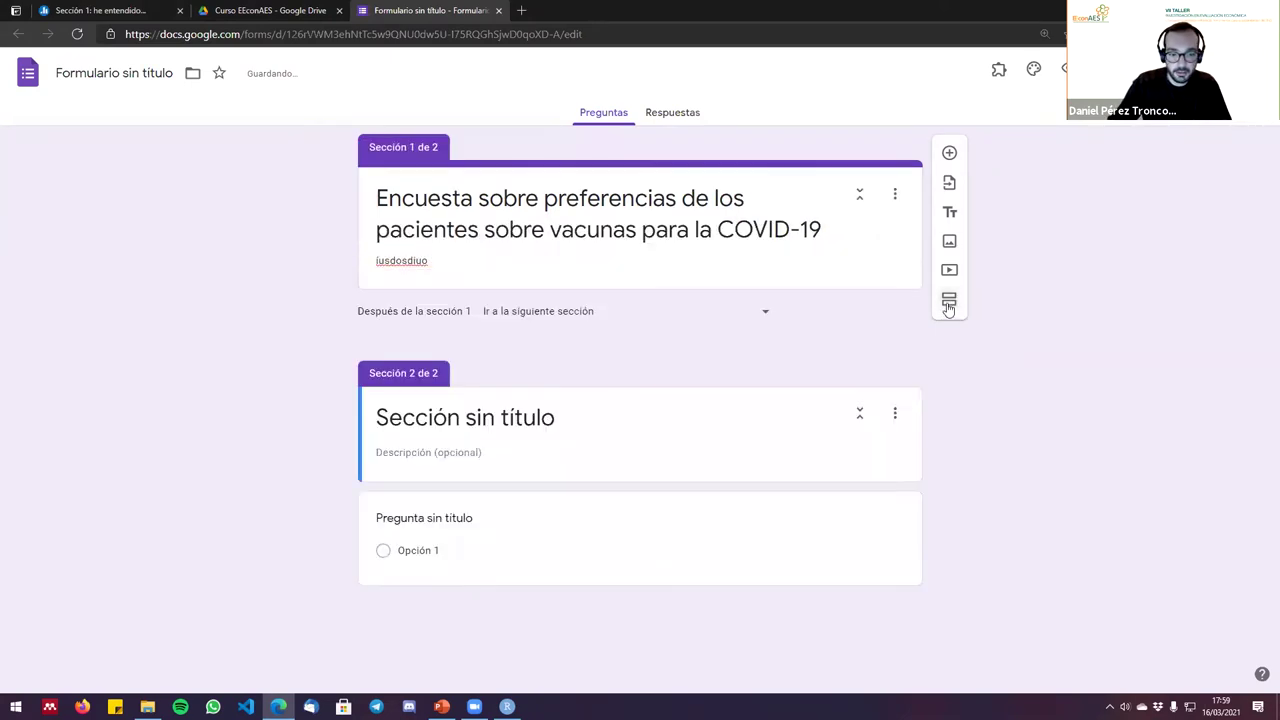
{"action": "left_click", "coordinate": [948, 299]}
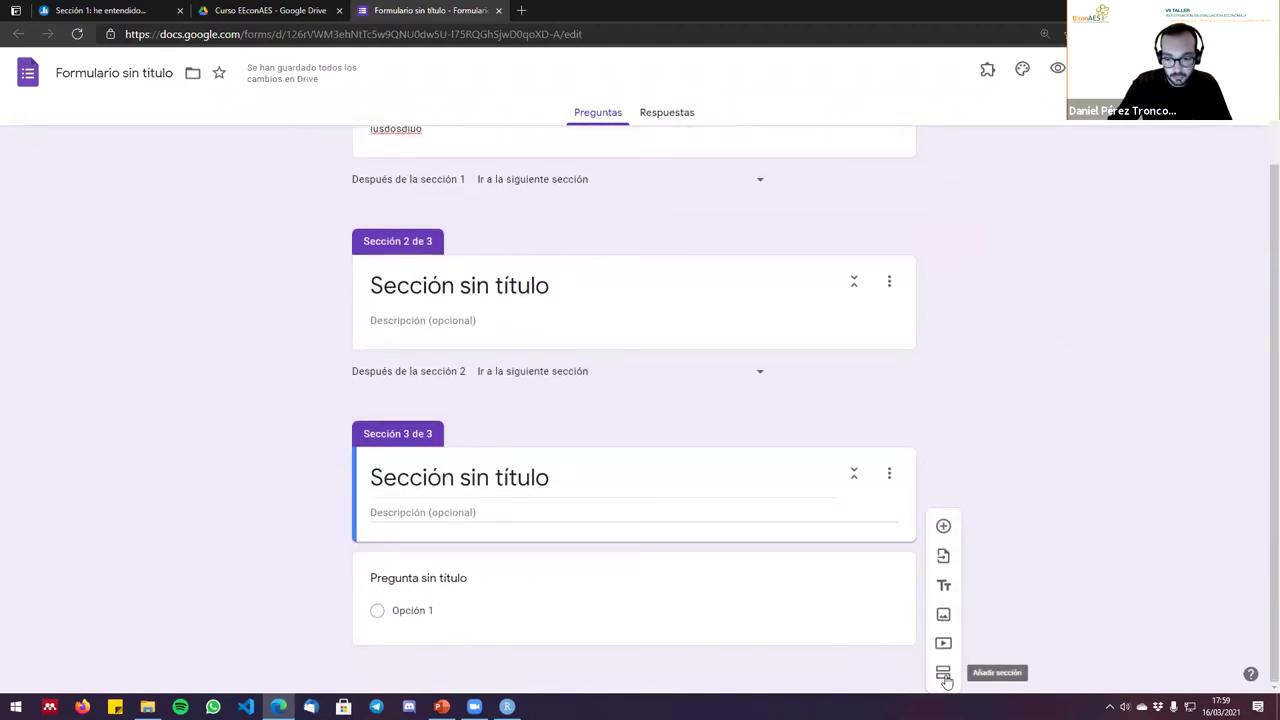
Add a title-and-description block to section 1, titled "INTRODUCCIÓN" with the placeholder description "IKSAÑODISJ".
{"action": "scroll", "coordinate": [945, 670], "scroll_direction": "up", "scroll_amount": 1}
{"action": "left_click", "coordinate": [903, 262]}
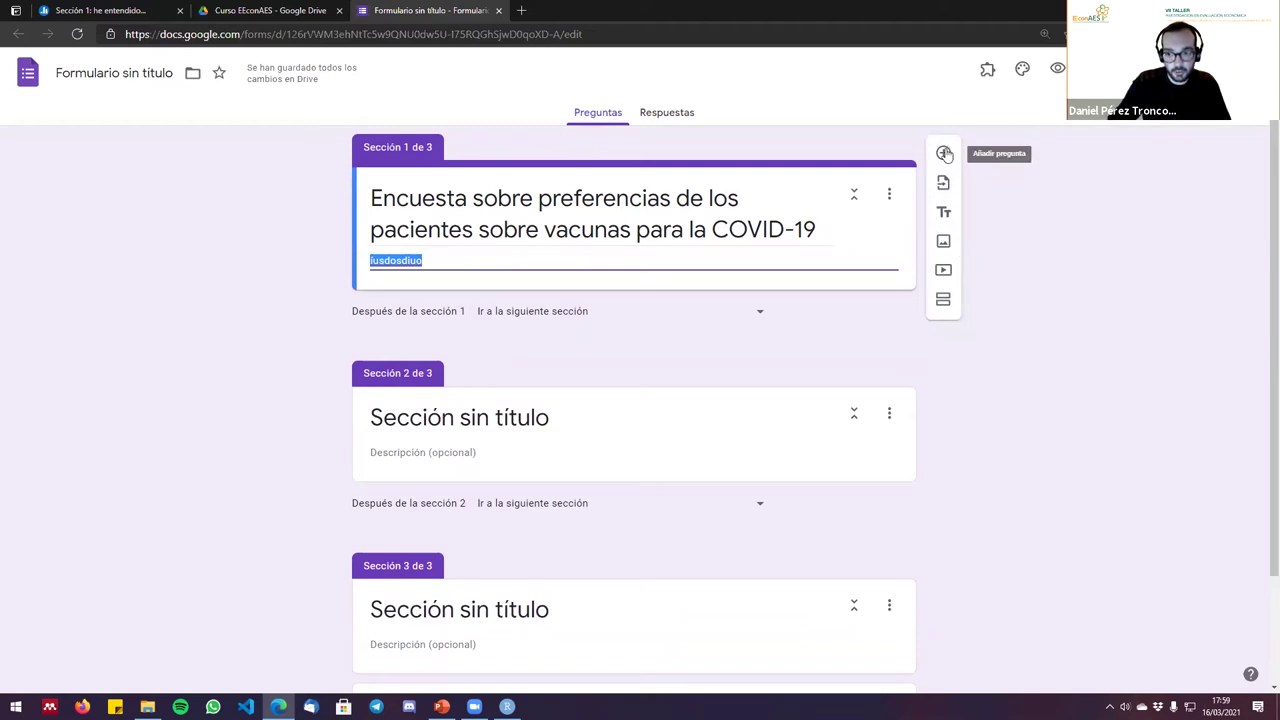
{"action": "left_click", "coordinate": [943, 212]}
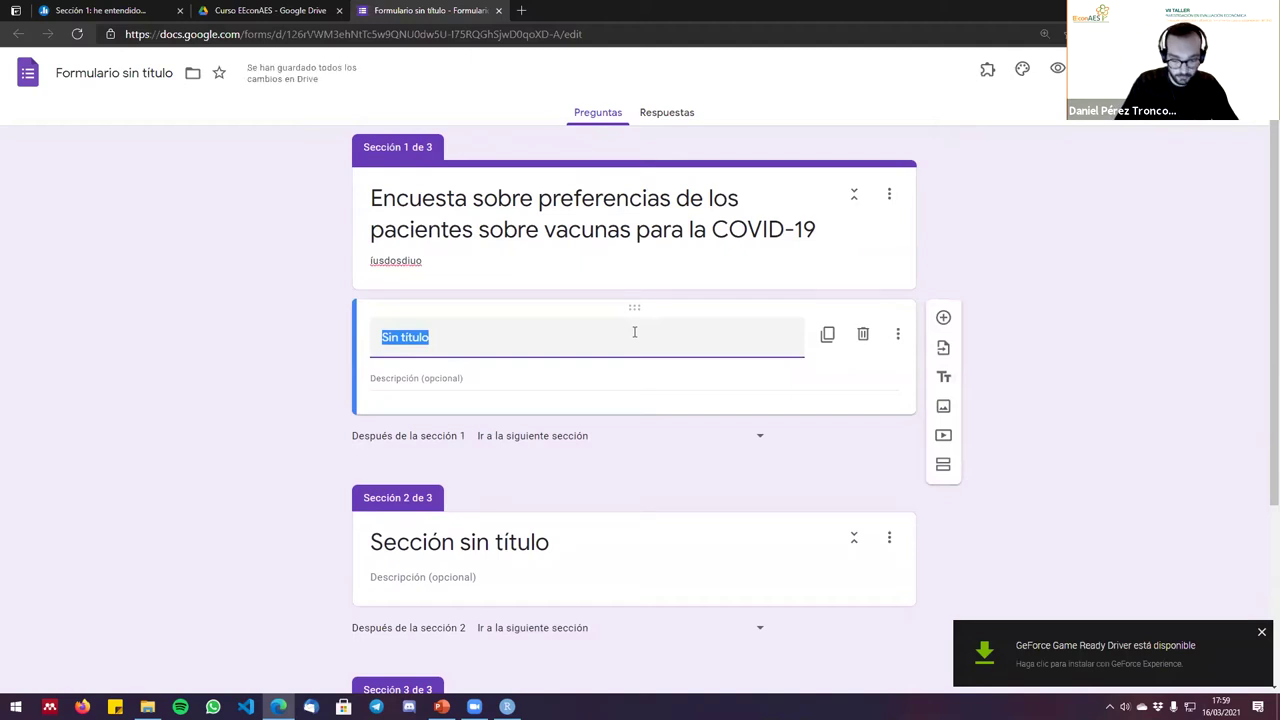
{"action": "type", "text": "INTR"}
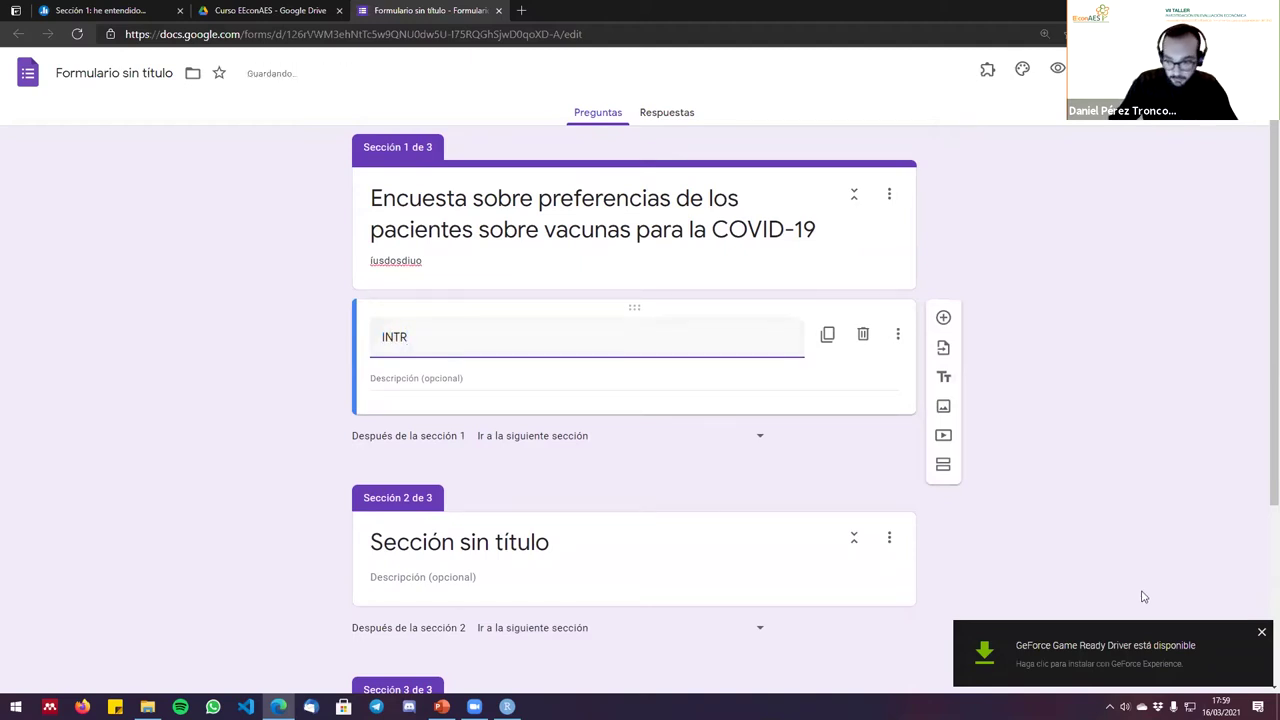
{"action": "left_click", "coordinate": [1261, 632]}
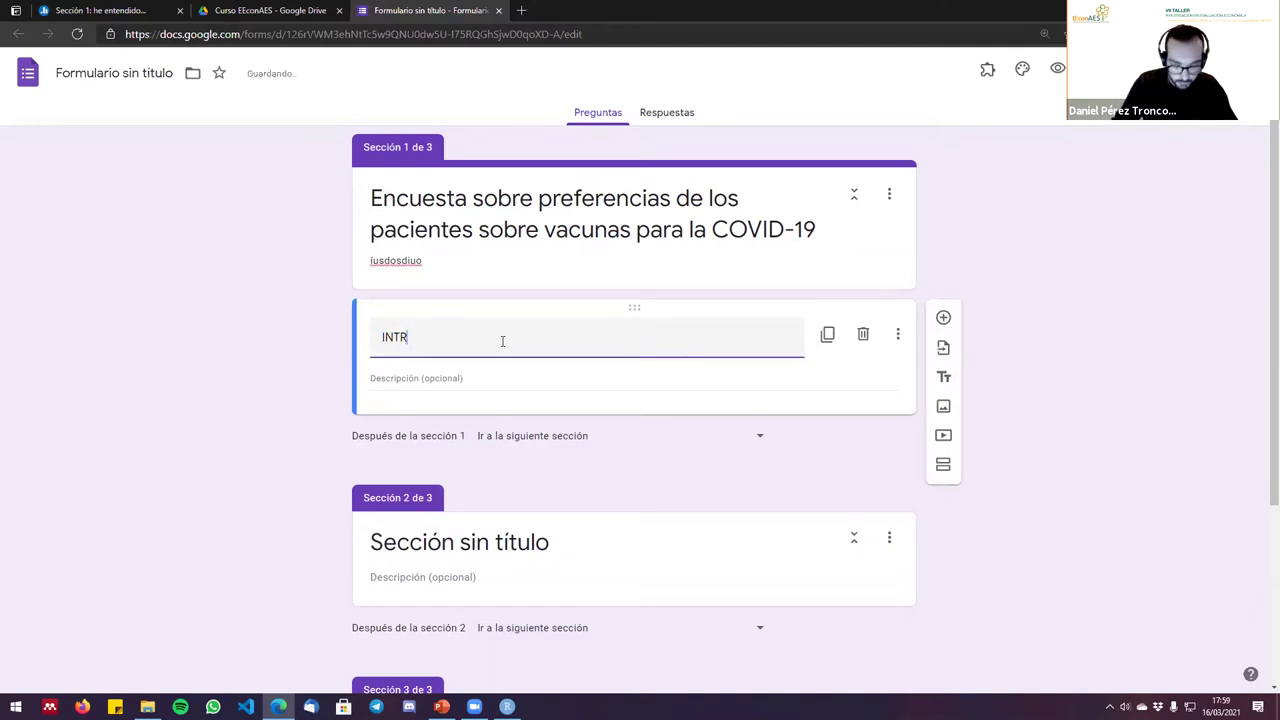
{"action": "type", "text": "ODUCCIÓN"}
{"action": "key", "text": "Tab"}
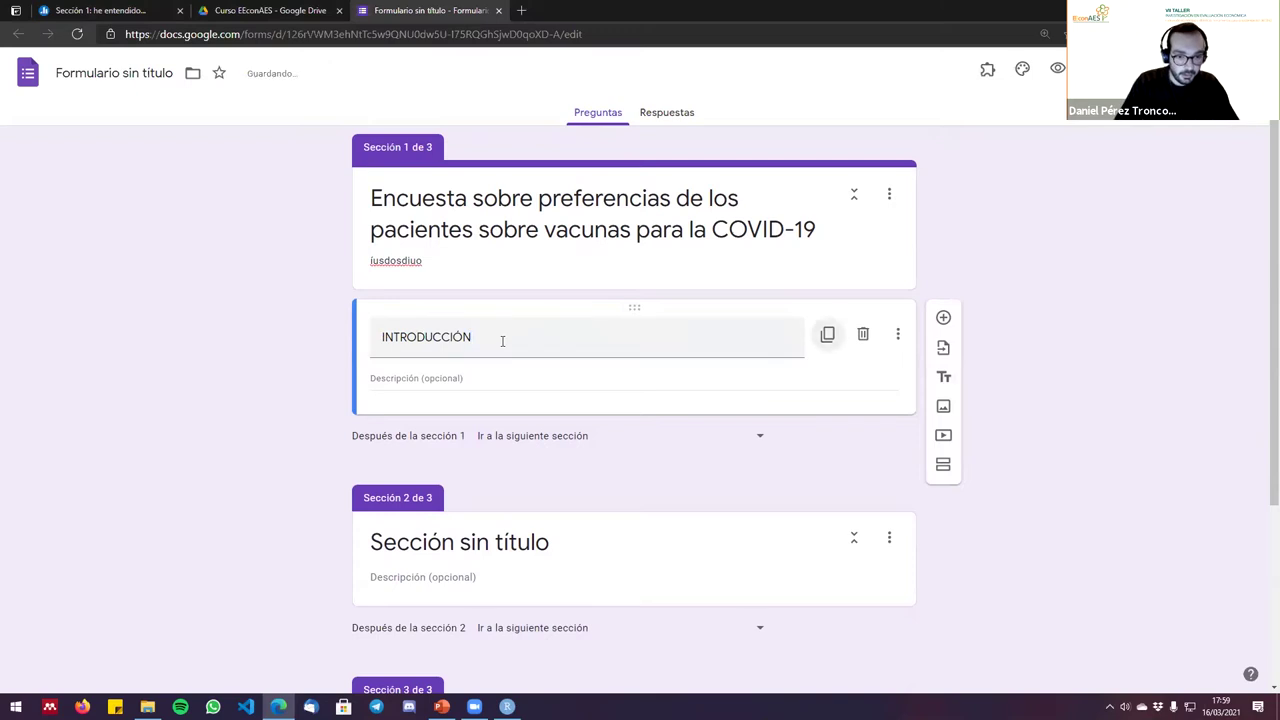
{"action": "key", "text": "Tab"}
{"action": "left_click", "coordinate": [464, 377]}
{"action": "type", "text": "IKSAÑODISJ"}
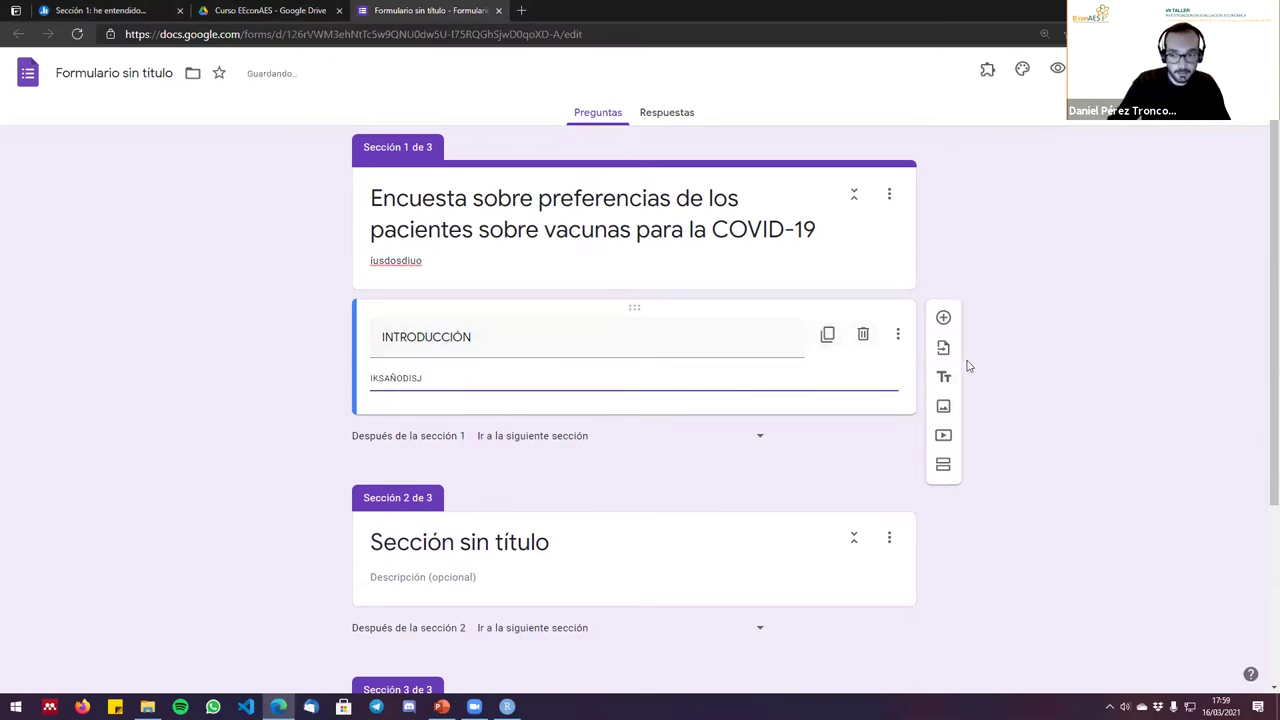
{"action": "scroll", "coordinate": [490, 380], "scroll_direction": "down", "scroll_amount": 2}
{"action": "scroll", "coordinate": [563, 294], "scroll_direction": "up", "scroll_amount": 2}
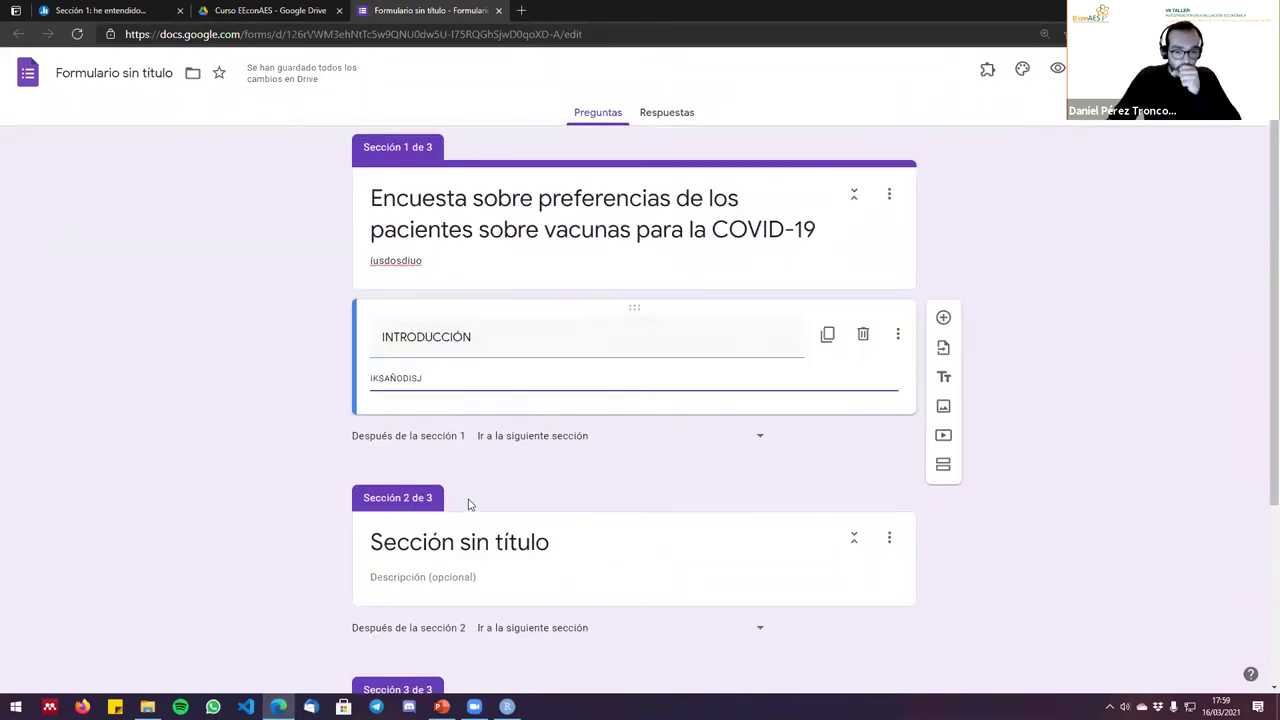
Title section 2 "DCE", leaving its description empty.
{"action": "scroll", "coordinate": [480, 500], "scroll_direction": "down", "scroll_amount": 1}
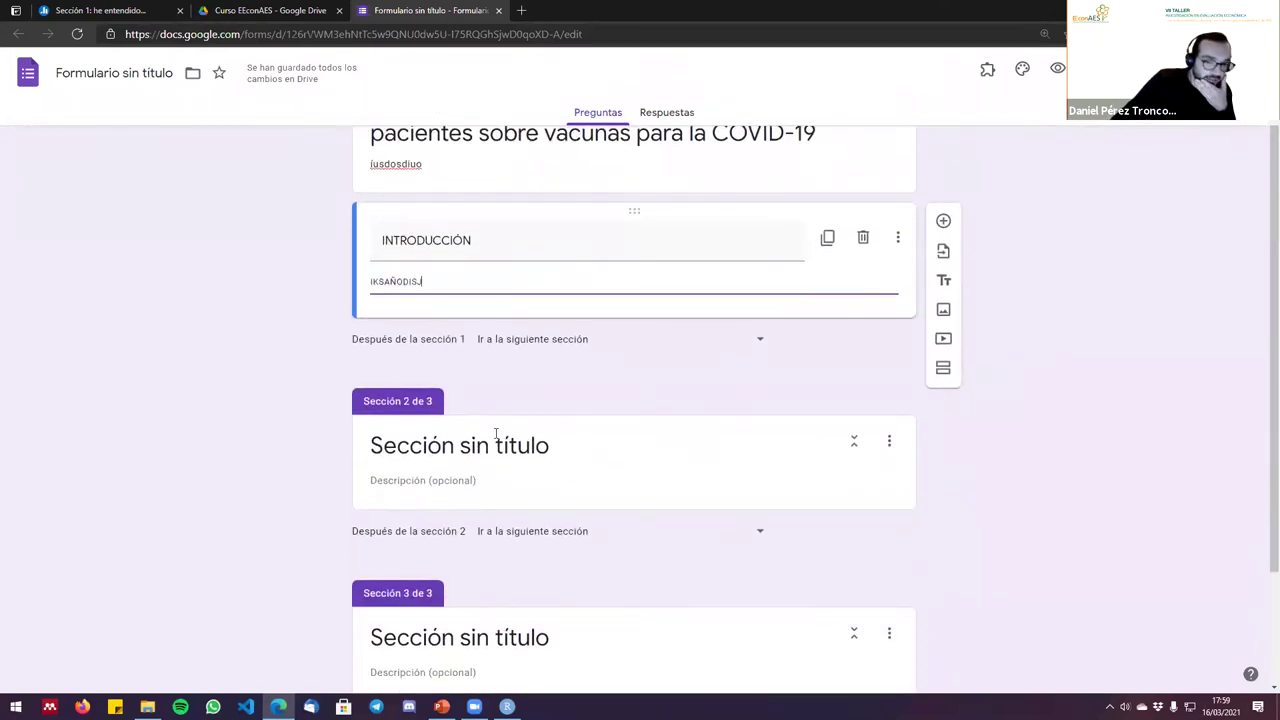
{"action": "left_click", "coordinate": [495, 440]}
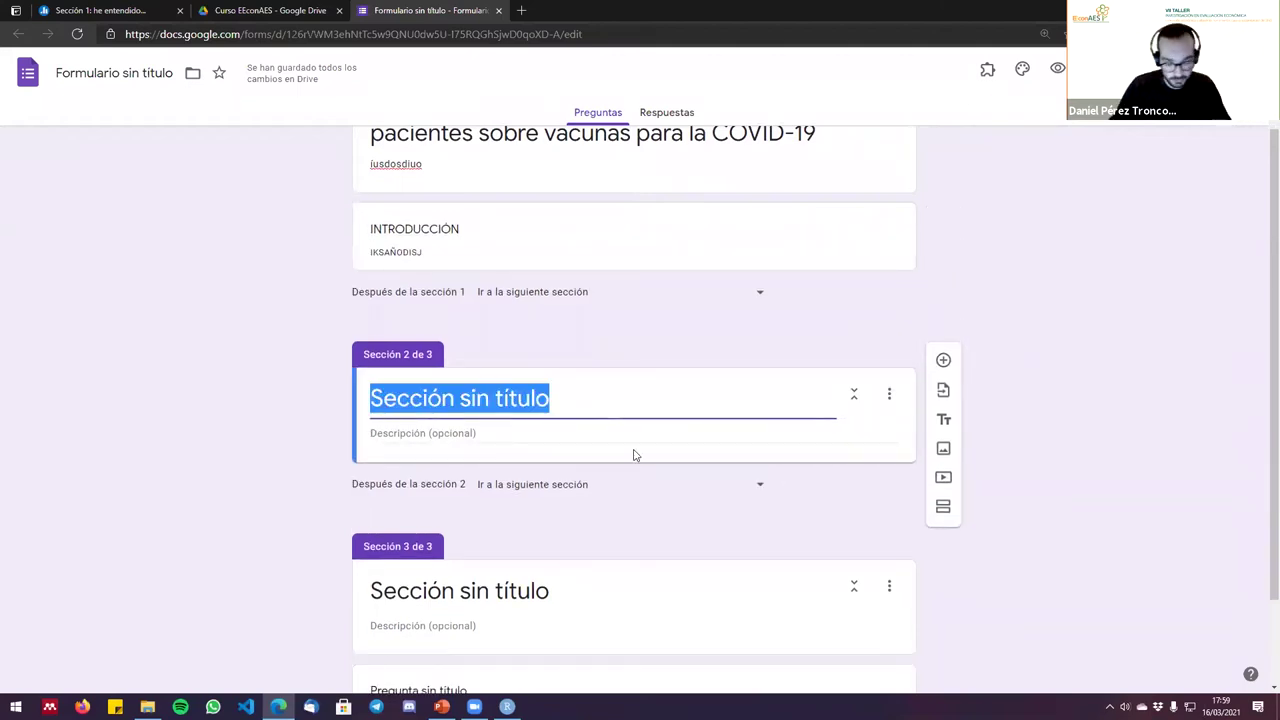
{"action": "key", "text": "BackSpace"}
{"action": "key", "text": "BackSpace"}
{"action": "key", "text": "BackSpace"}
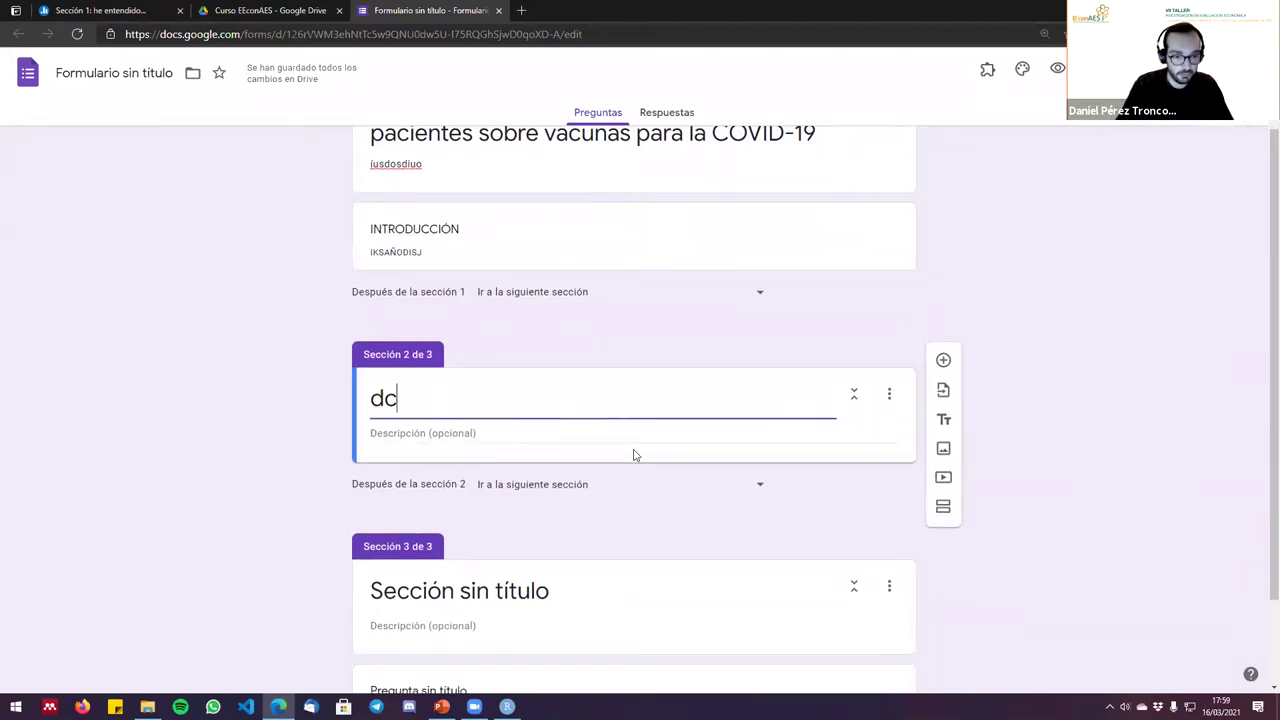
{"action": "type", "text": "DCER"}
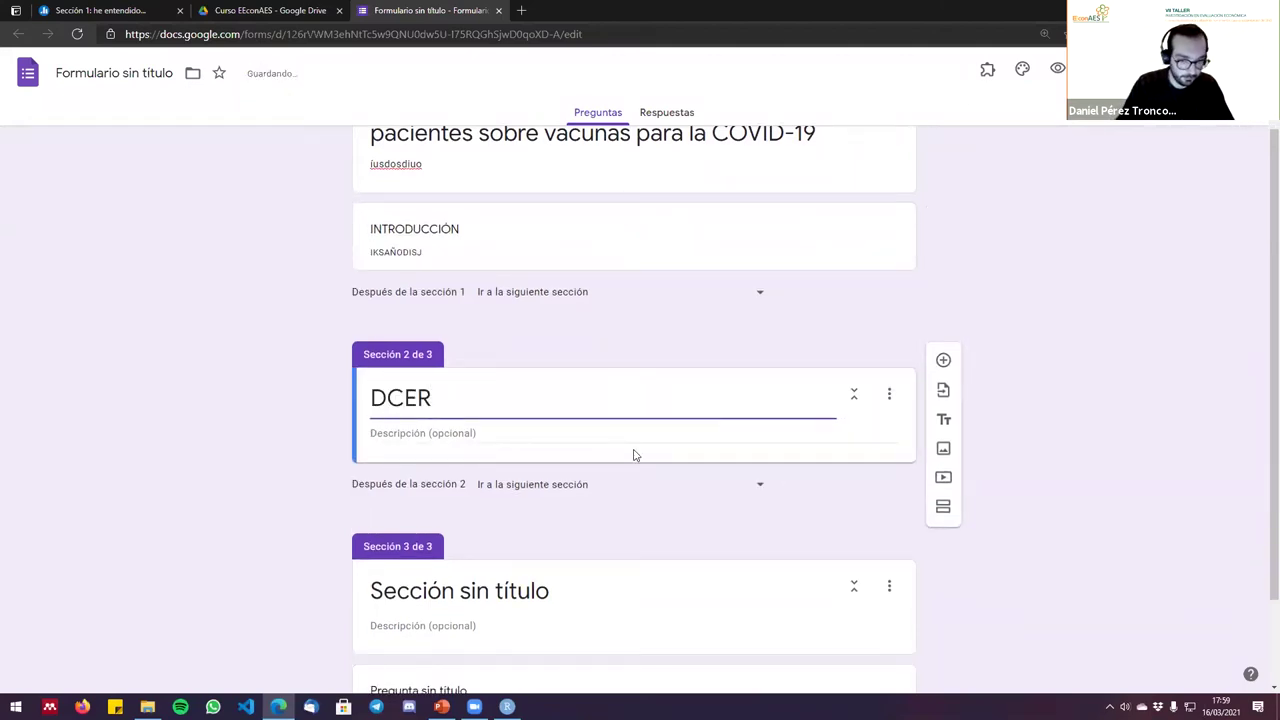
{"action": "key", "text": "BackSpace"}
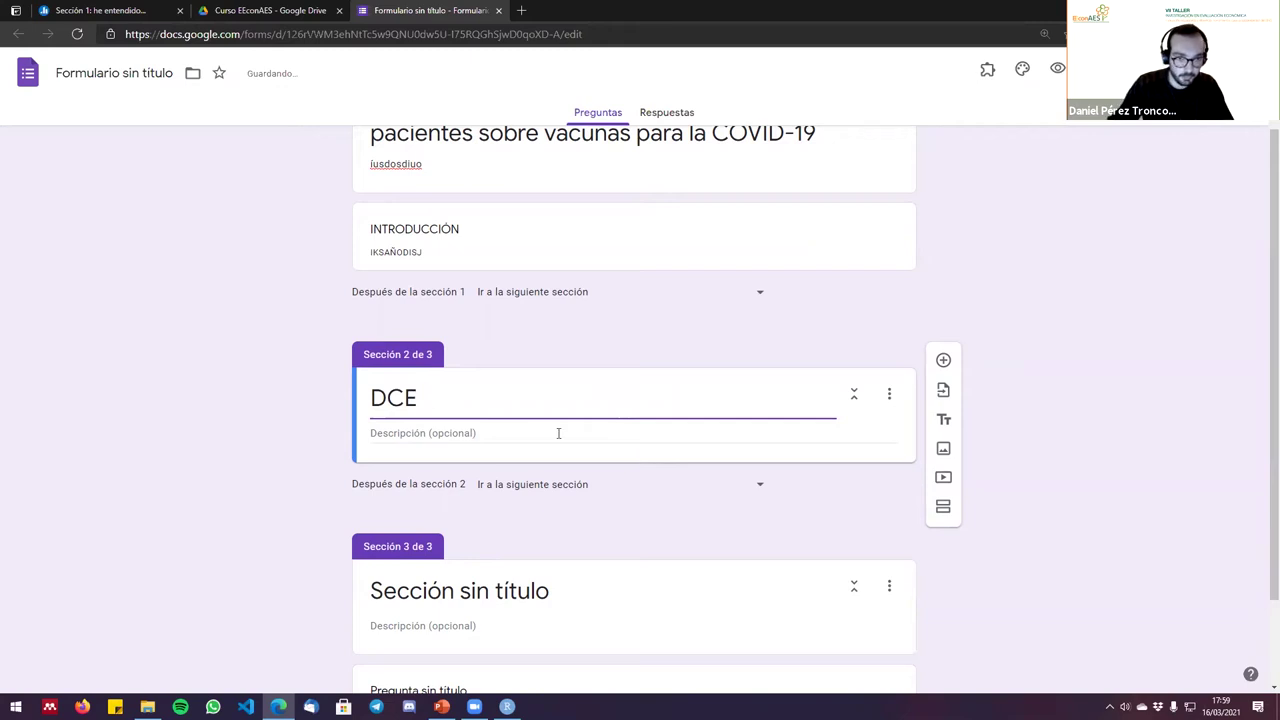
{"action": "left_click", "coordinate": [521, 432]}
{"action": "left_click", "coordinate": [1010, 431]}
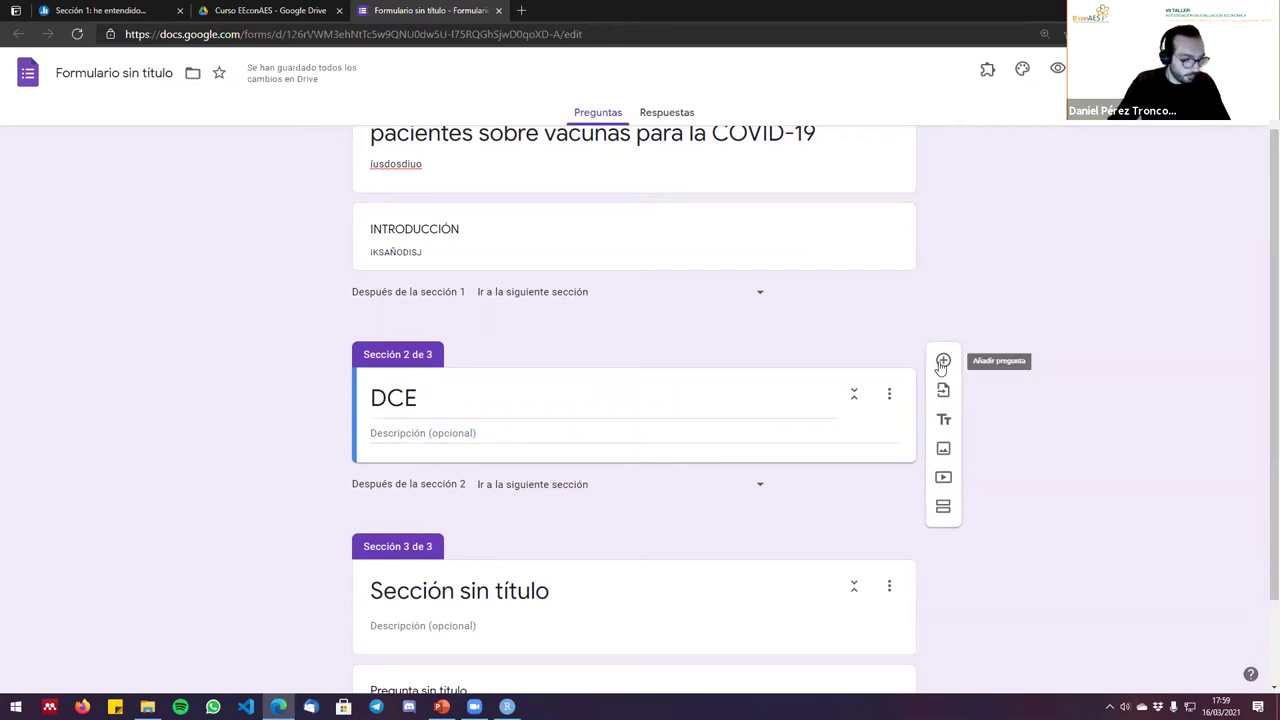
Add a multiple-choice (Varias opciones) question to the DCE section.
{"action": "left_click", "coordinate": [942, 362]}
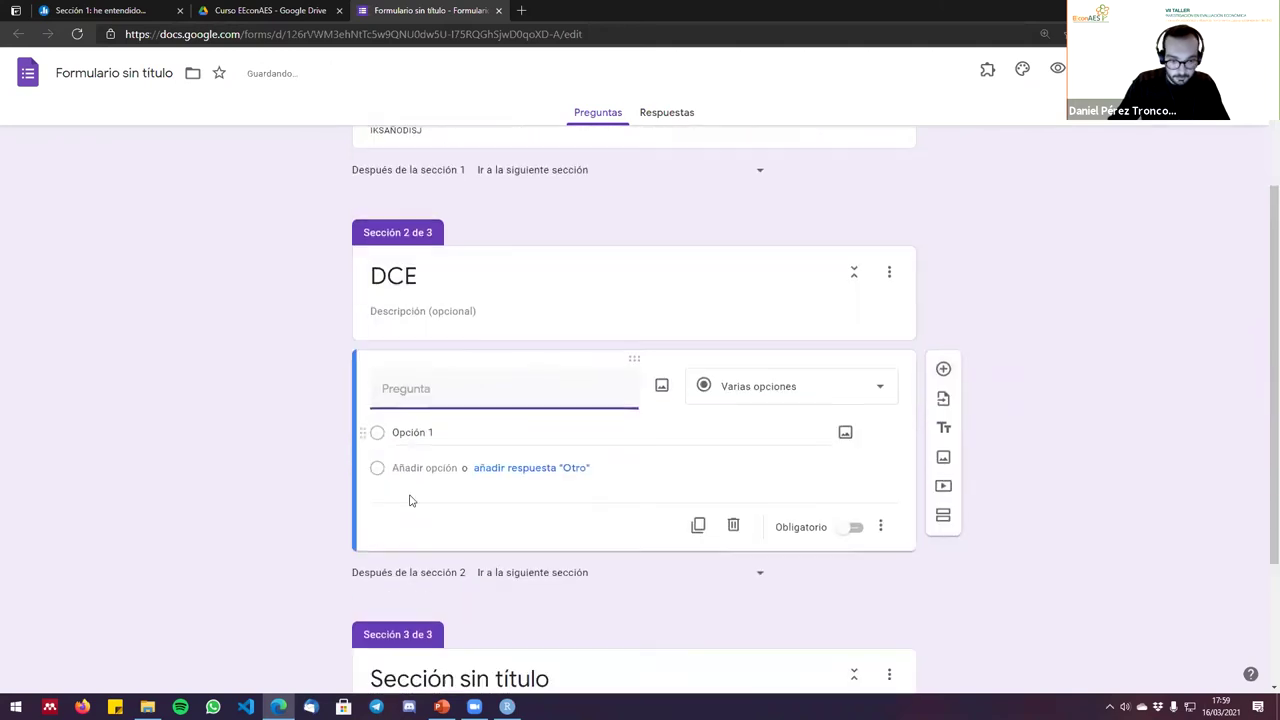
{"action": "left_click", "coordinate": [765, 320]}
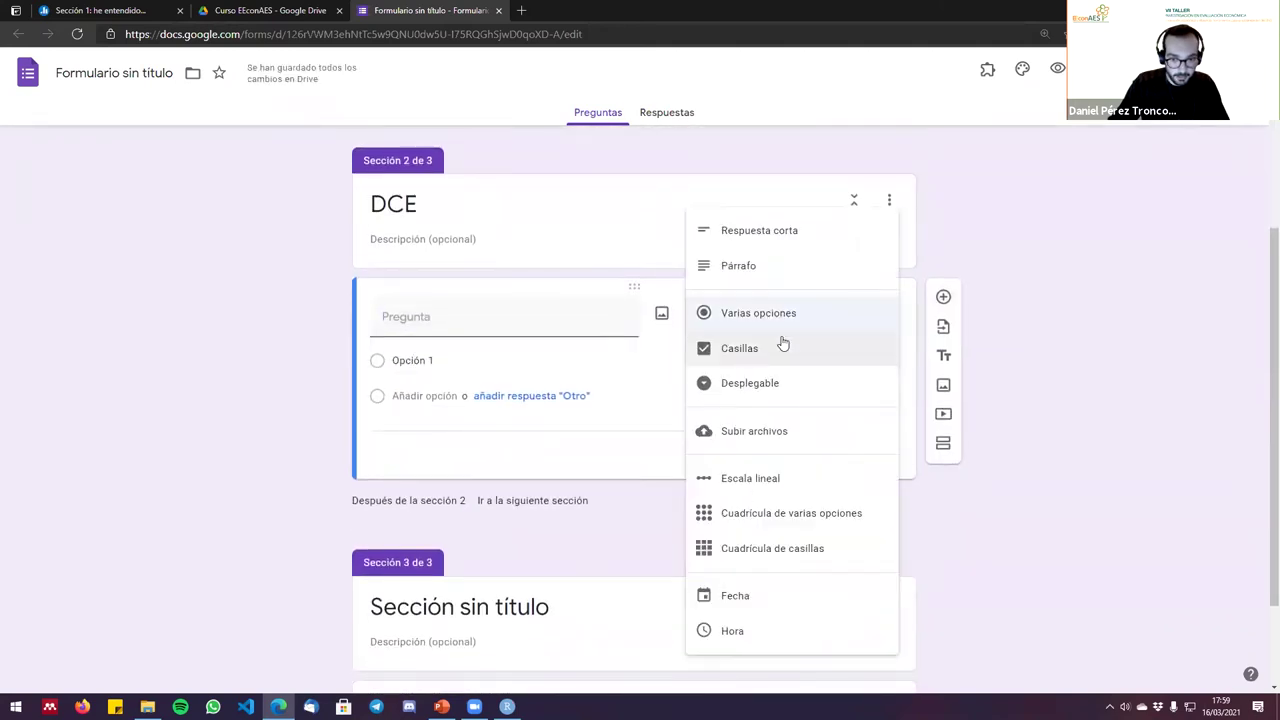
{"action": "left_click", "coordinate": [789, 314]}
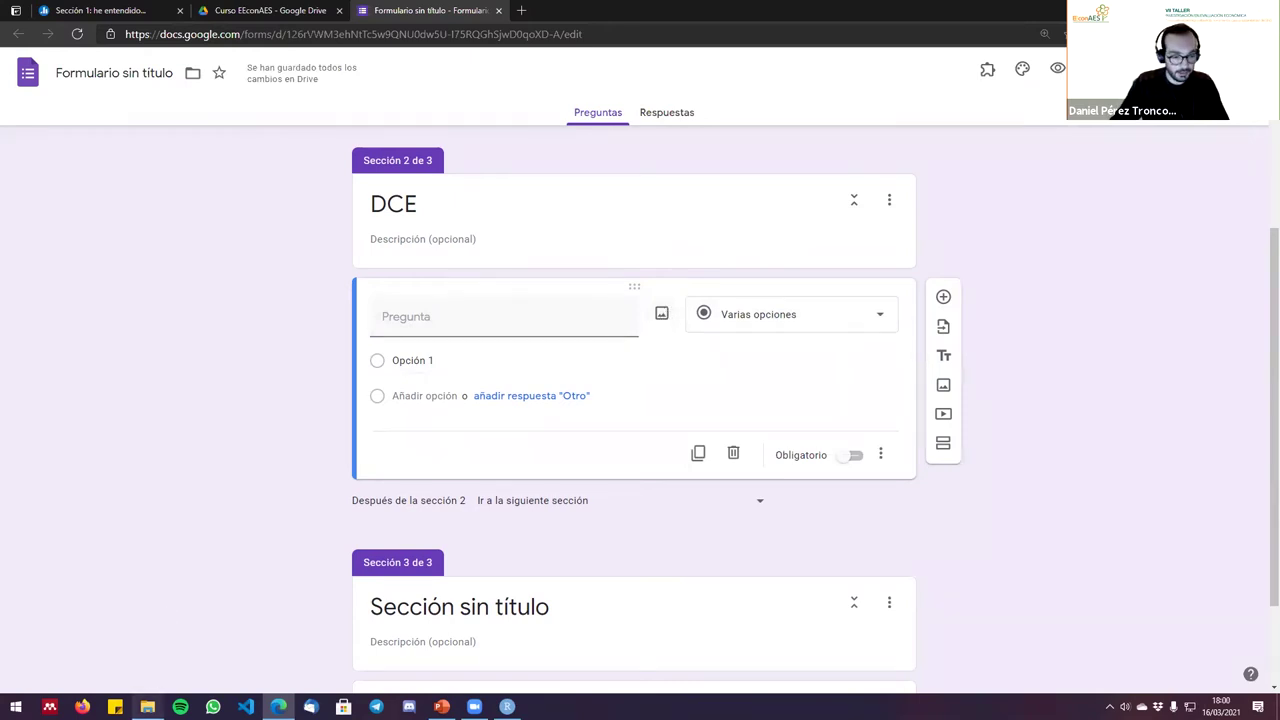
Switch to File Explorer, open the Diapositiva1 folder inside Curso DCE EEconAES, and return to the form.
{"action": "left_click", "coordinate": [147, 706]}
{"action": "double_click", "coordinate": [188, 174]}
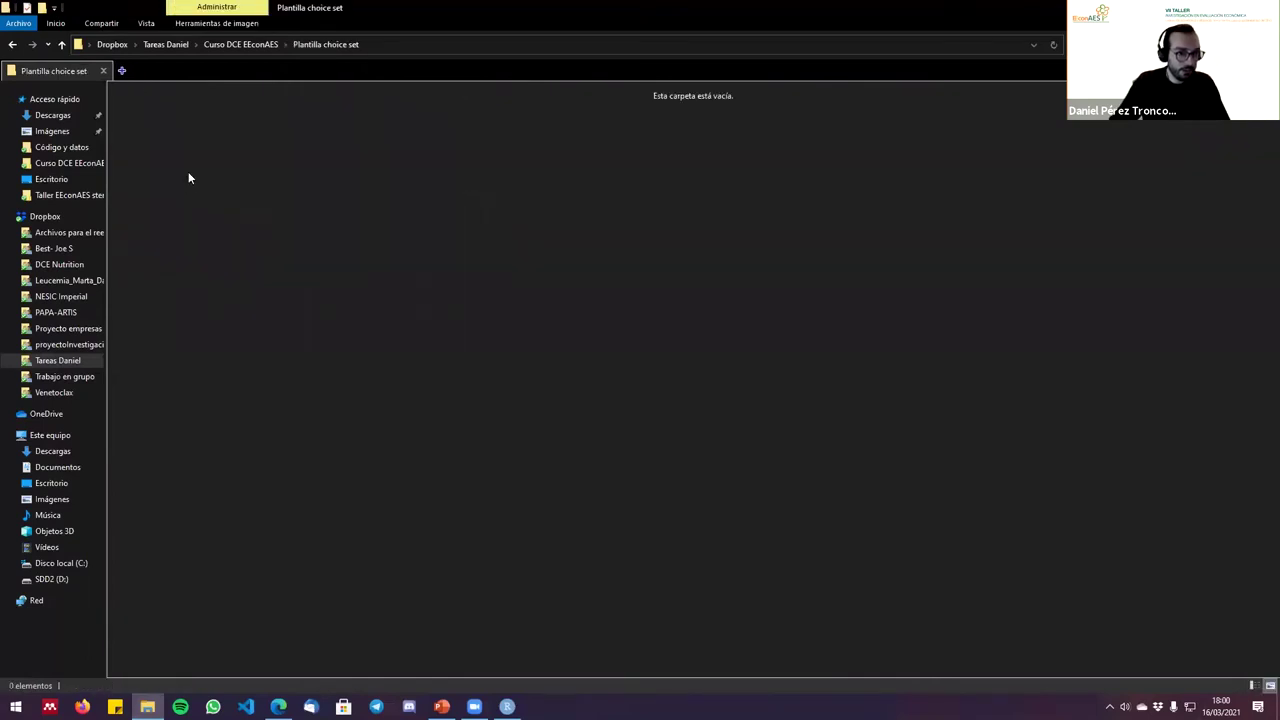
{"action": "left_click", "coordinate": [12, 45]}
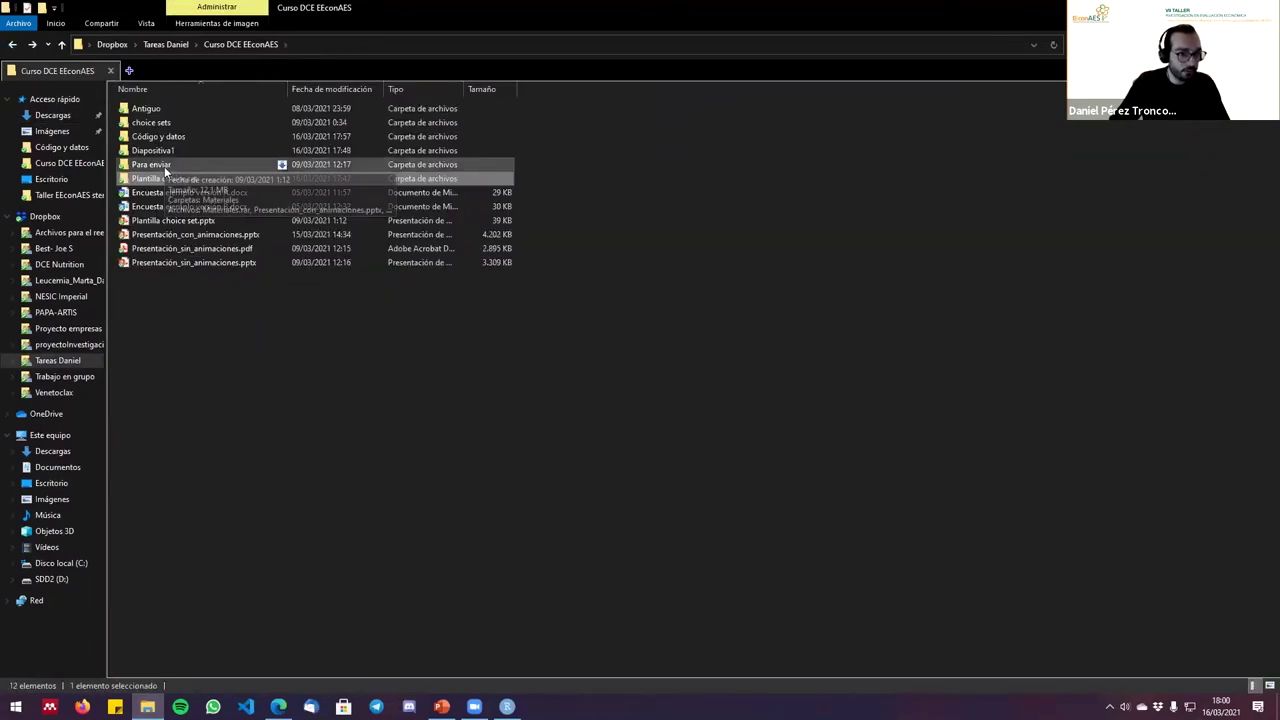
{"action": "double_click", "coordinate": [272, 165]}
{"action": "left_click", "coordinate": [380, 50]}
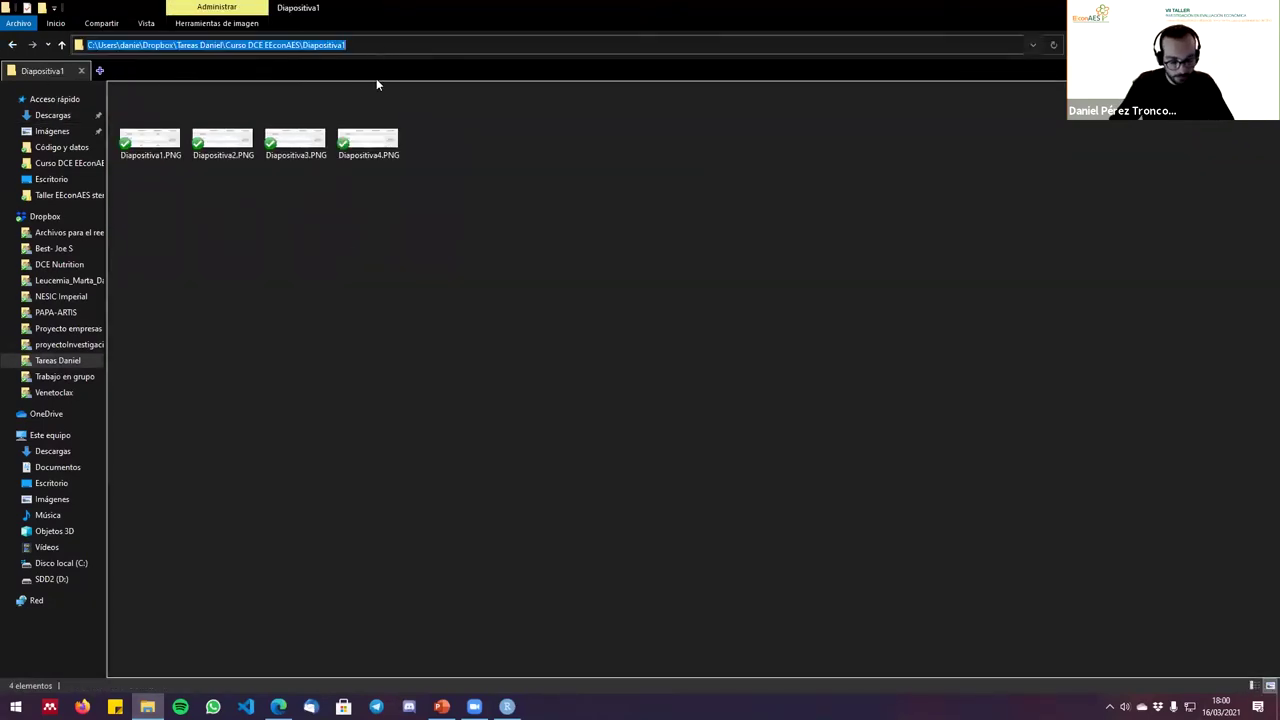
{"action": "left_click", "coordinate": [406, 399]}
{"action": "key", "text": "alt+Tab"}
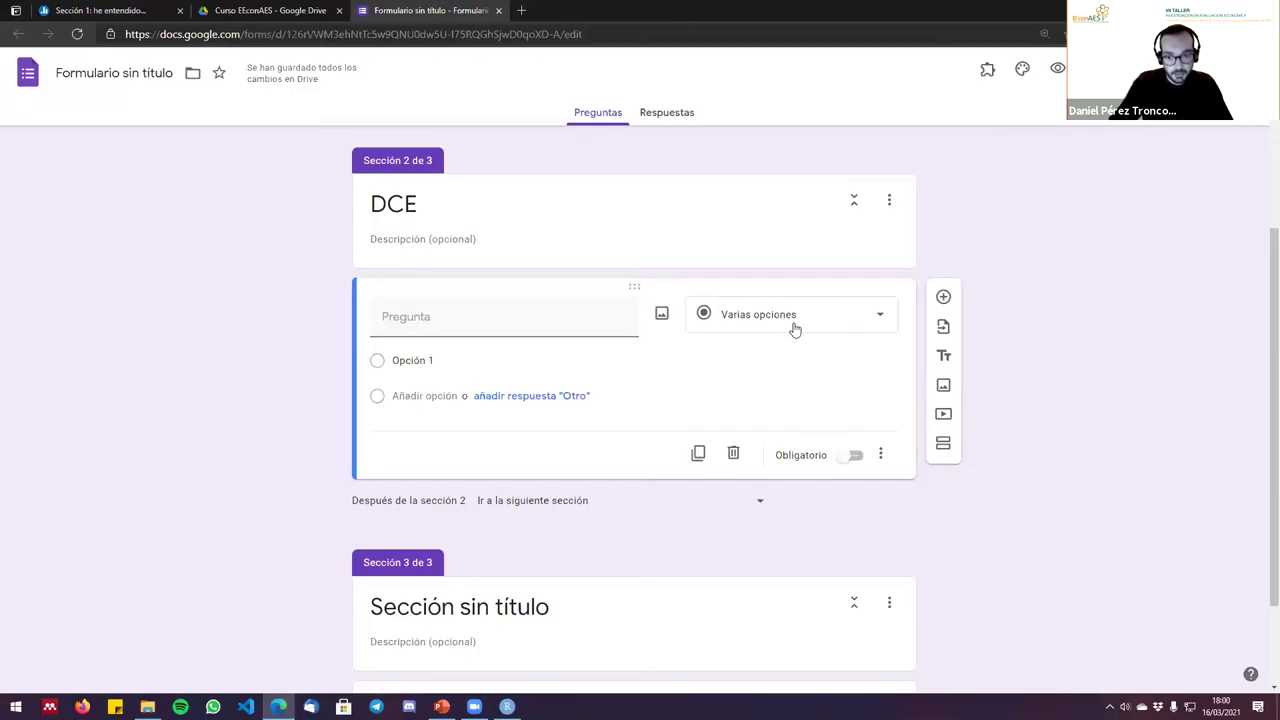
Insert the first choice-set image from the Diapositiva1 folder into the DCE section's new question.
{"action": "left_click", "coordinate": [664, 318]}
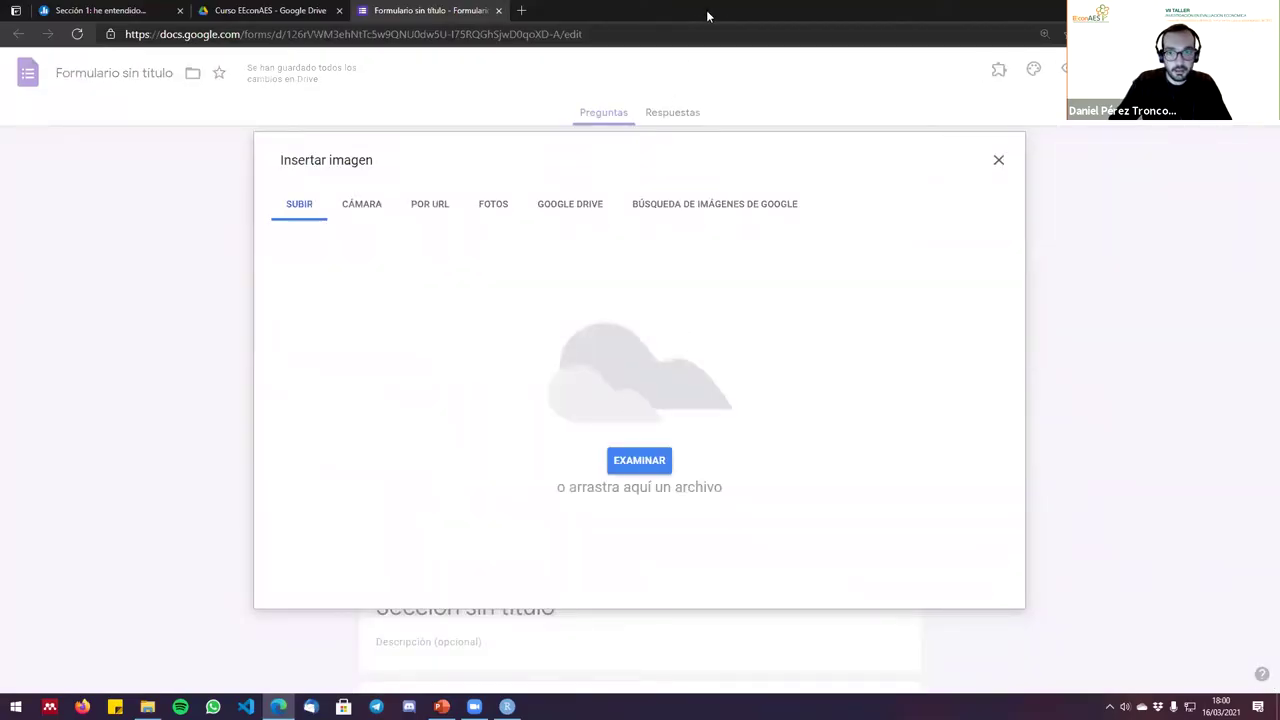
{"action": "left_click", "coordinate": [147, 706]}
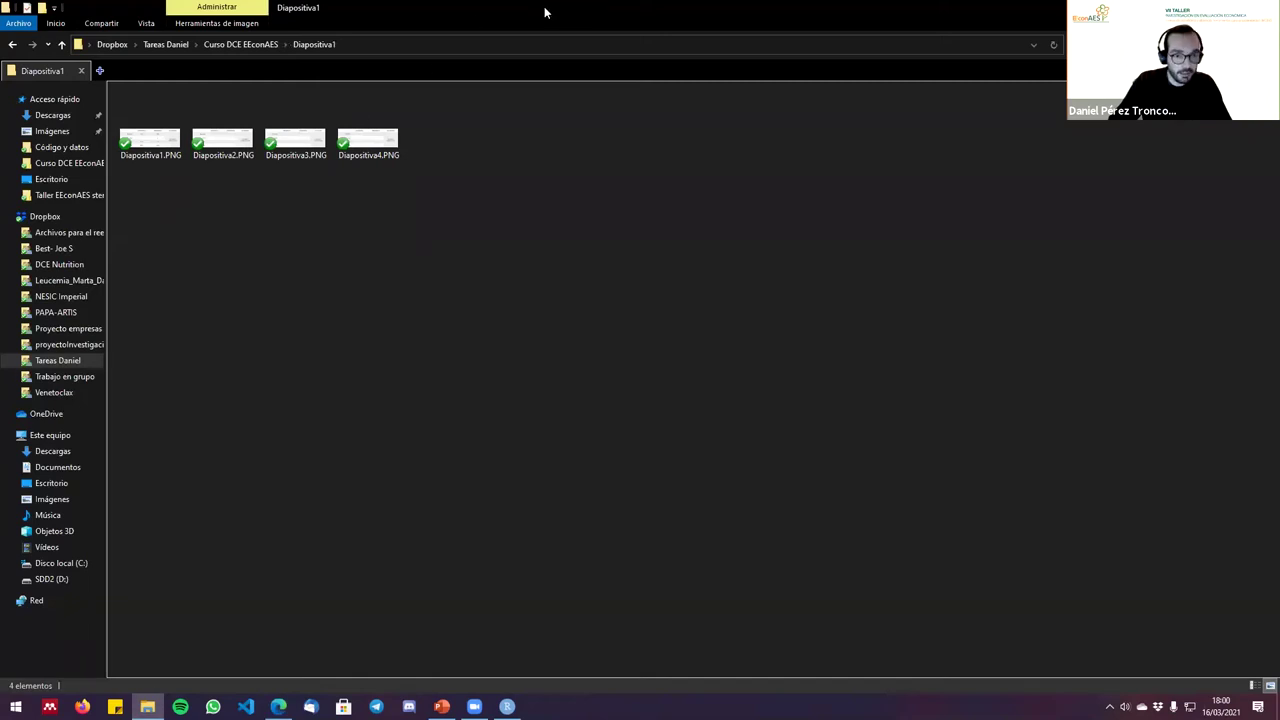
{"action": "double_click", "coordinate": [545, 12]}
{"action": "left_click_drag", "start_coordinate": [205, 470], "coordinate": [563, 479]}
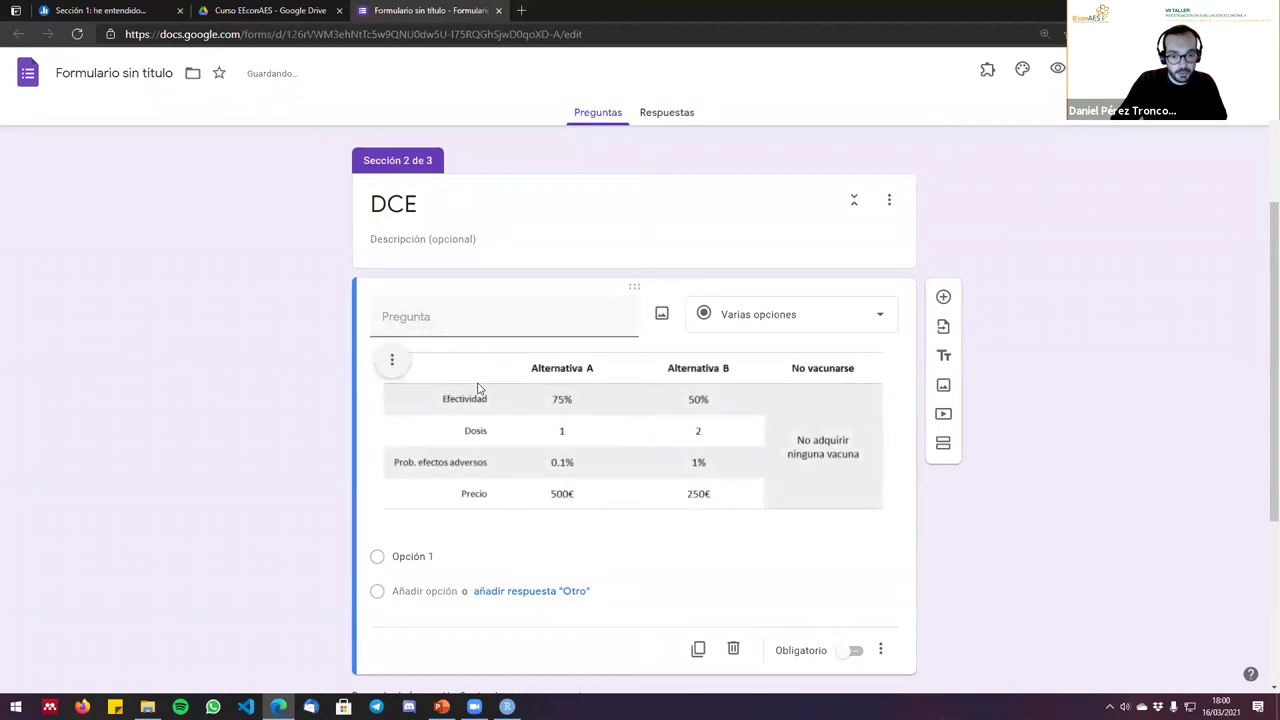
Give the first DCE question the answer options "Alternativa 1", "Alternativa 2" and "No vacunarse".
{"action": "left_click", "coordinate": [437, 553]}
{"action": "type", "text": "aLTERNA"}
{"action": "key", "text": "BackSpace"}
{"action": "key", "text": "BackSpace"}
{"action": "key", "text": "BackSpace"}
{"action": "key", "text": "BackSpace"}
{"action": "key", "text": "BackSpace"}
{"action": "key", "text": "BackSpace"}
{"action": "type", "text": "Alternativa 1"}
{"action": "left_click", "coordinate": [435, 590]}
{"action": "type", "text": "Alte"}
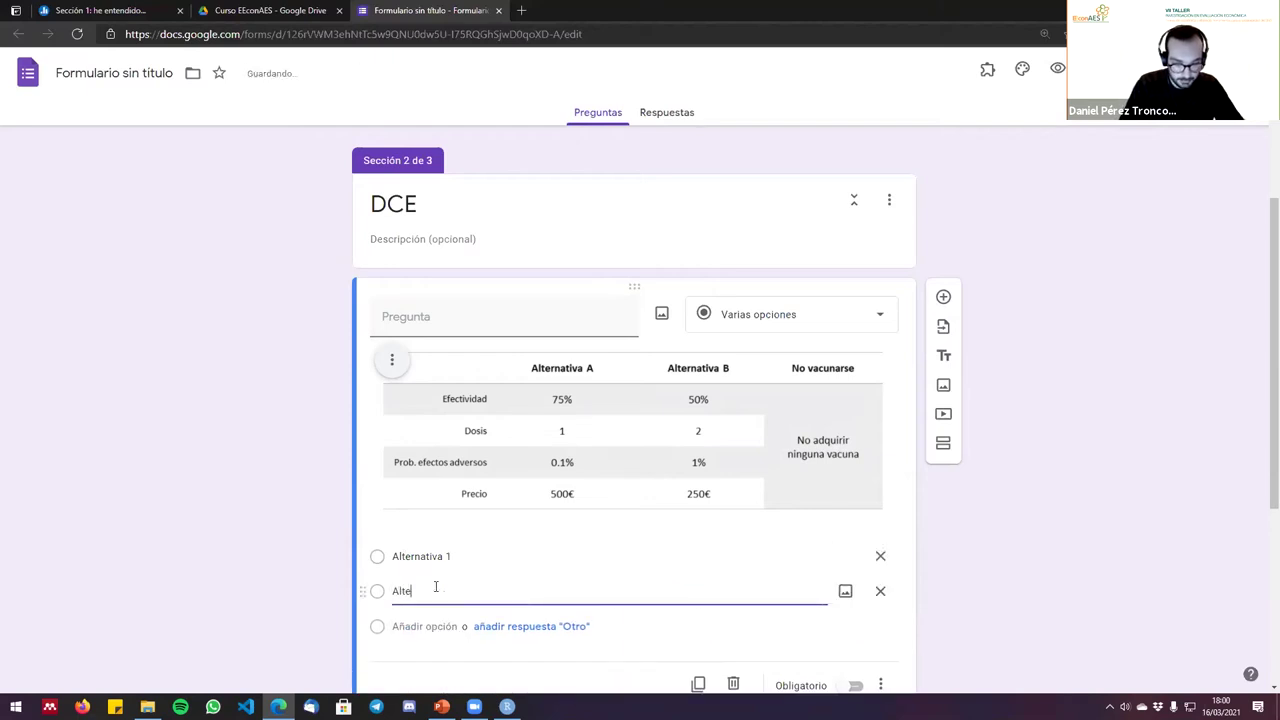
{"action": "type", "text": "rnativa 2"}
{"action": "key", "text": "Tab"}
{"action": "key", "text": "Tab"}
{"action": "key", "text": "Tab"}
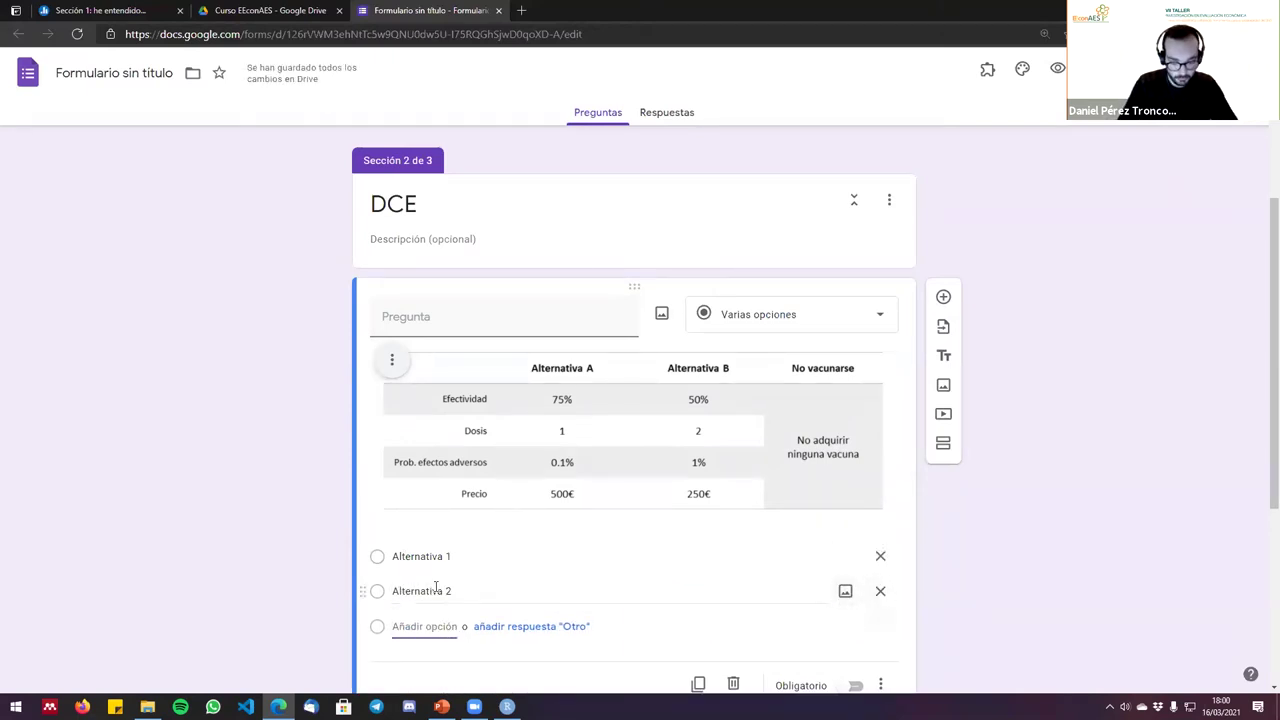
{"action": "type", "text": "No vacunarse"}
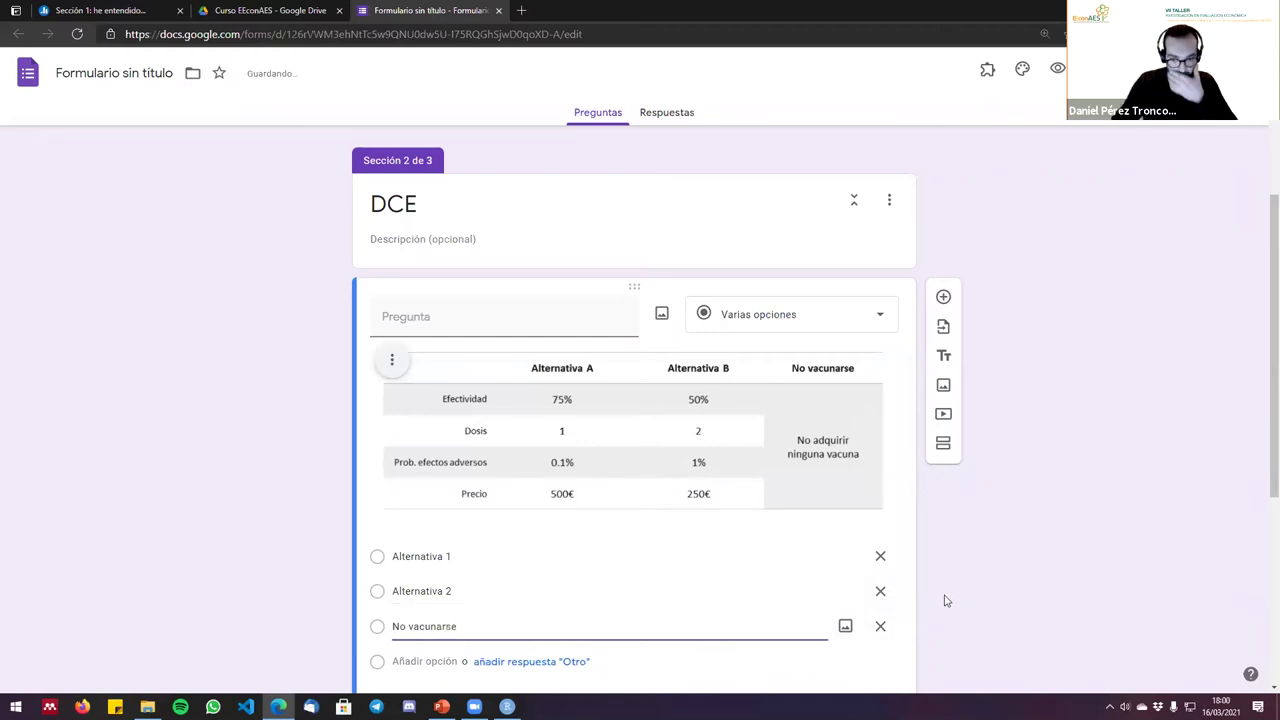
{"action": "left_click", "coordinate": [944, 560]}
{"action": "scroll", "coordinate": [886, 494], "scroll_direction": "down", "scroll_amount": 2}
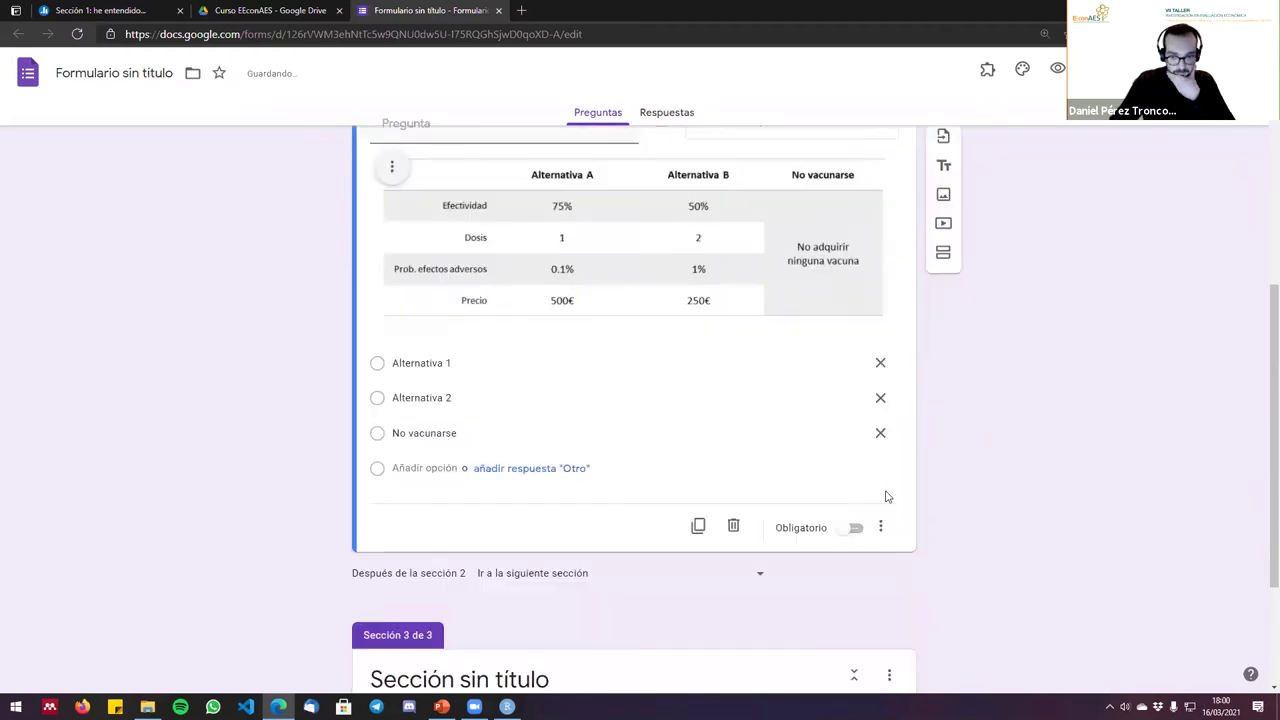
{"action": "scroll", "coordinate": [1031, 317], "scroll_direction": "up", "scroll_amount": 1}
{"action": "scroll", "coordinate": [978, 306], "scroll_direction": "down", "scroll_amount": 1}
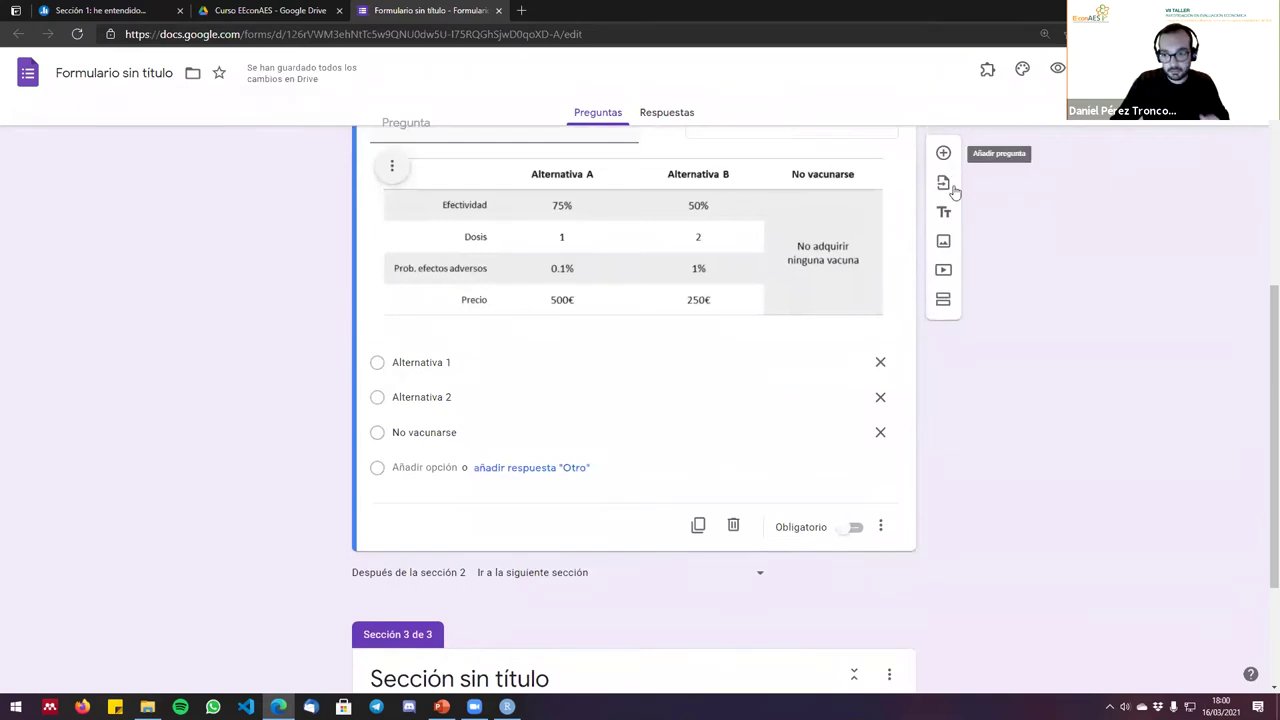
Add a second multiple-choice question below the first DCE question and insert the second image from the Diapositiva1 folder into it.
{"action": "left_click", "coordinate": [943, 153]}
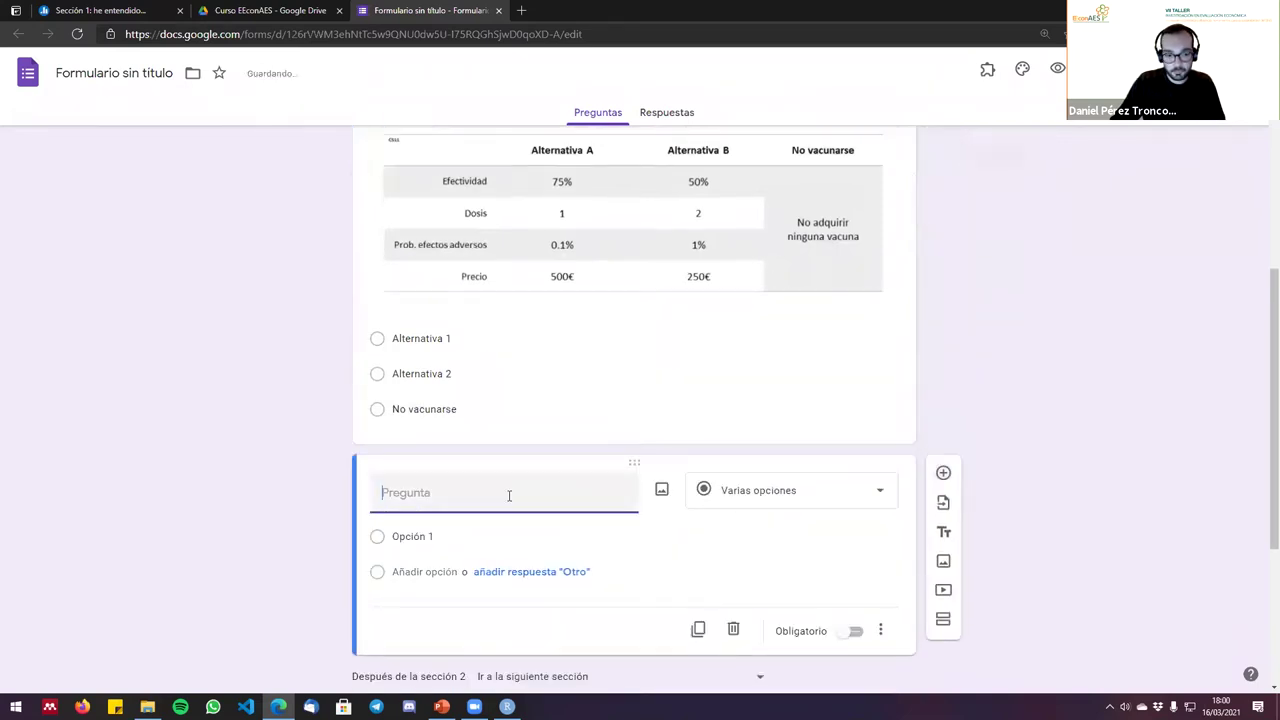
{"action": "scroll", "coordinate": [491, 491], "scroll_direction": "up", "scroll_amount": 2}
{"action": "scroll", "coordinate": [491, 491], "scroll_direction": "down", "scroll_amount": 1}
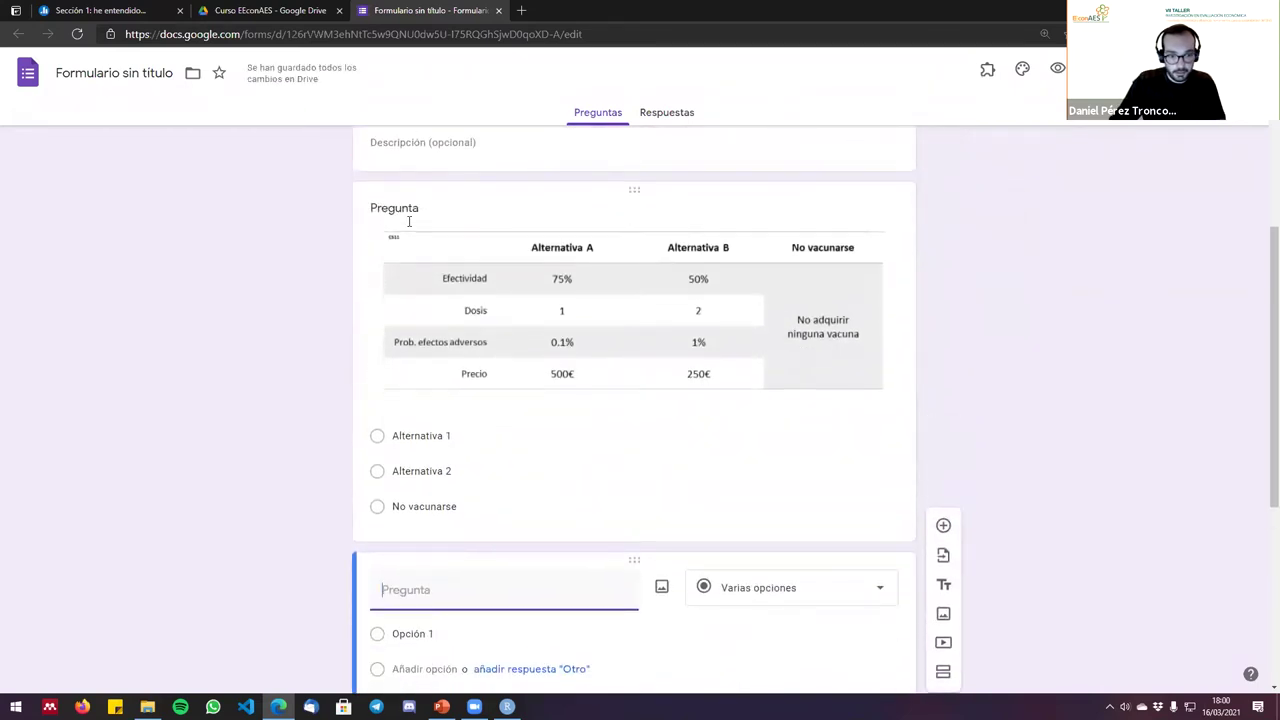
{"action": "left_click", "coordinate": [440, 220]}
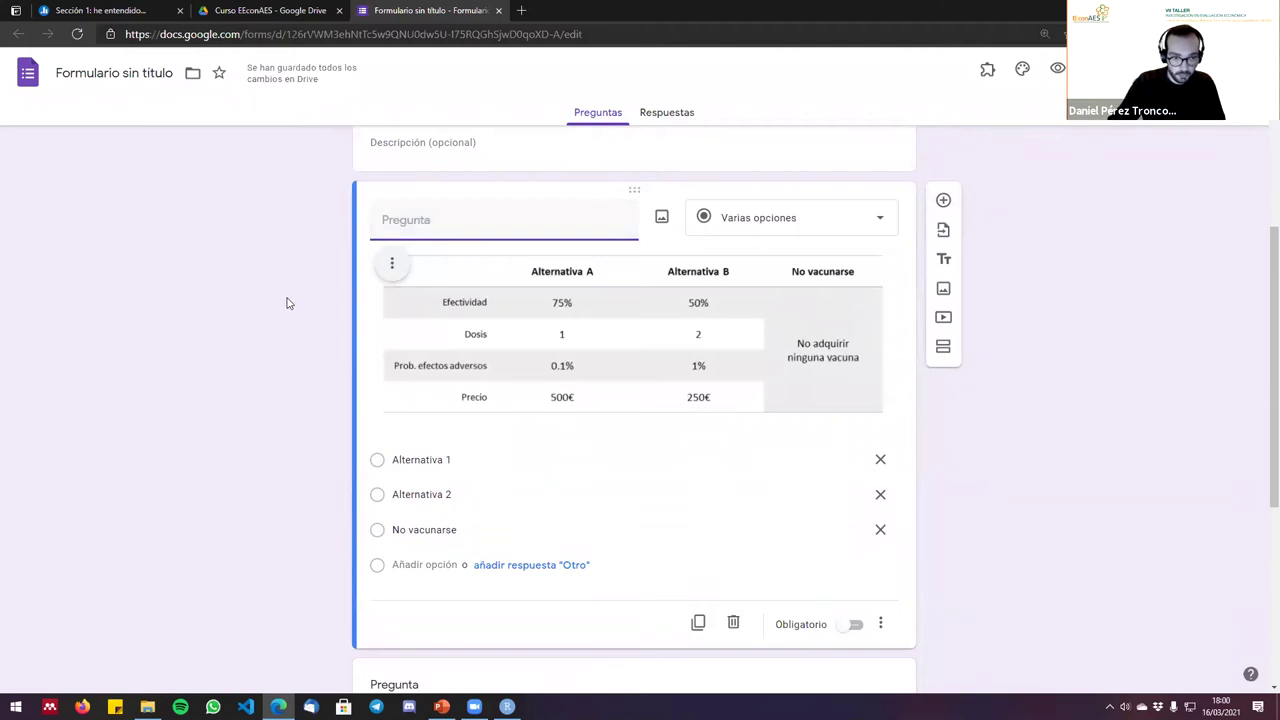
{"action": "scroll", "coordinate": [440, 420], "scroll_direction": "down", "scroll_amount": 2}
{"action": "left_click", "coordinate": [444, 505]}
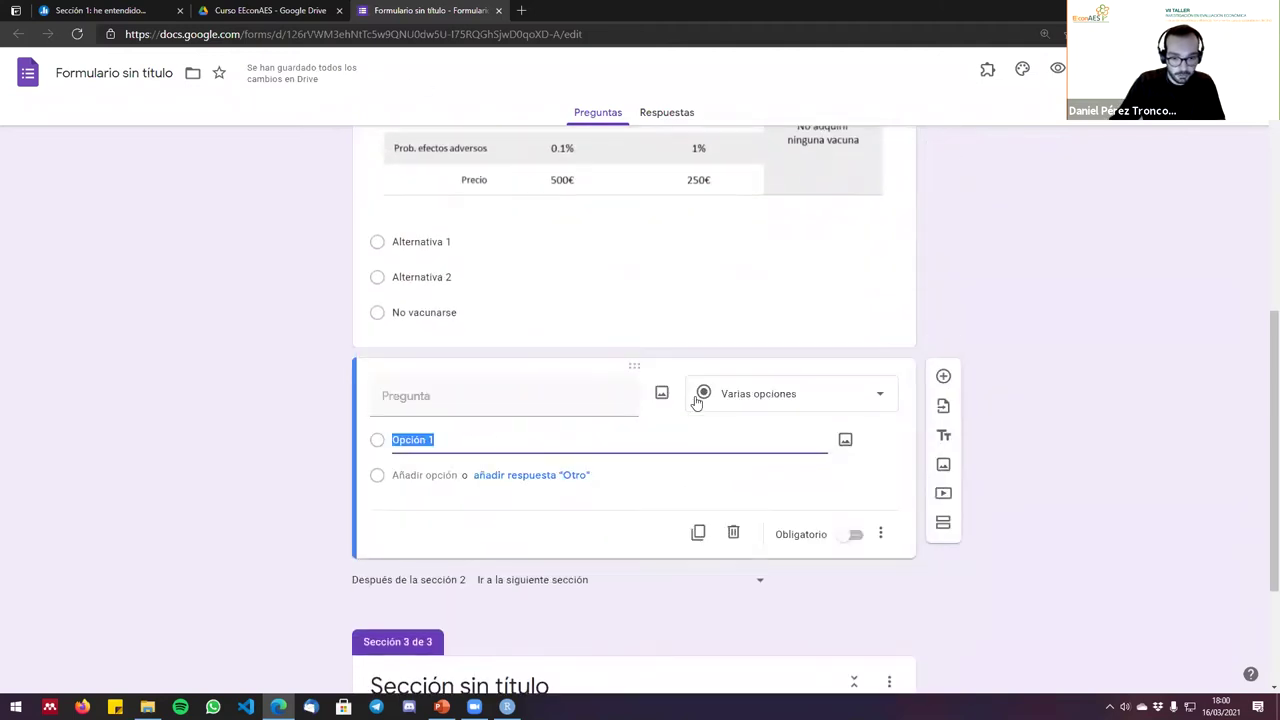
{"action": "left_click", "coordinate": [660, 392]}
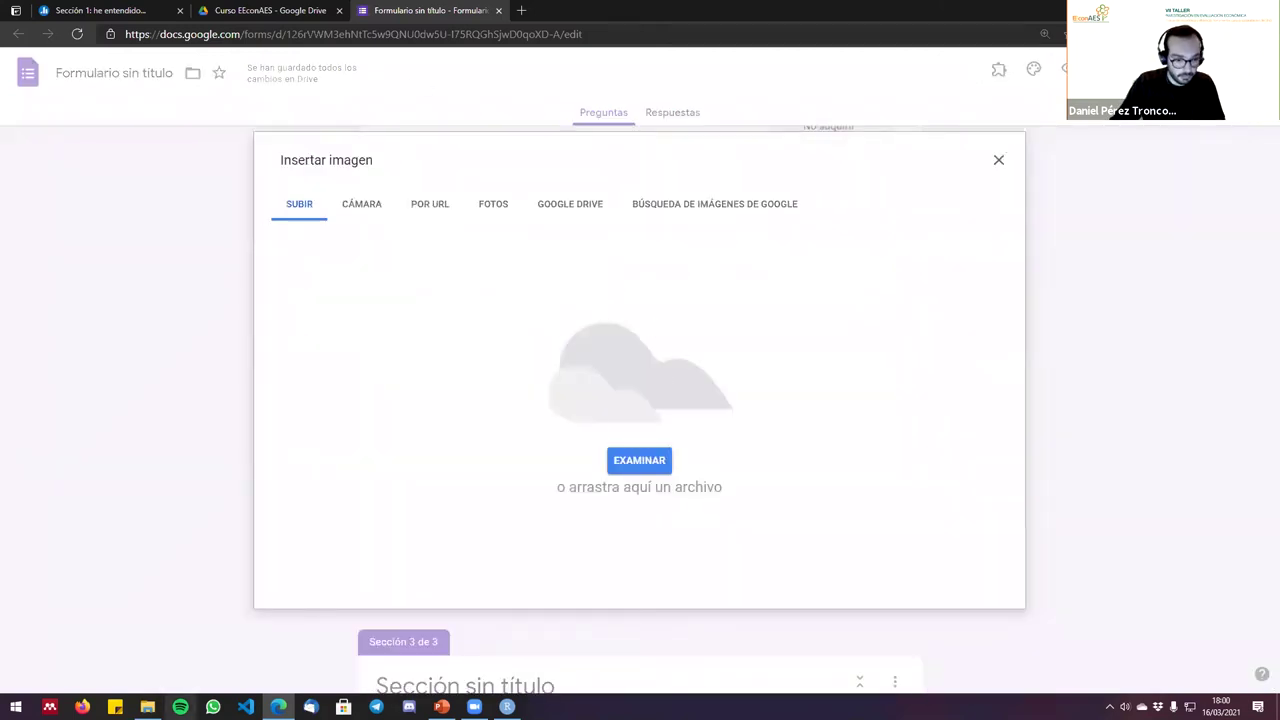
{"action": "left_click", "coordinate": [147, 706]}
{"action": "left_click_drag", "start_coordinate": [266, 472], "coordinate": [685, 431]}
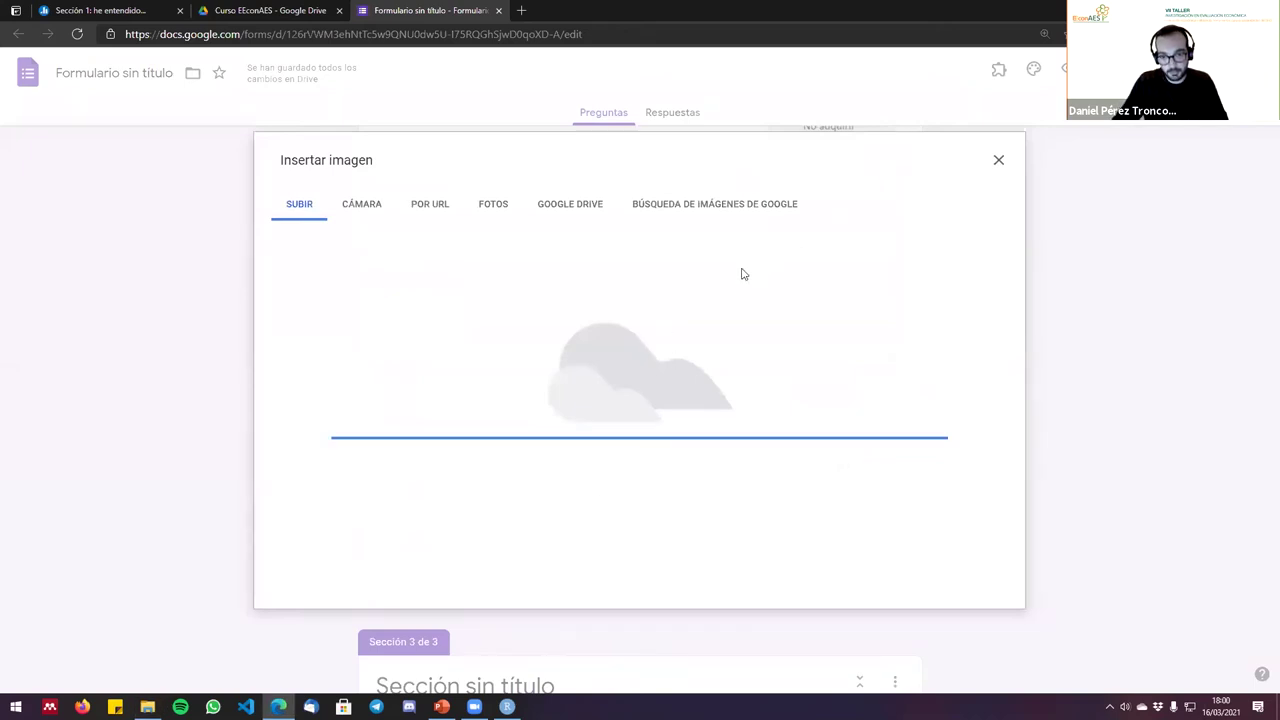
Give the second DCE question the answer options "Alternativa A", "Alternativa B" and "No vacunarse".
{"action": "left_click", "coordinate": [467, 436]}
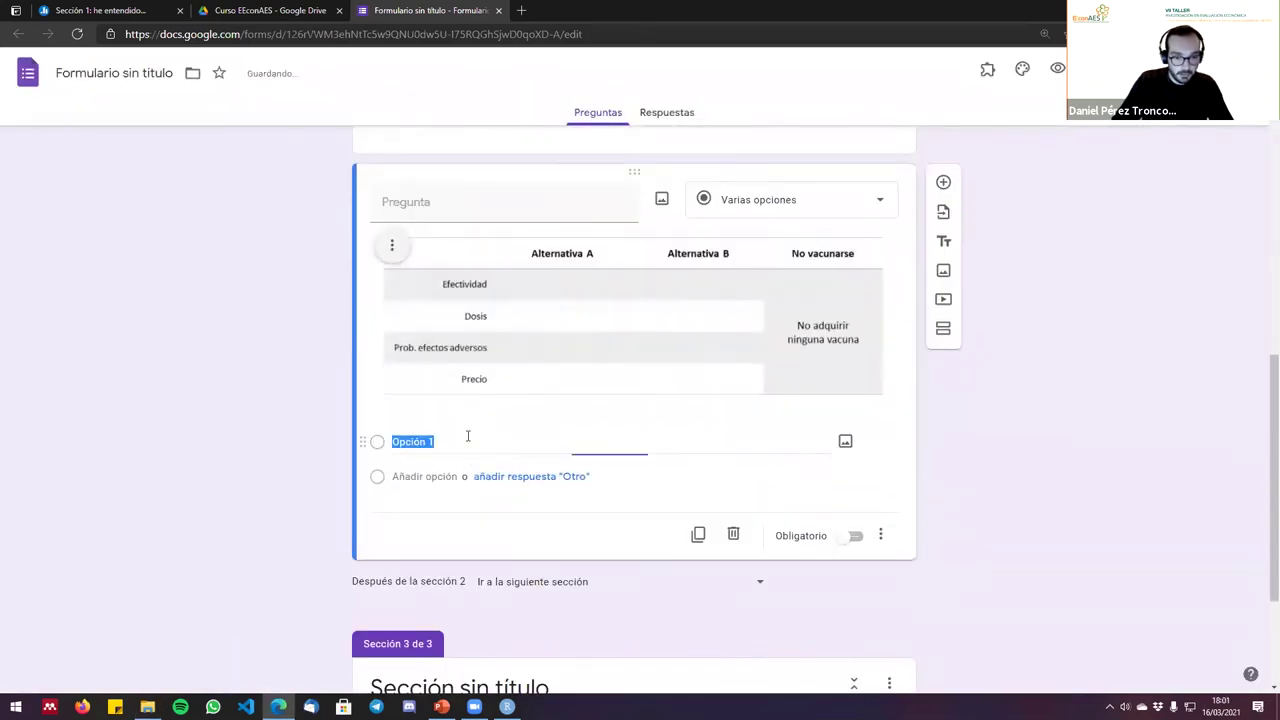
{"action": "type", "text": "Alternativa "}
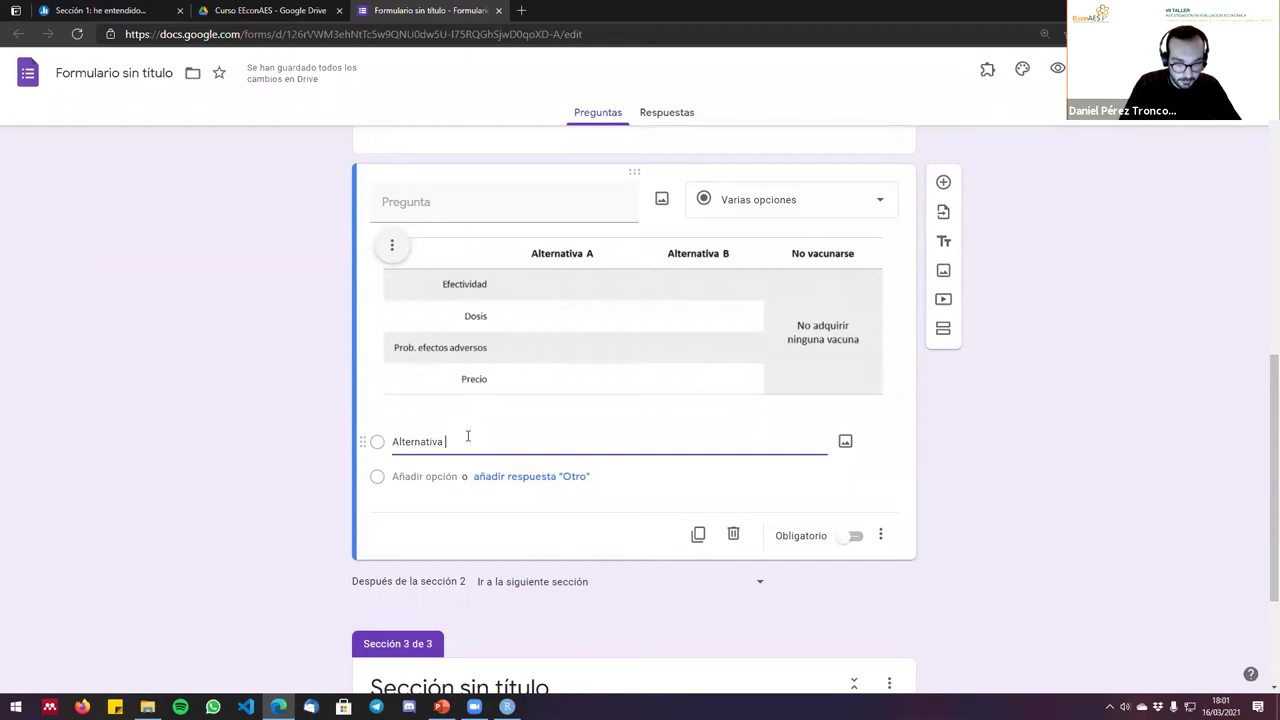
{"action": "type", "text": "A"}
{"action": "key", "text": "Tab"}
{"action": "key", "text": "Tab"}
{"action": "type", "text": "Alternativa B"}
{"action": "key", "text": "Tab"}
{"action": "key", "text": "Tab"}
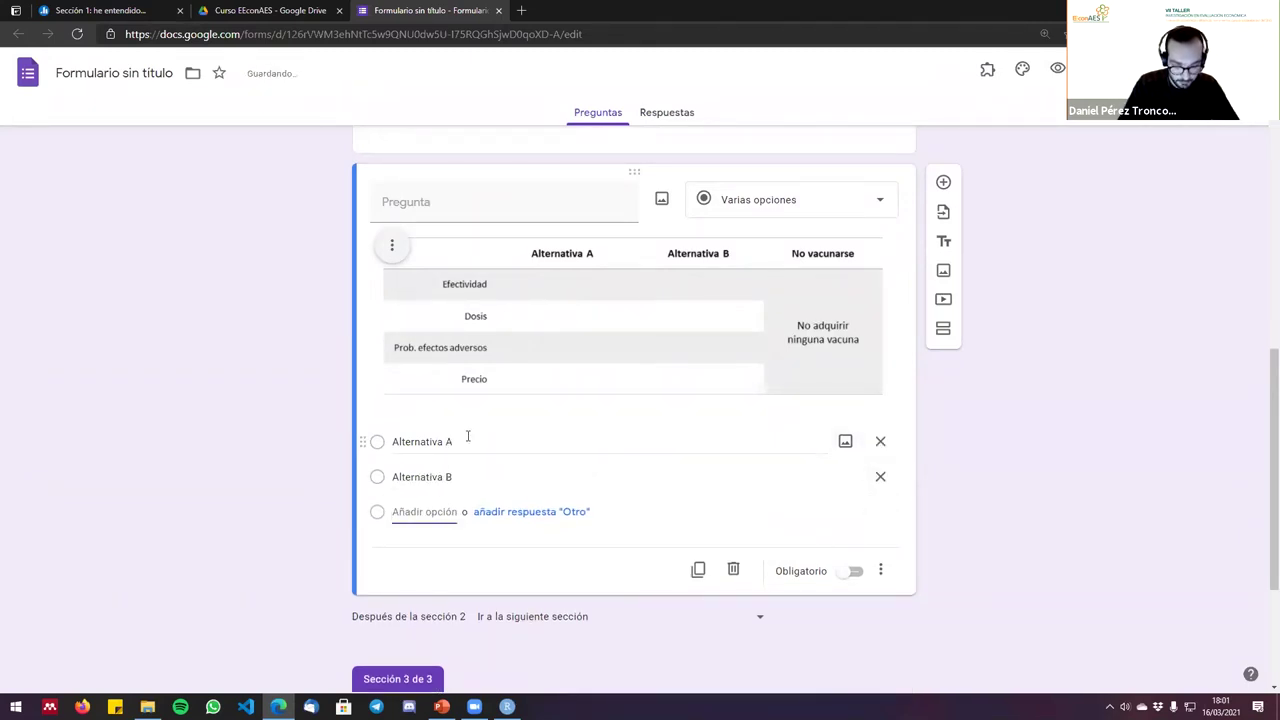
{"action": "type", "text": "No vacun"}
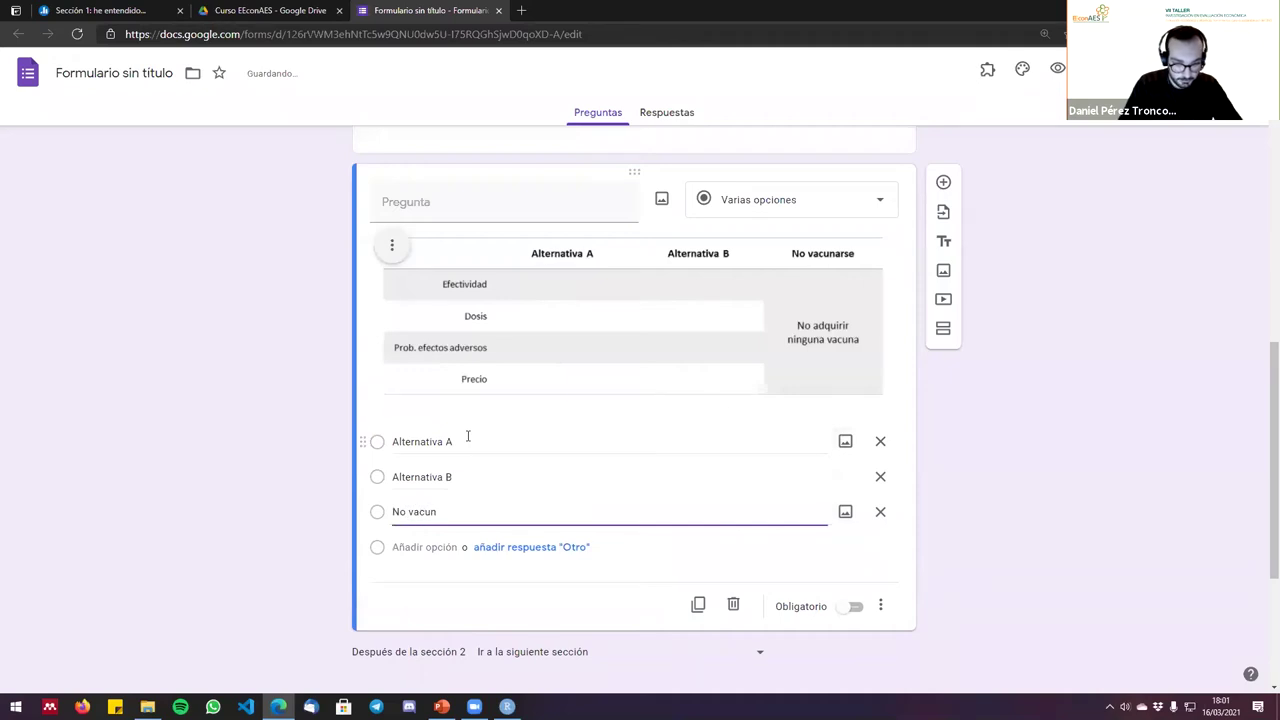
{"action": "type", "text": "arse"}
Title the untitled question in section 3 "Edad".
{"action": "key", "text": "ctrl+alt+shift+s"}
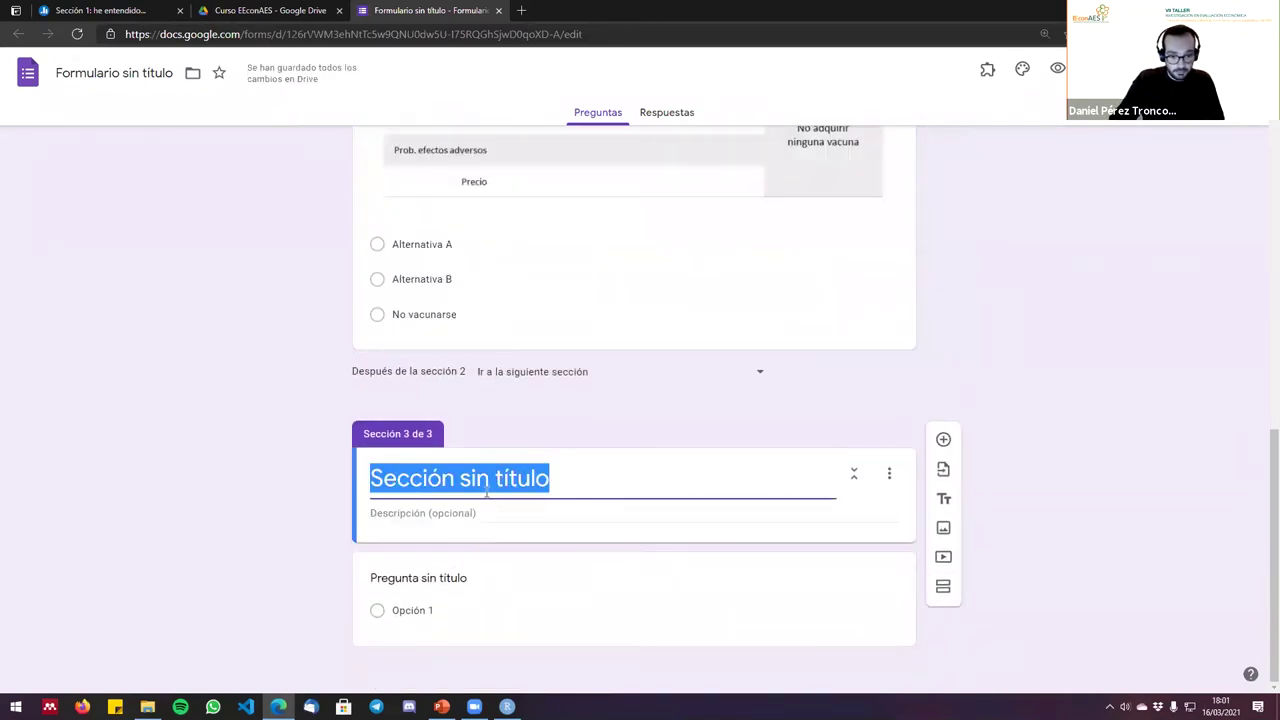
{"action": "left_click", "coordinate": [437, 580]}
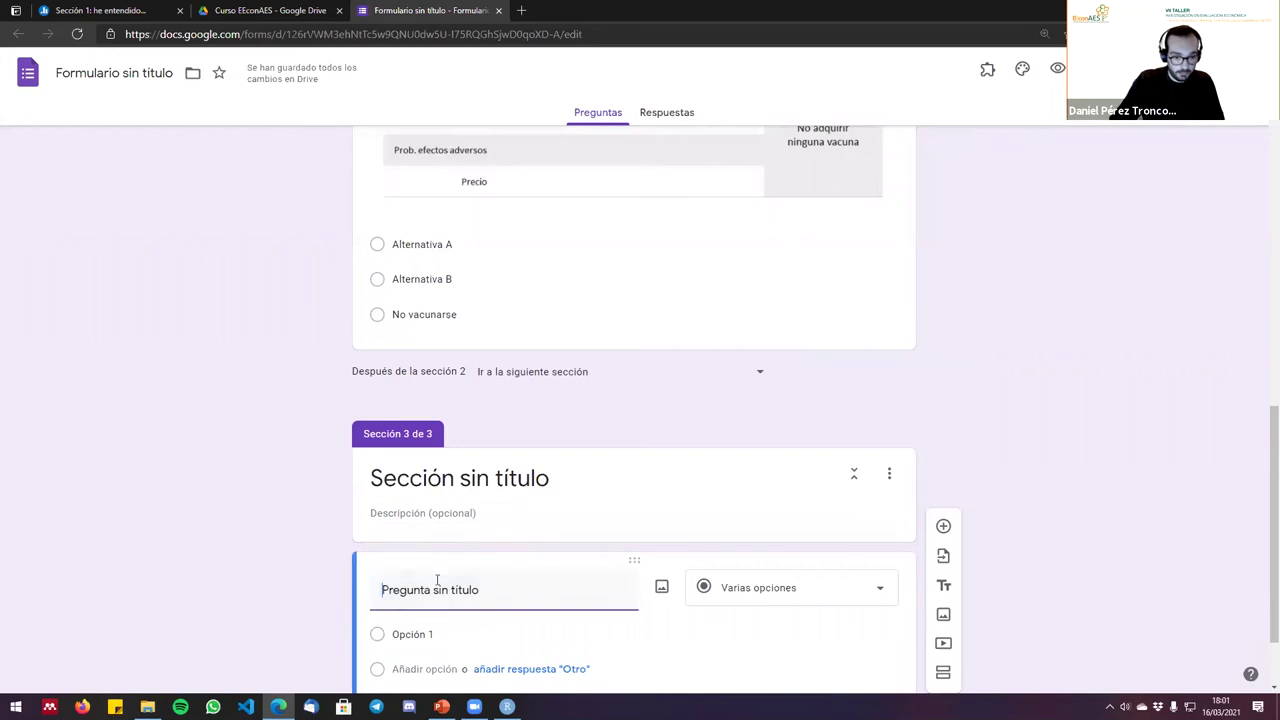
{"action": "triple_click", "coordinate": [521, 590]}
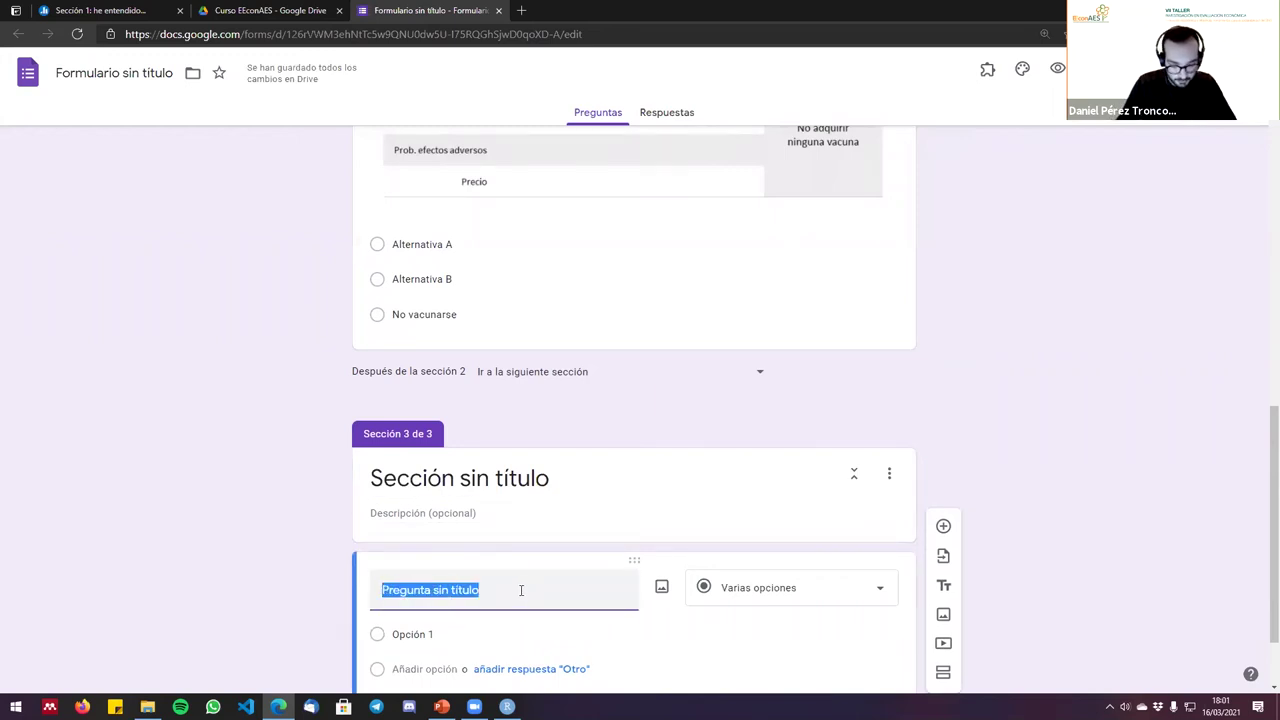
{"action": "type", "text": "Edad"}
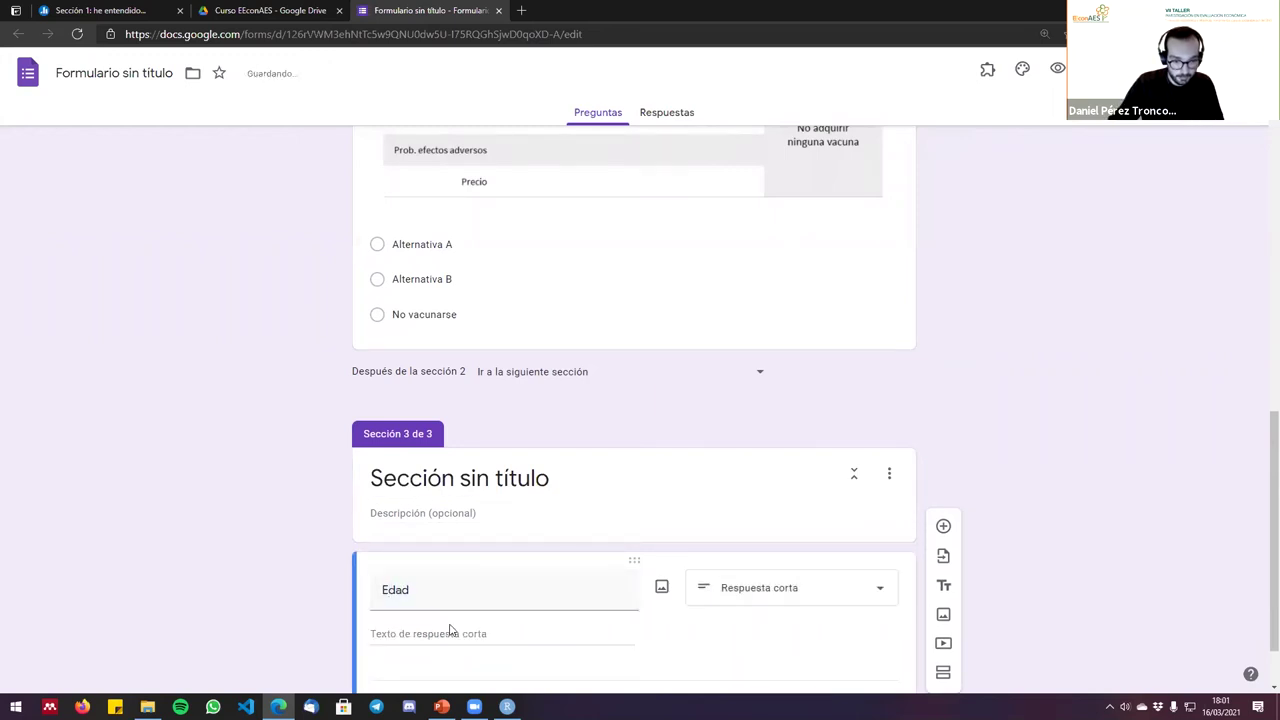
In the form's general settings, remove the restriction to Universidad de Granada users.
{"action": "scroll", "coordinate": [448, 631], "scroll_direction": "down", "scroll_amount": 1}
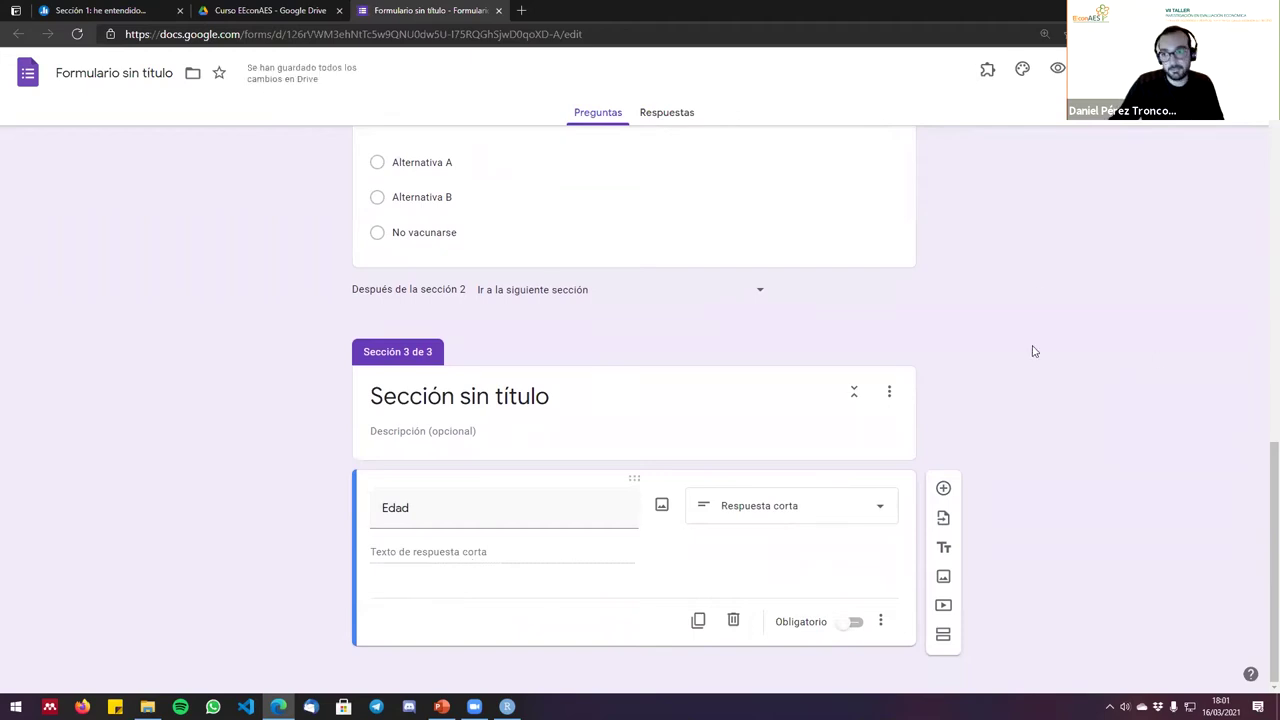
{"action": "scroll", "coordinate": [1040, 360], "scroll_direction": "up", "scroll_amount": 15}
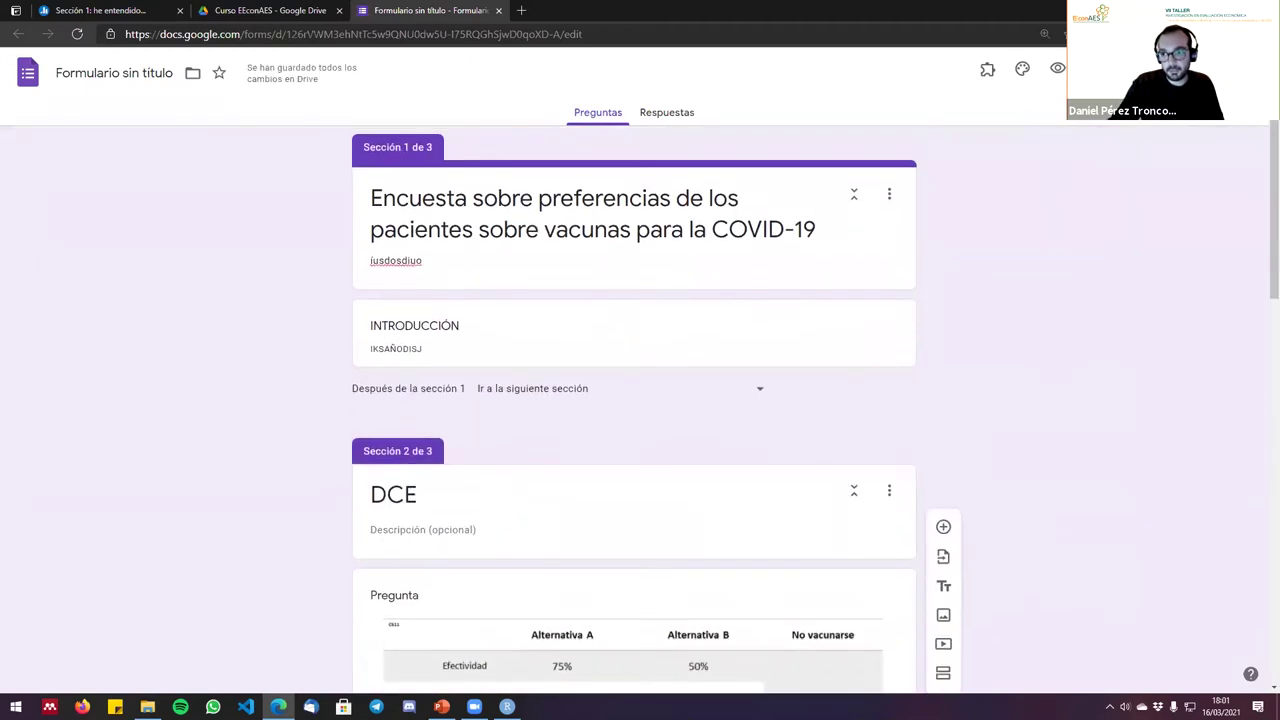
{"action": "left_click", "coordinate": [1092, 68]}
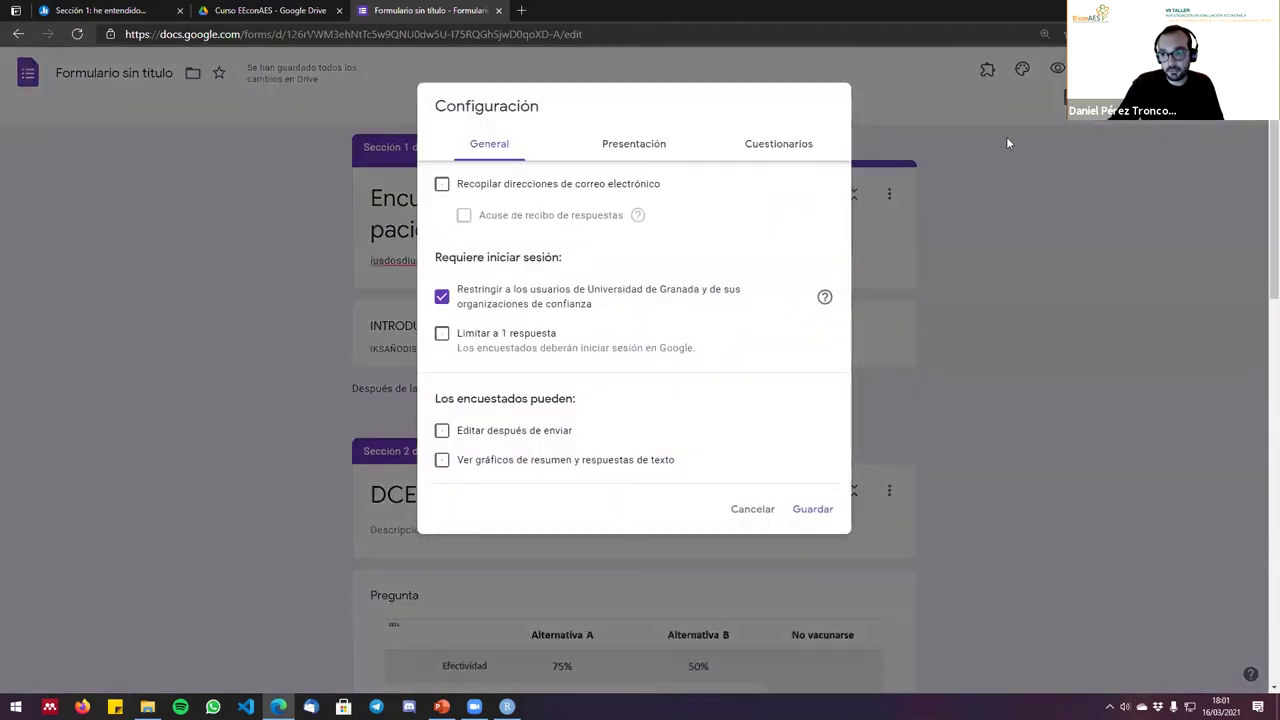
{"action": "left_click", "coordinate": [444, 300]}
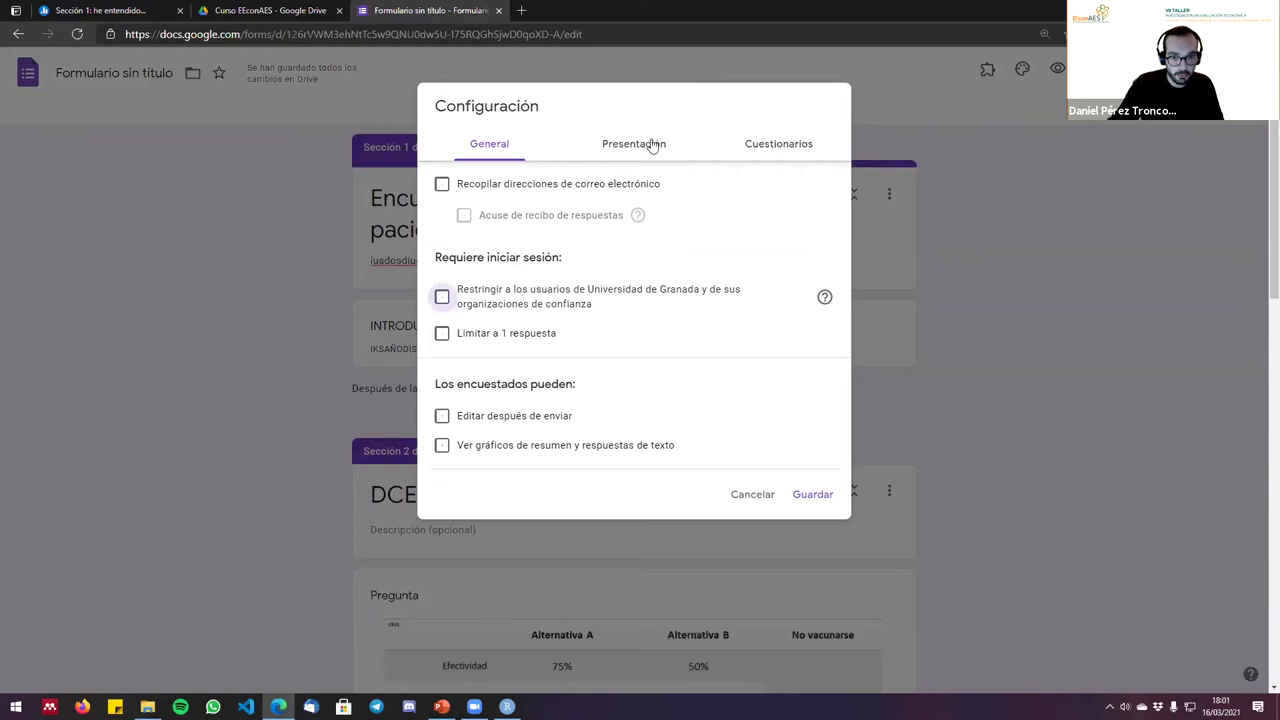
Set the form's presentation to random question order, disable the link to submit another response, and save the settings.
{"action": "left_click", "coordinate": [652, 146]}
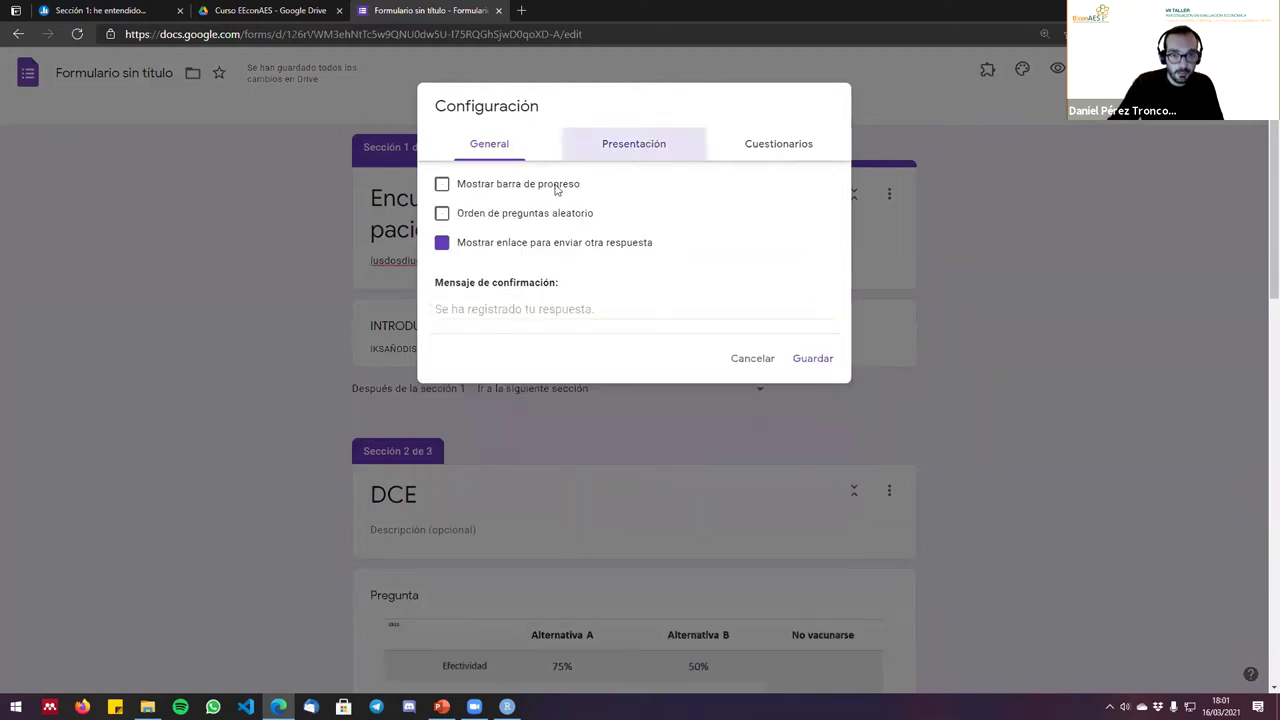
{"action": "left_click", "coordinate": [443, 213]}
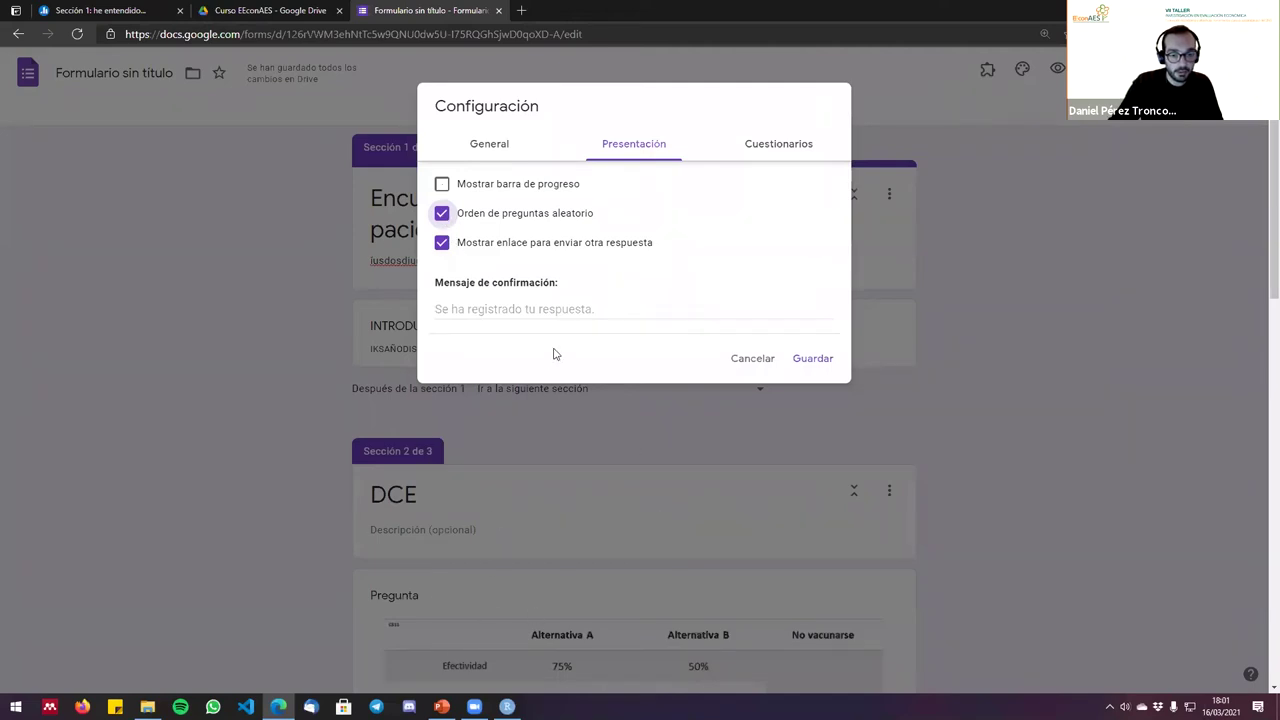
{"action": "left_click", "coordinate": [442, 243]}
{"action": "left_click", "coordinate": [820, 358]}
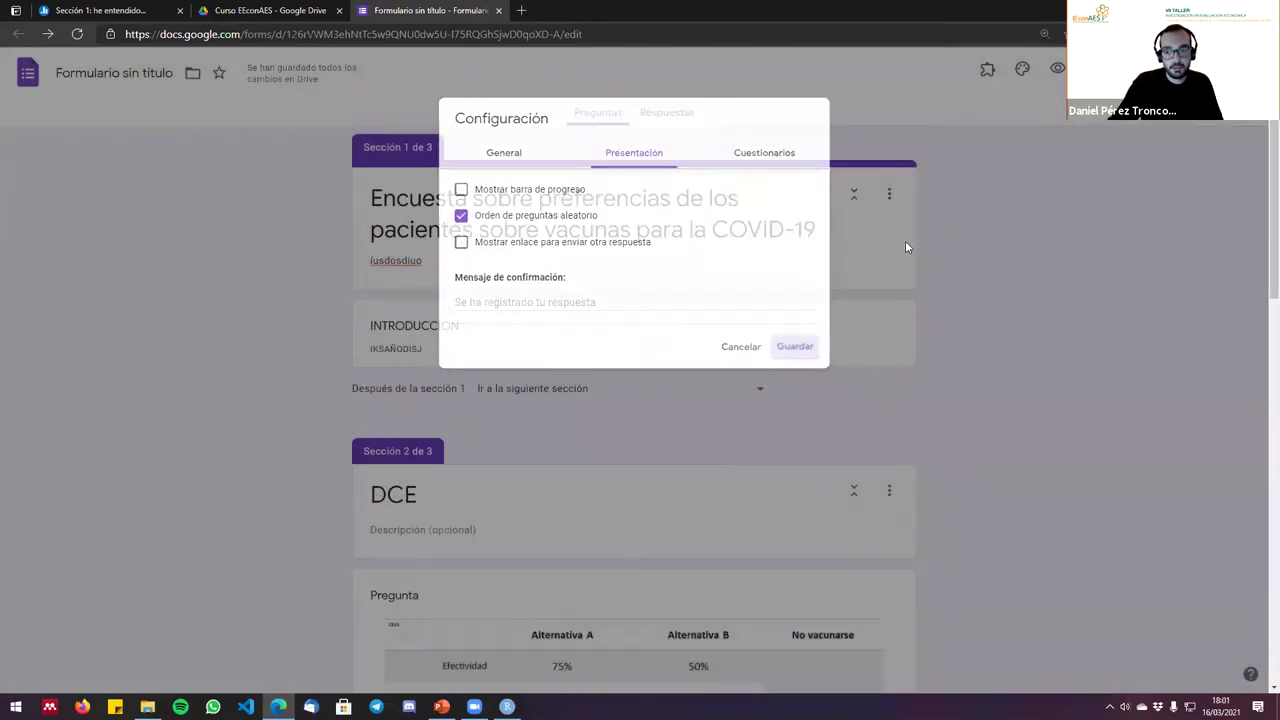
Preview the survey through its introduction, DCE and age sections, and close the preview.
{"action": "left_click", "coordinate": [1057, 68]}
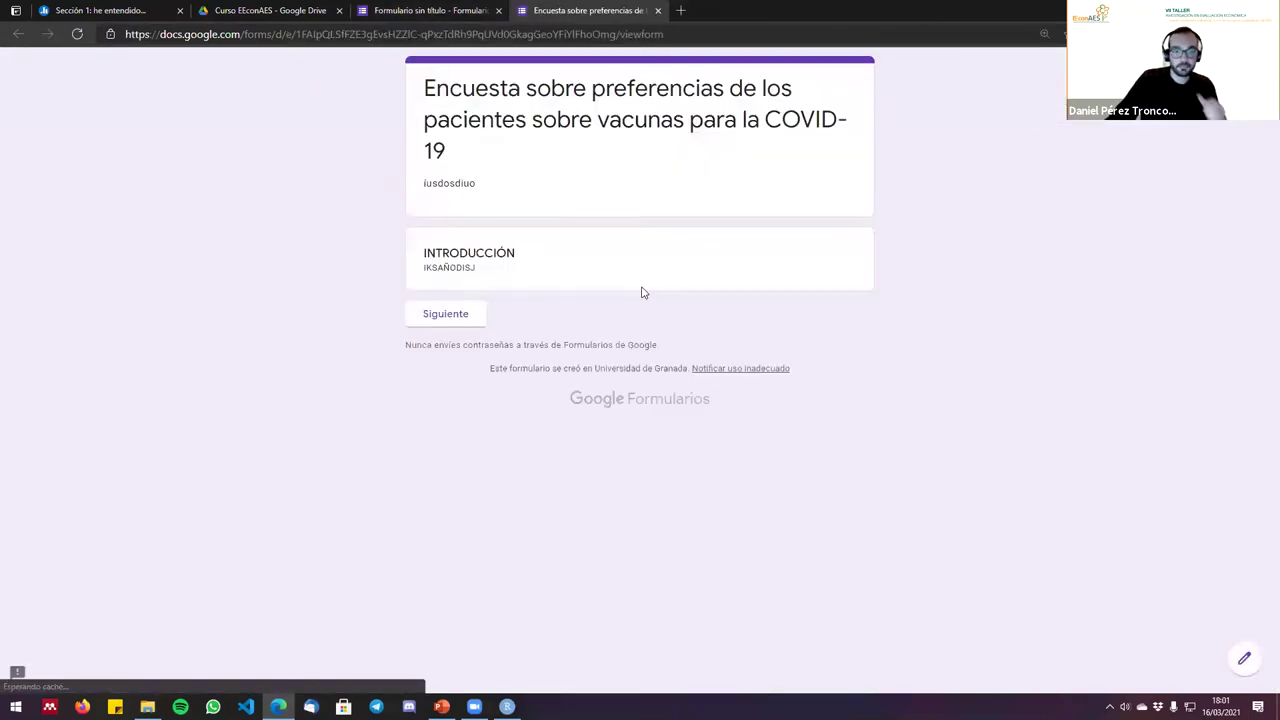
{"action": "left_click", "coordinate": [455, 318]}
{"action": "scroll", "coordinate": [509, 330], "scroll_direction": "down", "scroll_amount": 5}
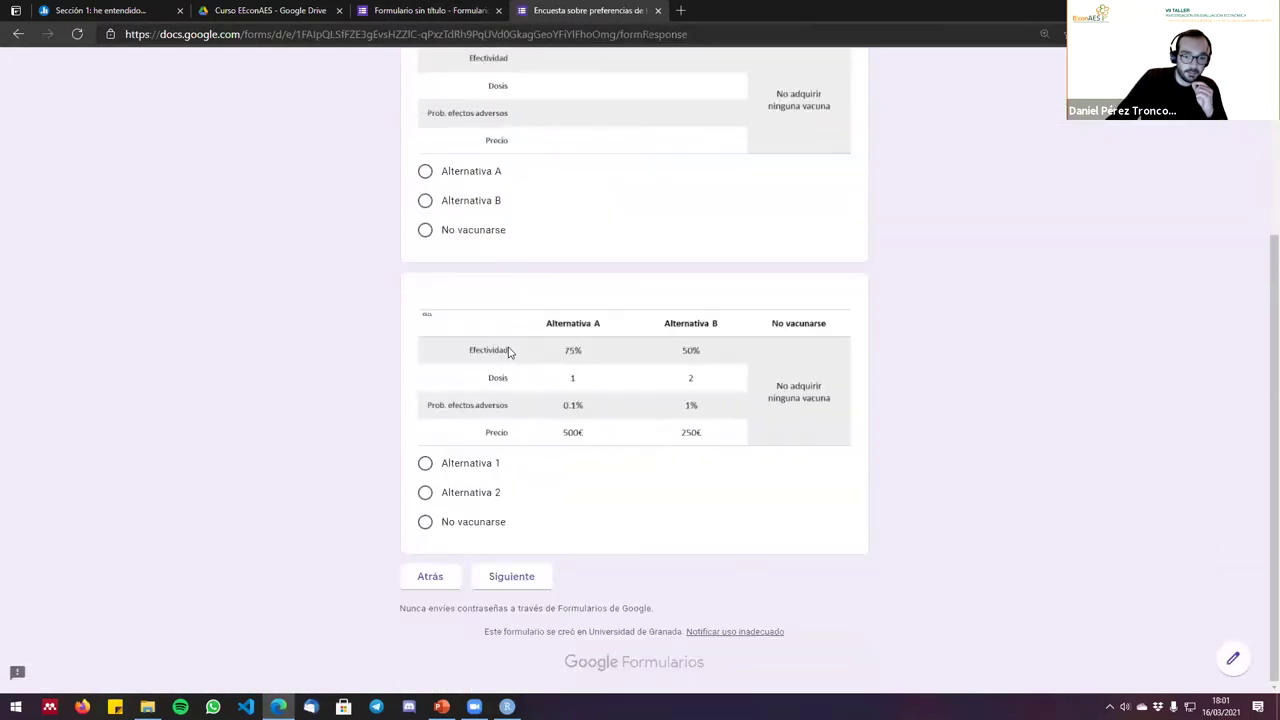
{"action": "left_click", "coordinate": [493, 576]}
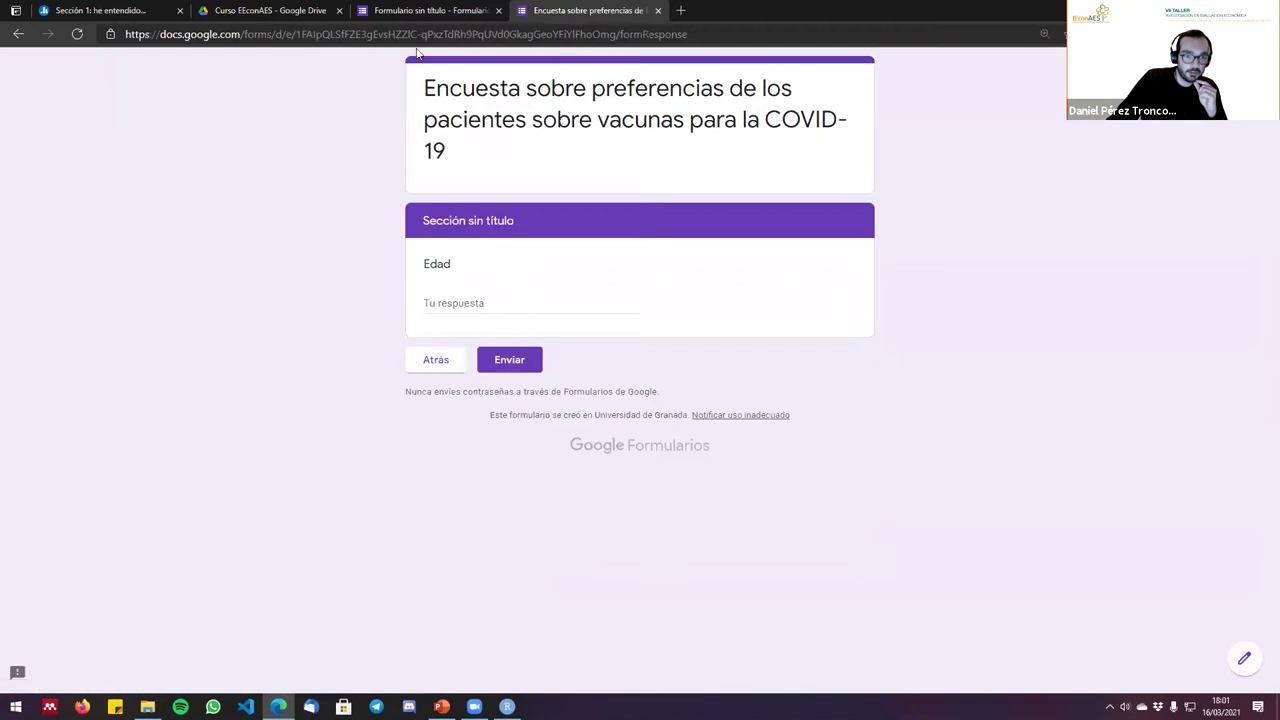
{"action": "left_click", "coordinate": [658, 10]}
Make both image-based DCE questions in section 2 required.
{"action": "scroll", "coordinate": [510, 300], "scroll_direction": "down", "scroll_amount": 10}
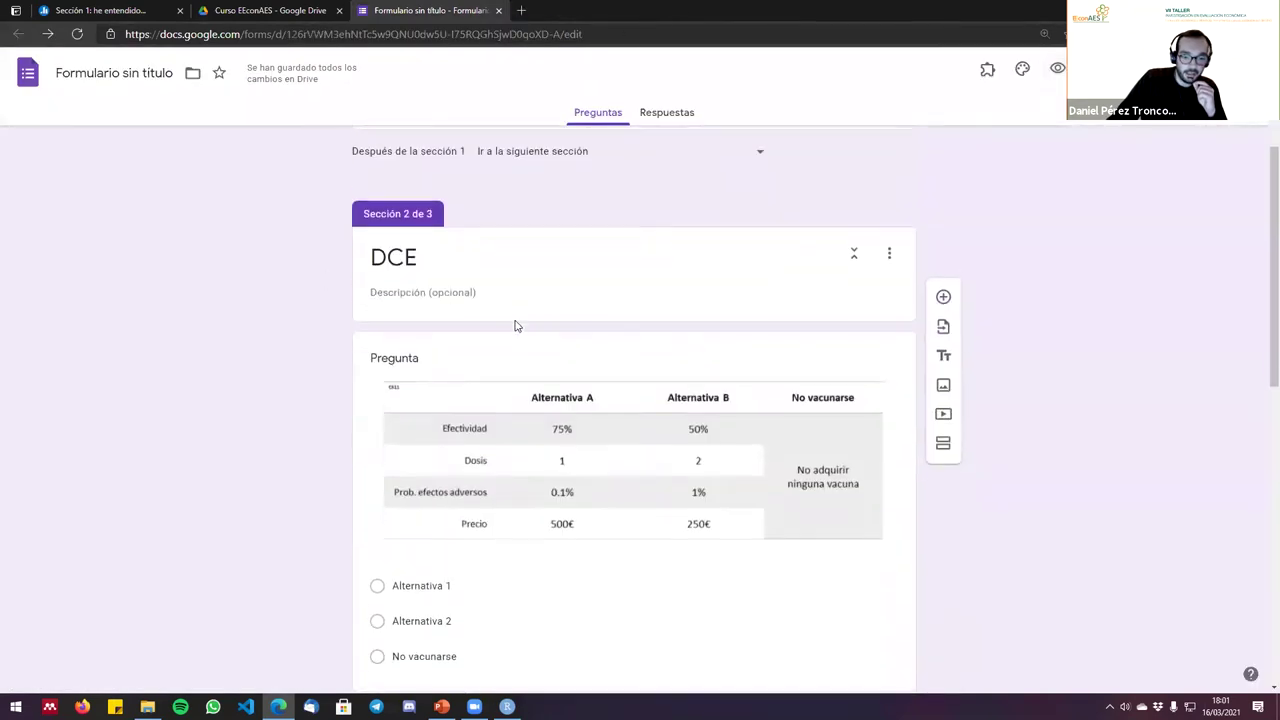
{"action": "left_click", "coordinate": [848, 441]}
{"action": "scroll", "coordinate": [845, 420], "scroll_direction": "down", "scroll_amount": 2}
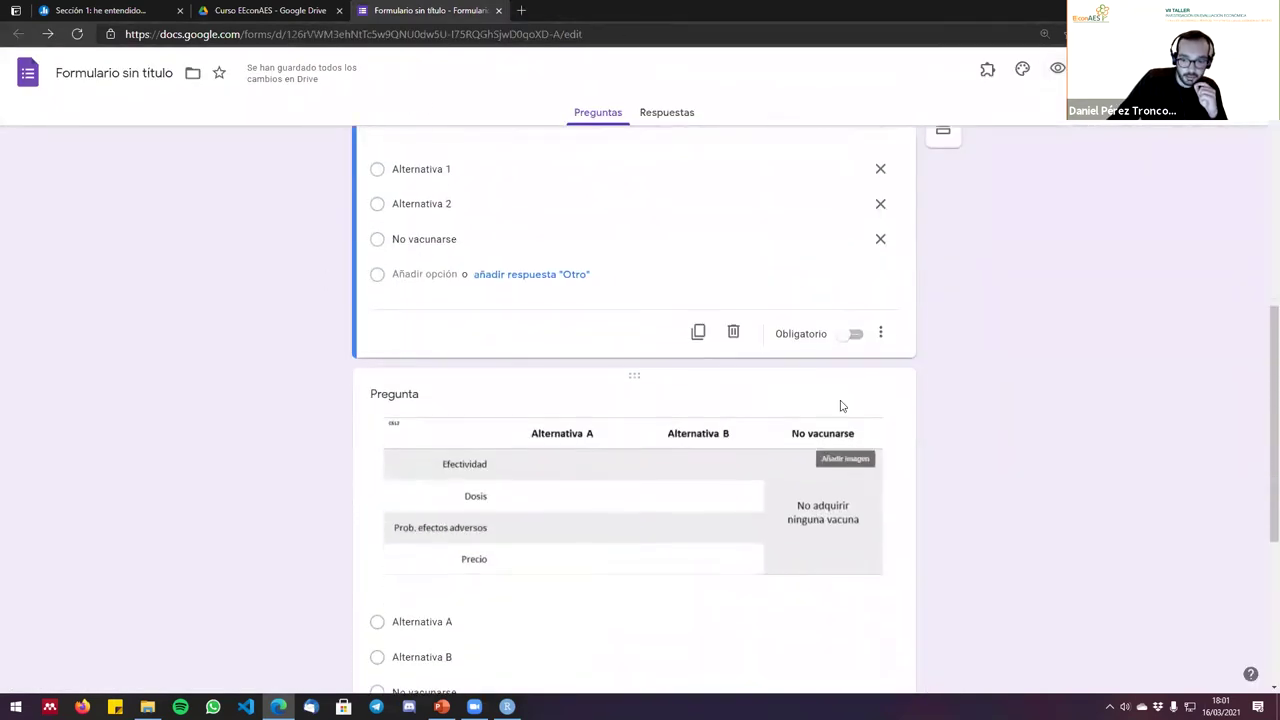
{"action": "left_click", "coordinate": [851, 334]}
{"action": "scroll", "coordinate": [852, 400], "scroll_direction": "down", "scroll_amount": 2}
{"action": "left_click", "coordinate": [831, 431]}
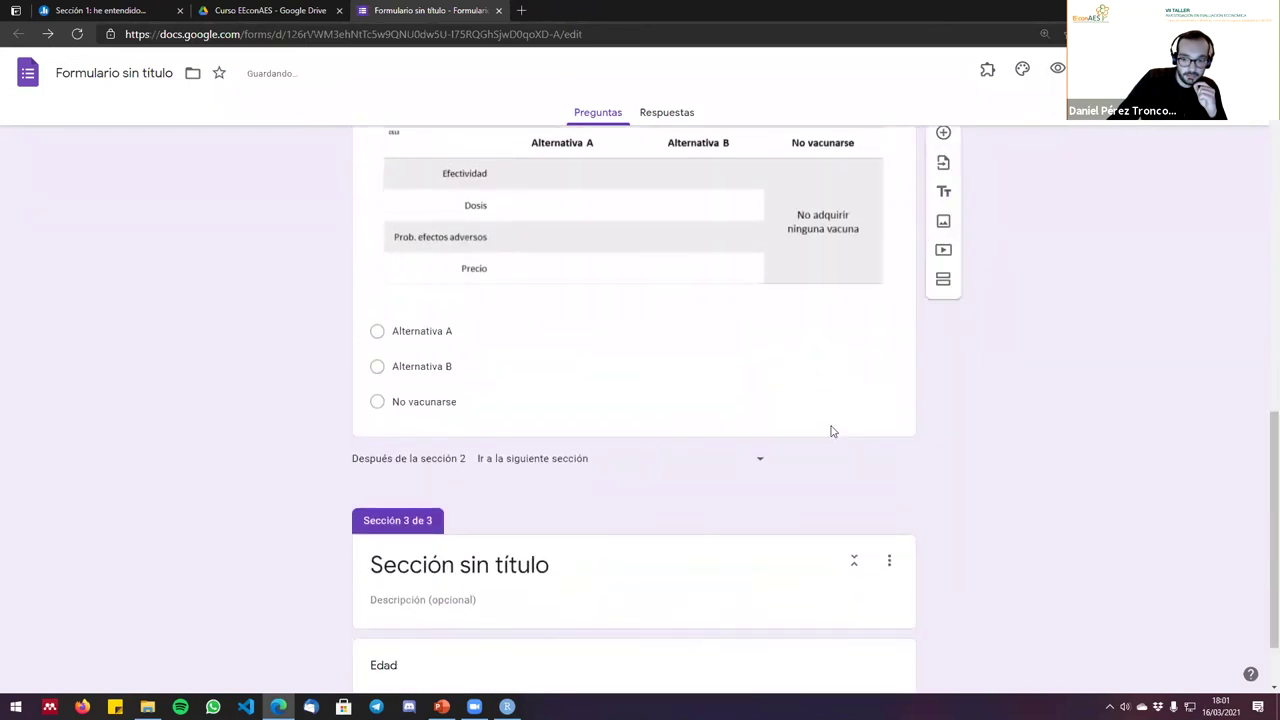
{"action": "scroll", "coordinate": [846, 491], "scroll_direction": "down", "scroll_amount": 2}
{"action": "left_click", "coordinate": [846, 486]}
Make the "Edad" question in section 3 required.
{"action": "scroll", "coordinate": [845, 487], "scroll_direction": "down", "scroll_amount": 2}
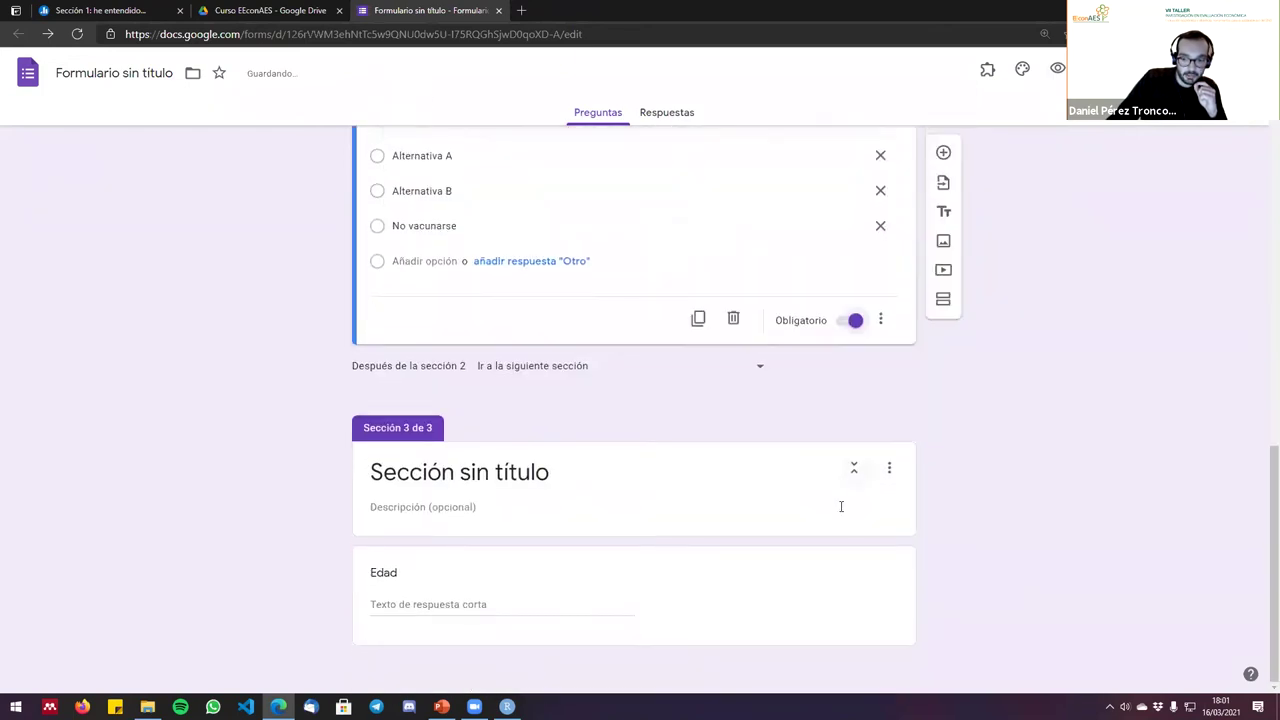
{"action": "left_click", "coordinate": [820, 591]}
{"action": "scroll", "coordinate": [835, 615], "scroll_direction": "down", "scroll_amount": 1}
{"action": "left_click", "coordinate": [845, 635]}
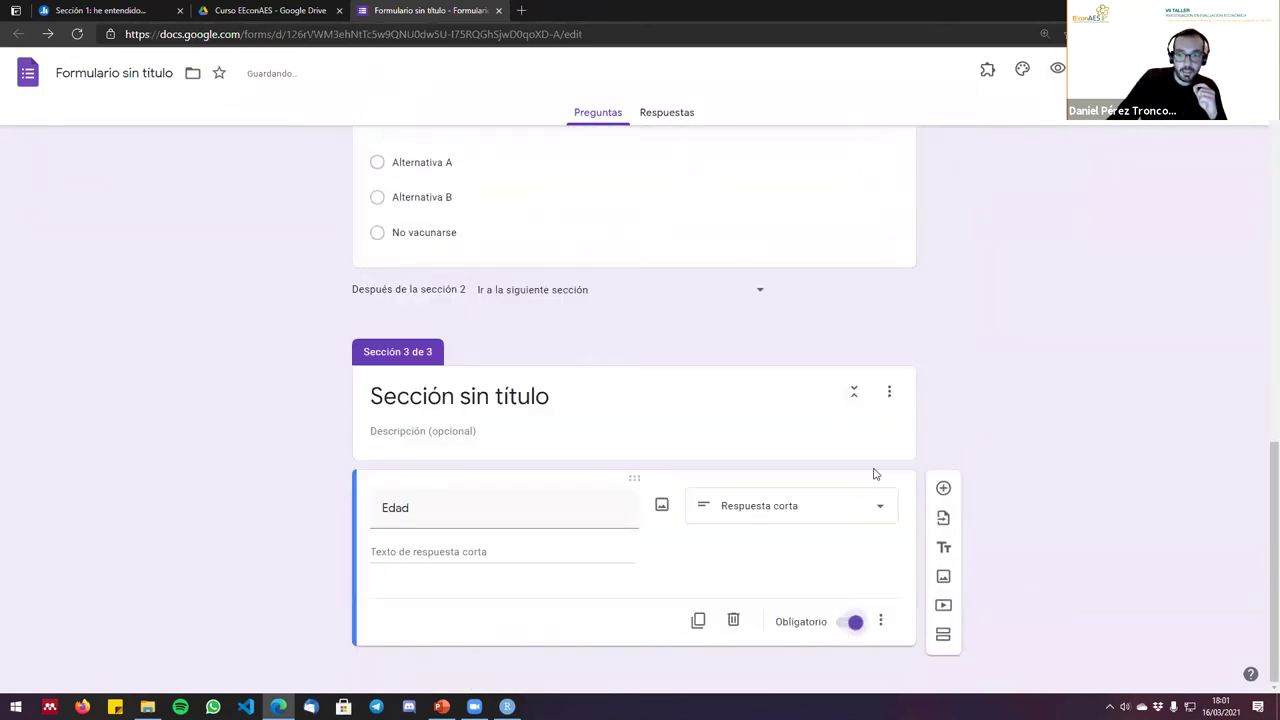
Close the form, reopen it from the Curso EEconAES folder in Google Drive, and close it again.
{"action": "scroll", "coordinate": [874, 472], "scroll_direction": "up", "scroll_amount": 15}
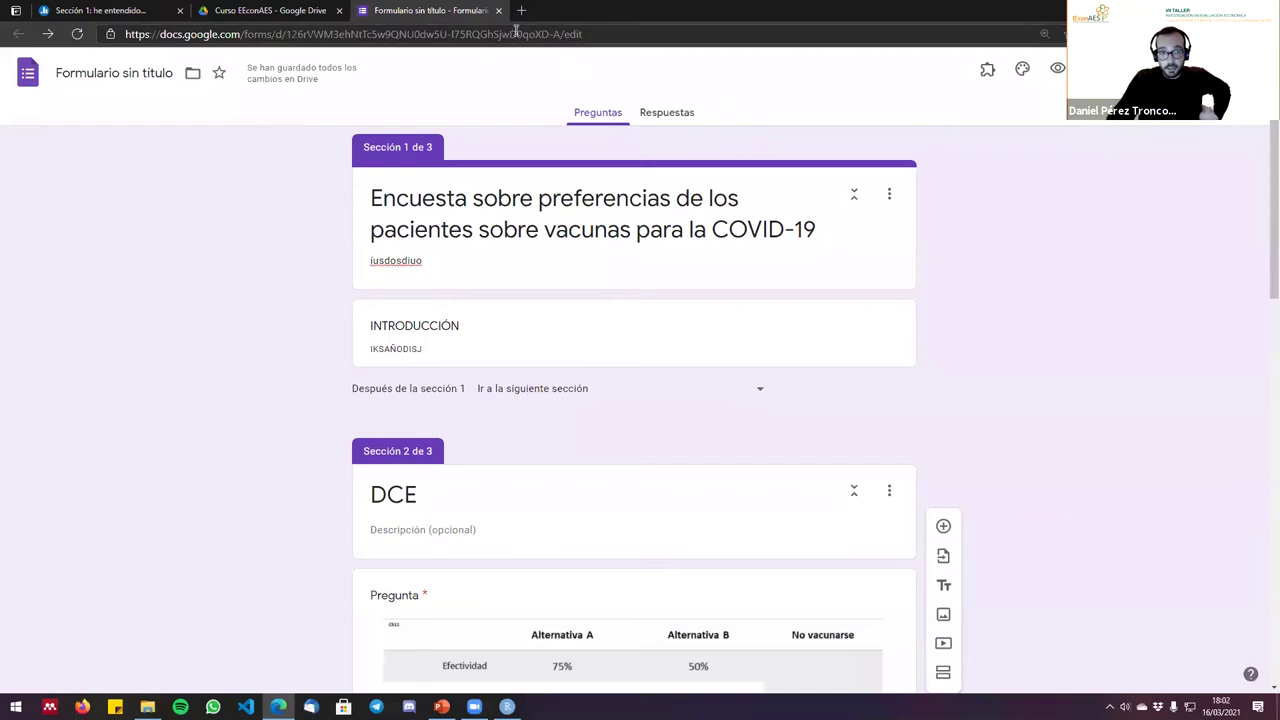
{"action": "left_click", "coordinate": [498, 10]}
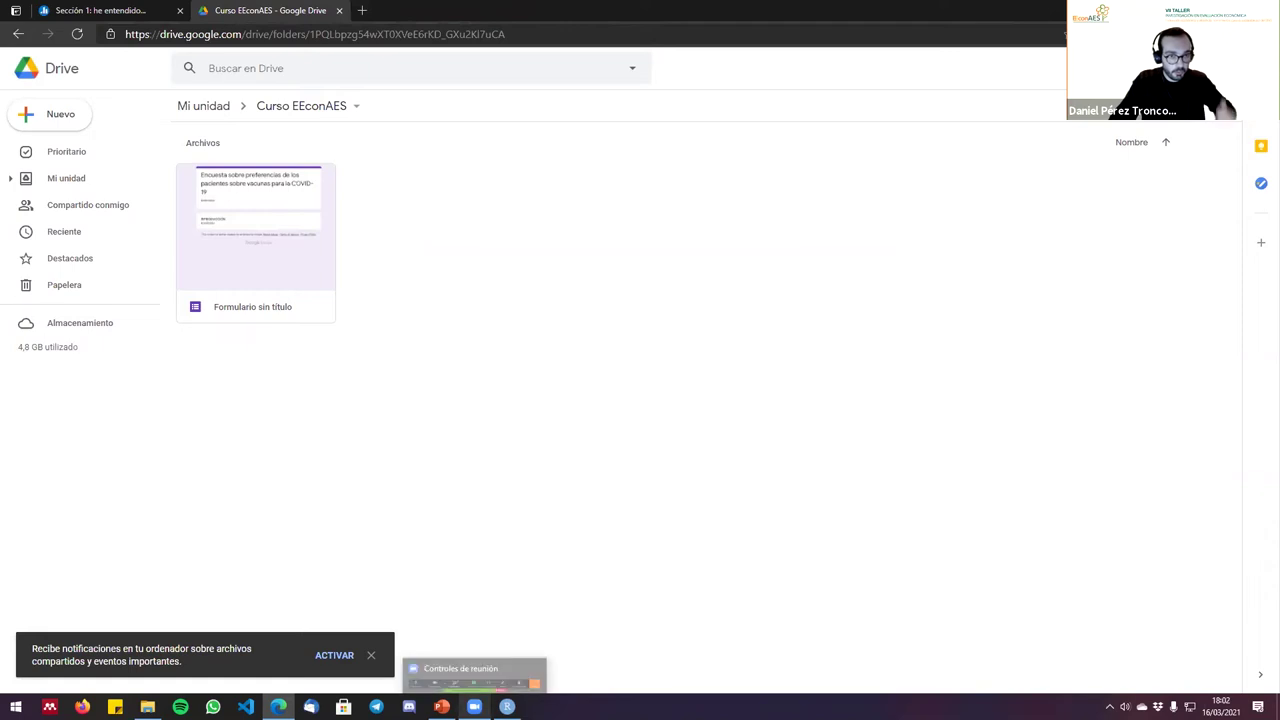
{"action": "mouse_move", "coordinate": [474, 706]}
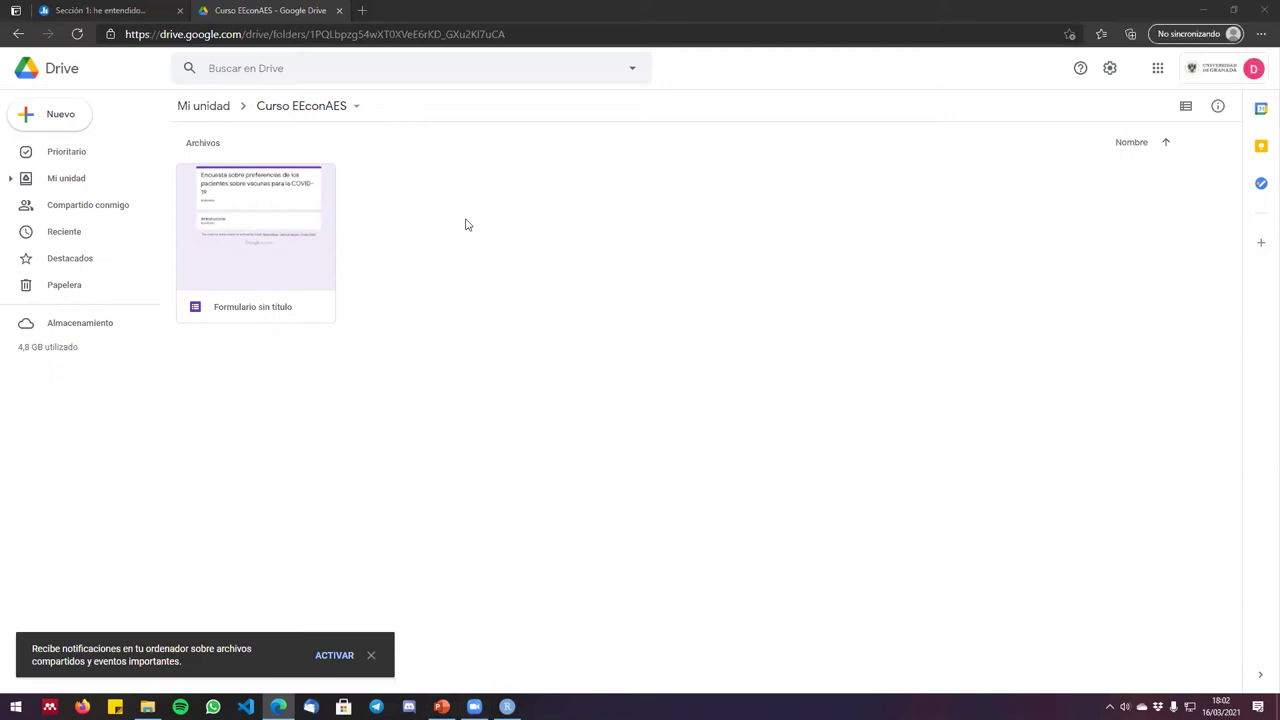
{"action": "double_click", "coordinate": [280, 220]}
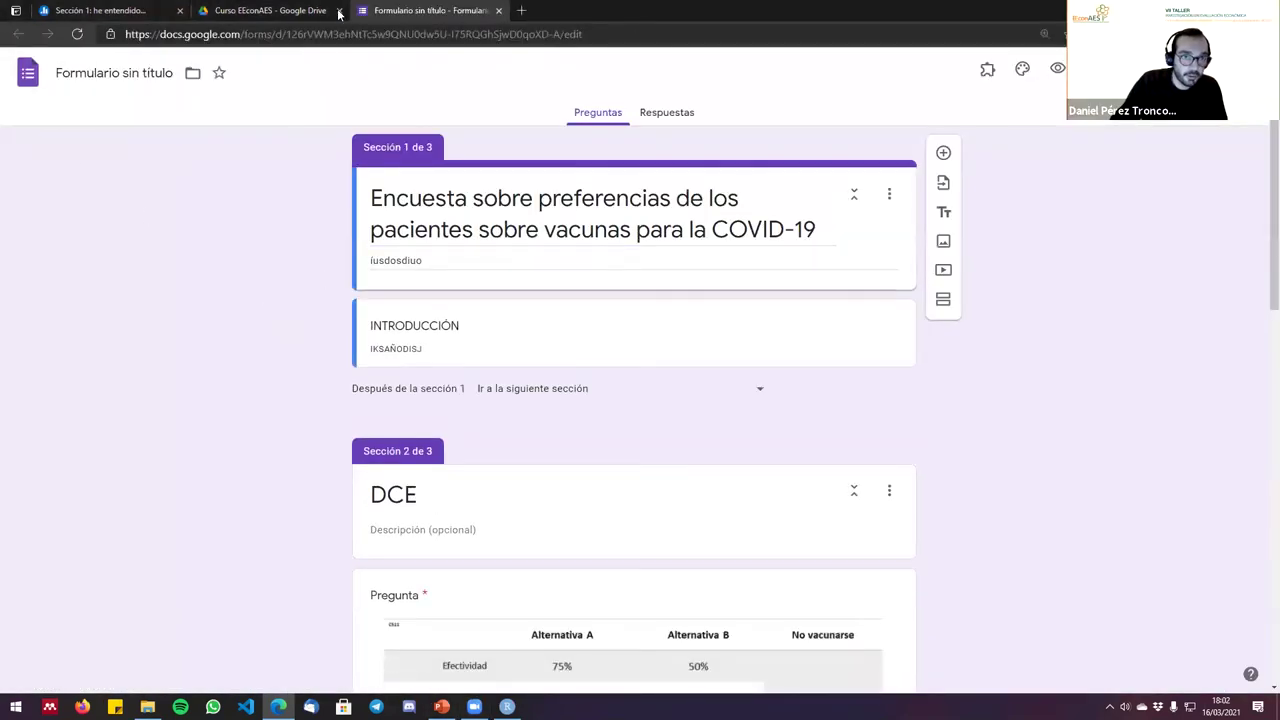
{"action": "left_click", "coordinate": [500, 11]}
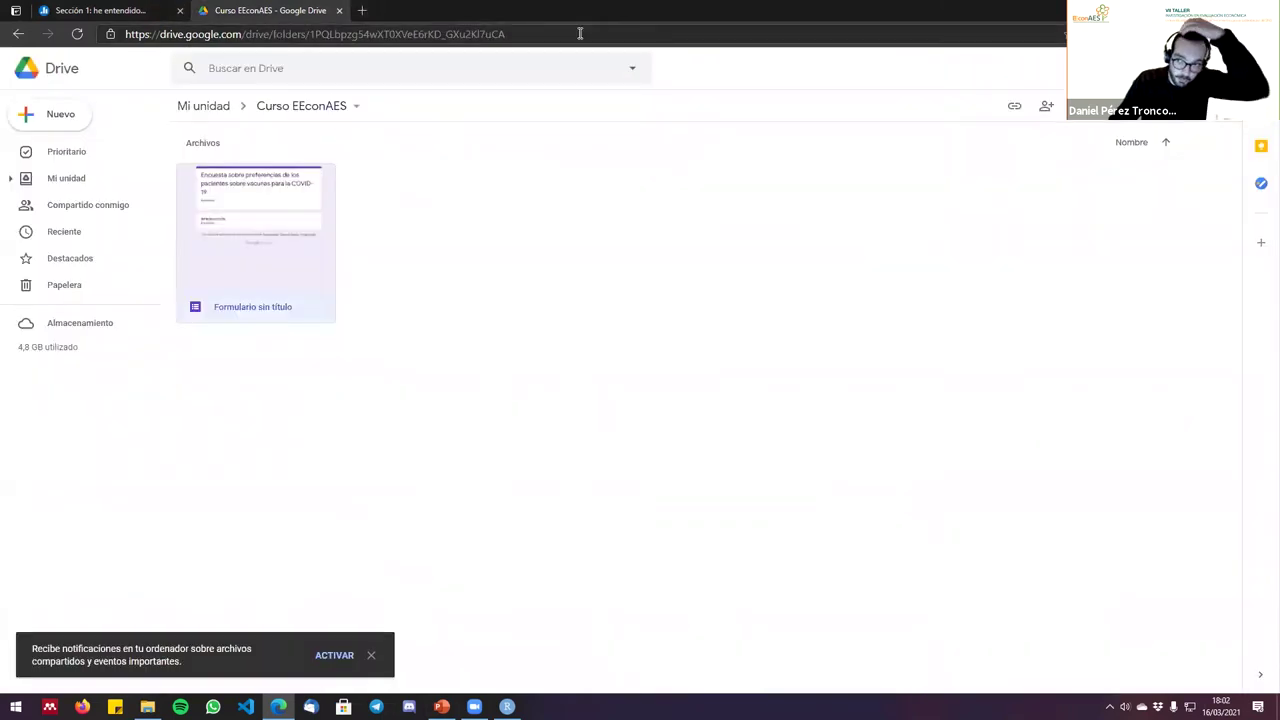
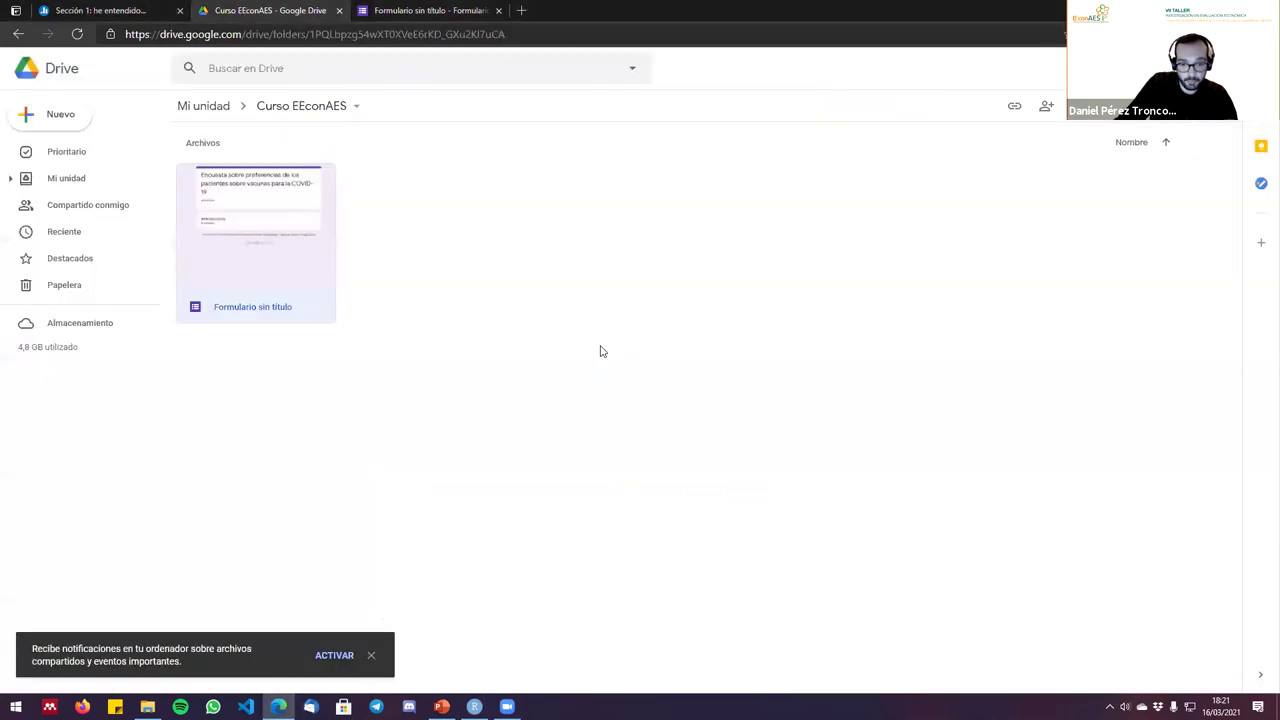
Return to the survey form, copy its full shareable link and open that link in a new browser tab.
{"action": "key", "text": "ctrl+Tab"}
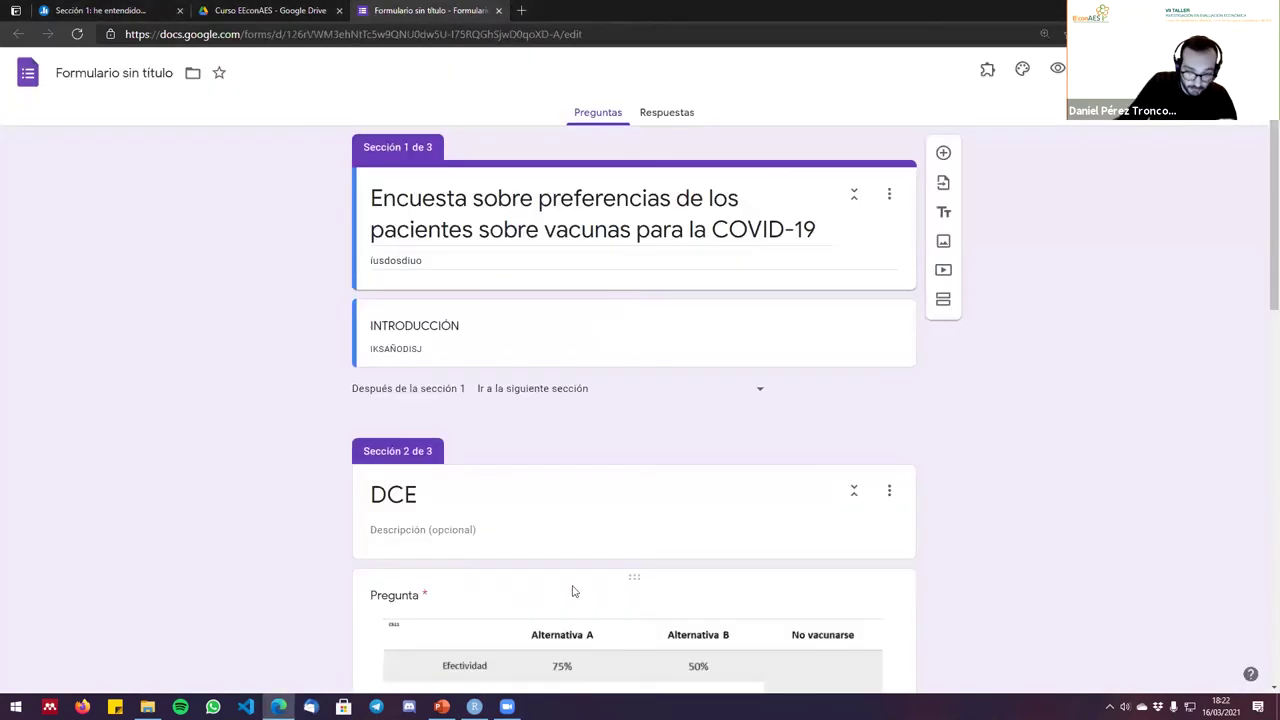
{"action": "scroll", "coordinate": [515, 561], "scroll_direction": "down", "scroll_amount": 2}
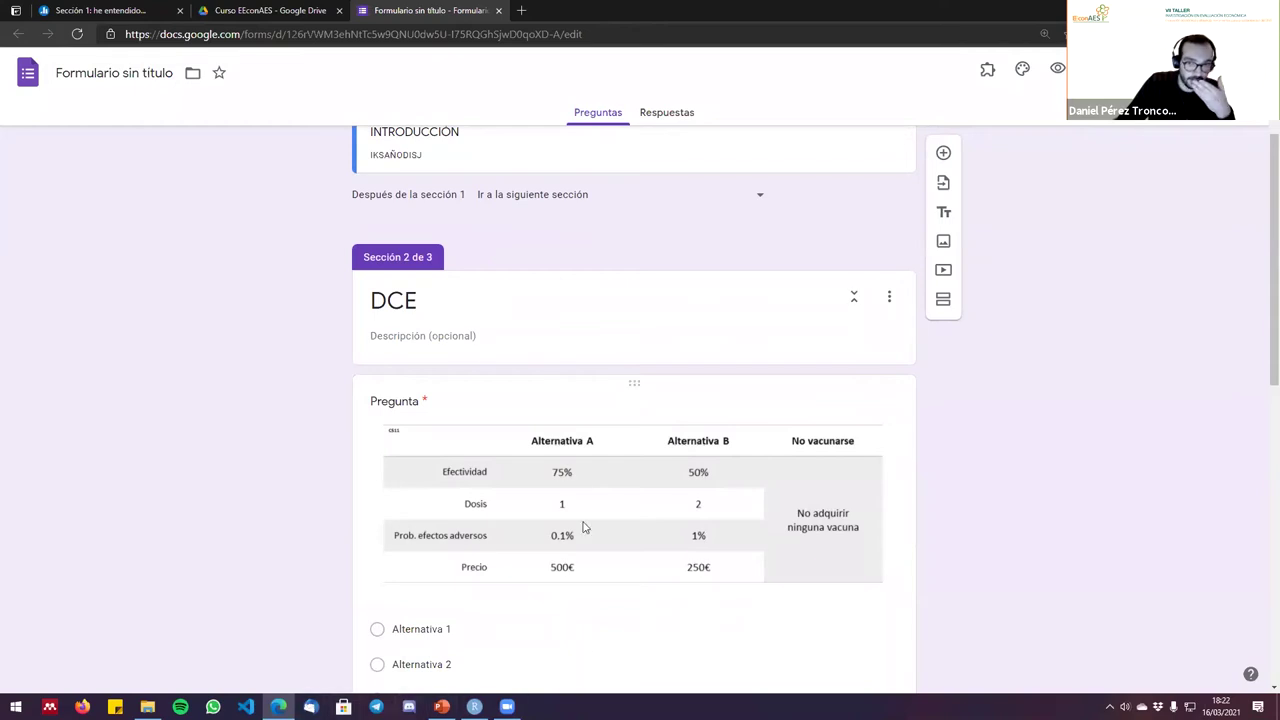
{"action": "scroll", "coordinate": [679, 489], "scroll_direction": "up", "scroll_amount": 2}
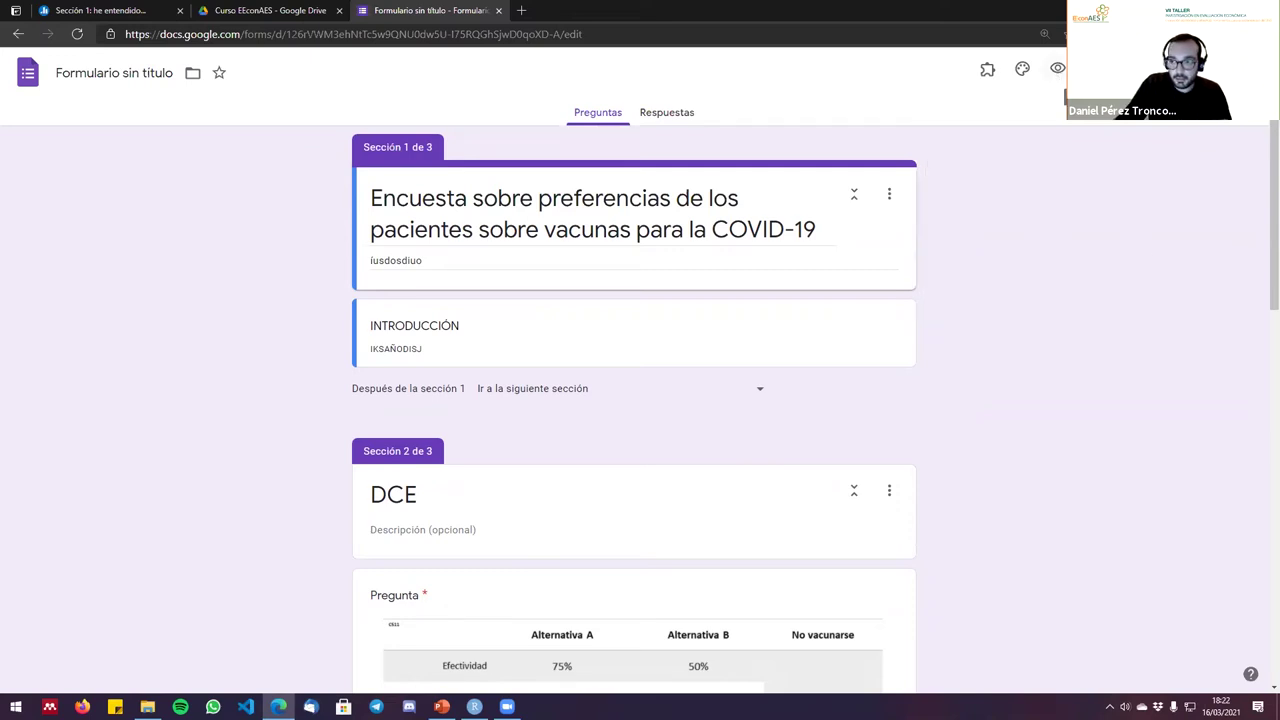
{"action": "left_click", "coordinate": [1150, 68]}
{"action": "left_click", "coordinate": [609, 179]}
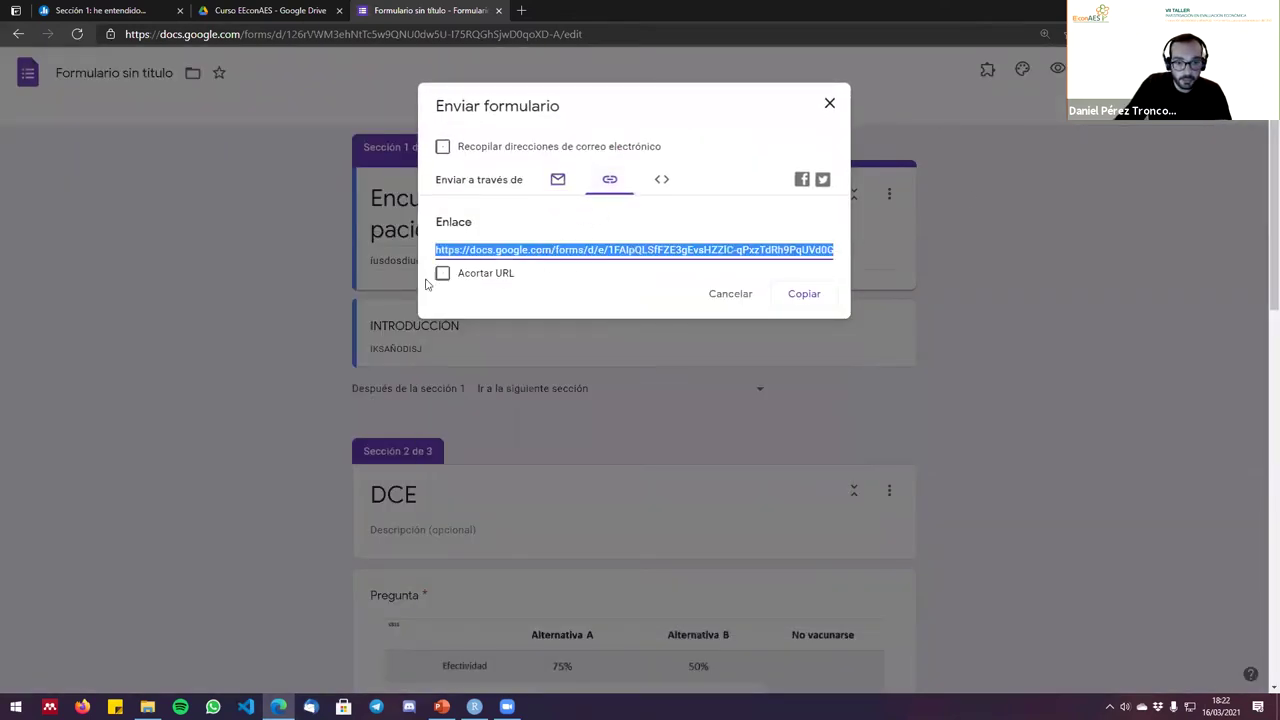
{"action": "key", "text": "ctrl+c"}
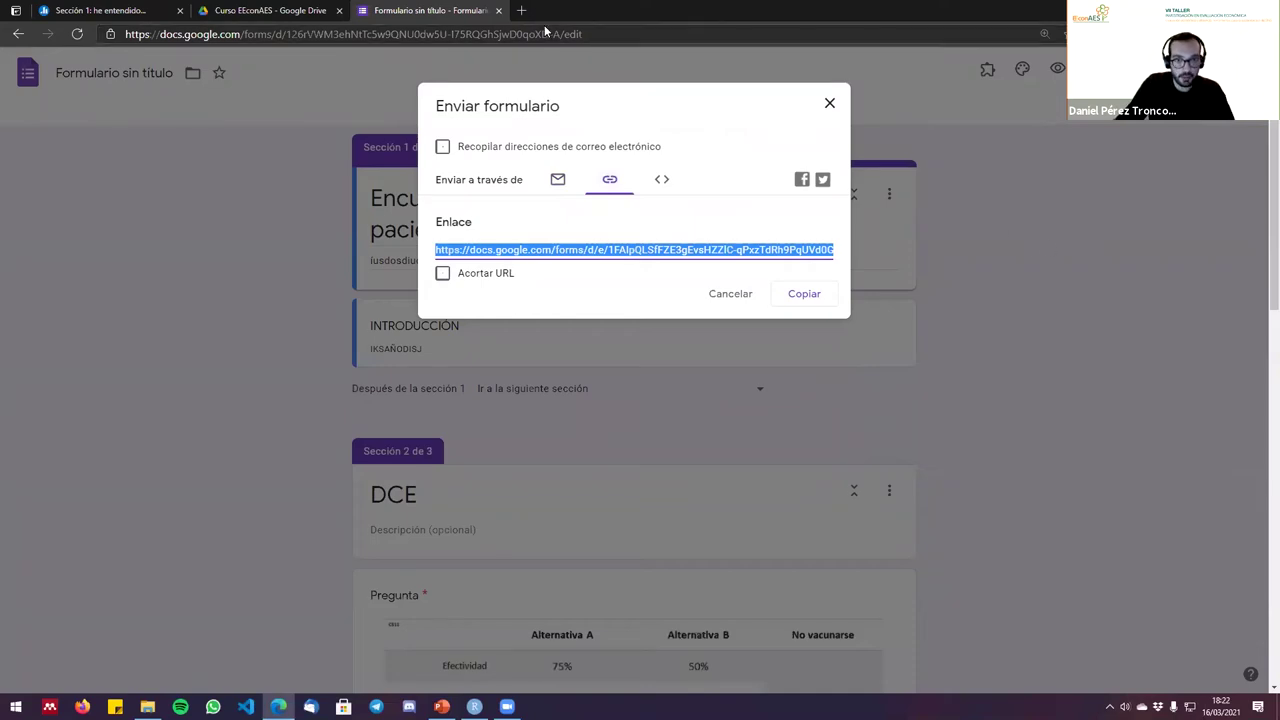
{"action": "left_click", "coordinate": [521, 10]}
{"action": "key", "text": "ctrl+v"}
{"action": "left_click", "coordinate": [505, 60]}
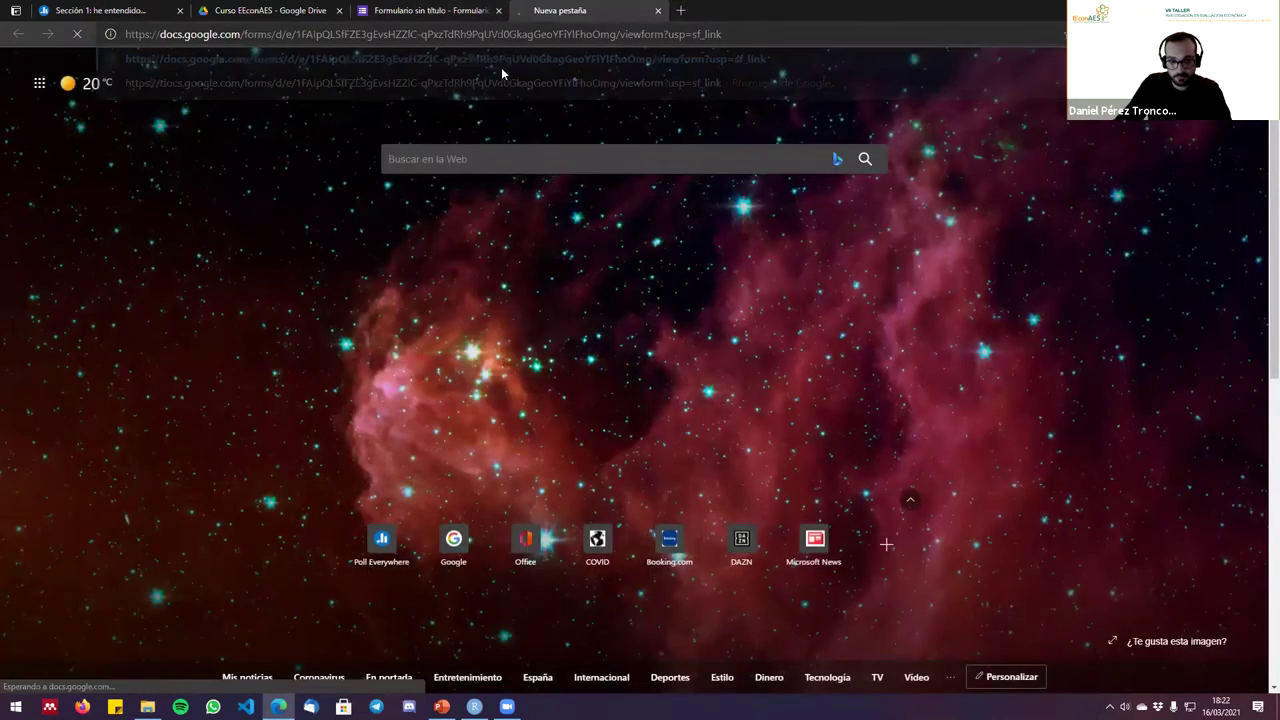
Answer the first DCE question with "Alternativa 2" and the second with "No vacunarse", and continue to the age section.
{"action": "left_click", "coordinate": [441, 320]}
{"action": "scroll", "coordinate": [460, 400], "scroll_direction": "down", "scroll_amount": 2}
{"action": "left_click", "coordinate": [425, 305]}
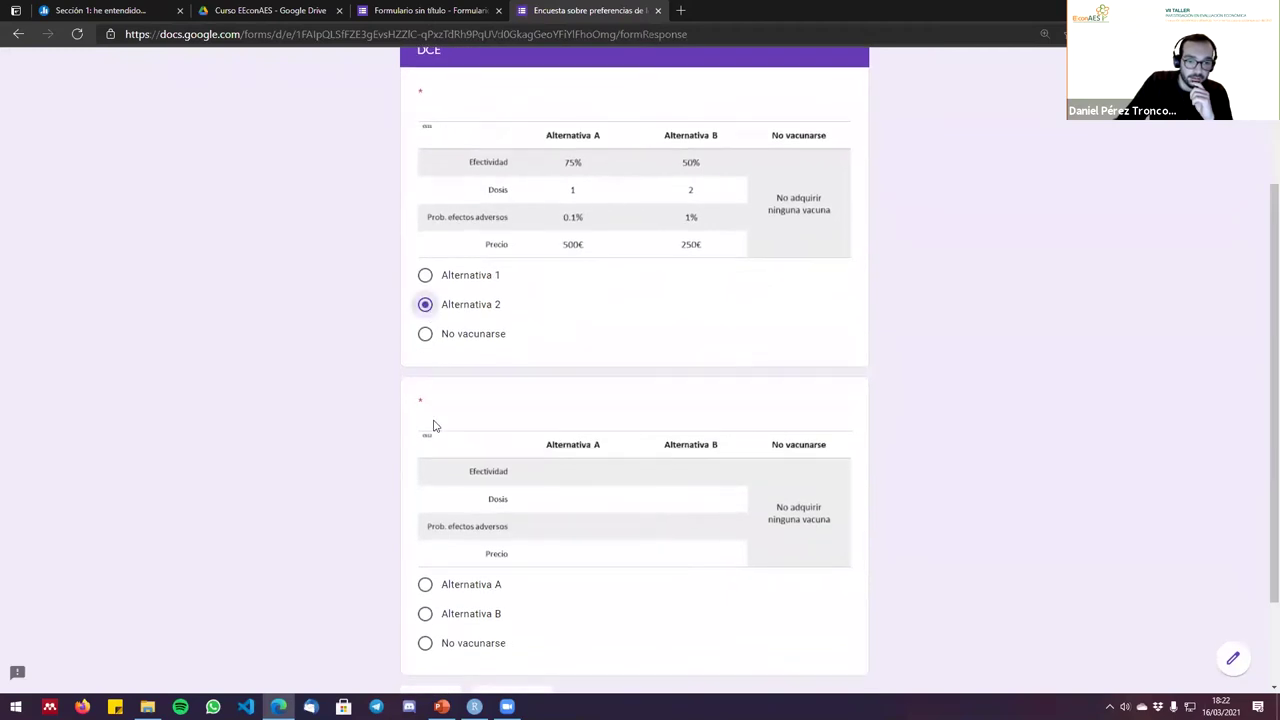
{"action": "scroll", "coordinate": [434, 414], "scroll_direction": "down", "scroll_amount": 2}
{"action": "left_click", "coordinate": [426, 522]}
{"action": "left_click", "coordinate": [511, 577]}
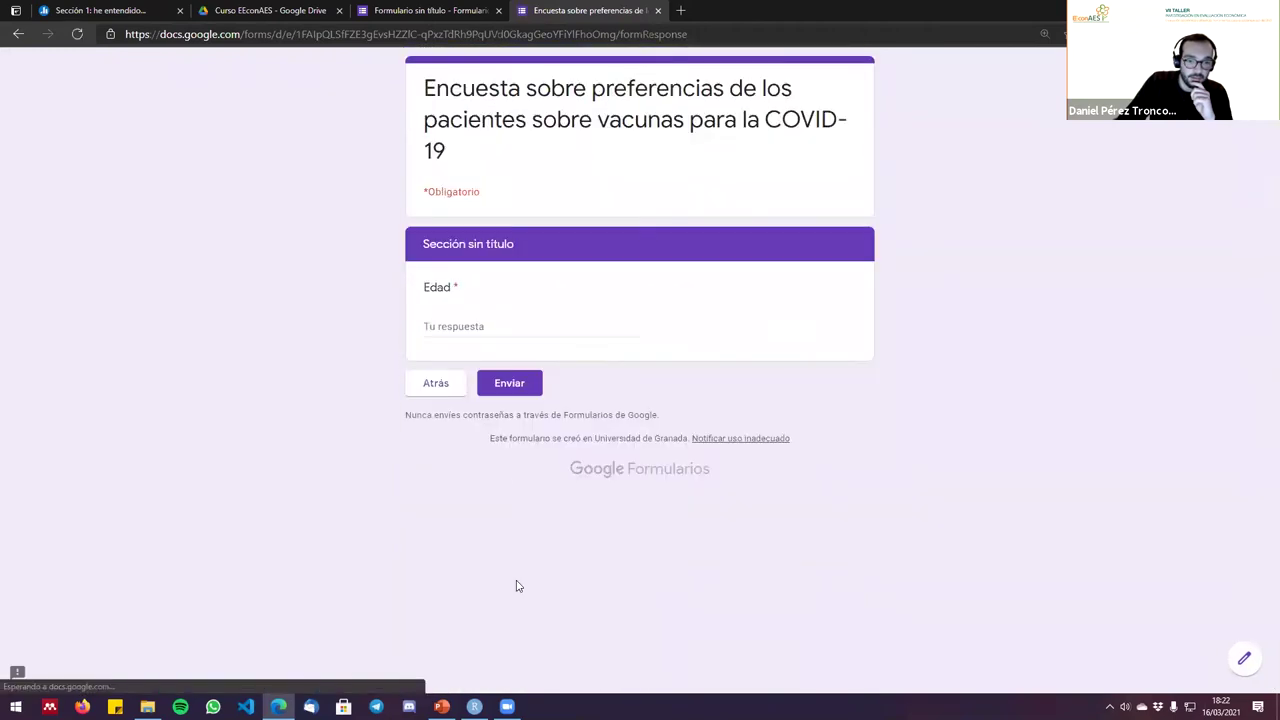
Enter 654654 as the answer to "Edad" and submit the test response.
{"action": "left_click", "coordinate": [478, 326]}
{"action": "type", "text": "654"}
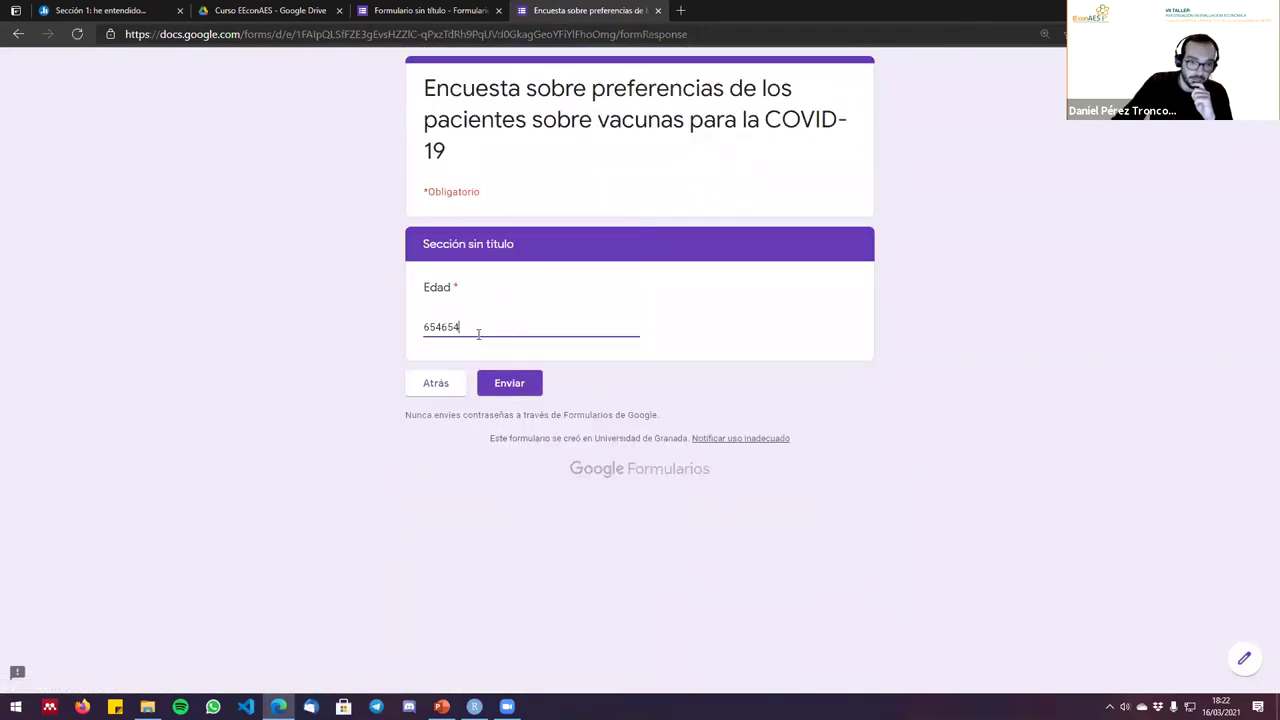
{"action": "type", "text": "654"}
{"action": "left_click", "coordinate": [515, 388]}
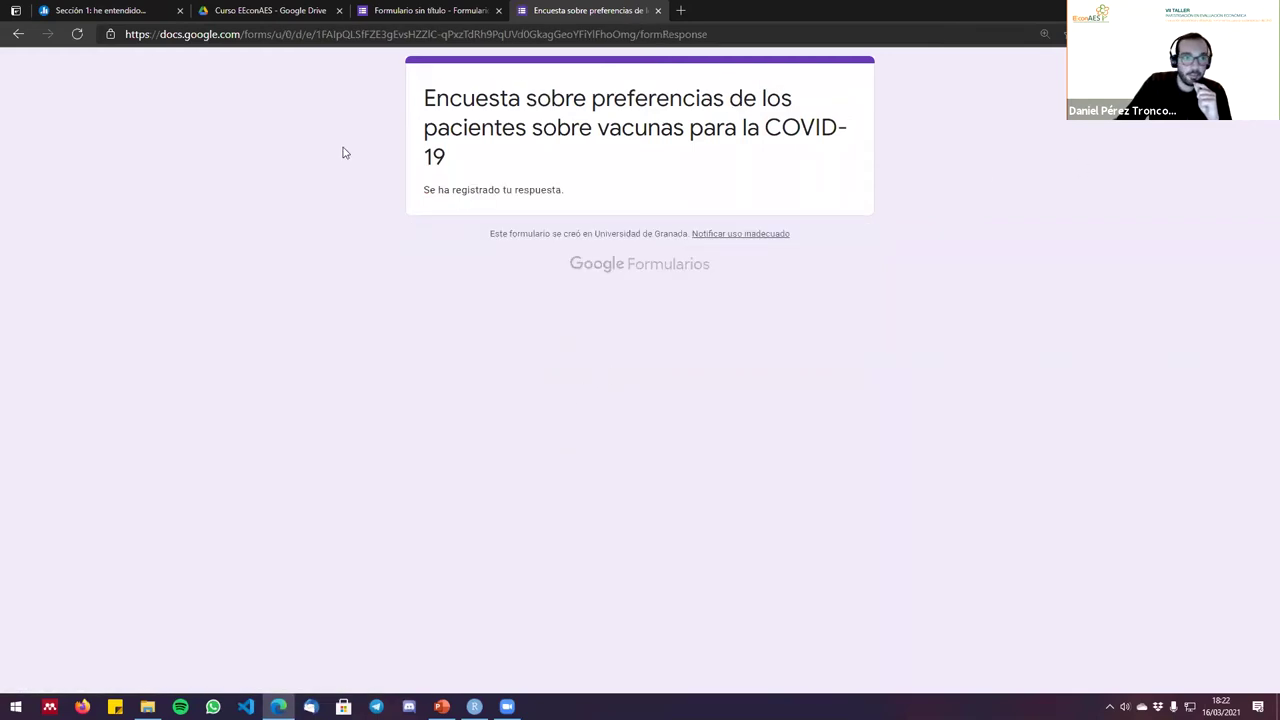
Return to the form editor, view the collected responses and create a new linked spreadsheet for them.
{"action": "key", "text": "ctrl+shift+Tab"}
{"action": "left_click", "coordinate": [829, 105]}
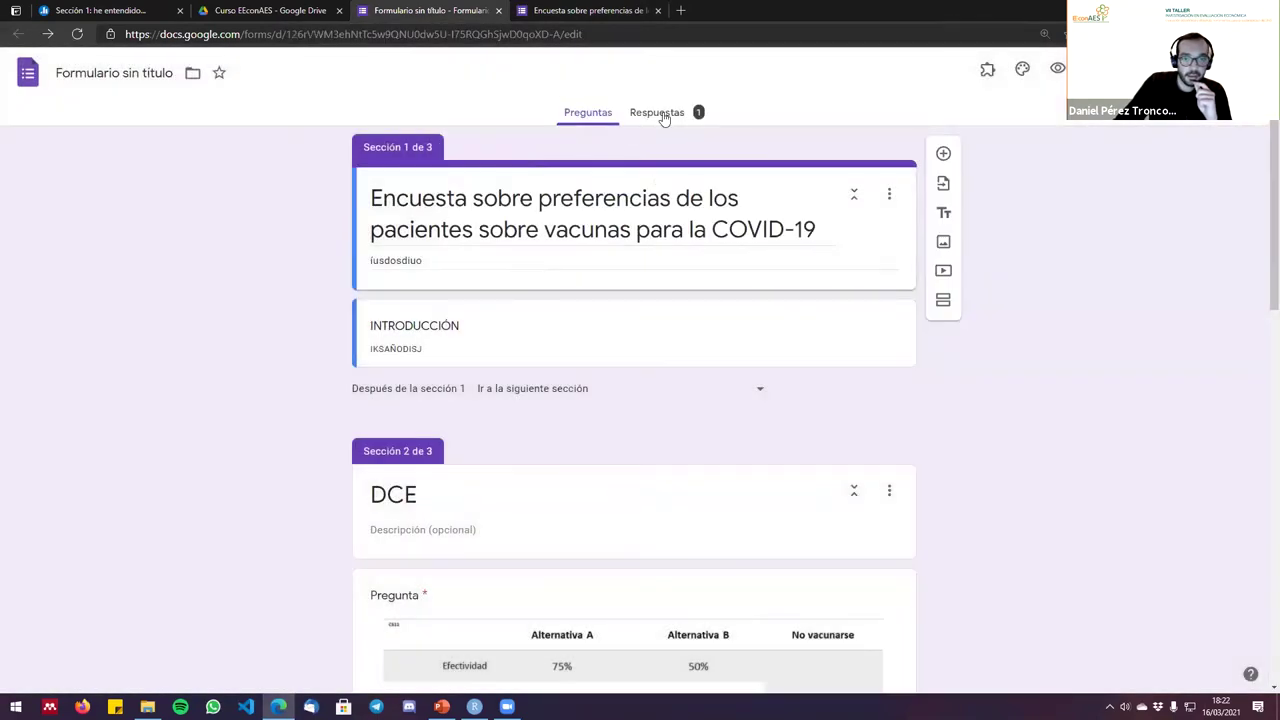
{"action": "left_click", "coordinate": [667, 114]}
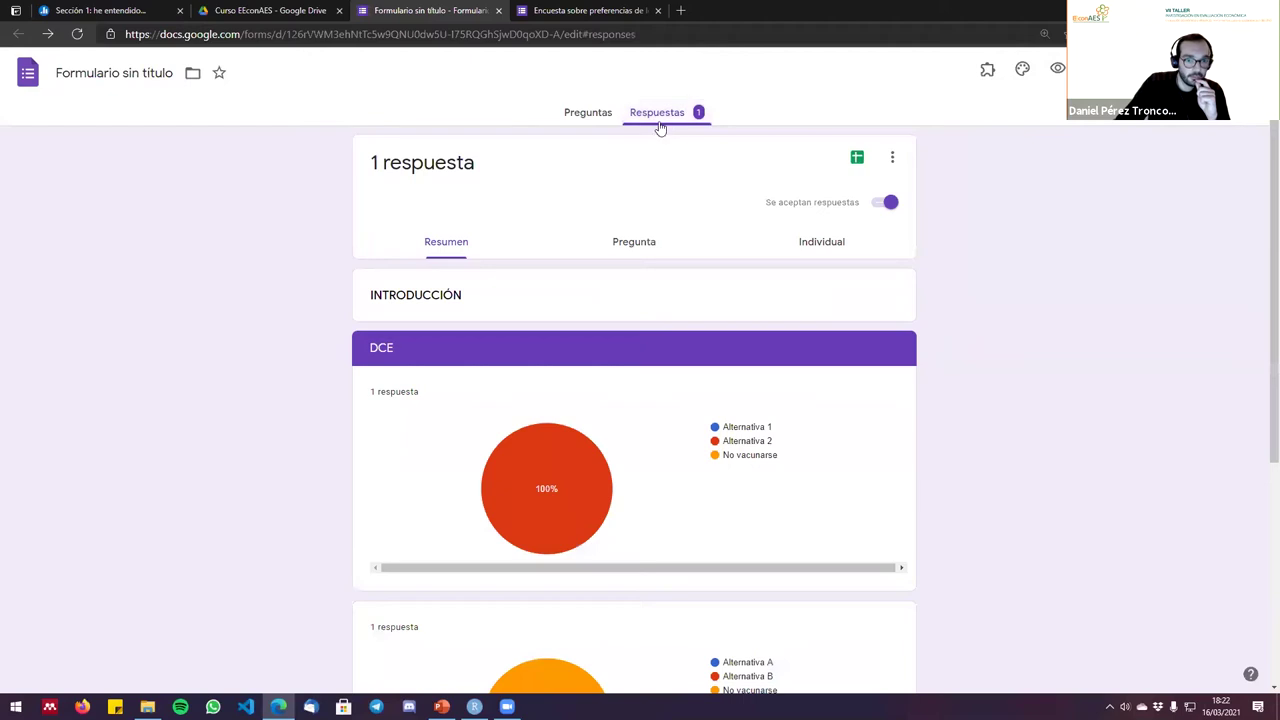
{"action": "left_click", "coordinate": [857, 160]}
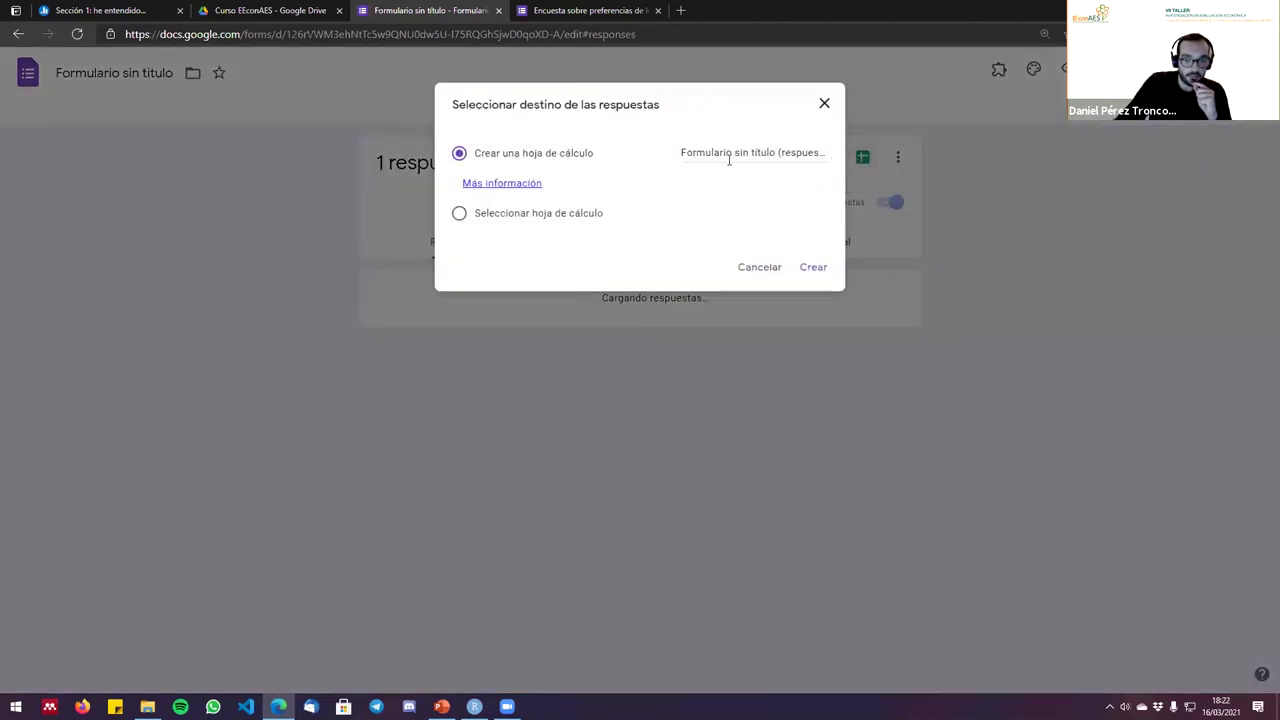
{"action": "left_click", "coordinate": [814, 270]}
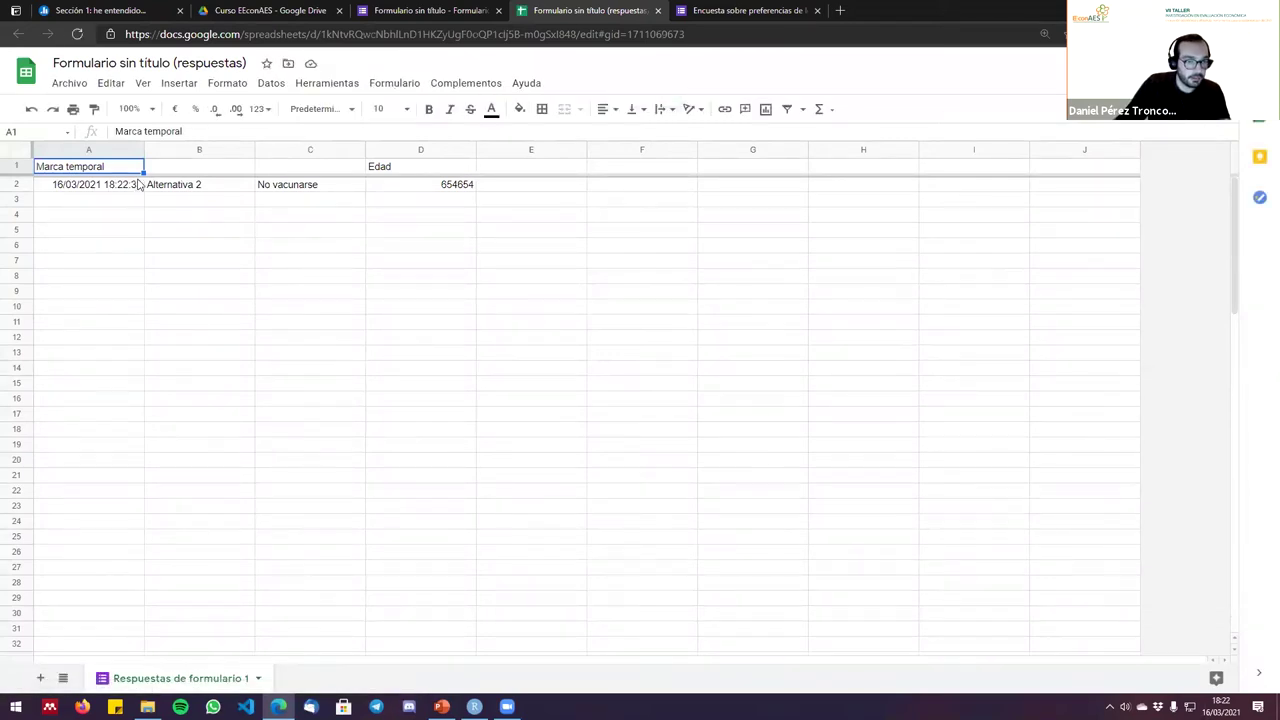
Download the responses spreadsheet as a Microsoft Excel (.xlsx) file.
{"action": "left_click", "coordinate": [68, 84]}
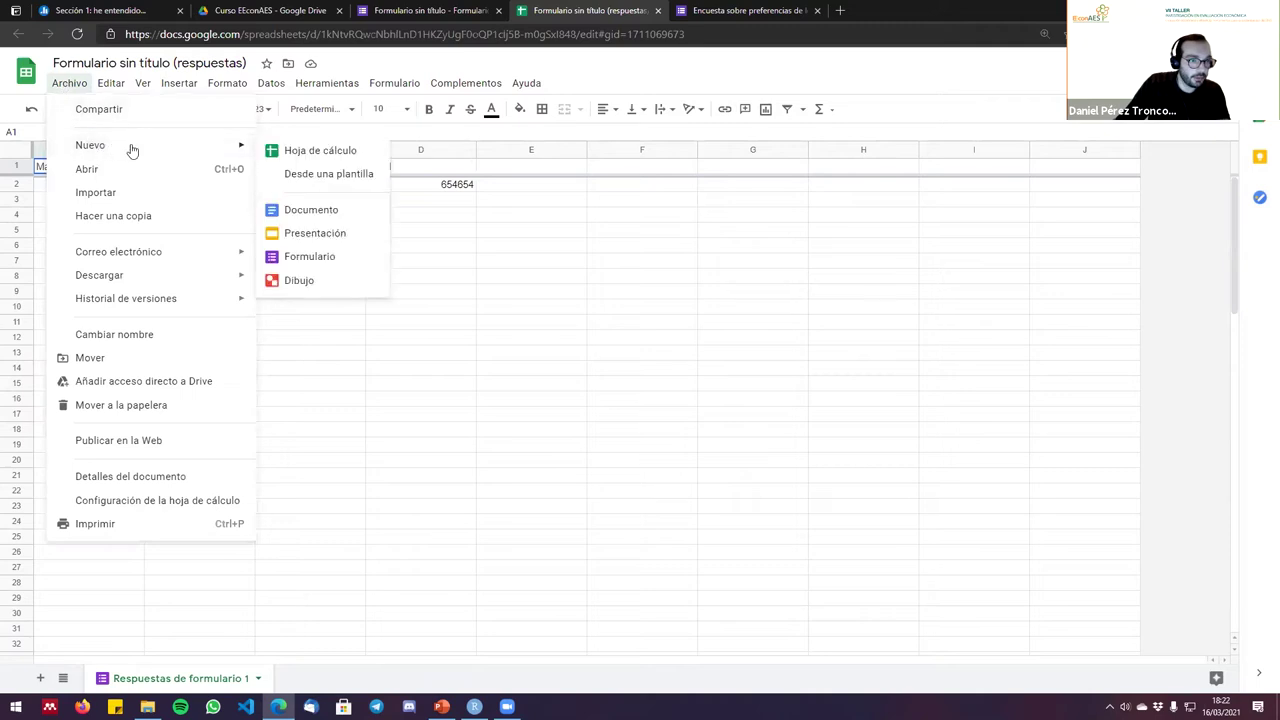
{"action": "mouse_move", "coordinate": [131, 278]}
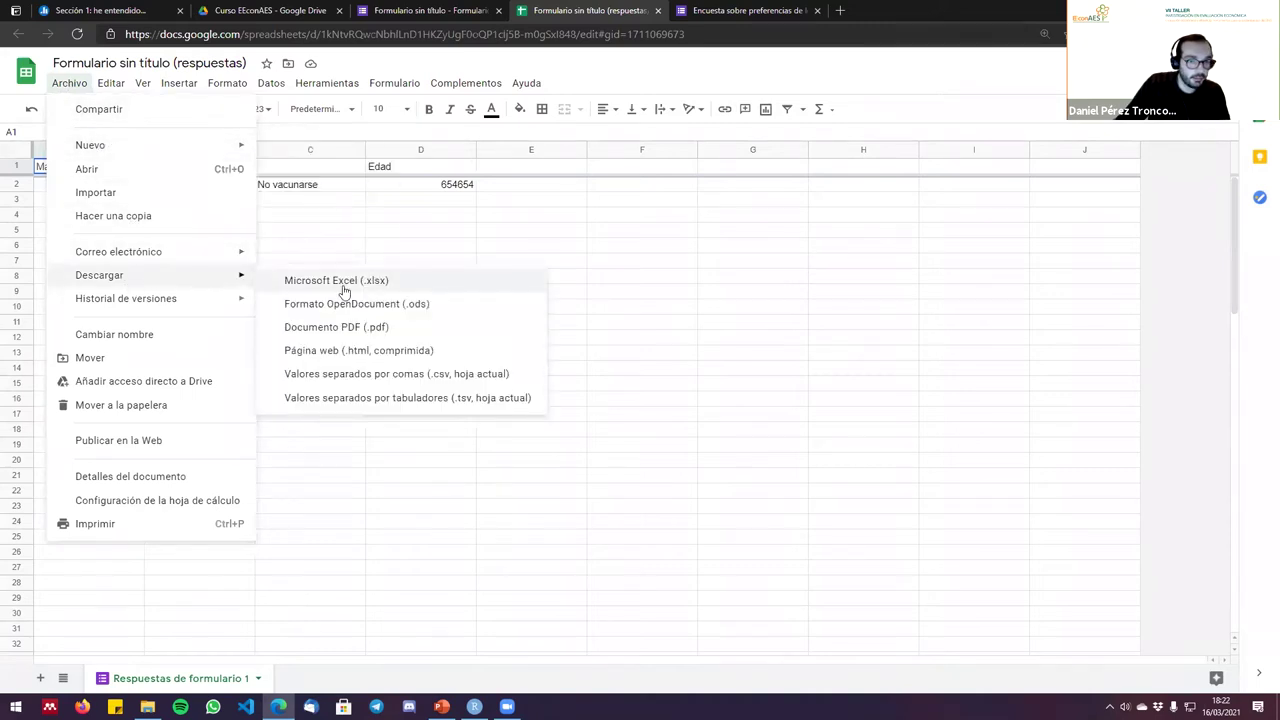
{"action": "left_click", "coordinate": [343, 285]}
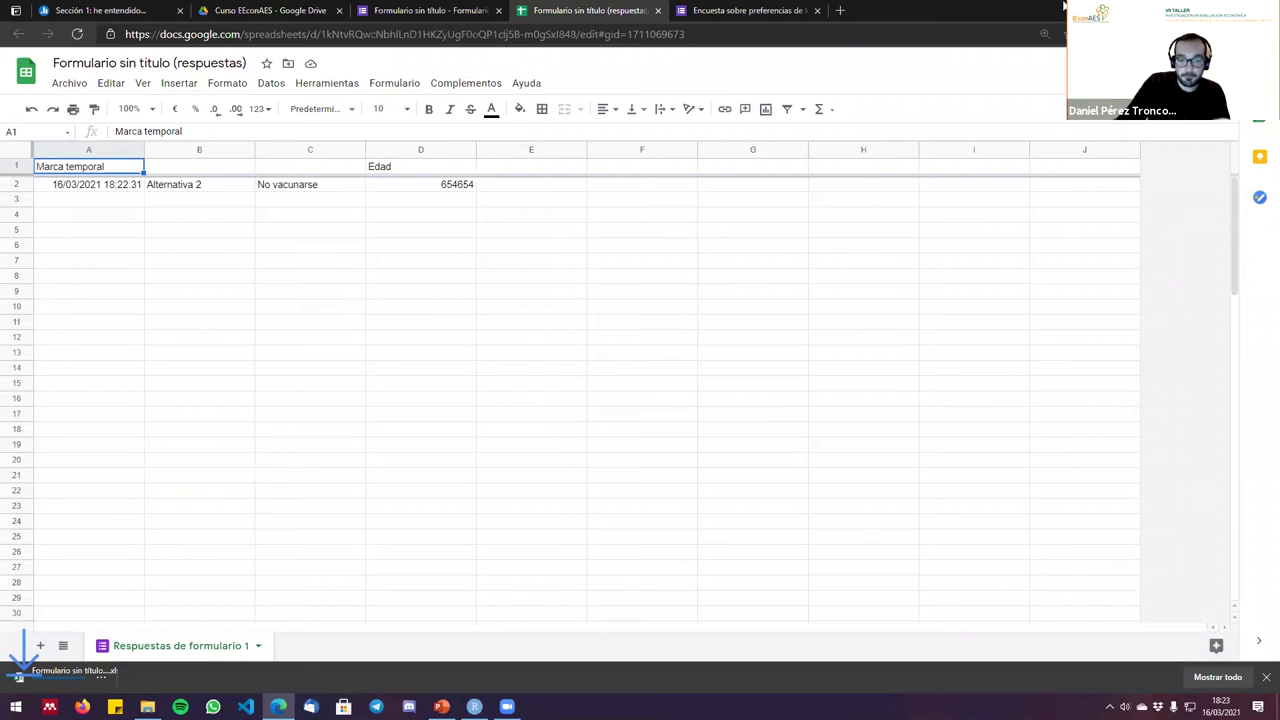
Copy the downloaded workbook into the "Curso DCE EEconAES" folder and open it in a maximized Excel window.
{"action": "key", "text": "alt+Tab"}
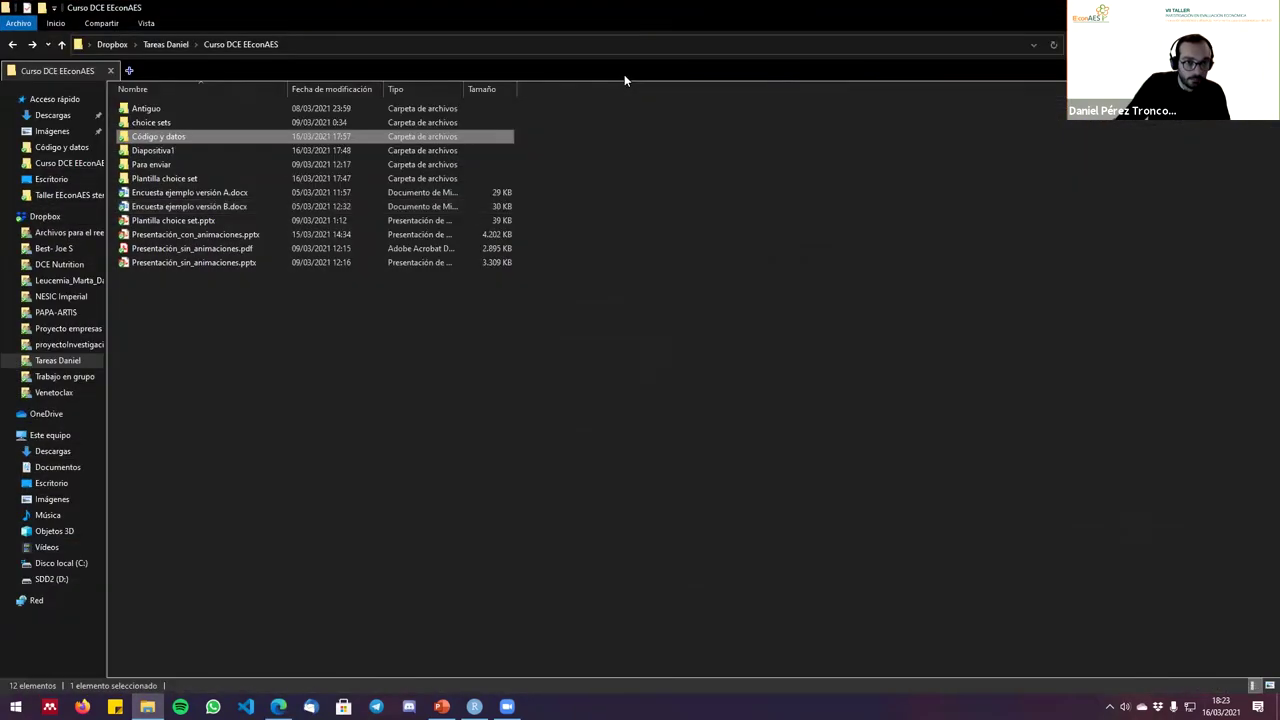
{"action": "key", "text": "super+Down"}
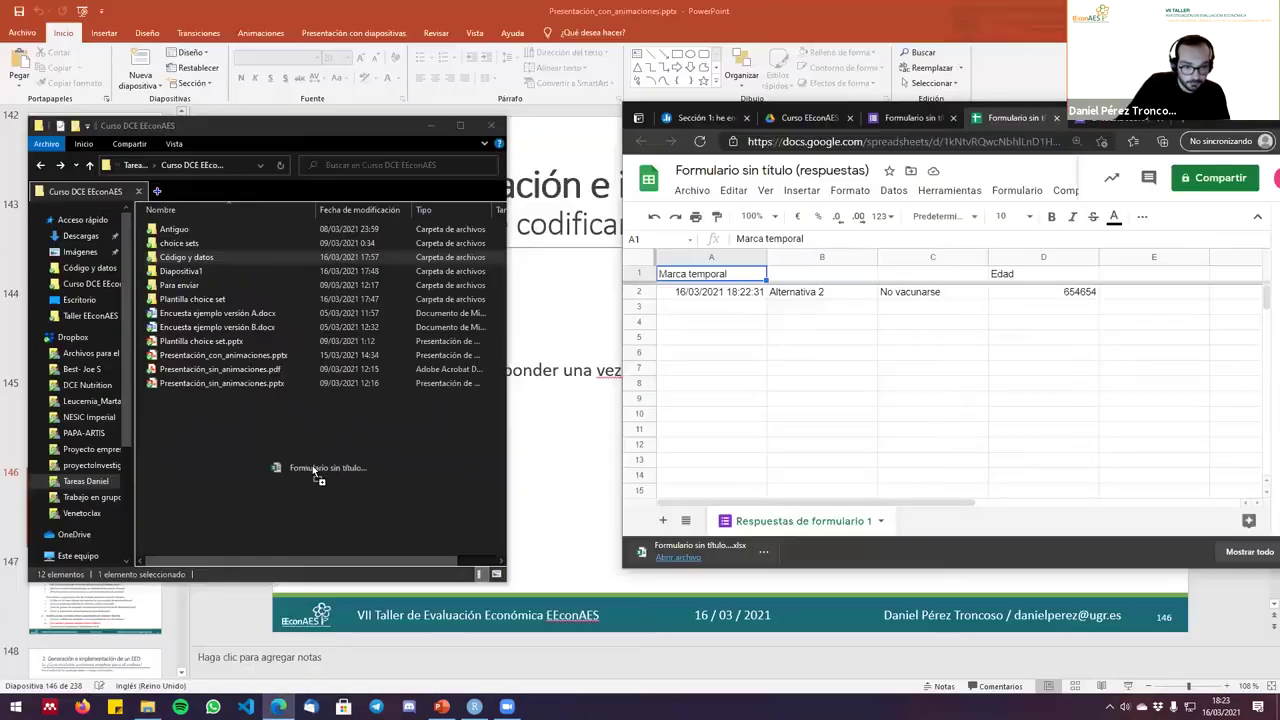
{"action": "double_click", "coordinate": [230, 341]}
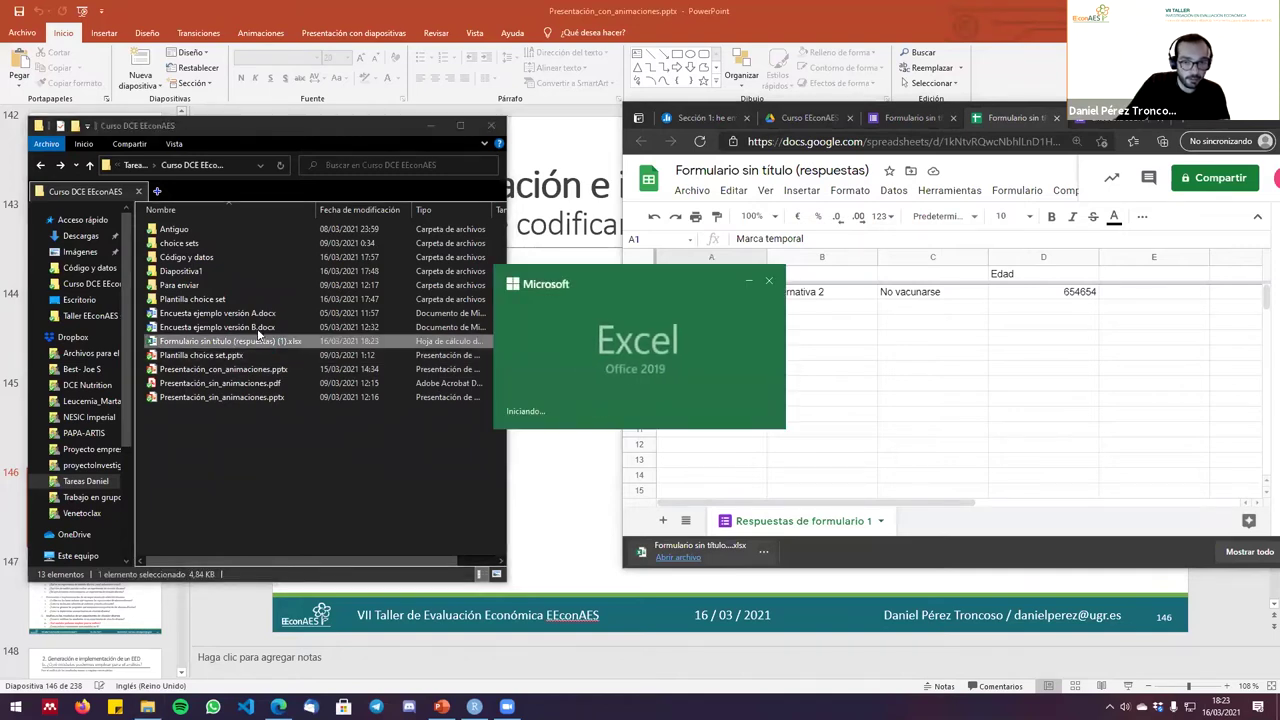
{"action": "key", "text": "super+Up"}
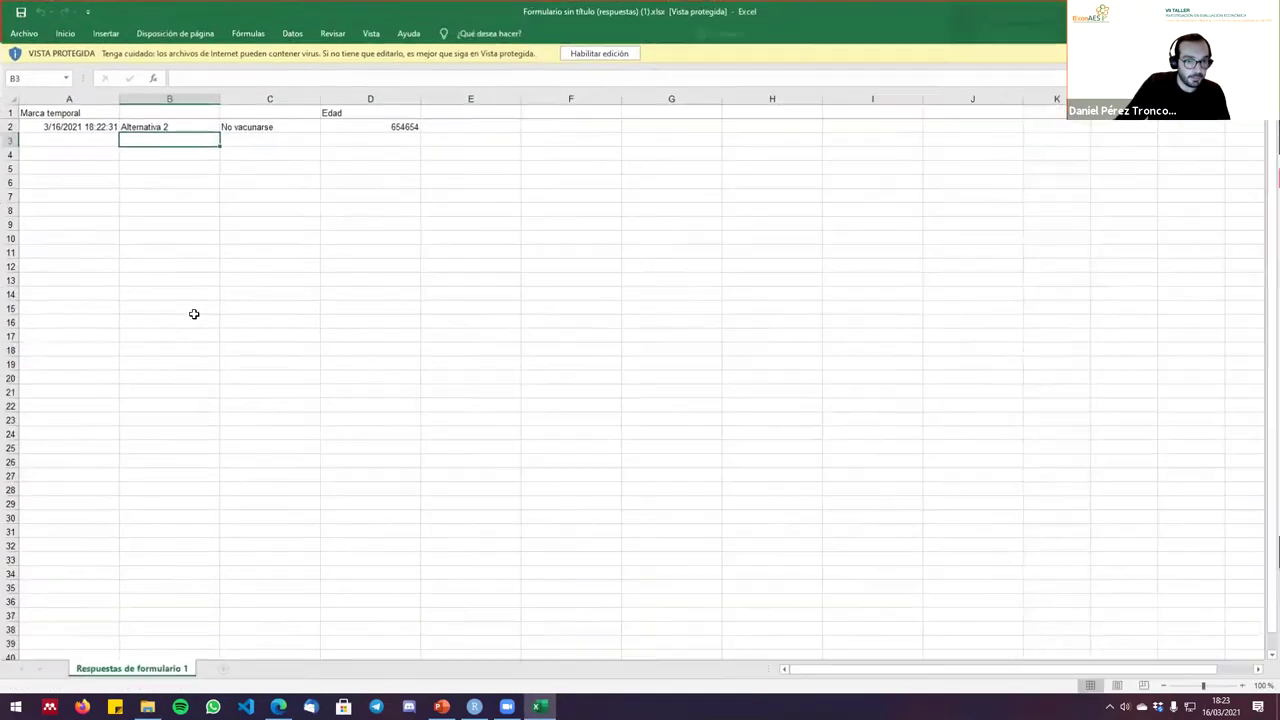
Examine the exported response's timestamp, the two DCE answers with their header cells, and the "Edad" column.
{"action": "left_click_drag", "start_coordinate": [80, 111], "coordinate": [80, 132]}
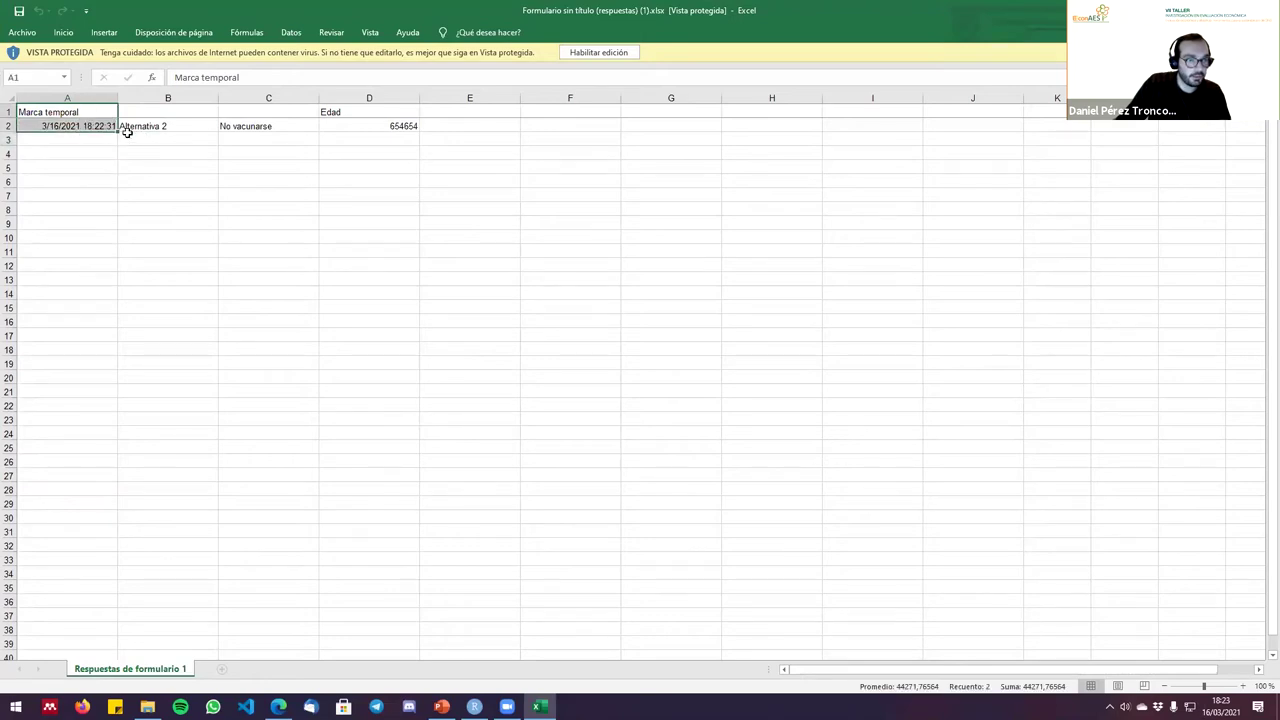
{"action": "left_click_drag", "start_coordinate": [165, 114], "coordinate": [163, 126]}
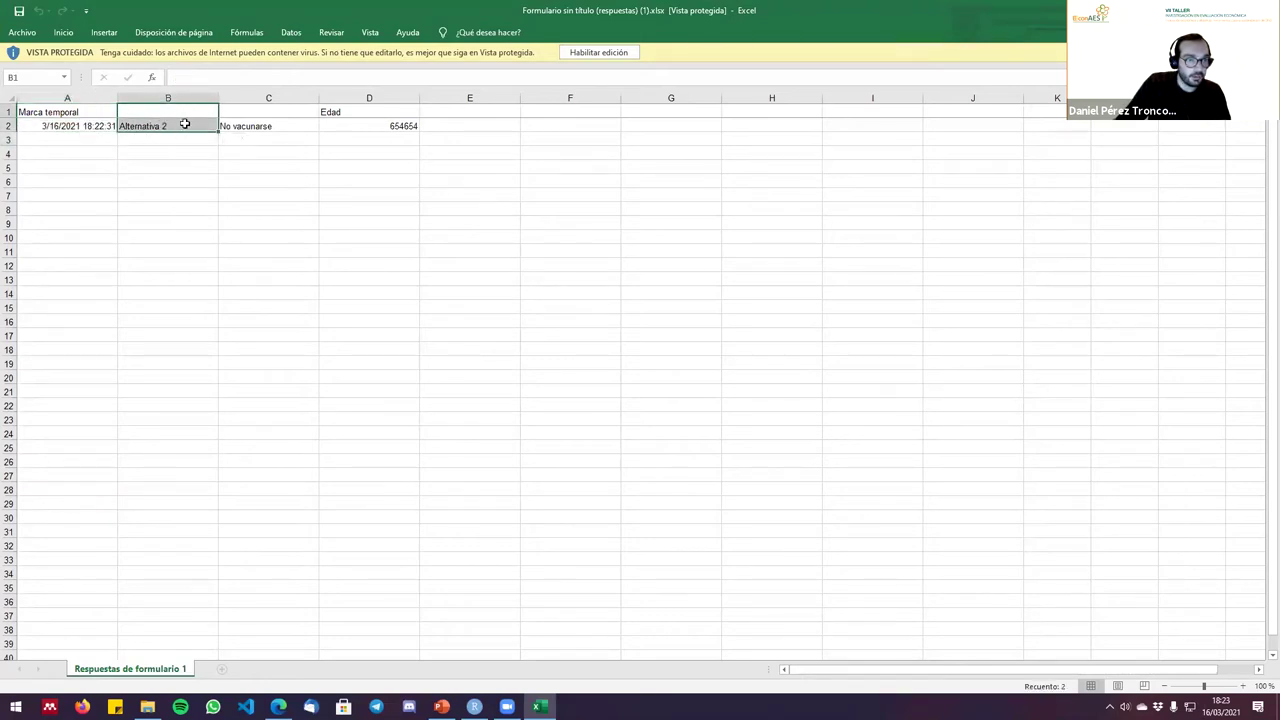
{"action": "left_click", "coordinate": [190, 124]}
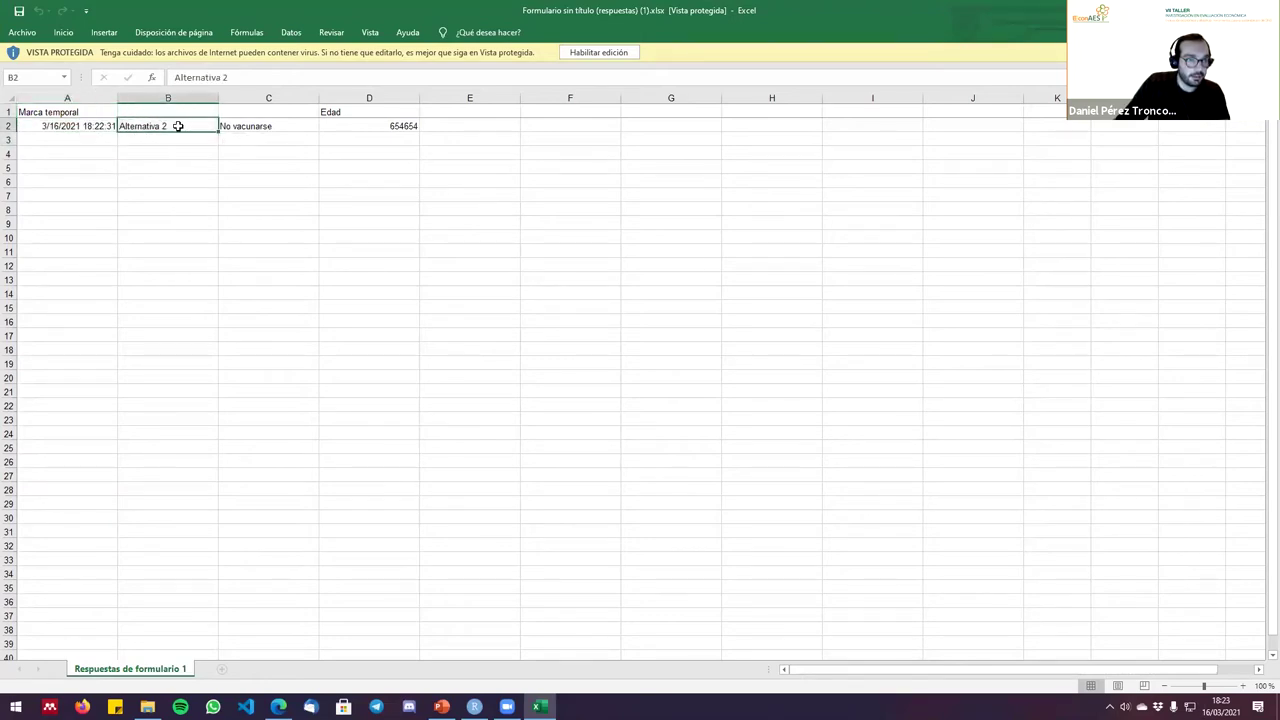
{"action": "left_click", "coordinate": [247, 126]}
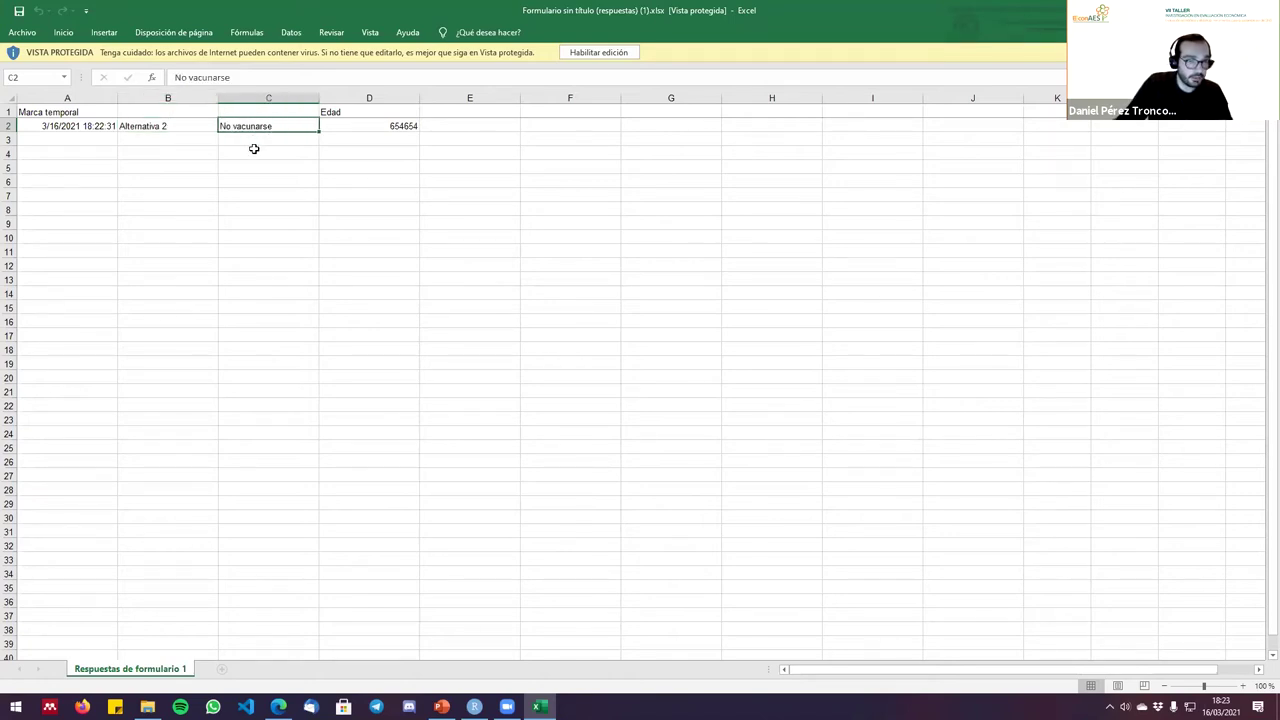
{"action": "left_click", "coordinate": [266, 111]}
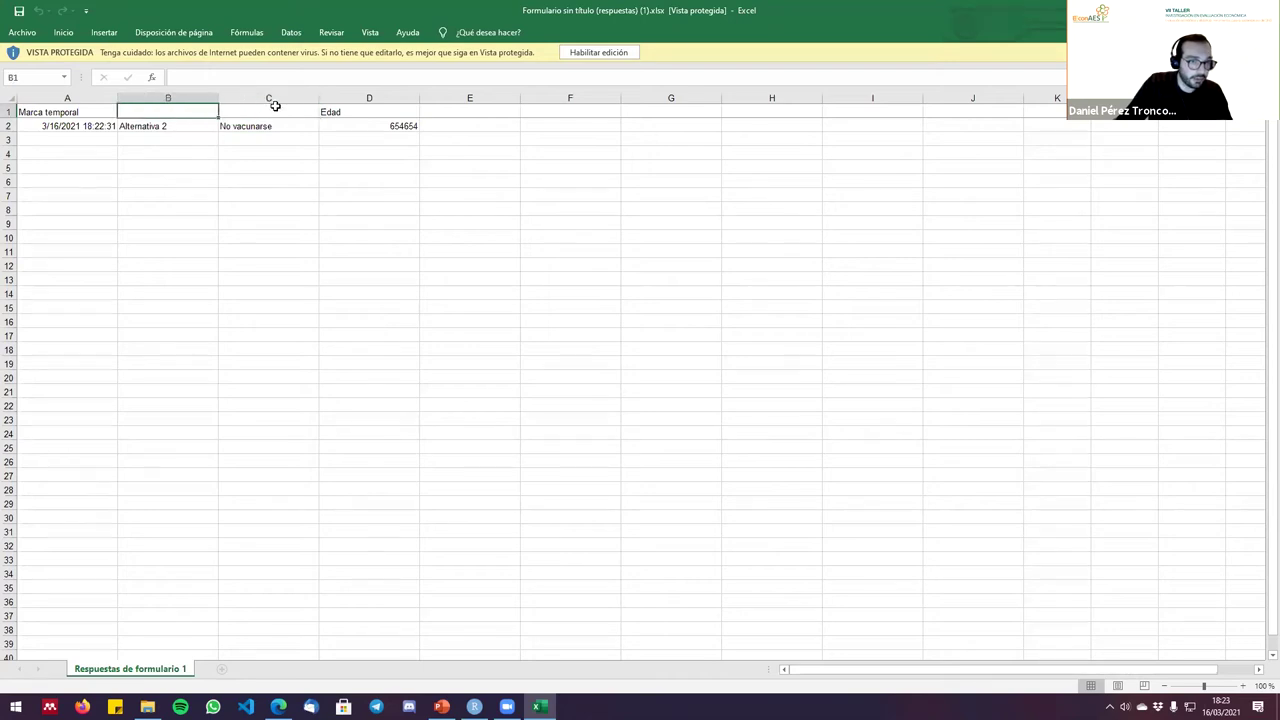
{"action": "left_click", "coordinate": [202, 110]}
{"action": "left_click", "coordinate": [280, 113]}
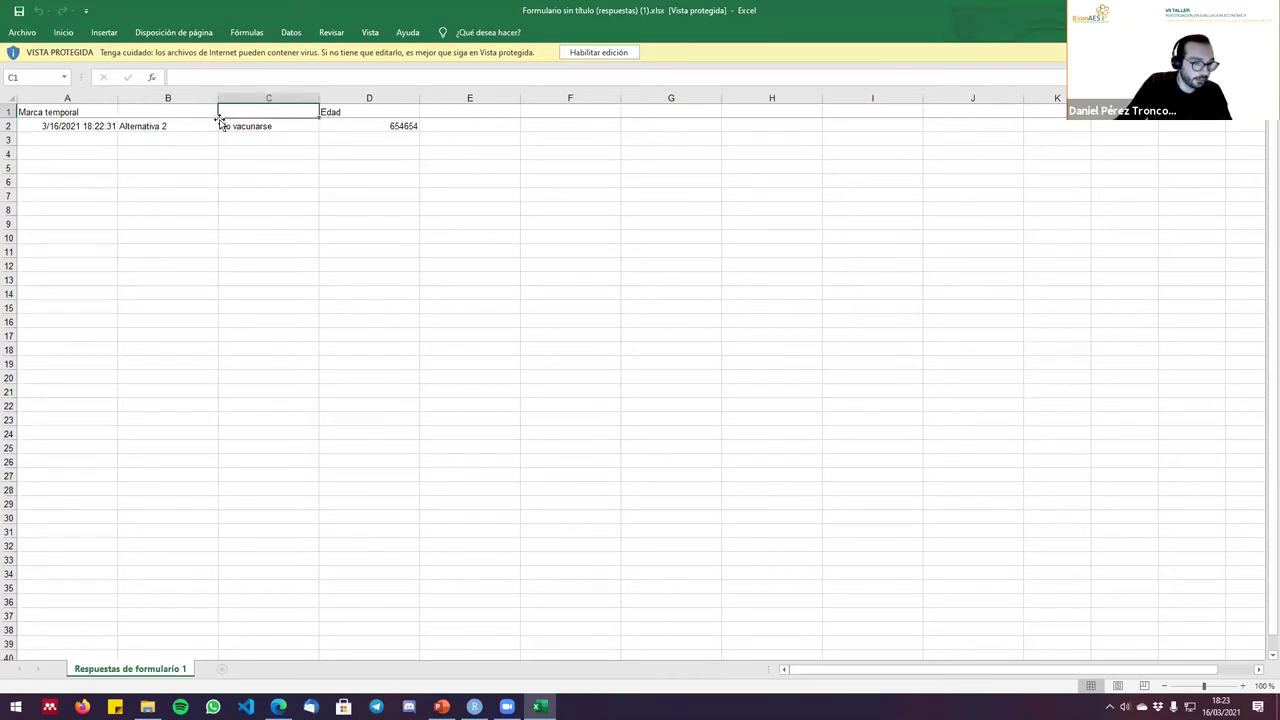
{"action": "left_click", "coordinate": [170, 122]}
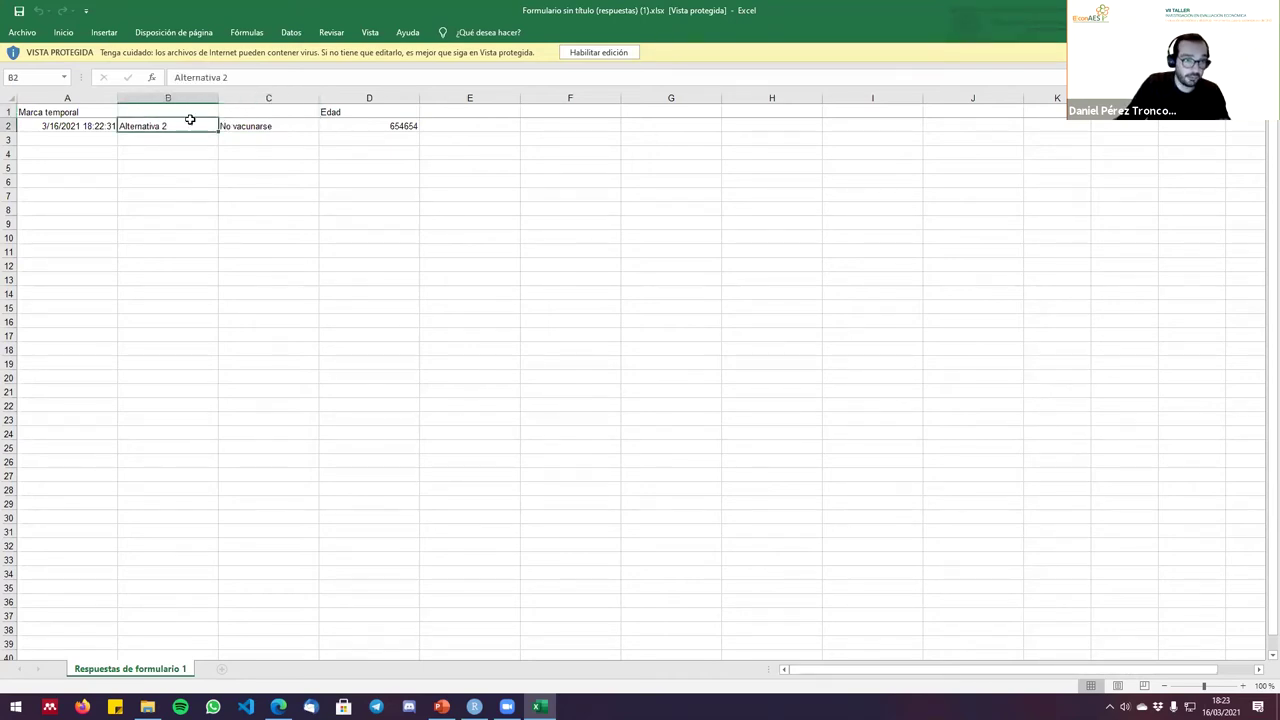
{"action": "left_click", "coordinate": [362, 110]}
{"action": "left_click", "coordinate": [366, 126]}
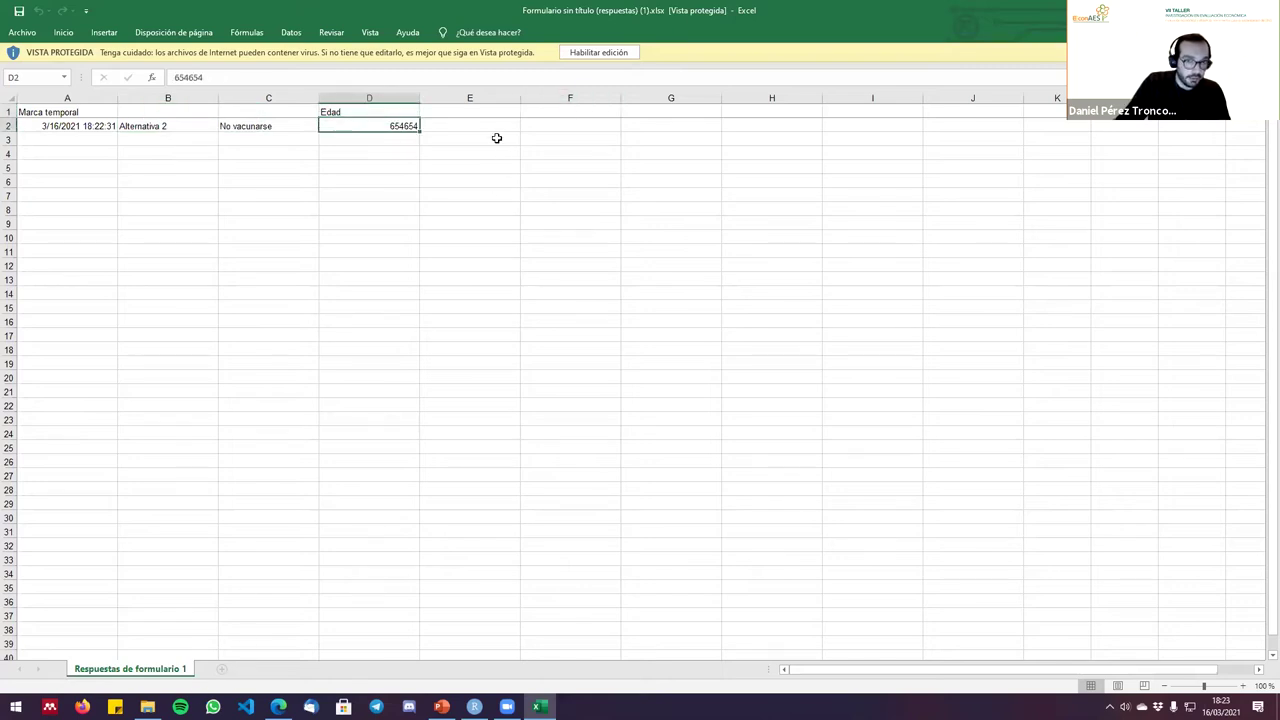
Enable editing of the workbook and add a new sheet with the header "id_encuestado" in cell A1.
{"action": "left_click", "coordinate": [598, 52]}
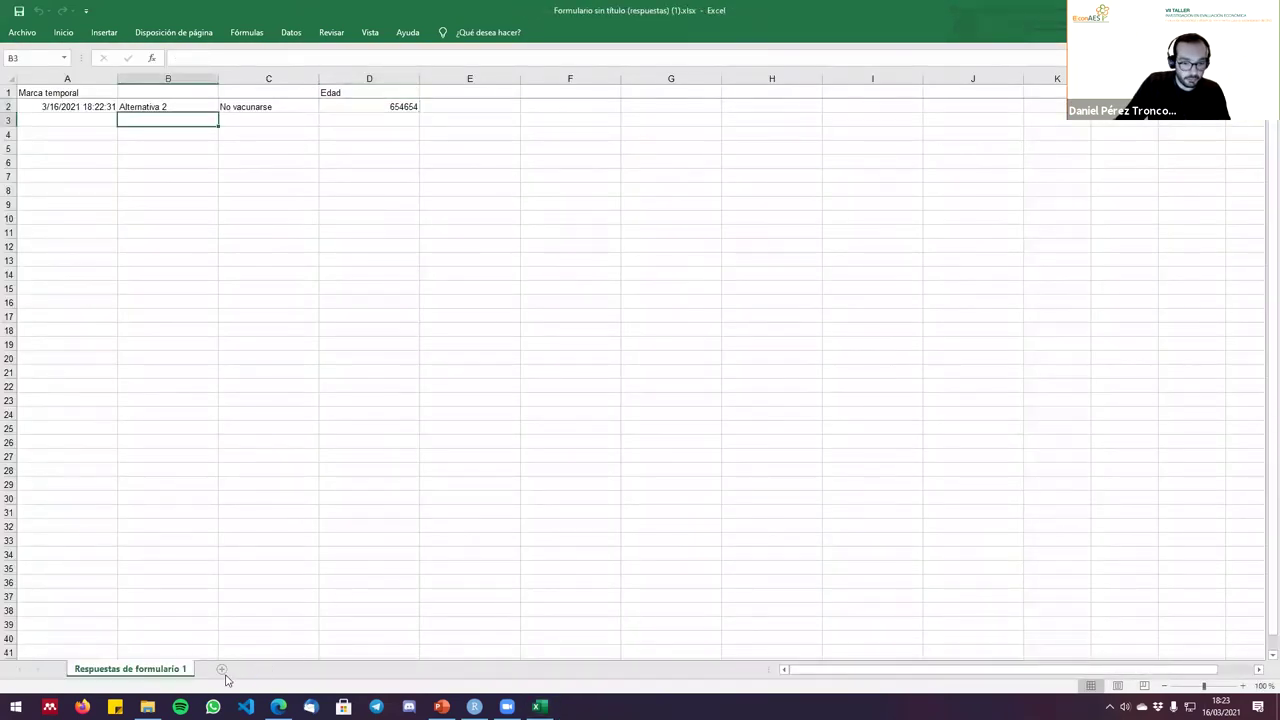
{"action": "left_click", "coordinate": [222, 668]}
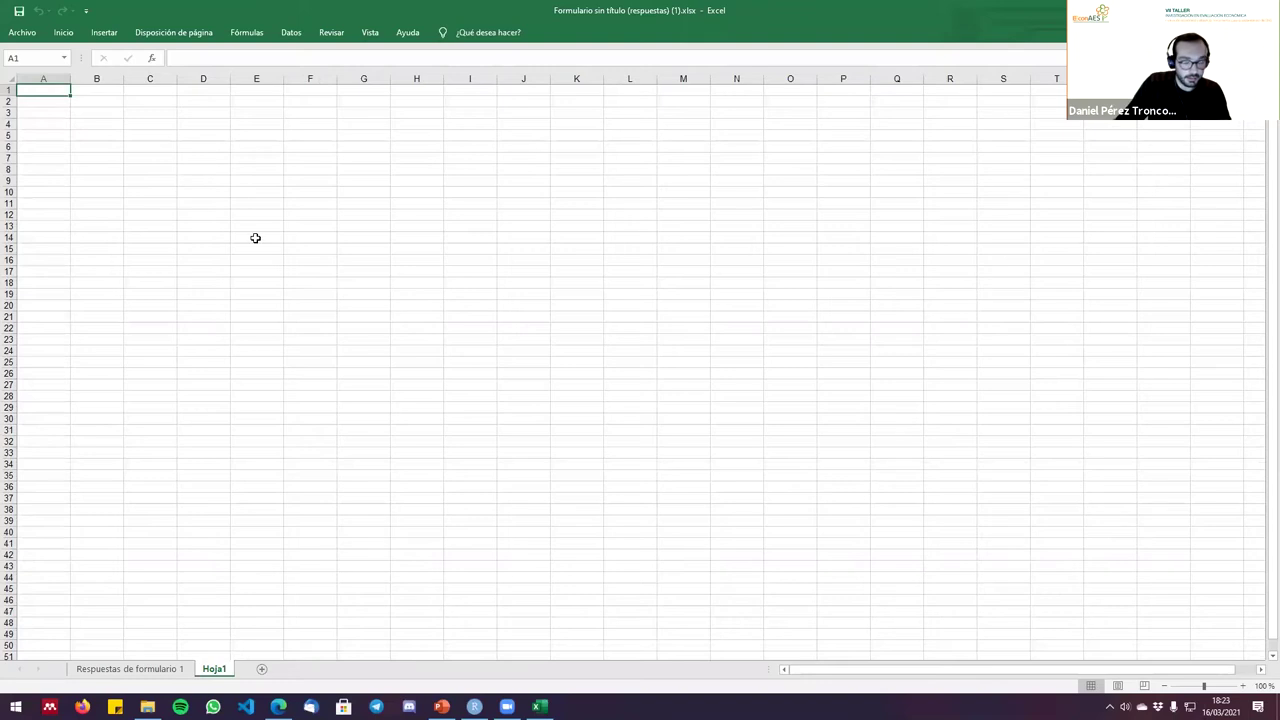
{"action": "type", "text": "id"}
{"action": "key", "text": "Tab"}
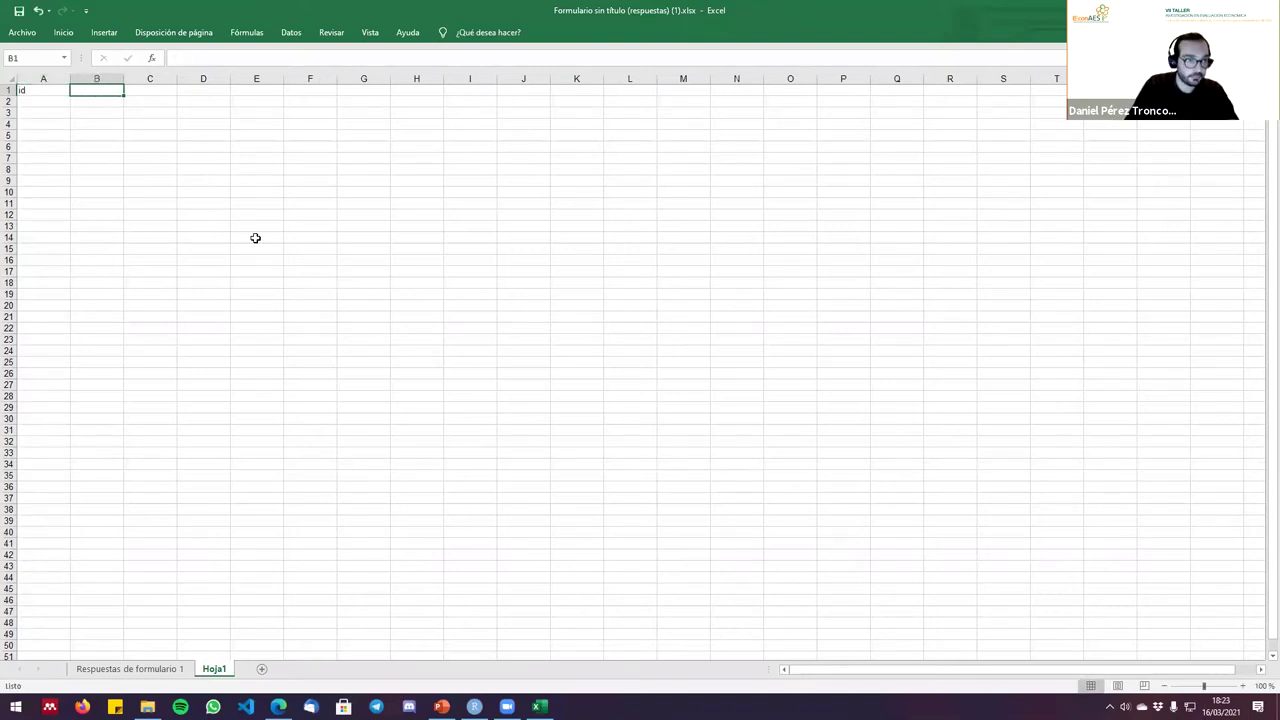
{"action": "key", "text": "Left"}
{"action": "key", "text": "BackSpace"}
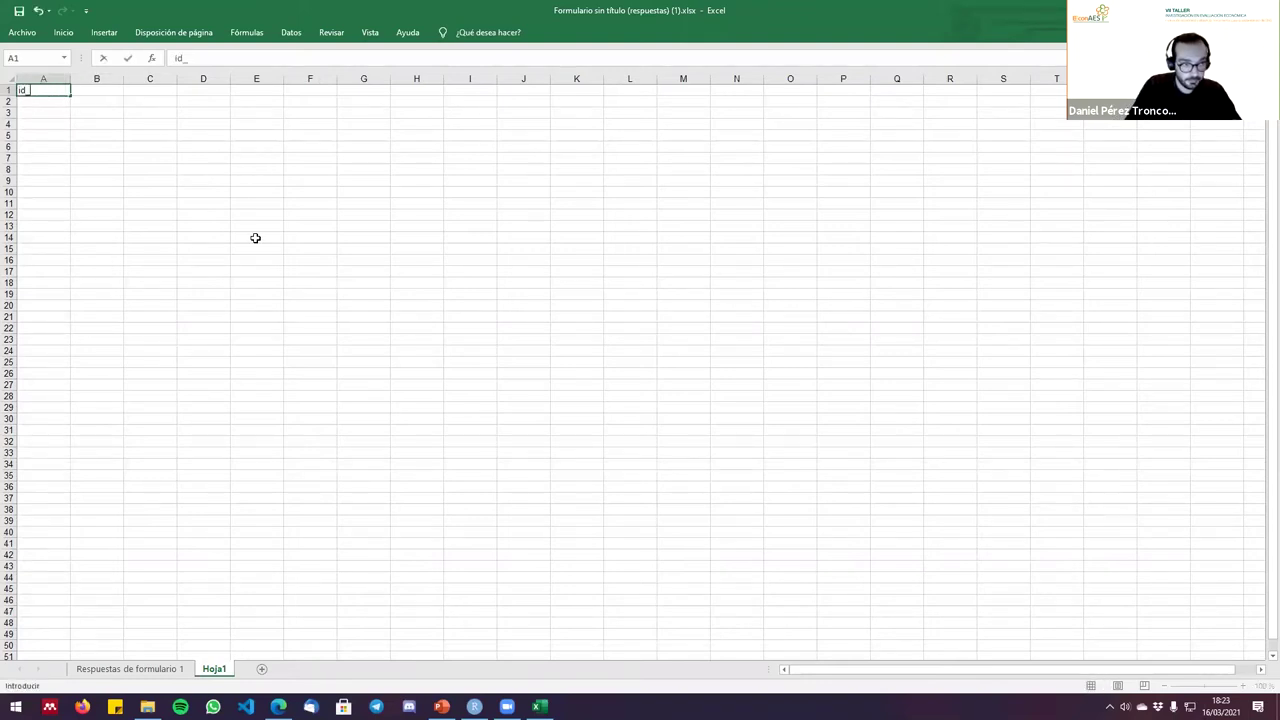
{"action": "type", "text": "id_encuesr"}
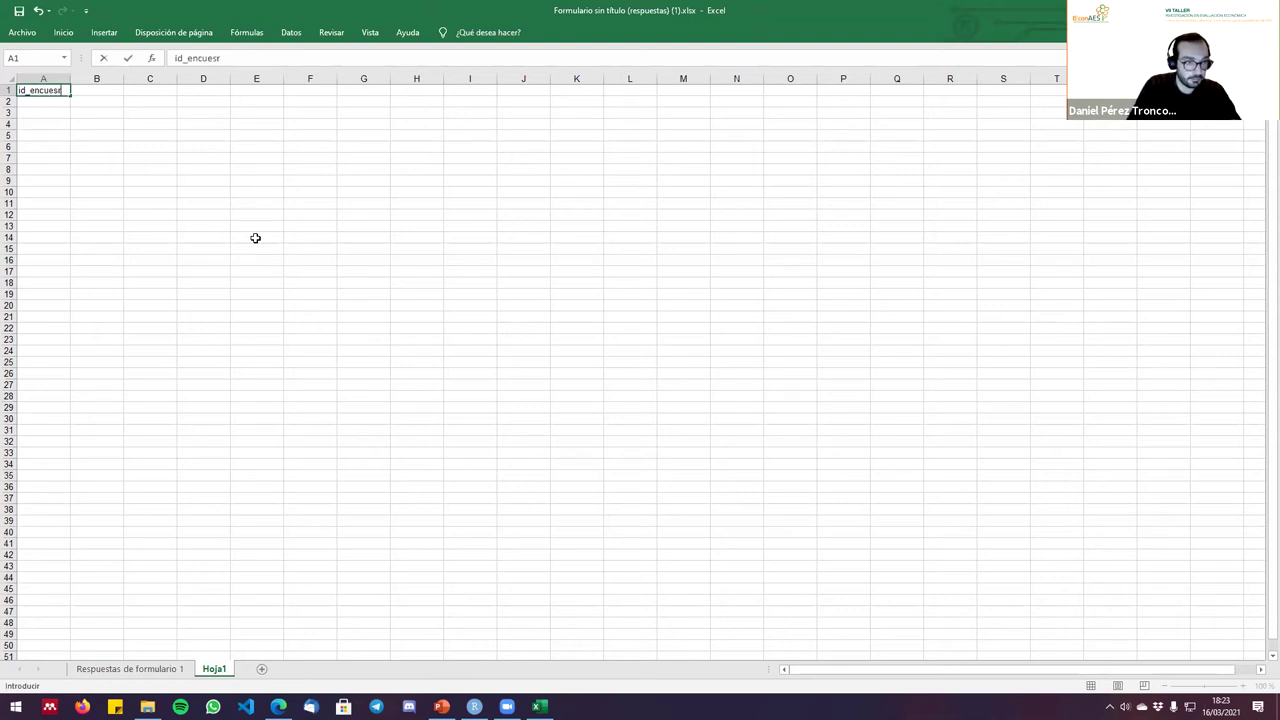
{"action": "type", "text": "tado"}
{"action": "key", "text": "Tab"}
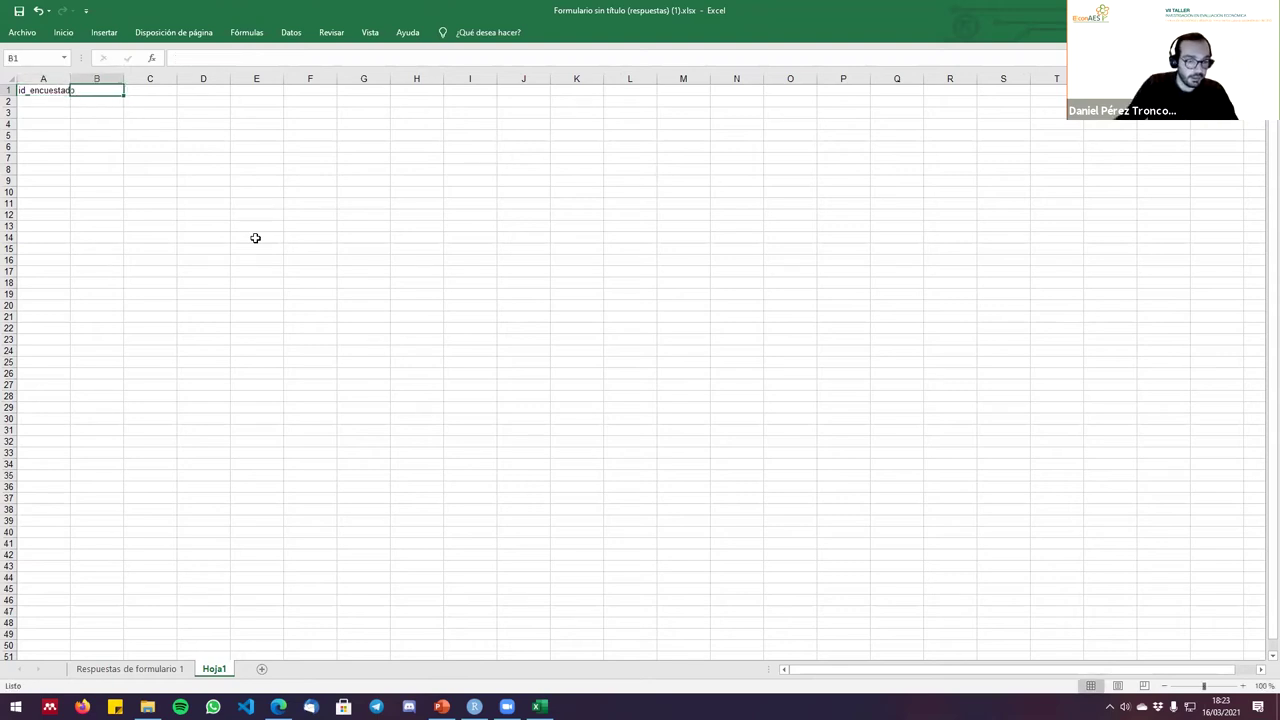
Add the column headers "cs" in B1 and "iuc" in C1 of the new sheet.
{"action": "type", "text": "cs"}
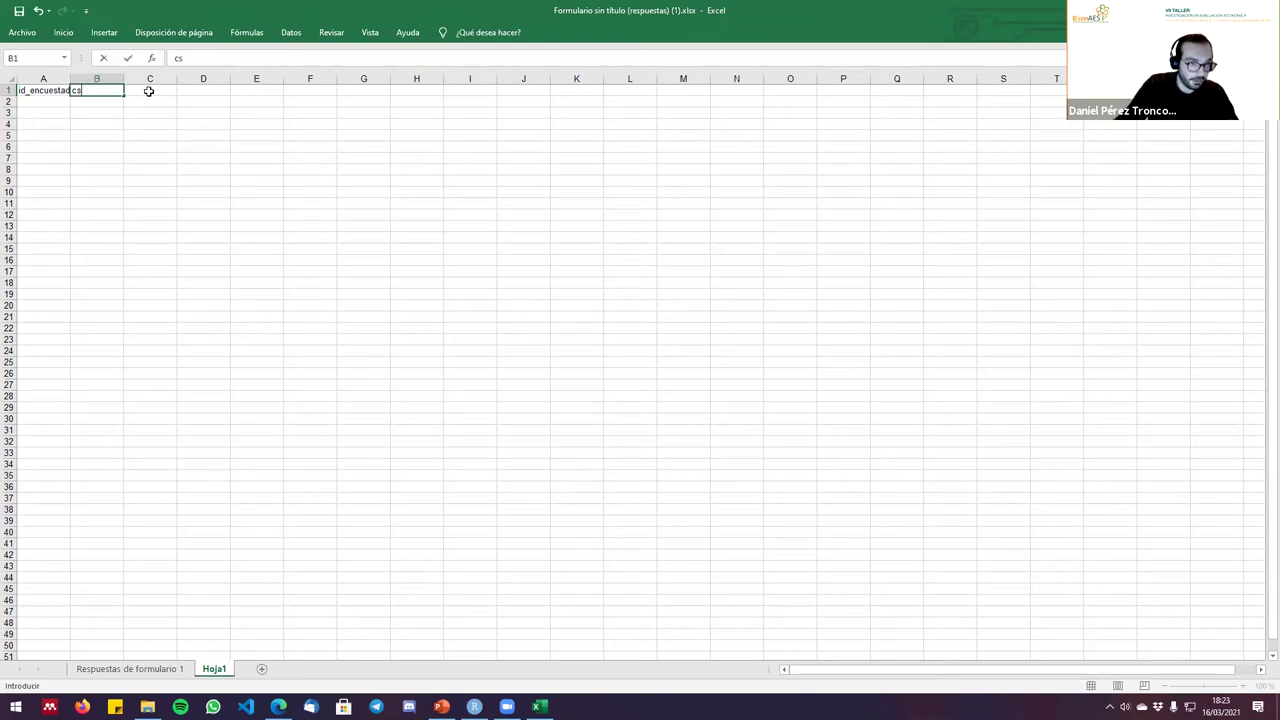
{"action": "key", "text": "Tab"}
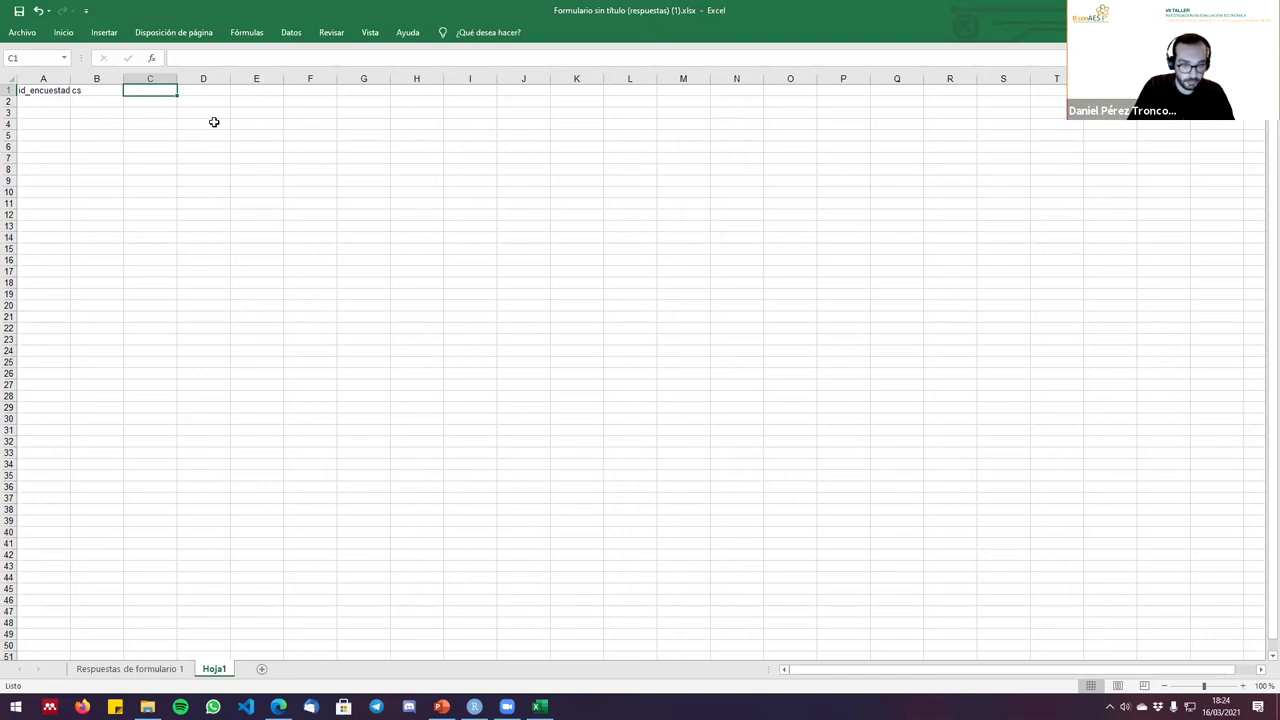
{"action": "type", "text": "iuc"}
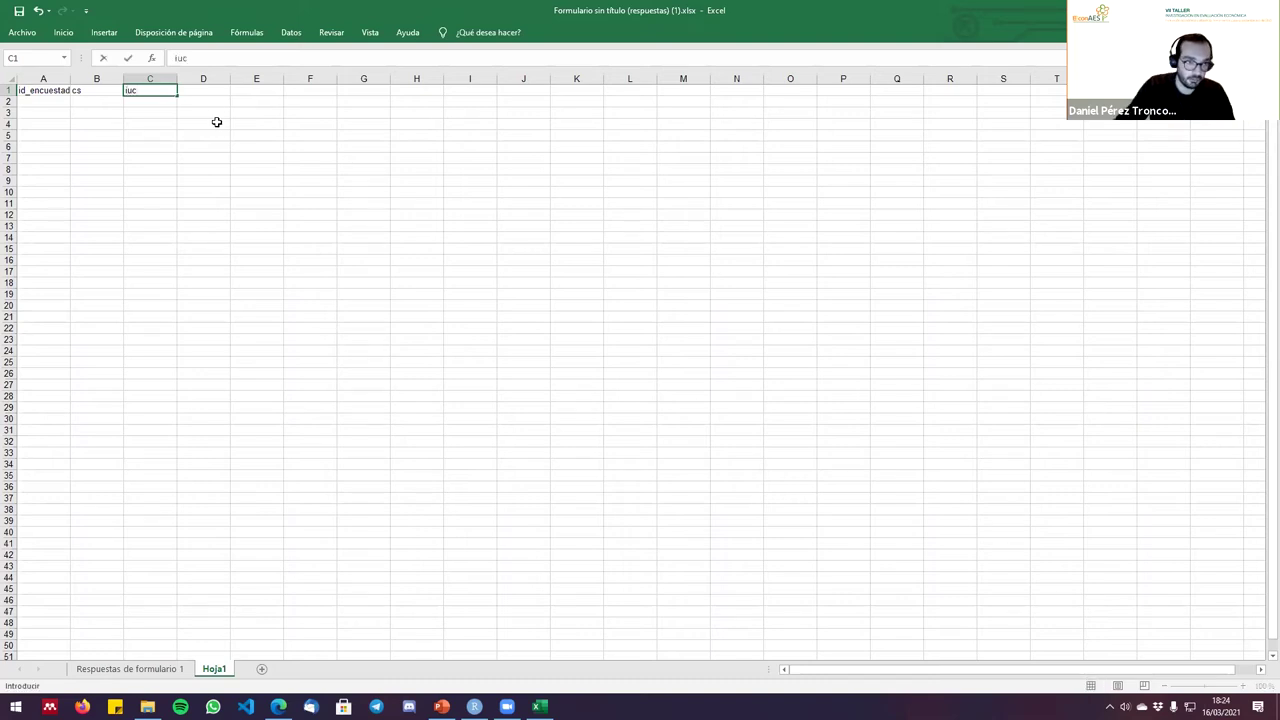
{"action": "left_click", "coordinate": [205, 89]}
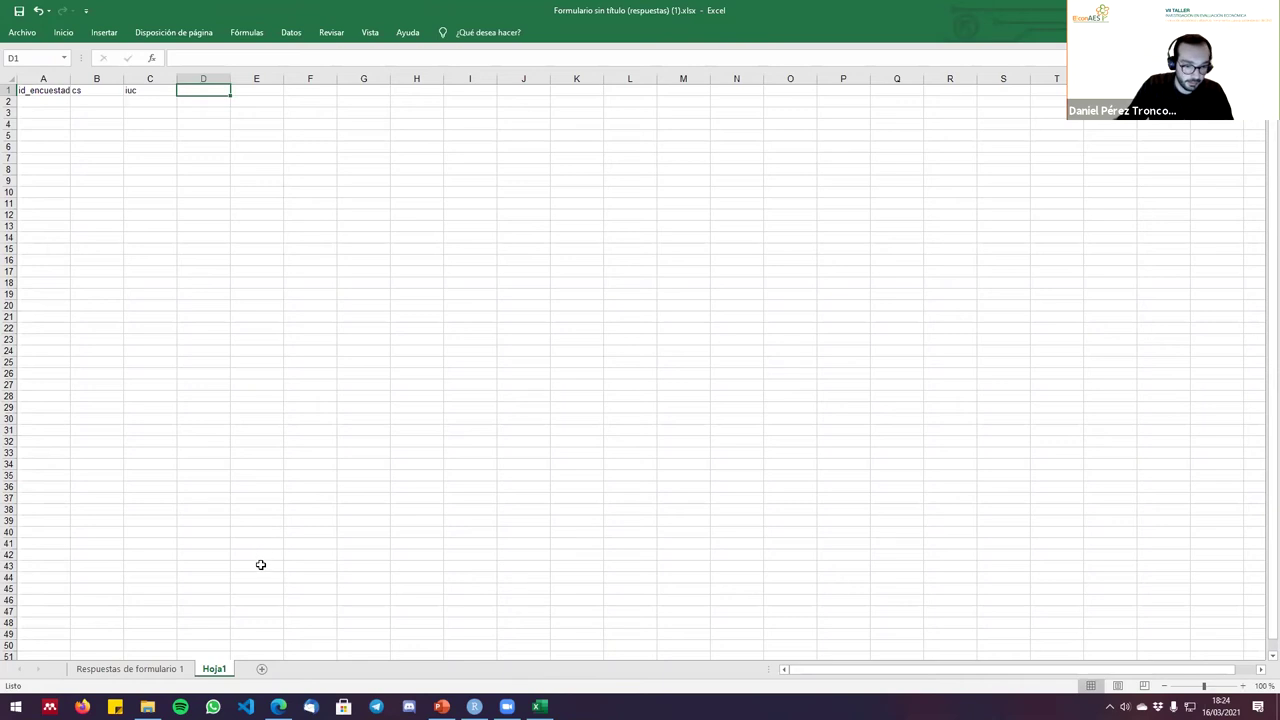
Consult the coded-results table on slide 144 in PowerPoint and add the headers "alt" in D1 and "choice" in E1 of Hoja1.
{"action": "left_click", "coordinate": [145, 668]}
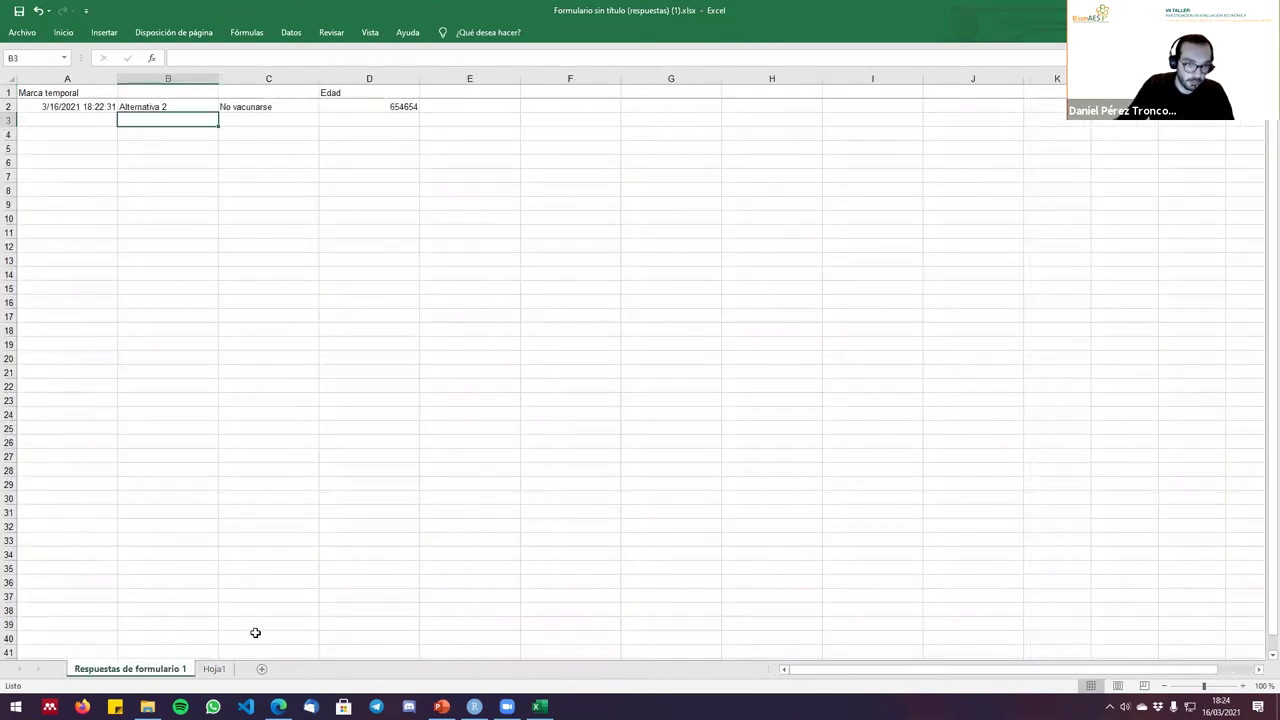
{"action": "left_click", "coordinate": [214, 669]}
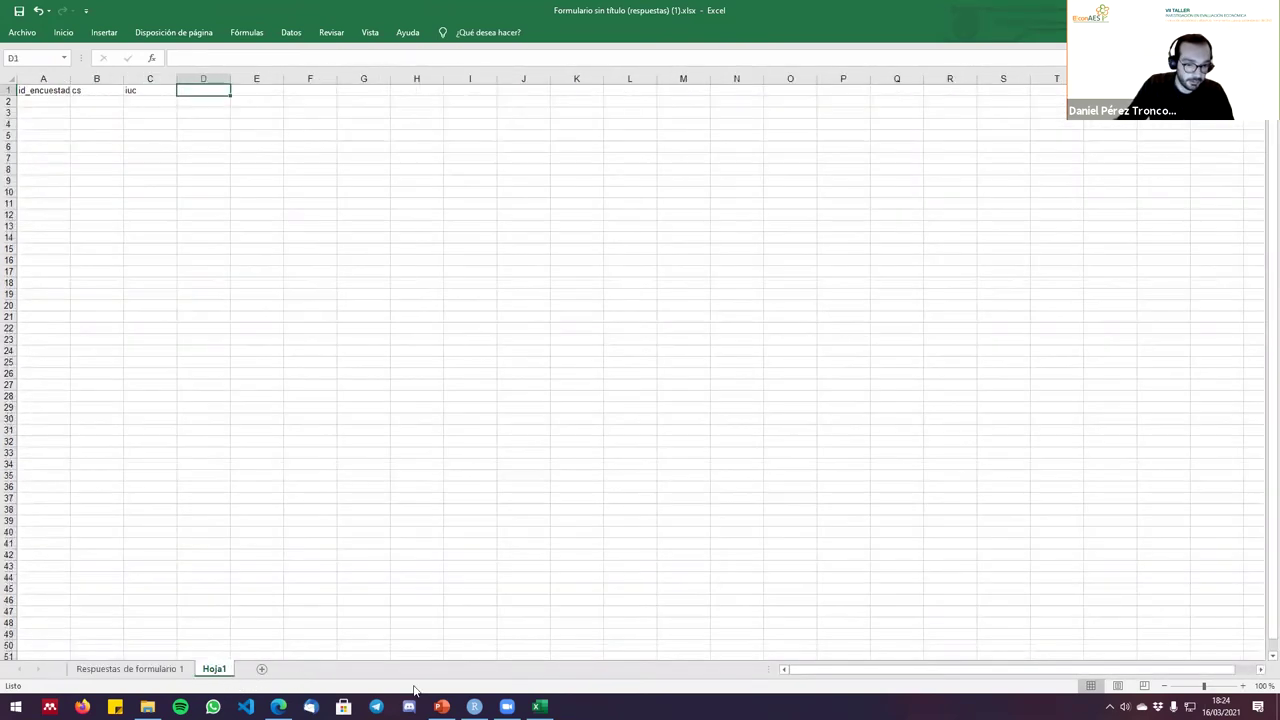
{"action": "left_click", "coordinate": [441, 706]}
{"action": "key", "text": "Up"}
{"action": "key", "text": "Up"}
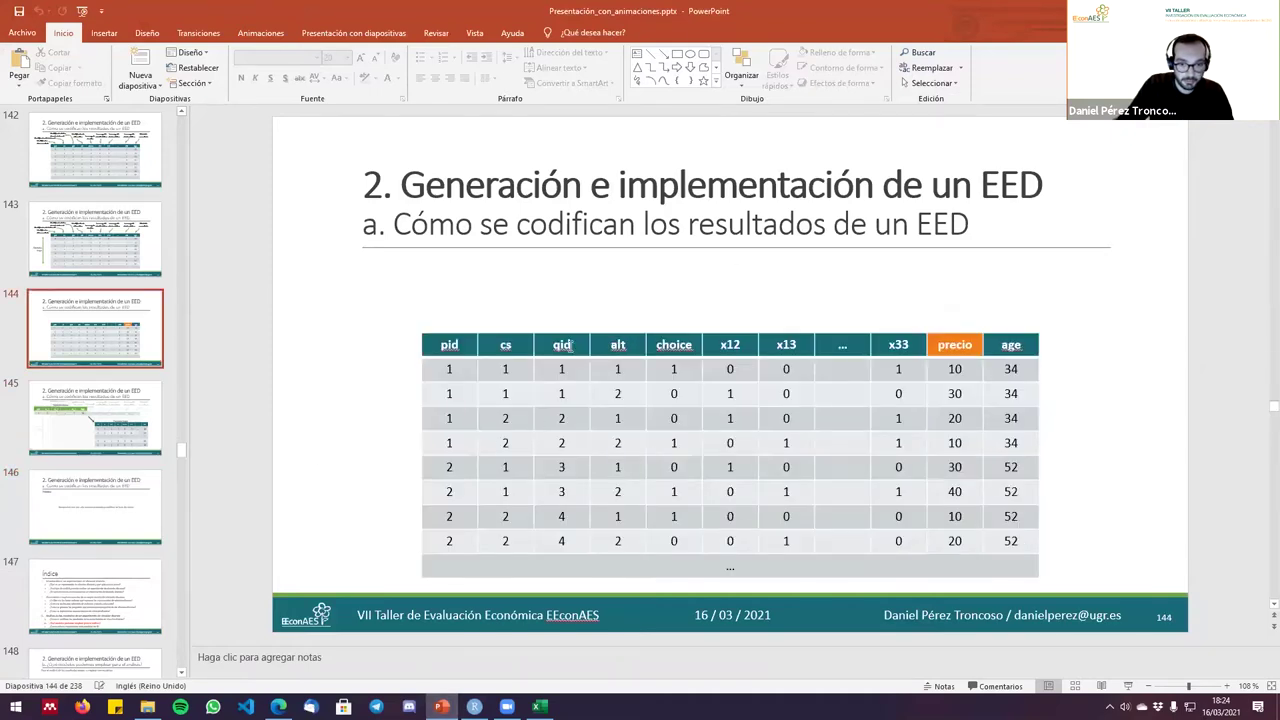
{"action": "key", "text": "alt+Tab"}
{"action": "type", "text": "alt"}
{"action": "key", "text": "Tab"}
{"action": "key", "text": "alt+Tab"}
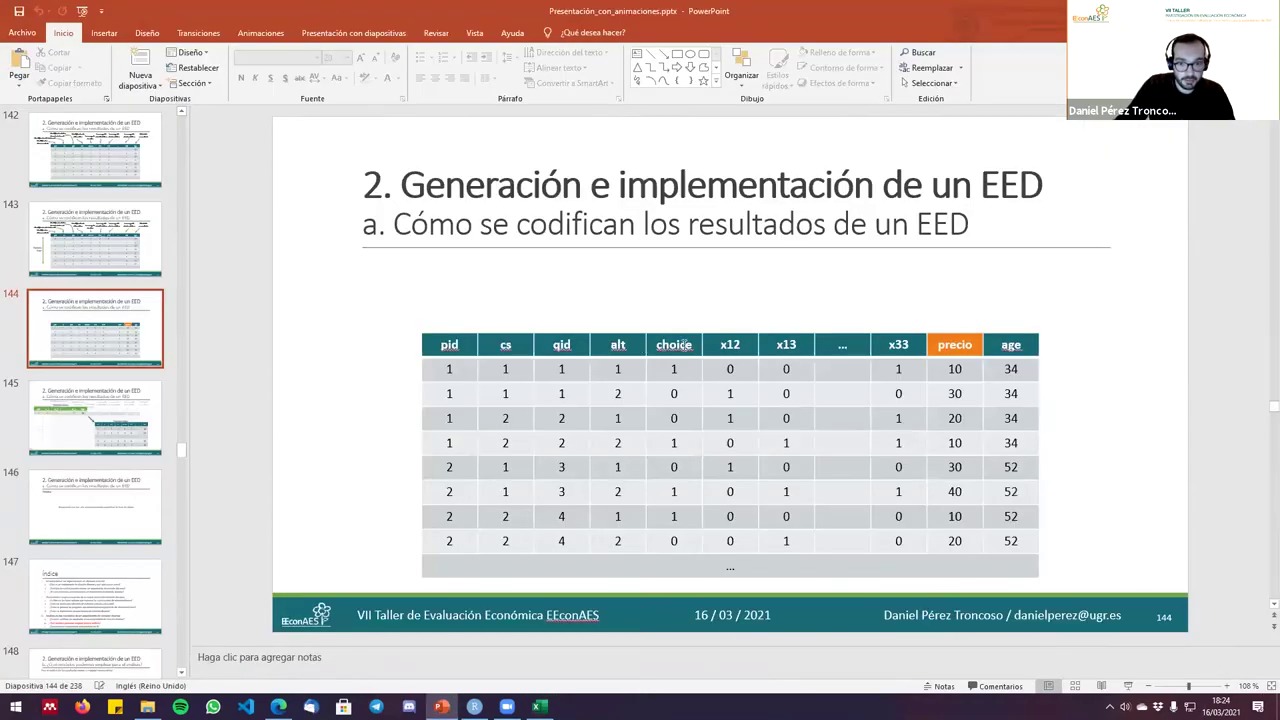
{"action": "key", "text": "alt+Tab"}
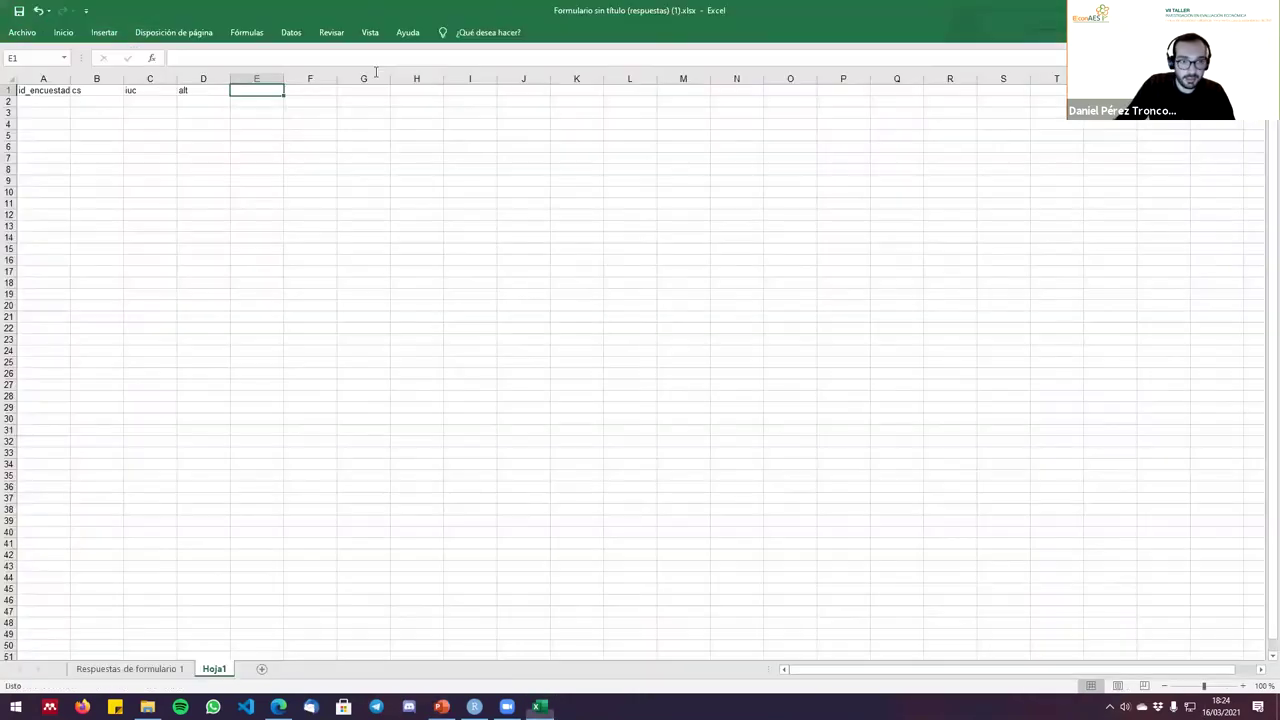
{"action": "type", "text": "choice"}
{"action": "key", "text": "Tab"}
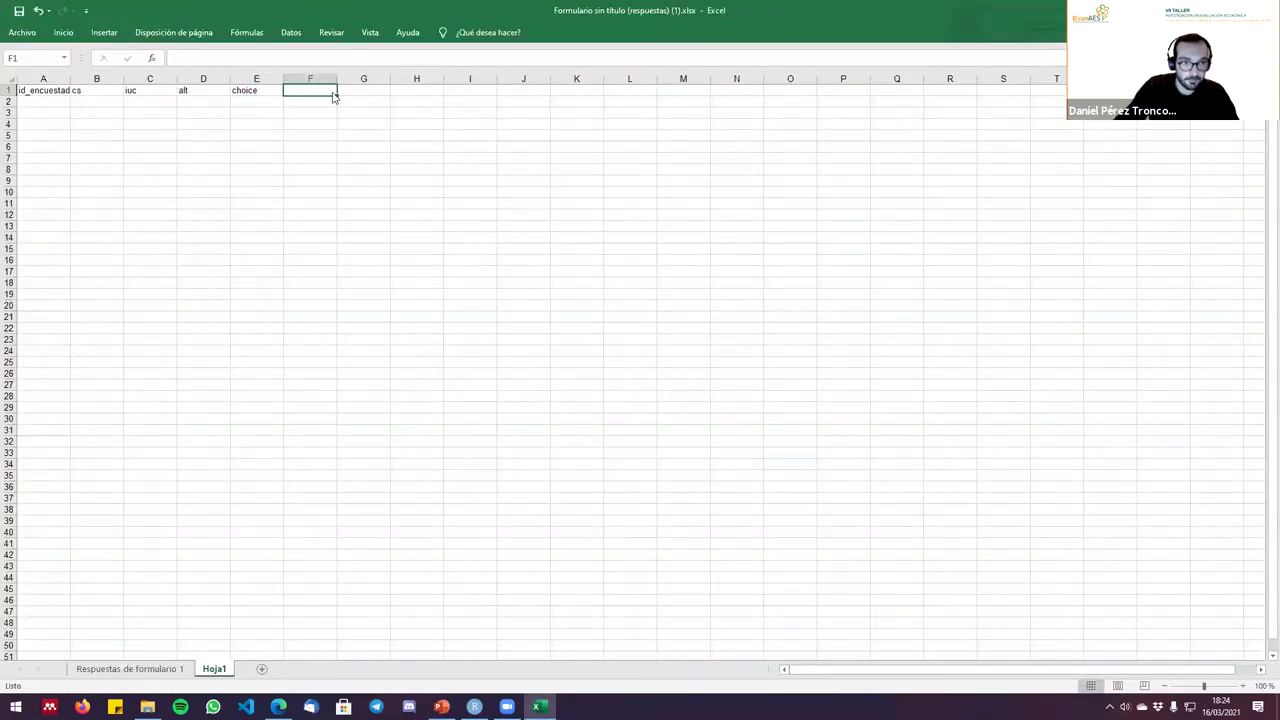
Check the slide's remaining column headers in PowerPoint and look over the empty header cells F1:L1 in Excel.
{"action": "key", "text": "alt+Tab"}
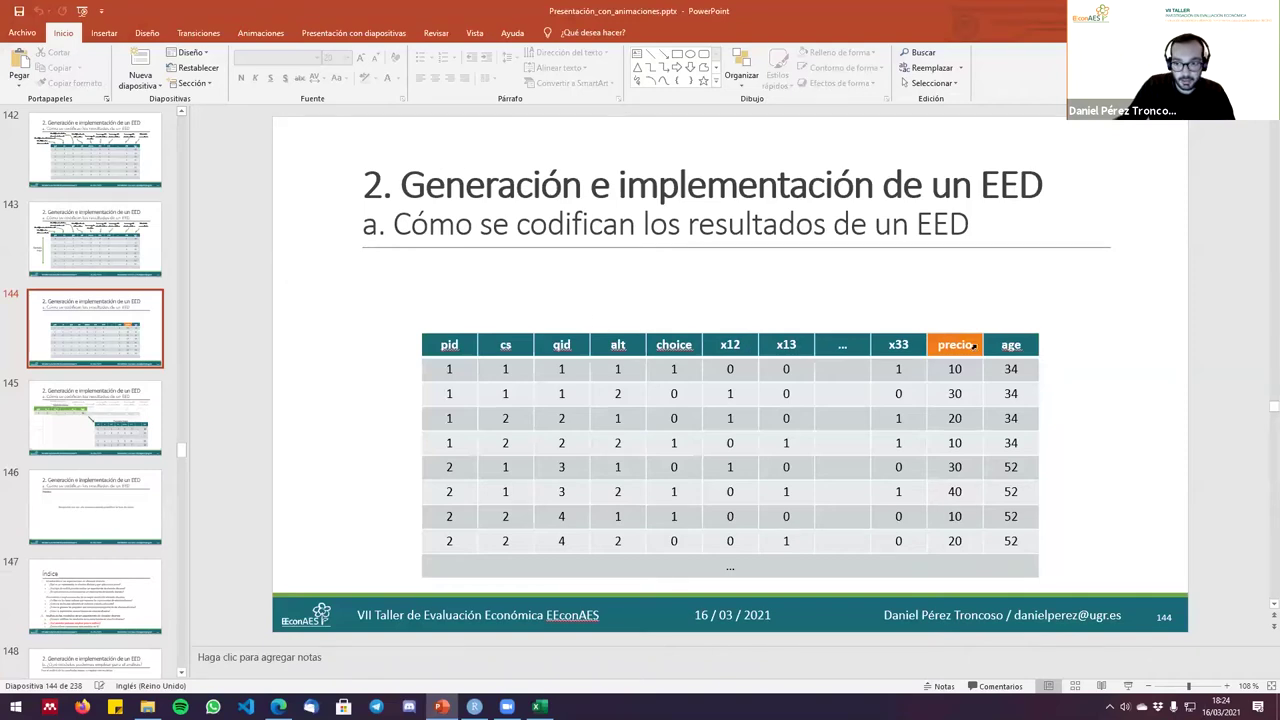
{"action": "key", "text": "alt+Tab"}
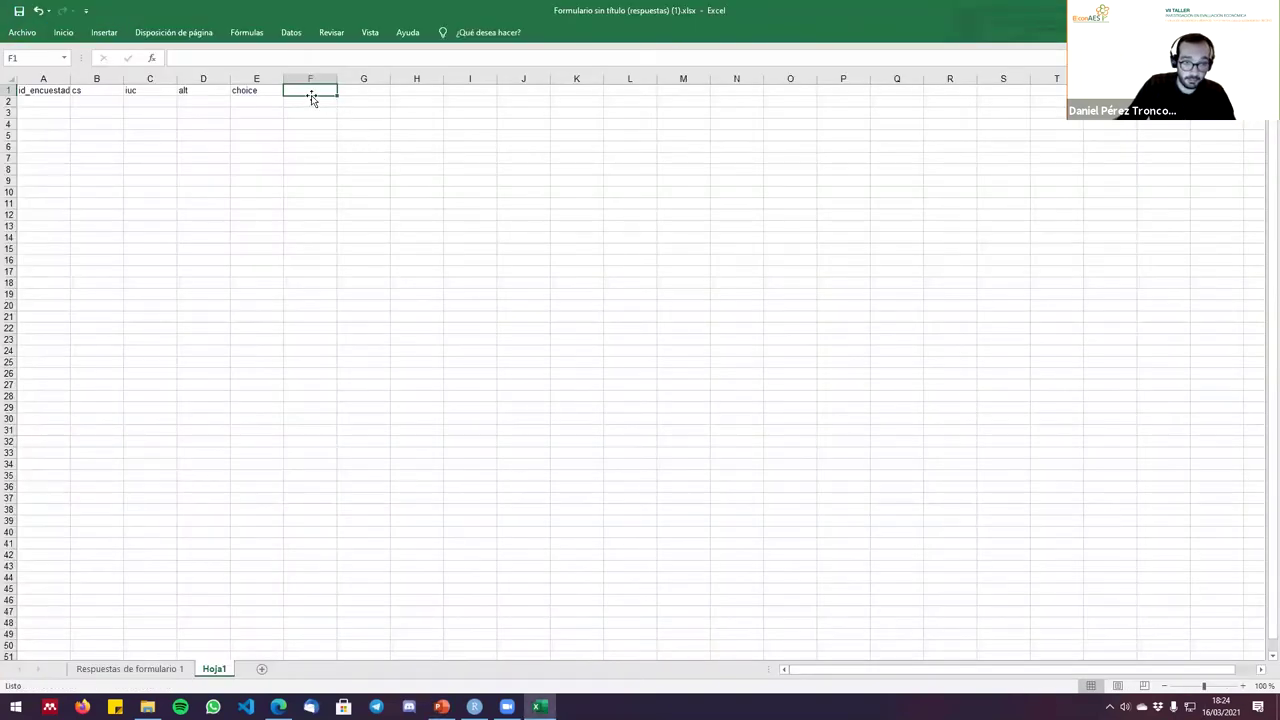
{"action": "left_click_drag", "start_coordinate": [311, 88], "coordinate": [543, 101]}
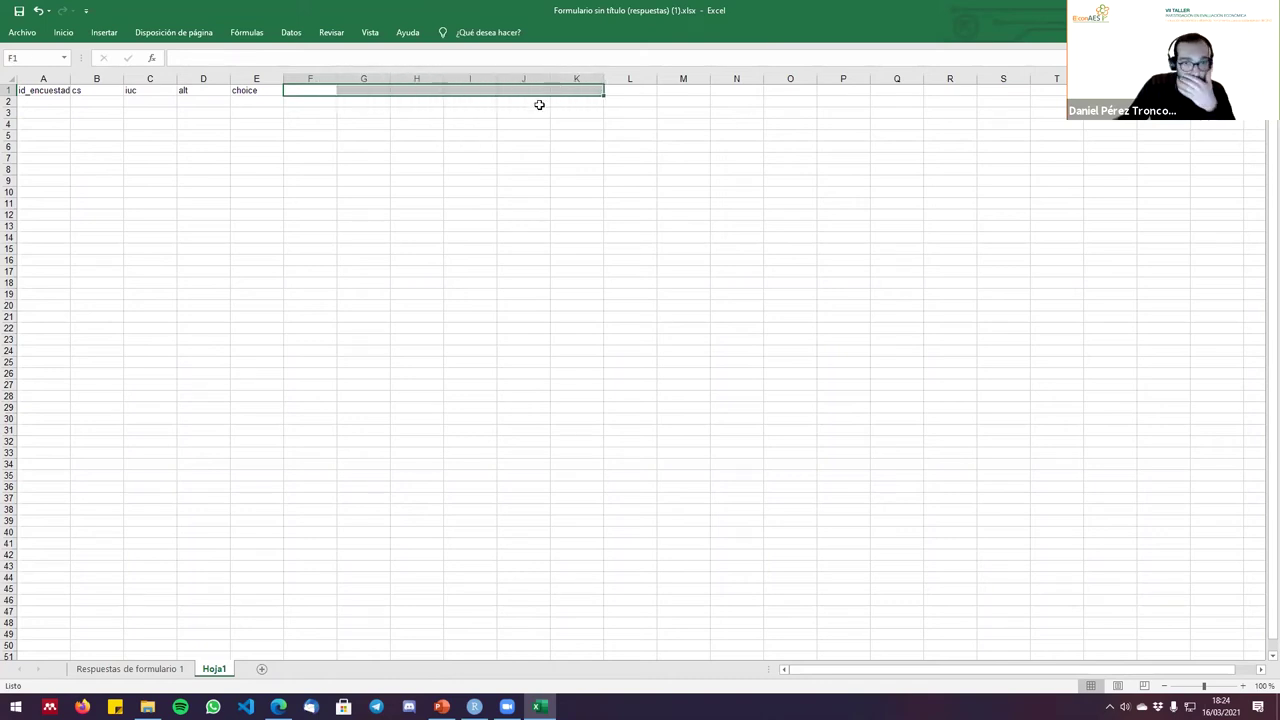
{"action": "left_click", "coordinate": [636, 95]}
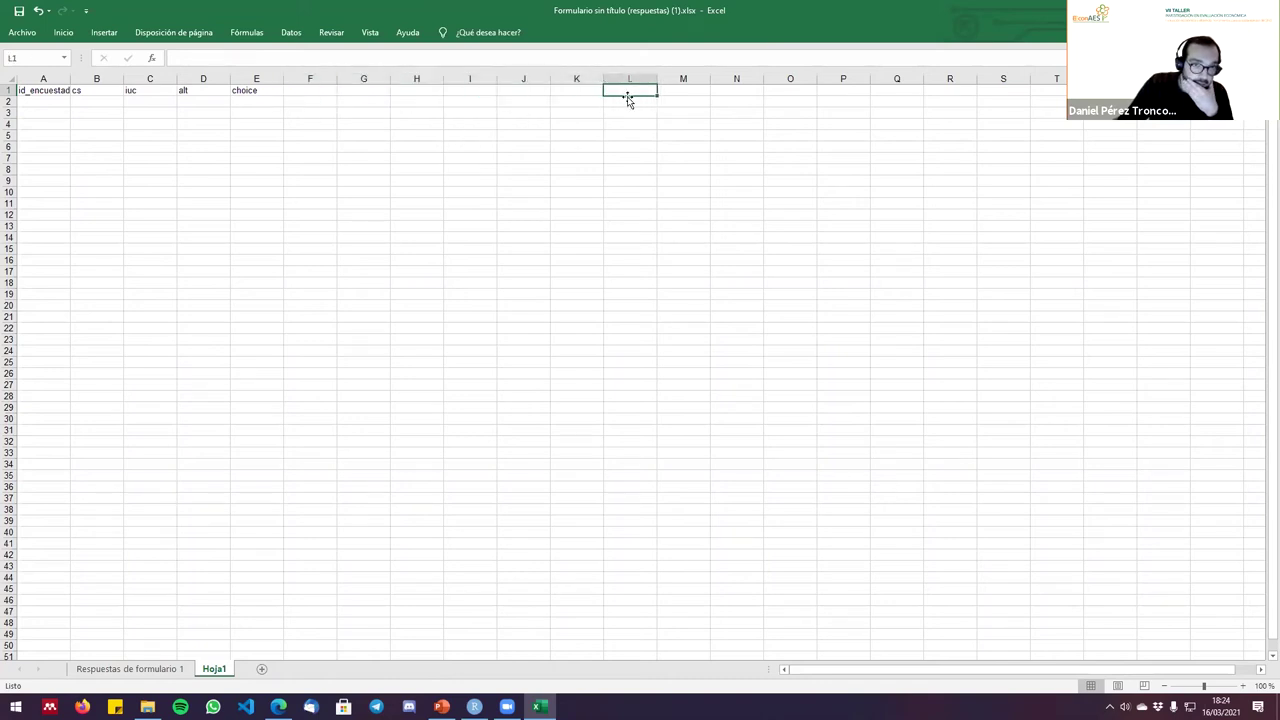
Open the design workbook diseño.xls from the "Código y datos" folder despite the format mismatch.
{"action": "mouse_move", "coordinate": [147, 706]}
{"action": "left_click", "coordinate": [148, 625]}
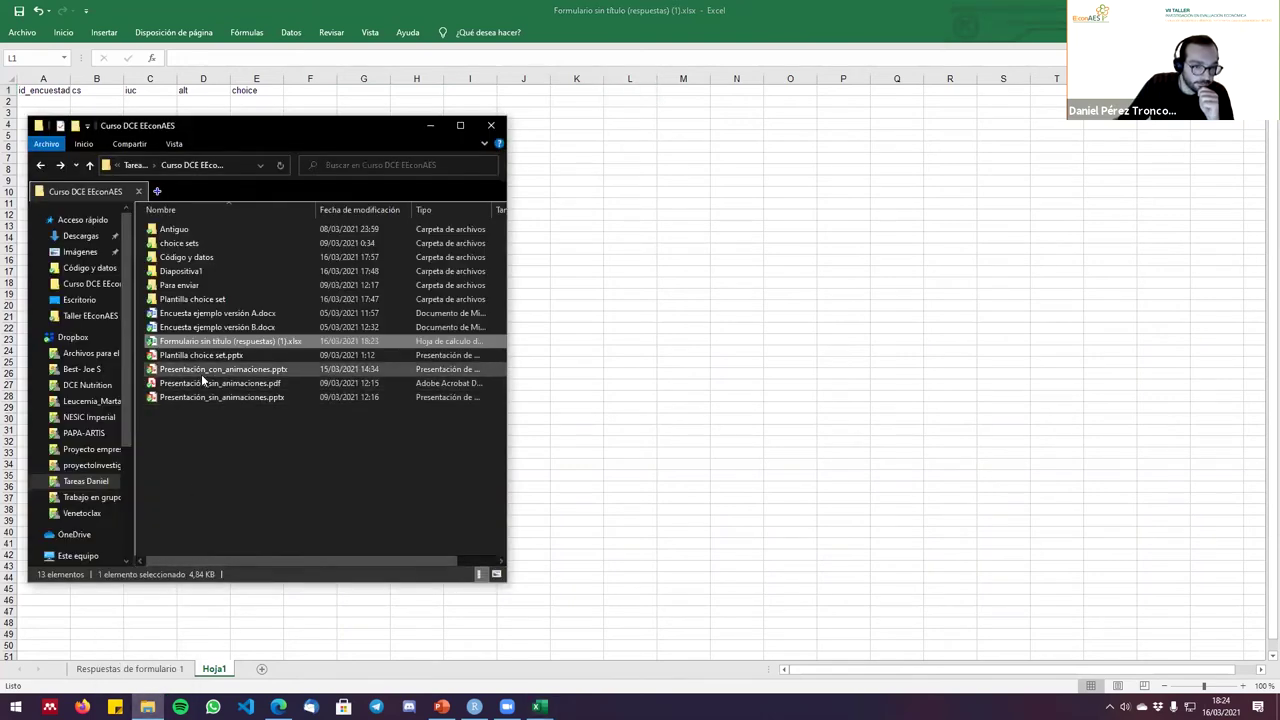
{"action": "double_click", "coordinate": [182, 257]}
{"action": "double_click", "coordinate": [177, 283]}
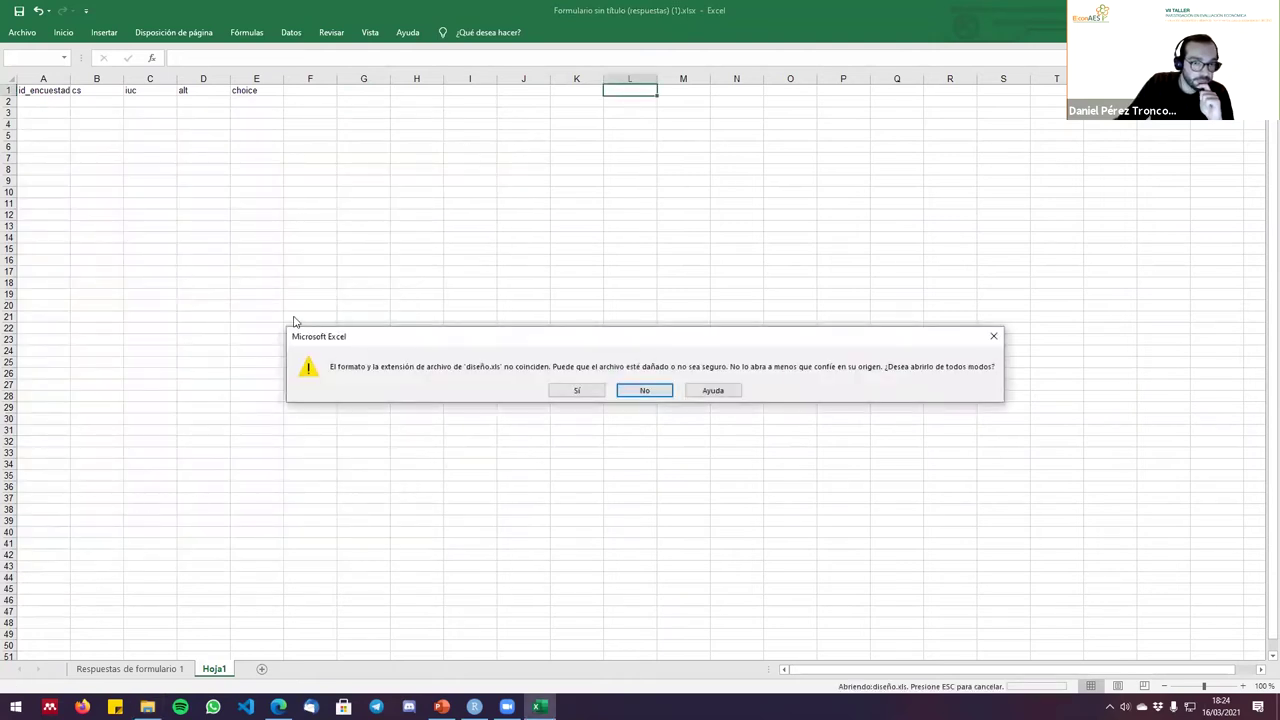
{"action": "left_click", "coordinate": [578, 397]}
{"action": "scroll", "coordinate": [150, 146], "scroll_direction": "up", "scroll_amount": 7}
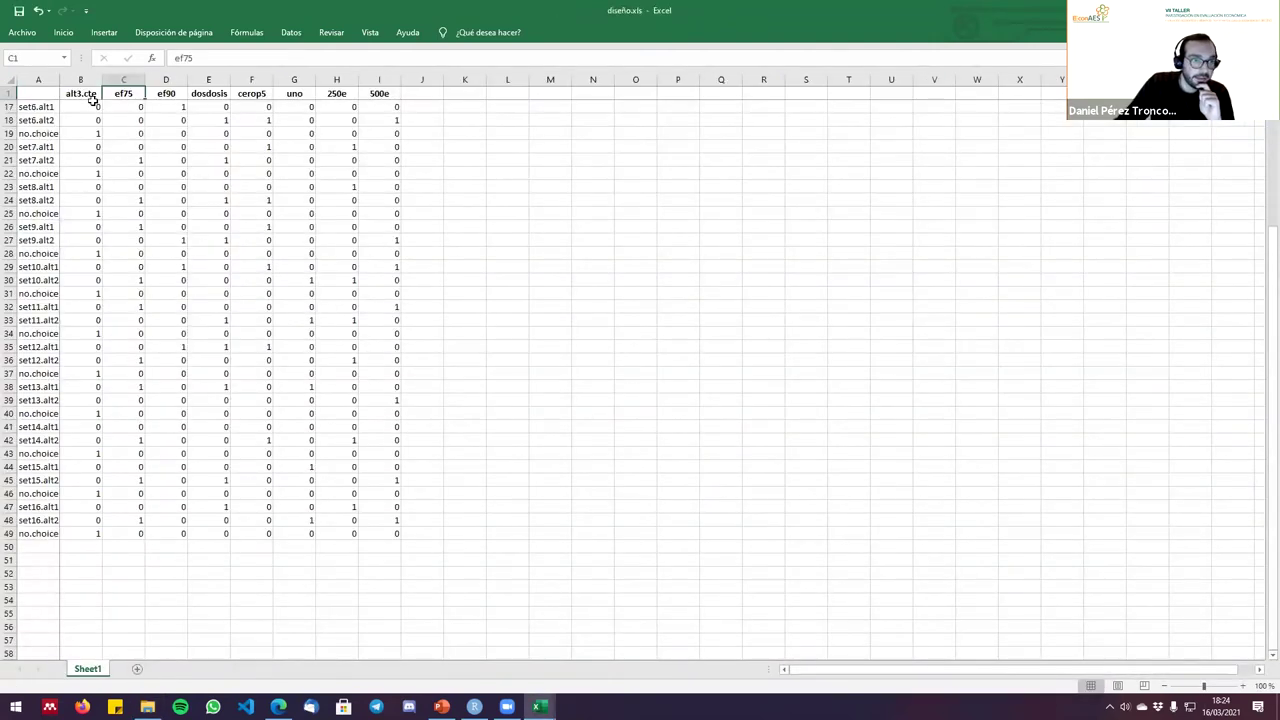
Copy the headers alt3.cte through 500e from diseño.xls and paste them as values only into F1:M1 of Hoja1.
{"action": "left_click_drag", "start_coordinate": [80, 92], "coordinate": [392, 92]}
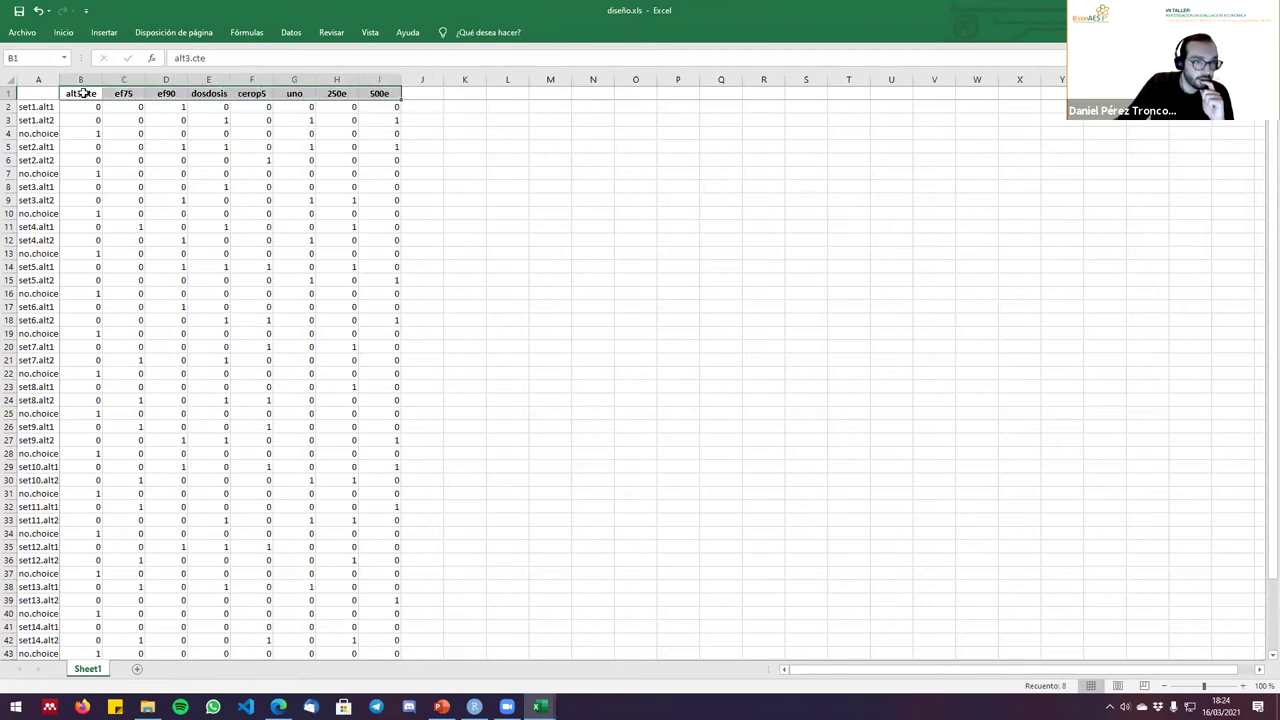
{"action": "key", "text": "ctrl+c"}
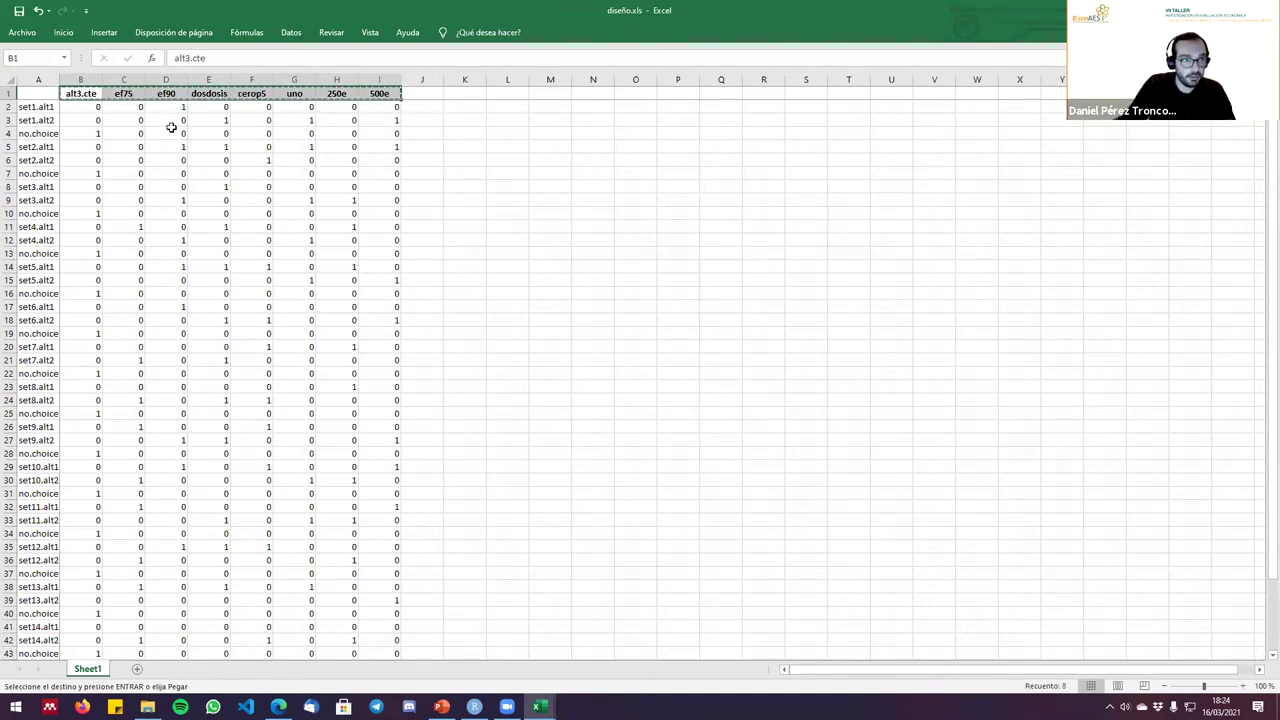
{"action": "key", "text": "alt+Tab"}
{"action": "left_click", "coordinate": [289, 80]}
{"action": "left_click", "coordinate": [293, 90]}
{"action": "key", "text": "ctrl+v"}
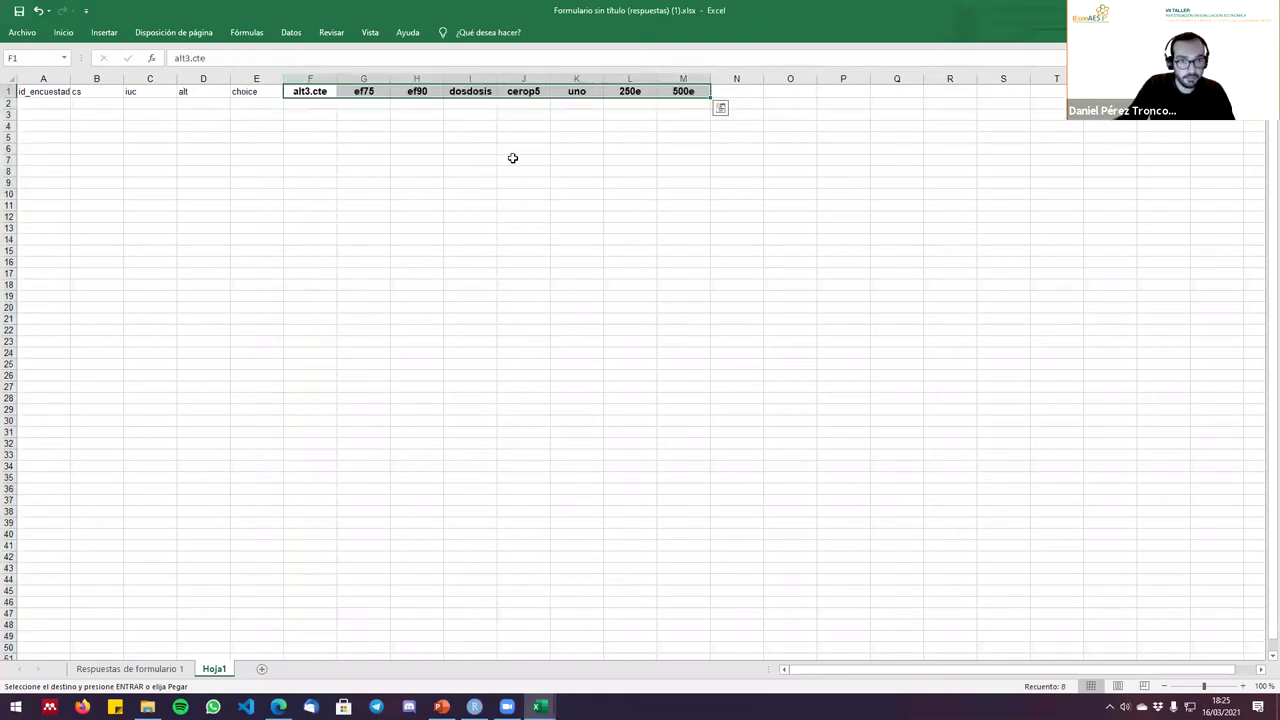
{"action": "key", "text": "ctrl+z"}
{"action": "right_click", "coordinate": [307, 92]}
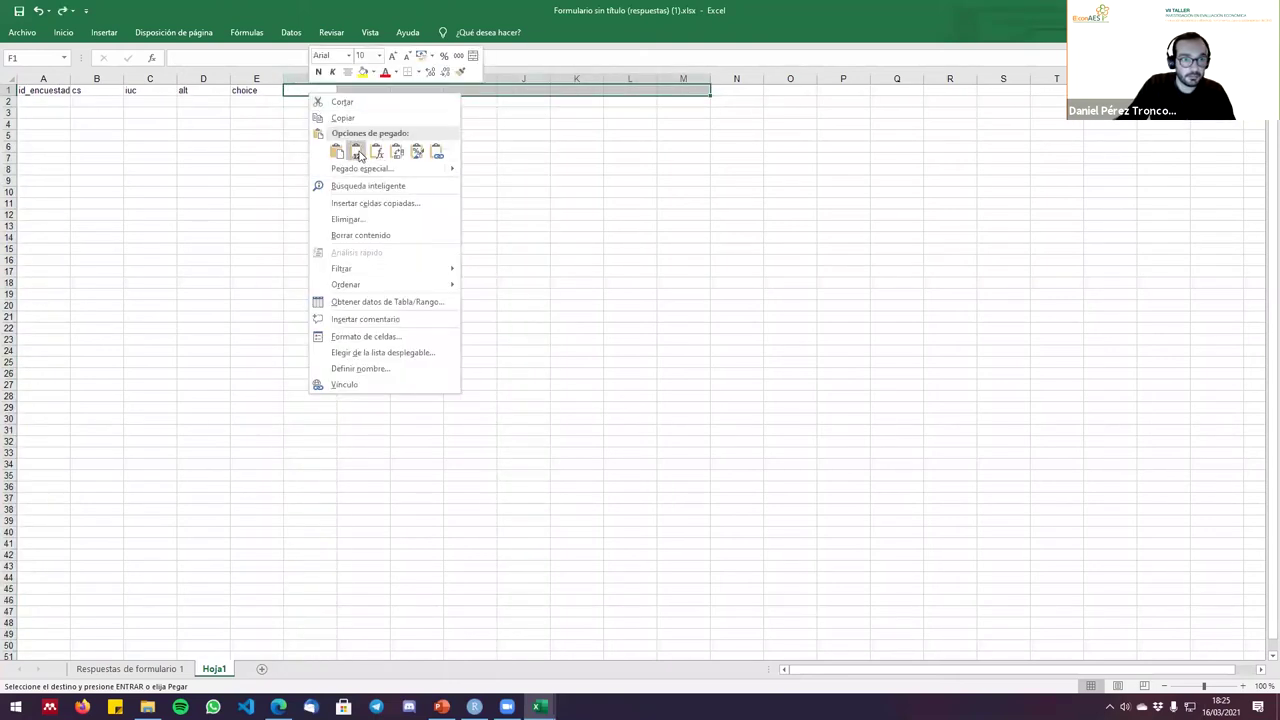
{"action": "left_click", "coordinate": [357, 150]}
{"action": "key", "text": "alt+Tab"}
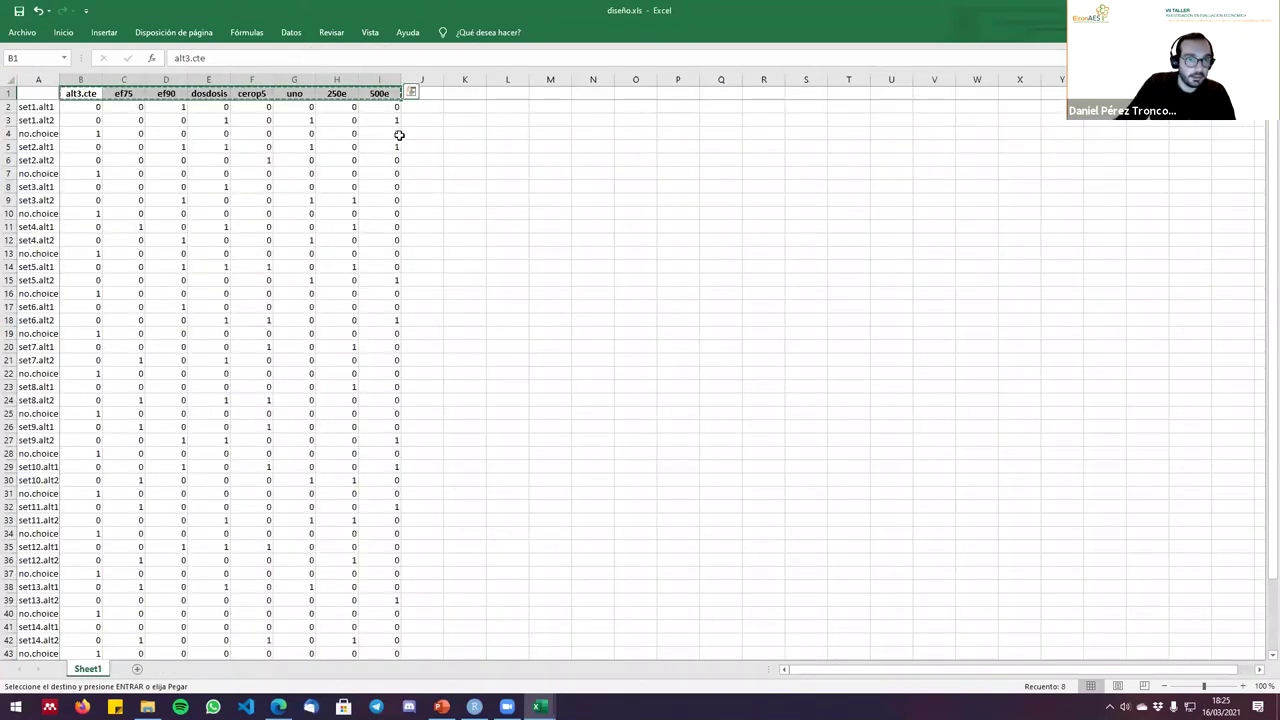
{"action": "key", "text": "alt+Tab"}
Add the column headers "precio" in N1 and "edad" in O1 of Hoja1.
{"action": "left_click", "coordinate": [729, 89]}
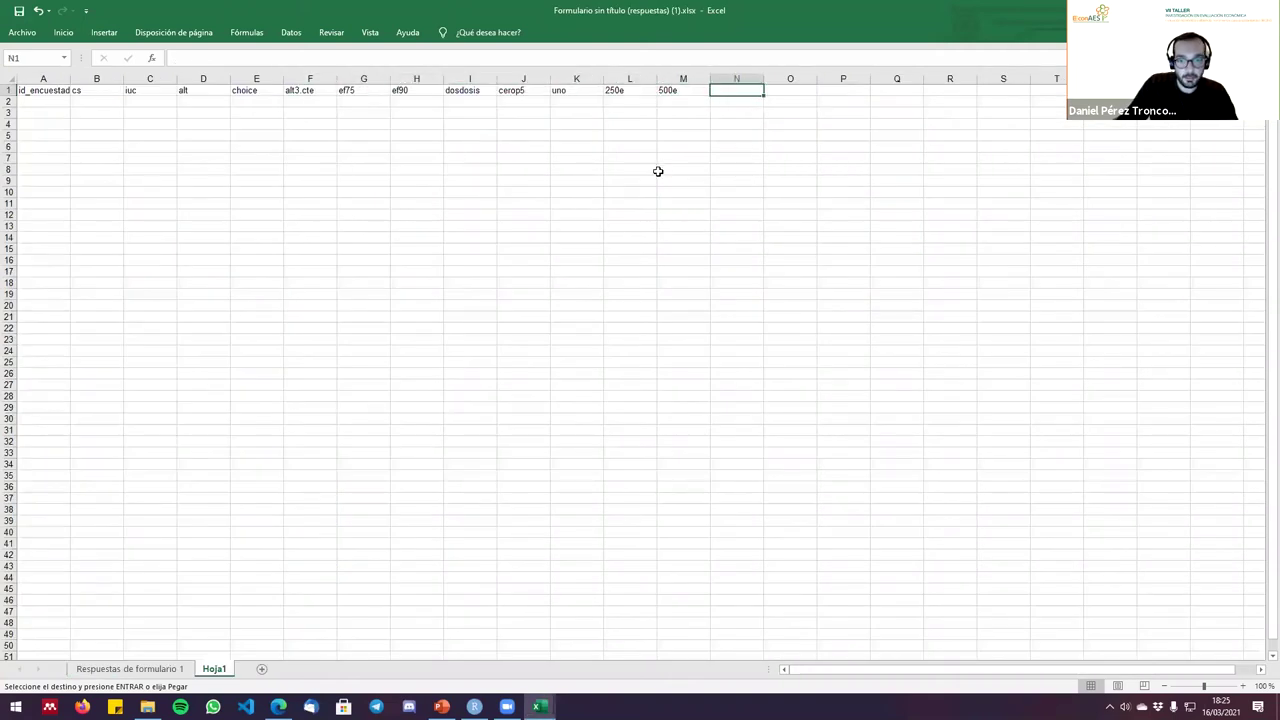
{"action": "type", "text": "precio"}
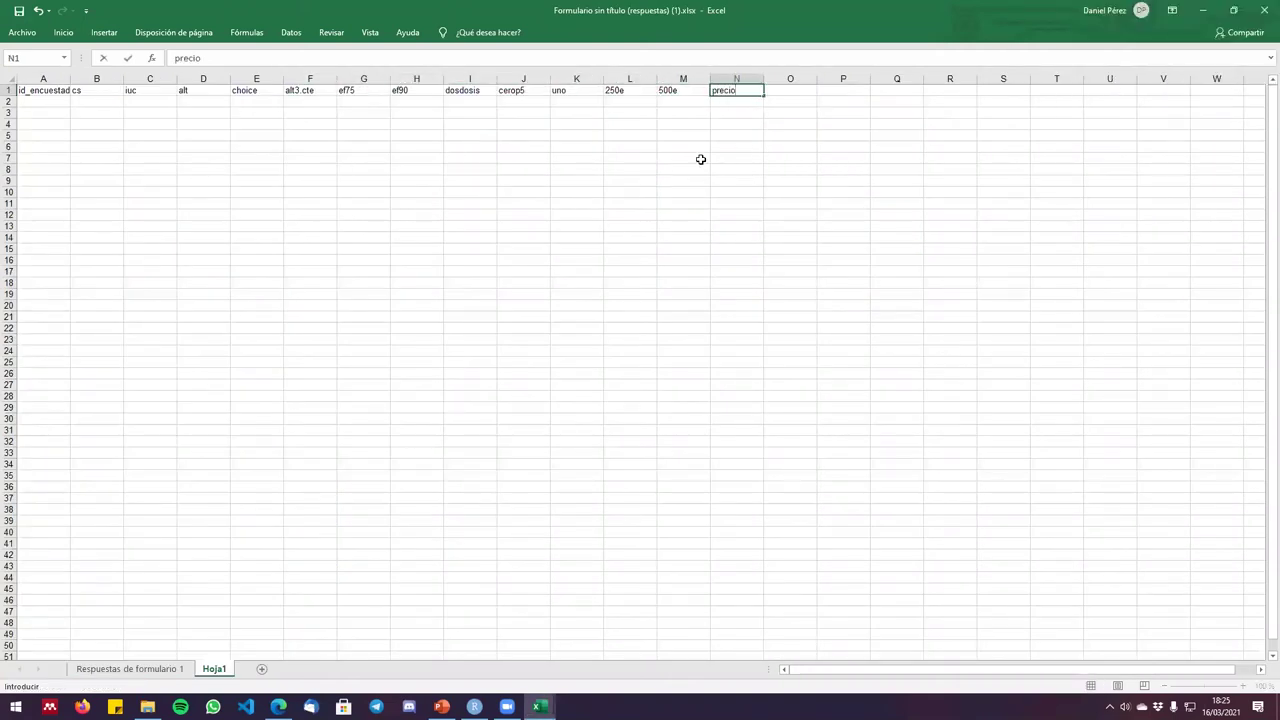
{"action": "left_click_drag", "start_coordinate": [638, 91], "coordinate": [688, 91]}
{"action": "left_click", "coordinate": [782, 90]}
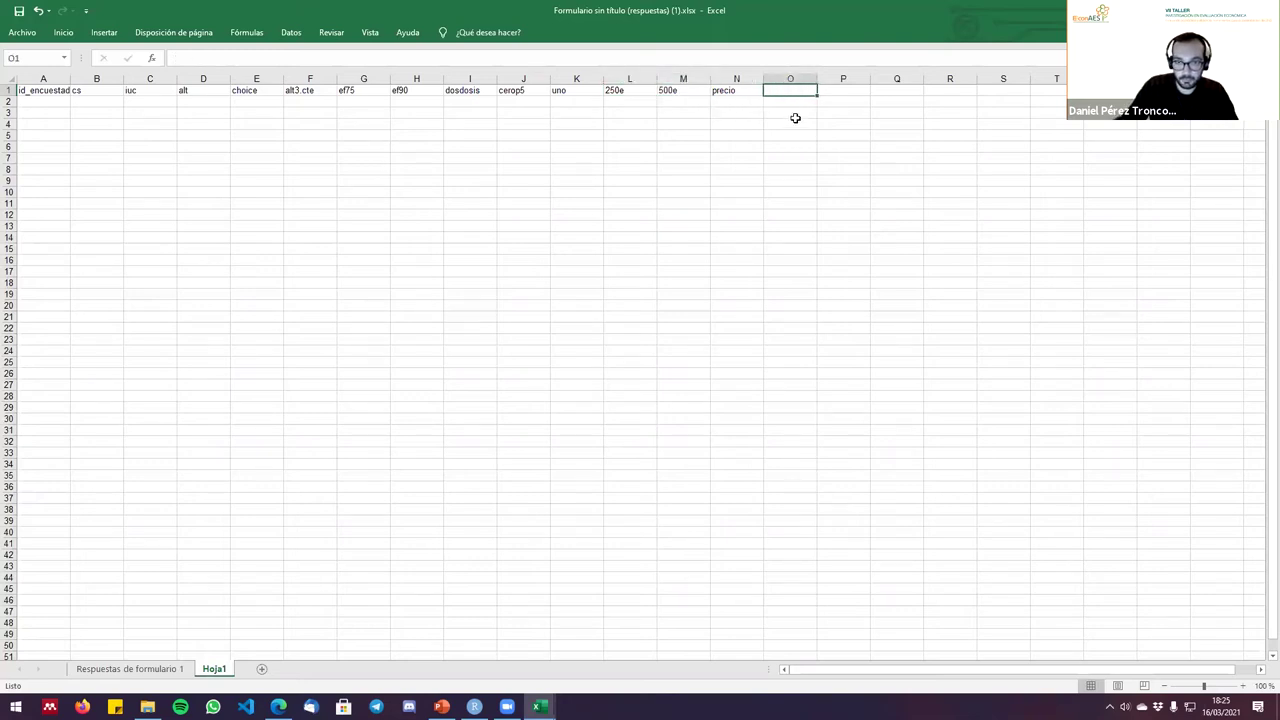
{"action": "type", "text": "edad"}
{"action": "key", "text": "Return"}
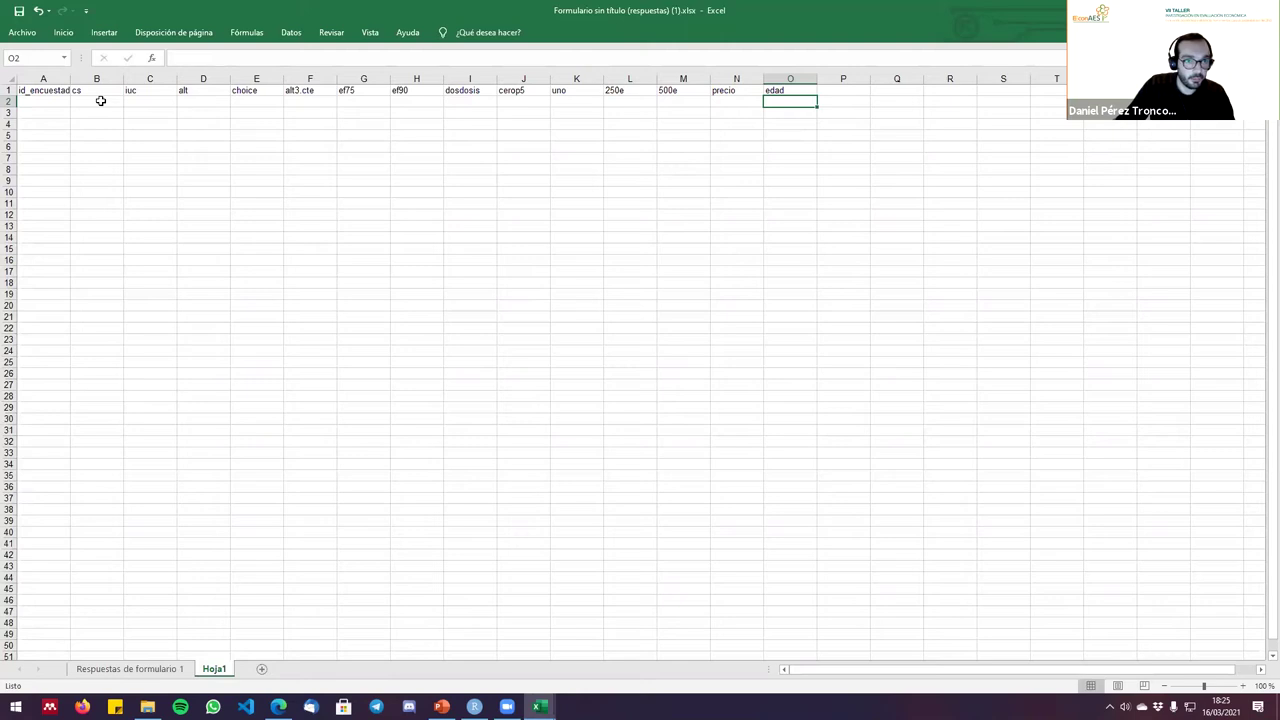
Copy the three coded rows of choice set 11 (B32:I34) from diseño.xls into Hoja1 starting at F2.
{"action": "key", "text": "alt+Tab"}
{"action": "scroll", "coordinate": [140, 451], "scroll_direction": "down", "scroll_amount": 3}
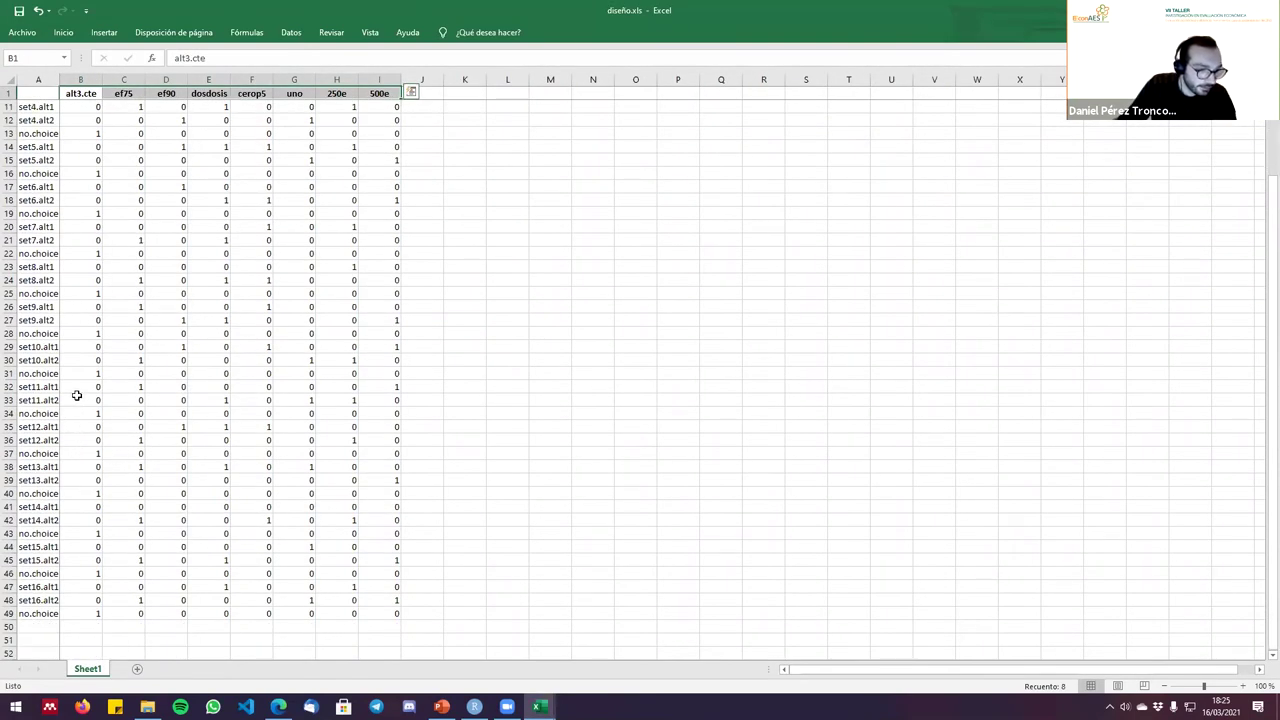
{"action": "left_click_drag", "start_coordinate": [79, 386], "coordinate": [392, 413]}
{"action": "key", "text": "ctrl+c"}
{"action": "key", "text": "alt+Tab"}
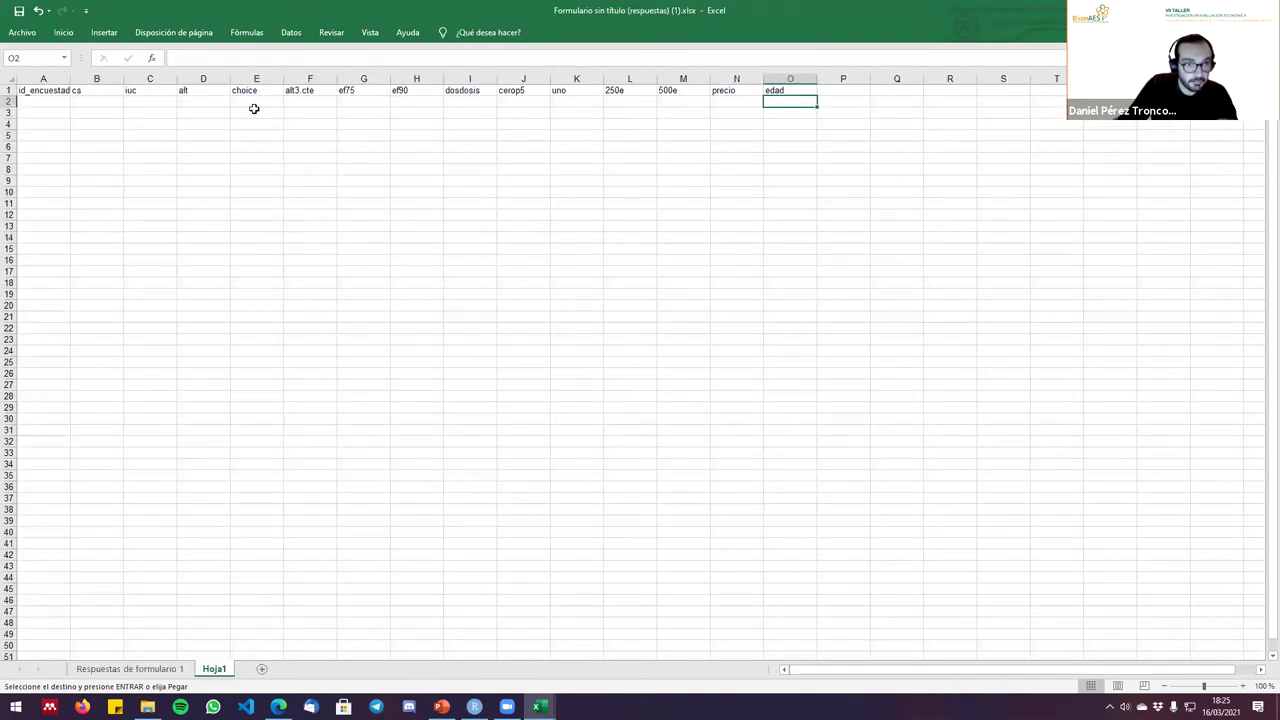
{"action": "left_click", "coordinate": [296, 104]}
{"action": "key", "text": "ctrl+v"}
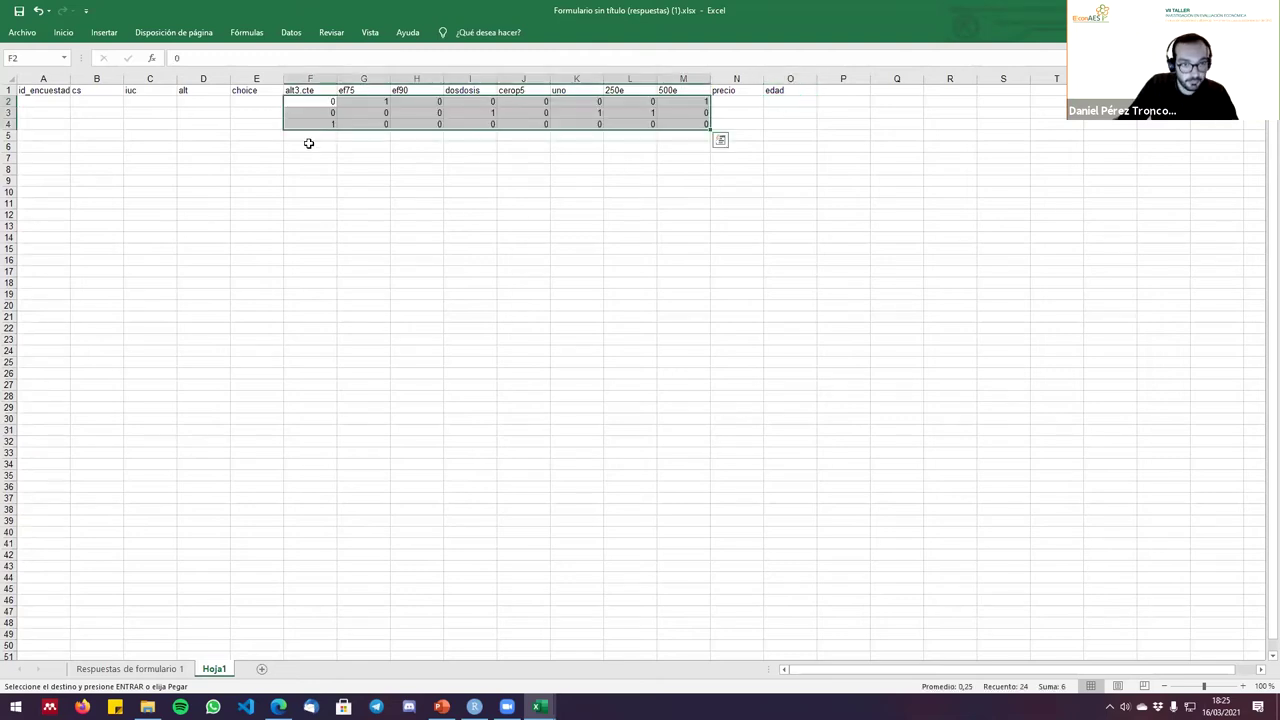
Copy the three coded rows of choice set 12 (B35:I37) from diseño.xls into Hoja1 starting at F5.
{"action": "key", "text": "alt+Tab"}
{"action": "left_click_drag", "start_coordinate": [80, 426], "coordinate": [385, 451]}
{"action": "key", "text": "ctrl+c"}
{"action": "key", "text": "alt+Tab"}
{"action": "left_click", "coordinate": [318, 135]}
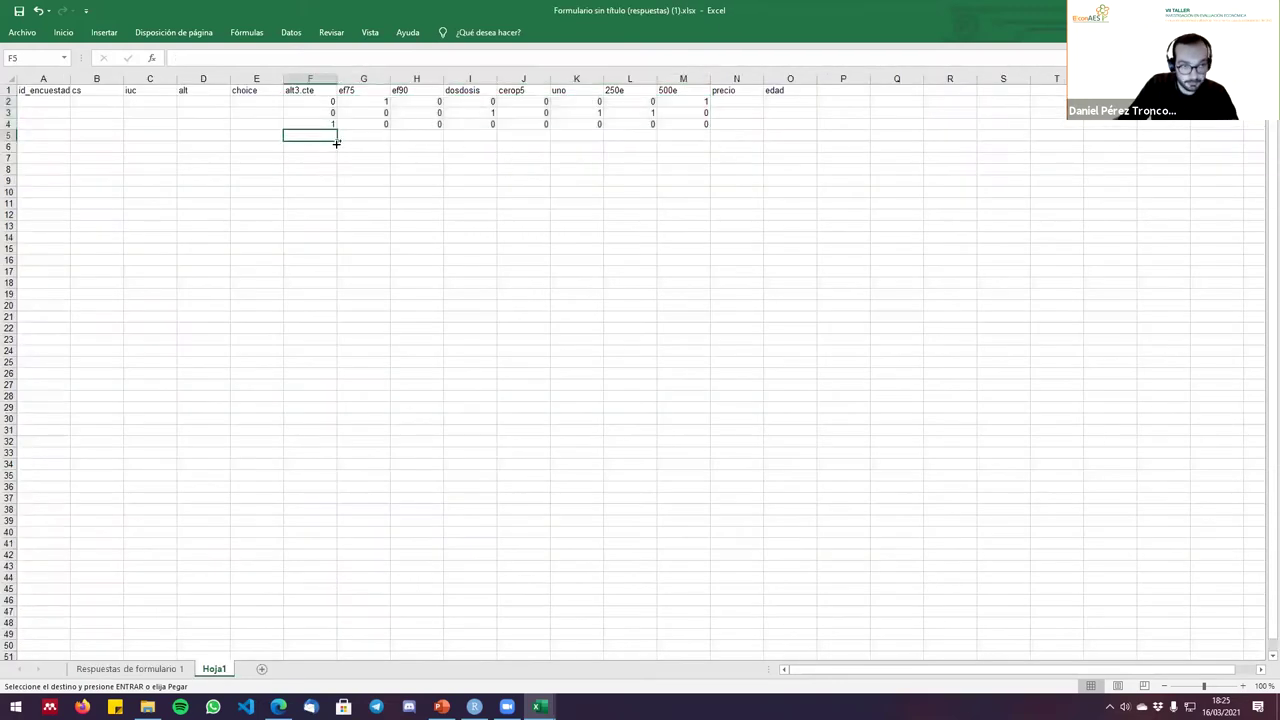
{"action": "key", "text": "ctrl+v"}
Number the alternatives 1, 2 and 3 in D2:D4 and repeat them in D5:D7 with the formula =D2 filled down.
{"action": "left_click", "coordinate": [203, 147]}
{"action": "left_click", "coordinate": [201, 103]}
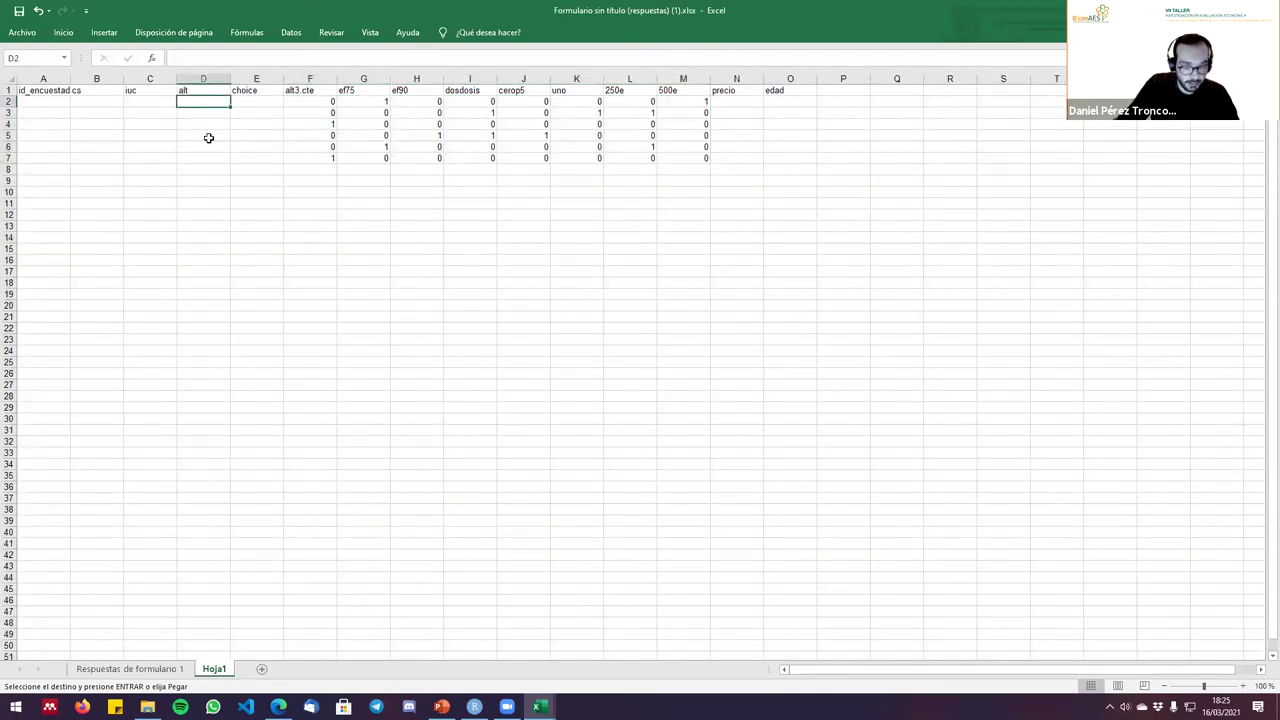
{"action": "type", "text": "1"}
{"action": "key", "text": "Return"}
{"action": "type", "text": "2"}
{"action": "key", "text": "Return"}
{"action": "type", "text": "3"}
{"action": "key", "text": "Return"}
{"action": "type", "text": "="}
{"action": "left_click", "coordinate": [212, 102]}
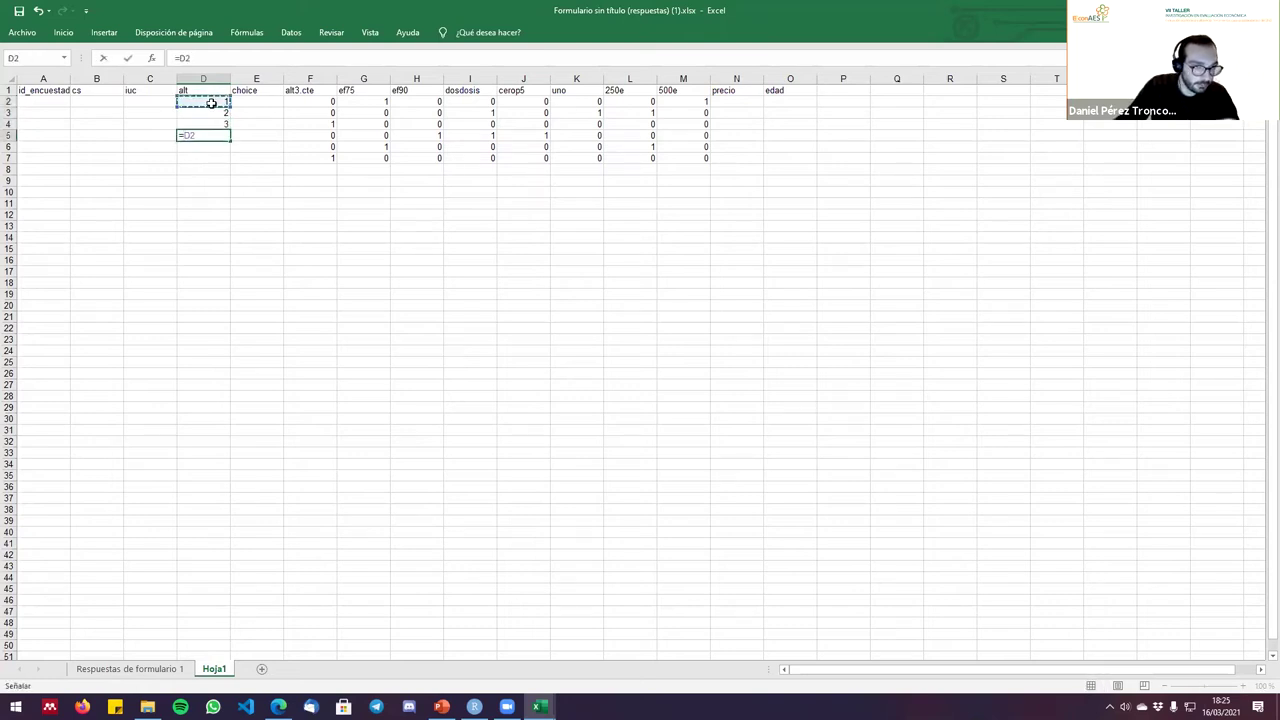
{"action": "key", "text": "Return"}
{"action": "left_click_drag", "start_coordinate": [217, 135], "coordinate": [230, 166]}
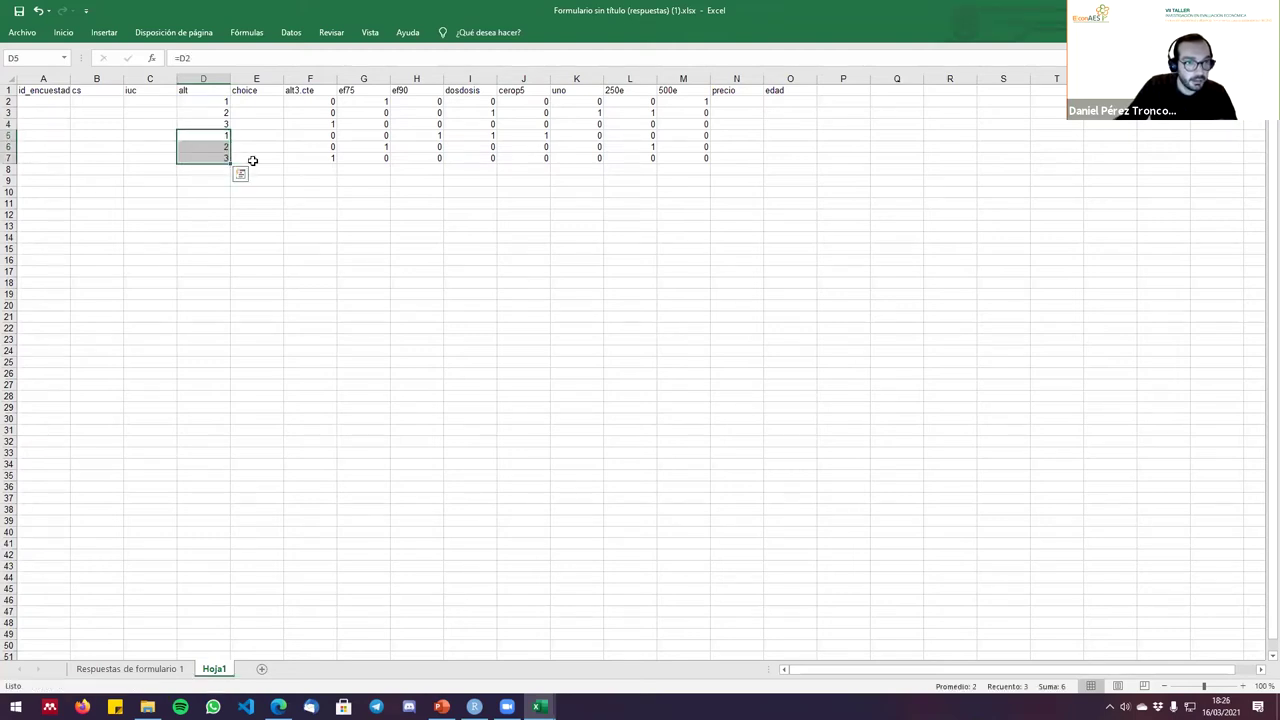
Fill the iuc column in C2:C7 with 1, 1, 1, 2, 2, 2.
{"action": "left_click", "coordinate": [252, 102]}
{"action": "left_click", "coordinate": [155, 104]}
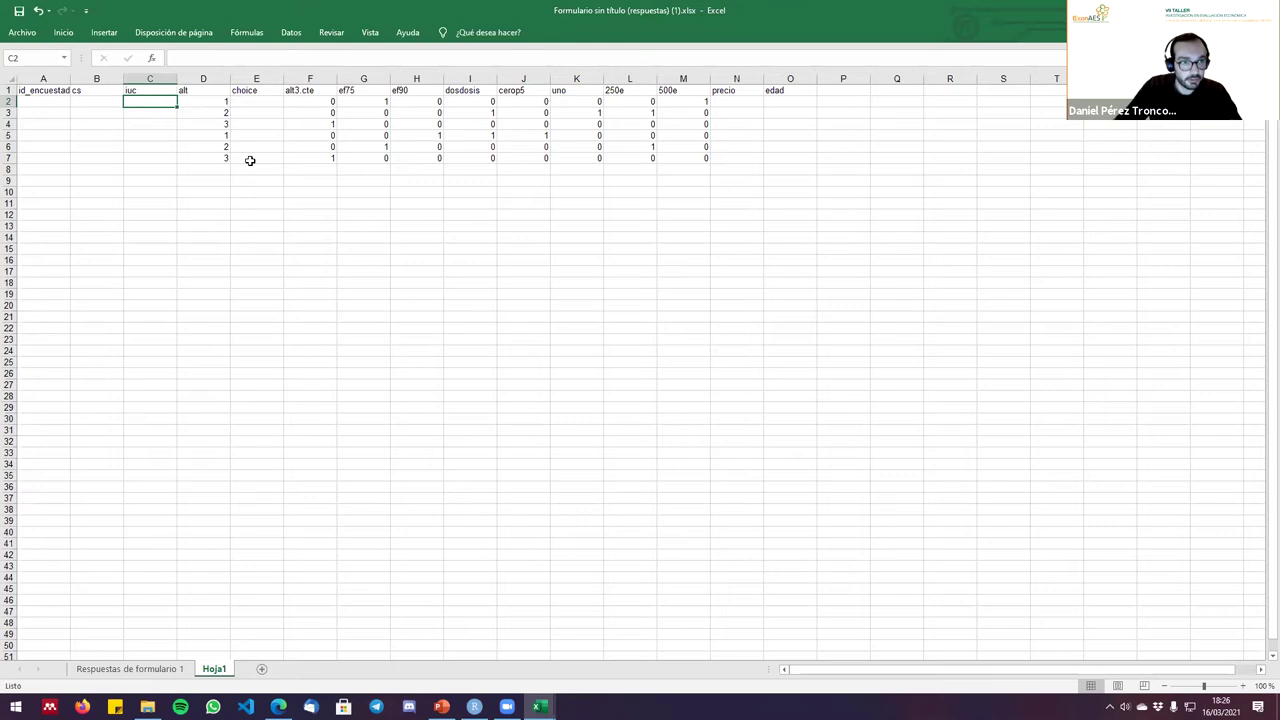
{"action": "type", "text": "1 1 1 2 2 2"}
Fill the cs column in B2:B7 with 1 for the first three rows and 2 for the last three.
{"action": "key", "text": "Left"}
{"action": "key", "text": "Up"}
{"action": "key", "text": "Up"}
{"action": "key", "text": "Up"}
{"action": "key", "text": "Up"}
{"action": "key", "text": "Up"}
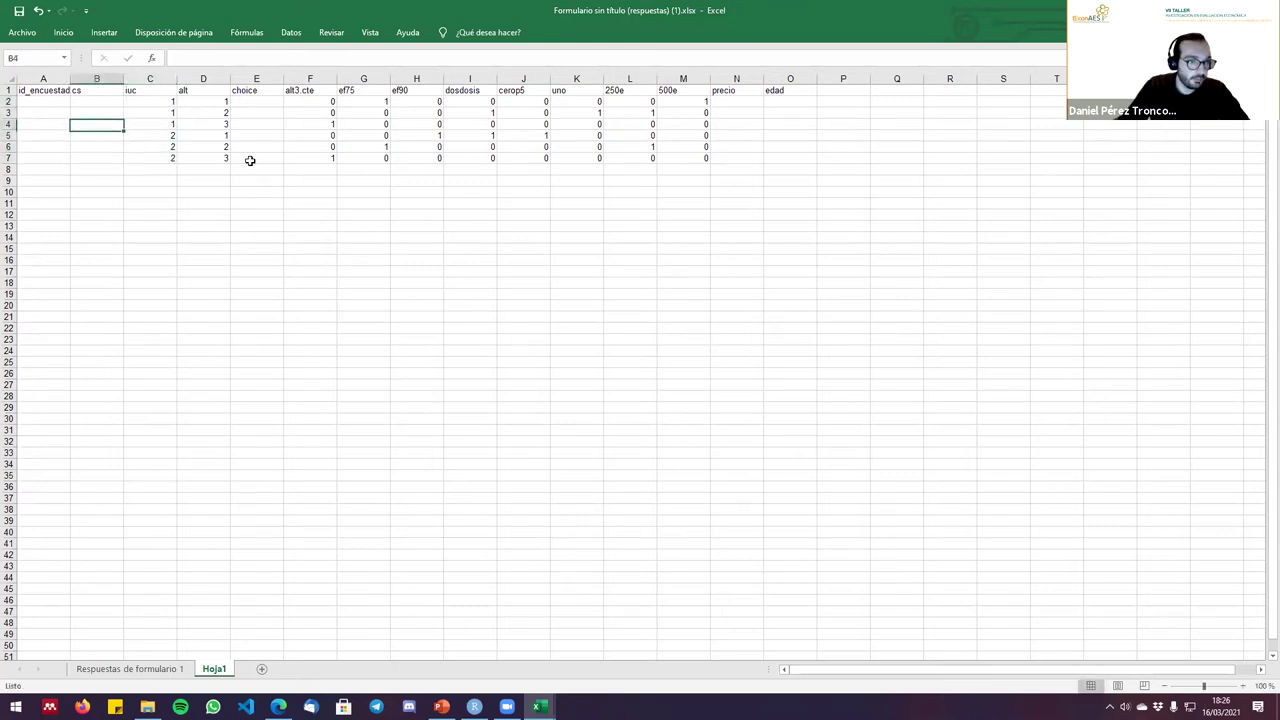
{"action": "type", "text": "1"}
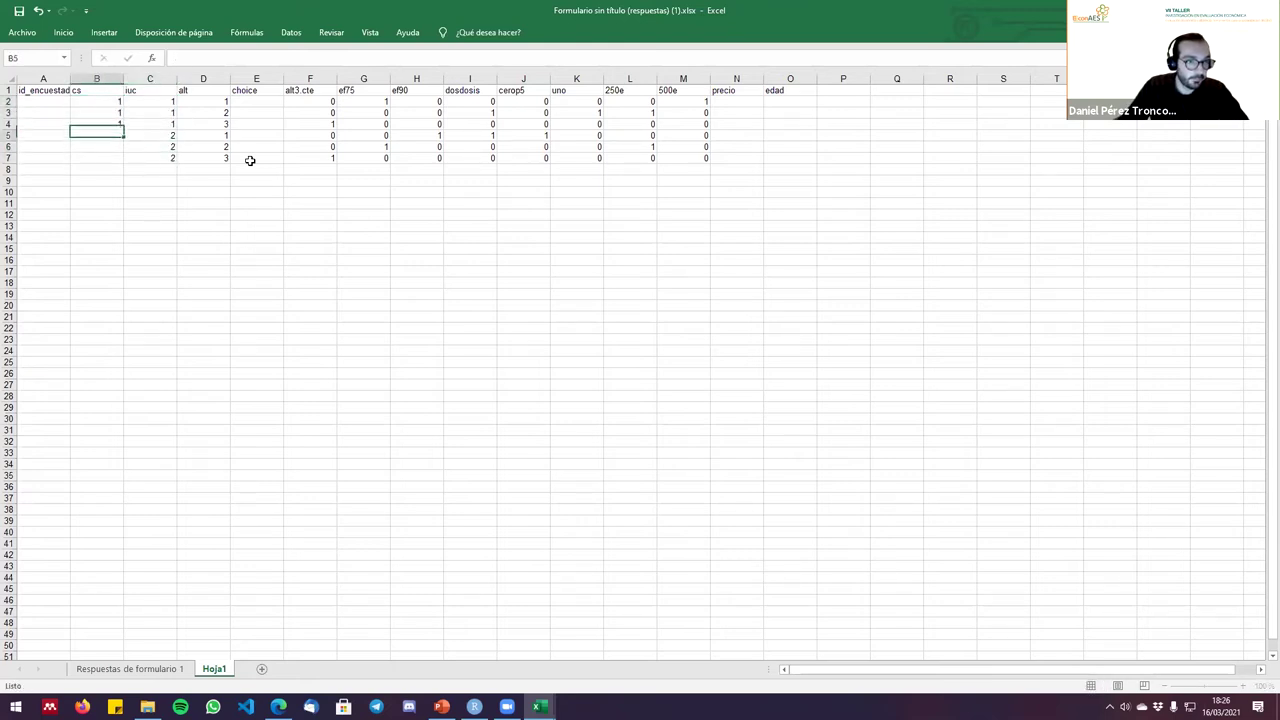
{"action": "type", "text": " 1 1 2 2 2"}
Fill the id_encuestado column in A2:A7 with respondent identifier 1 in all six rows.
{"action": "key", "text": "Left"}
{"action": "key", "text": "Up"}
{"action": "key", "text": "Up"}
{"action": "key", "text": "Up"}
{"action": "key", "text": "Up"}
{"action": "key", "text": "Up"}
{"action": "type", "text": "1 1 1 1 1 1"}
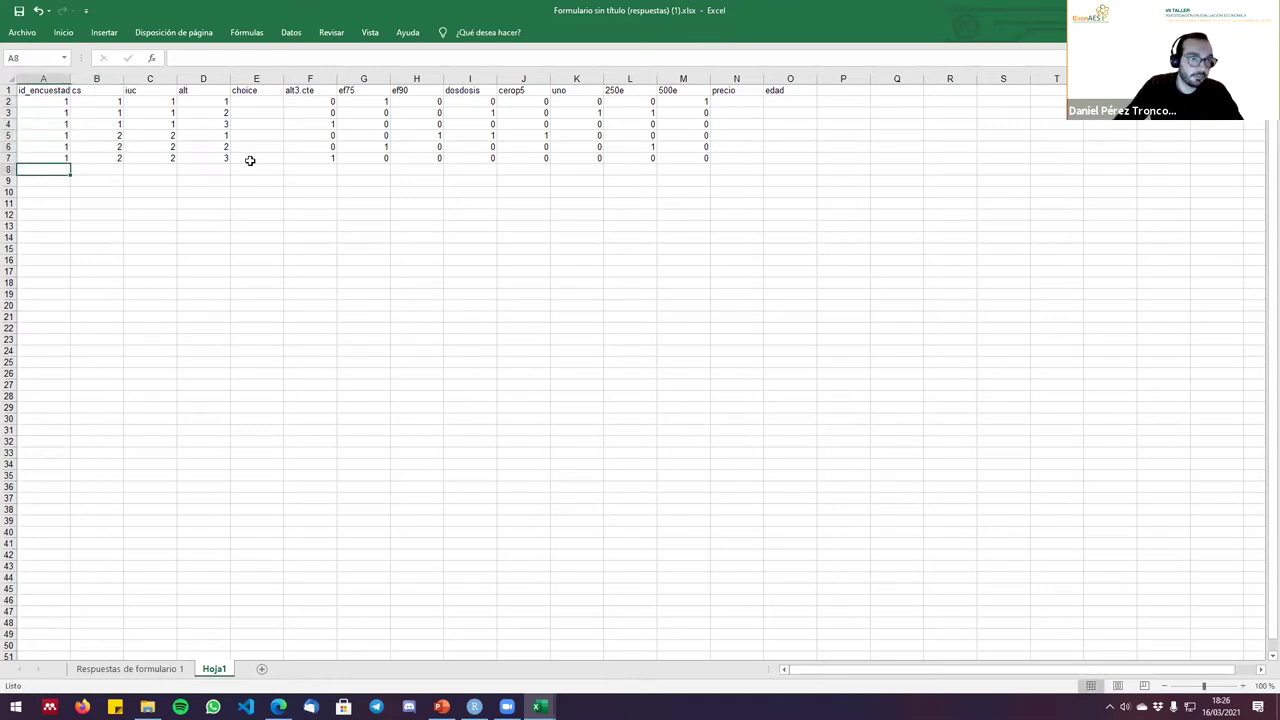
Consult the recorded answers on the "Respuestas de formulario 1" sheet and code the first set's choice as 0, 1, 0 in E2:E4 of Hoja1.
{"action": "left_click", "coordinate": [258, 104]}
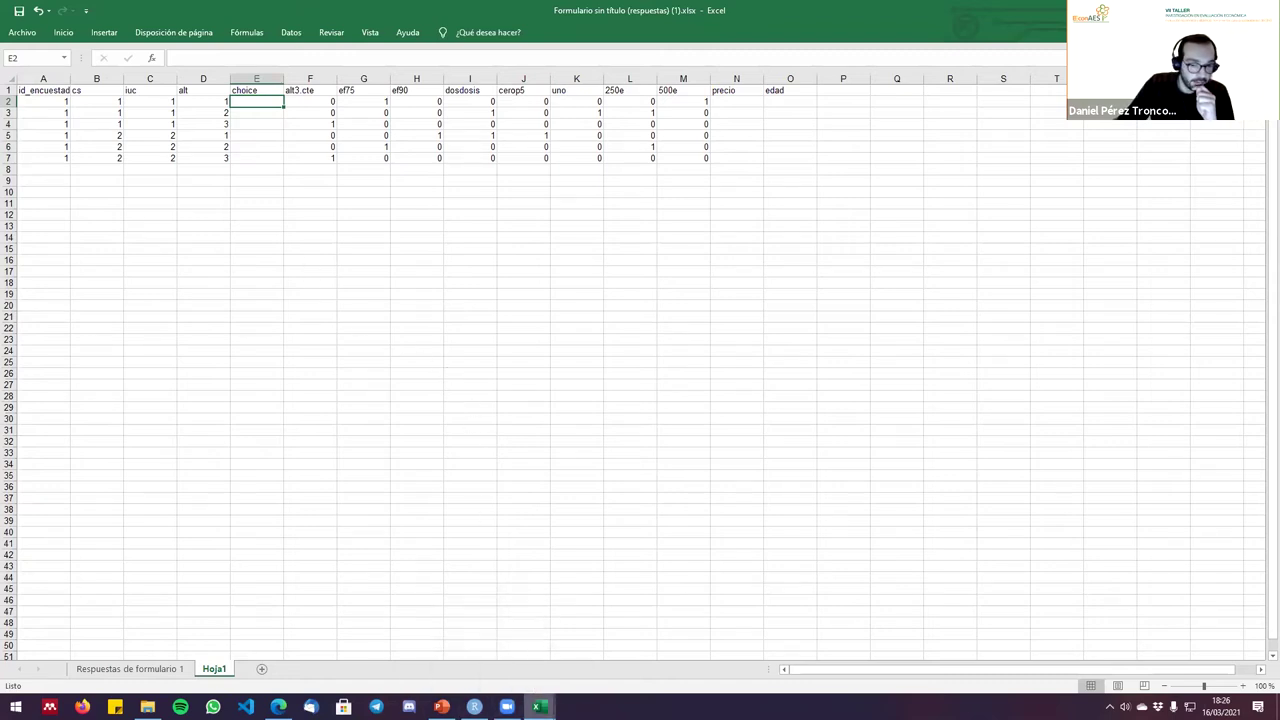
{"action": "left_click", "coordinate": [130, 668]}
{"action": "left_click", "coordinate": [182, 104]}
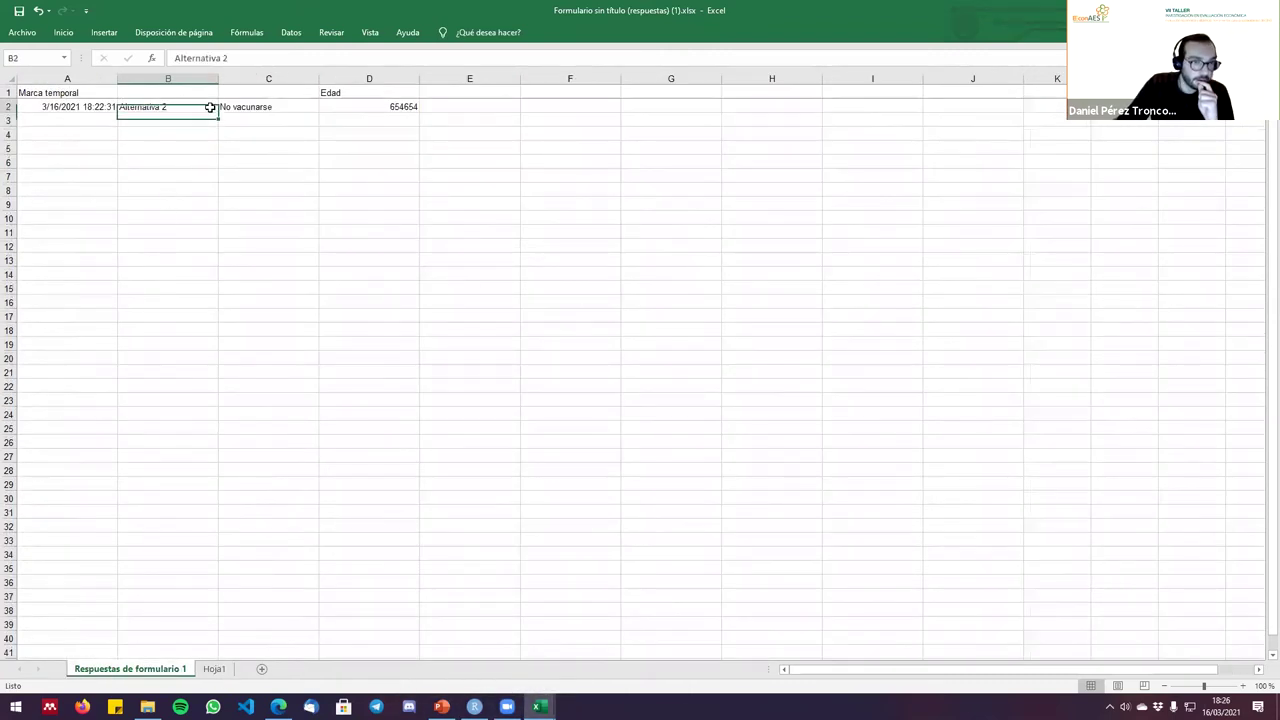
{"action": "left_click", "coordinate": [240, 106]}
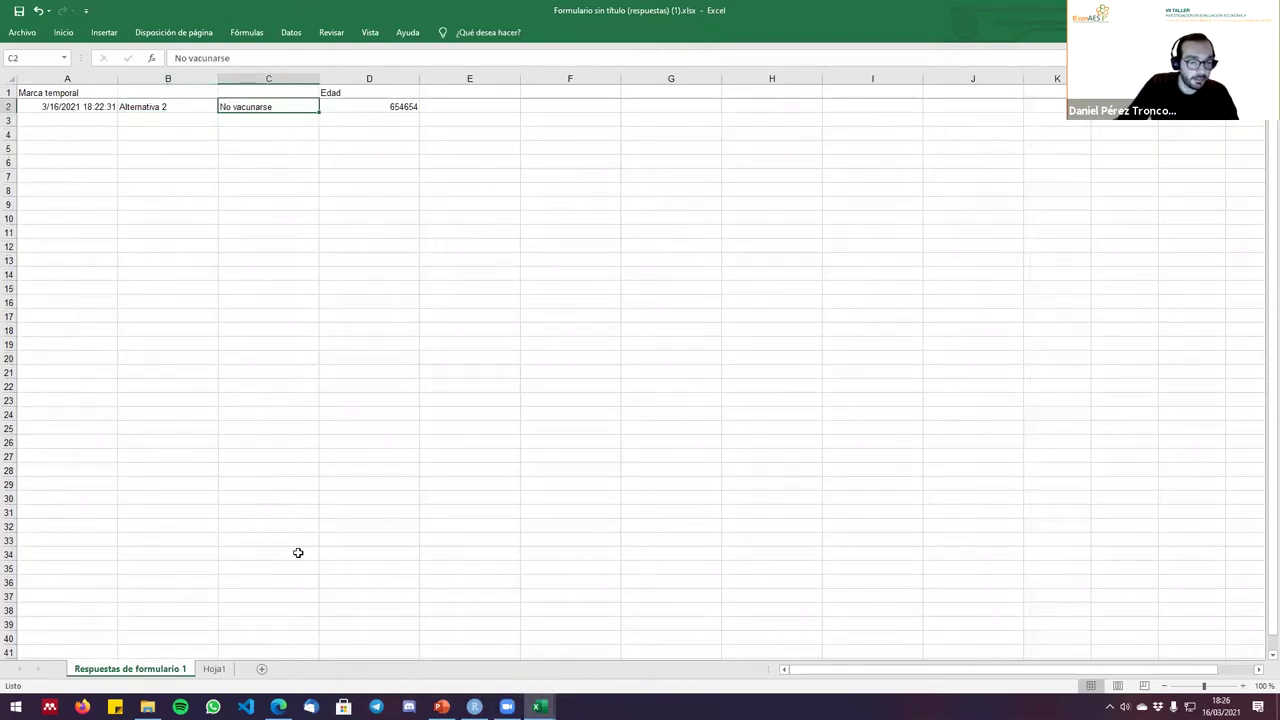
{"action": "left_click", "coordinate": [218, 668]}
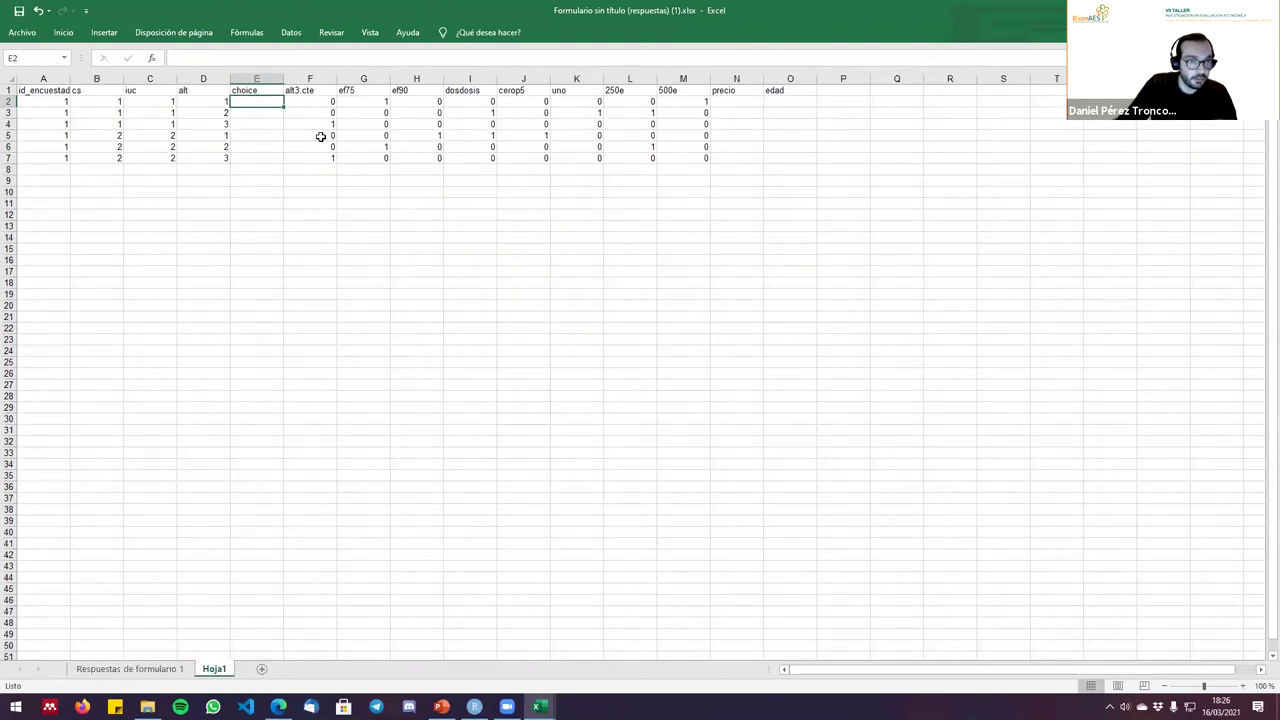
{"action": "type", "text": "0"}
{"action": "key", "text": "Return"}
{"action": "type", "text": "1"}
{"action": "key", "text": "Return"}
{"action": "type", "text": "0"}
{"action": "key", "text": "Return"}
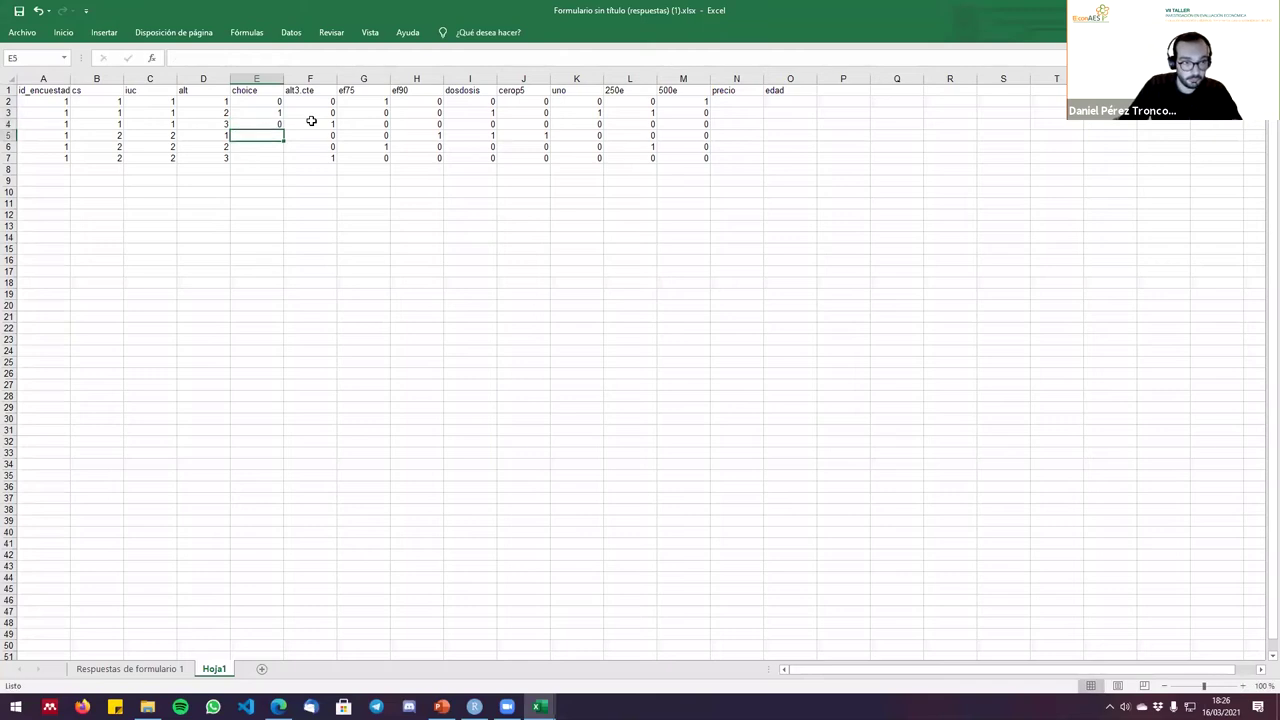
Code the second choice set's answer as 0, 0, 1 in E5:E7.
{"action": "type", "text": "0"}
{"action": "key", "text": "Return"}
{"action": "type", "text": "0"}
{"action": "key", "text": "Return"}
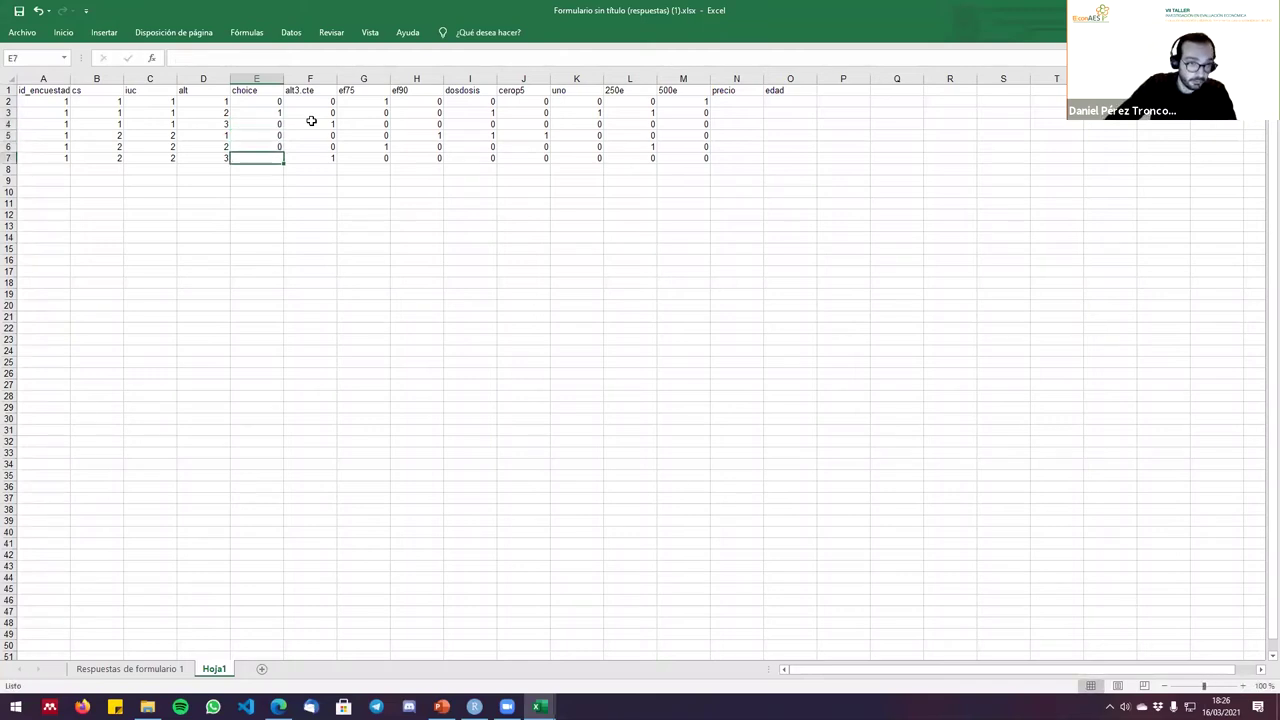
{"action": "type", "text": "1"}
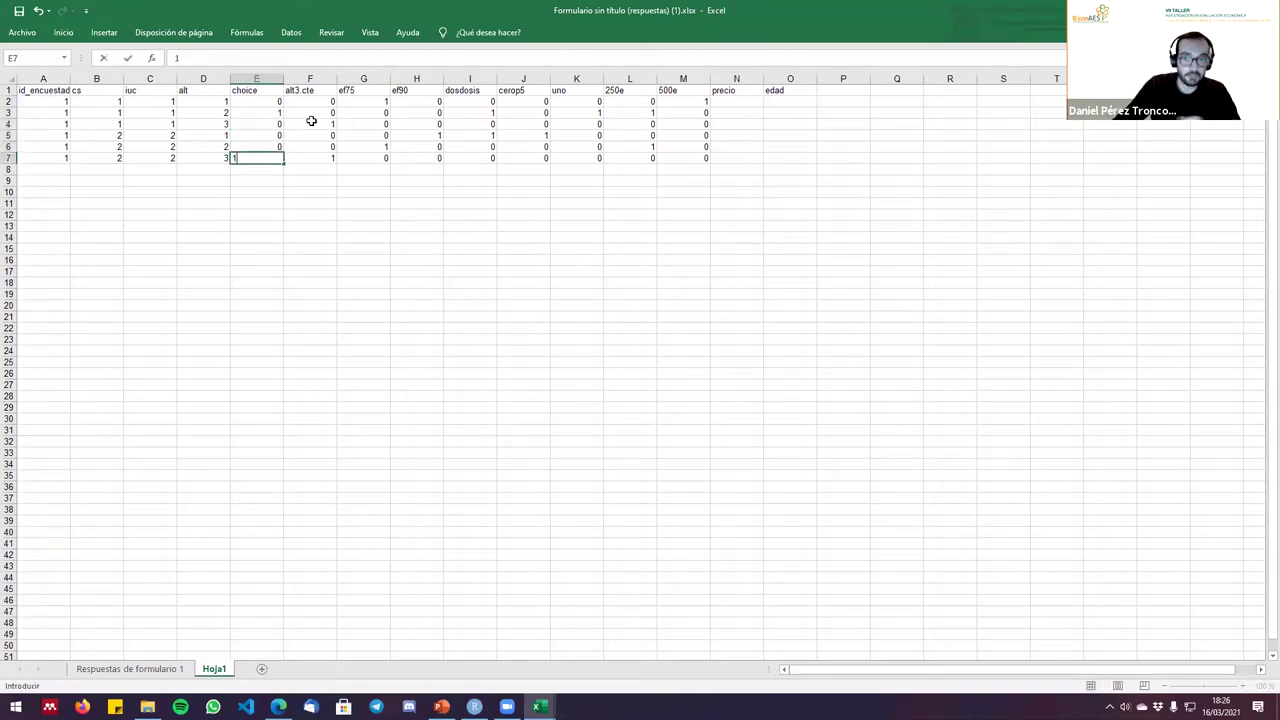
Fill the precio column for the first choice set with 500, 250 and 0 in N2:N4.
{"action": "left_click", "coordinate": [752, 104]}
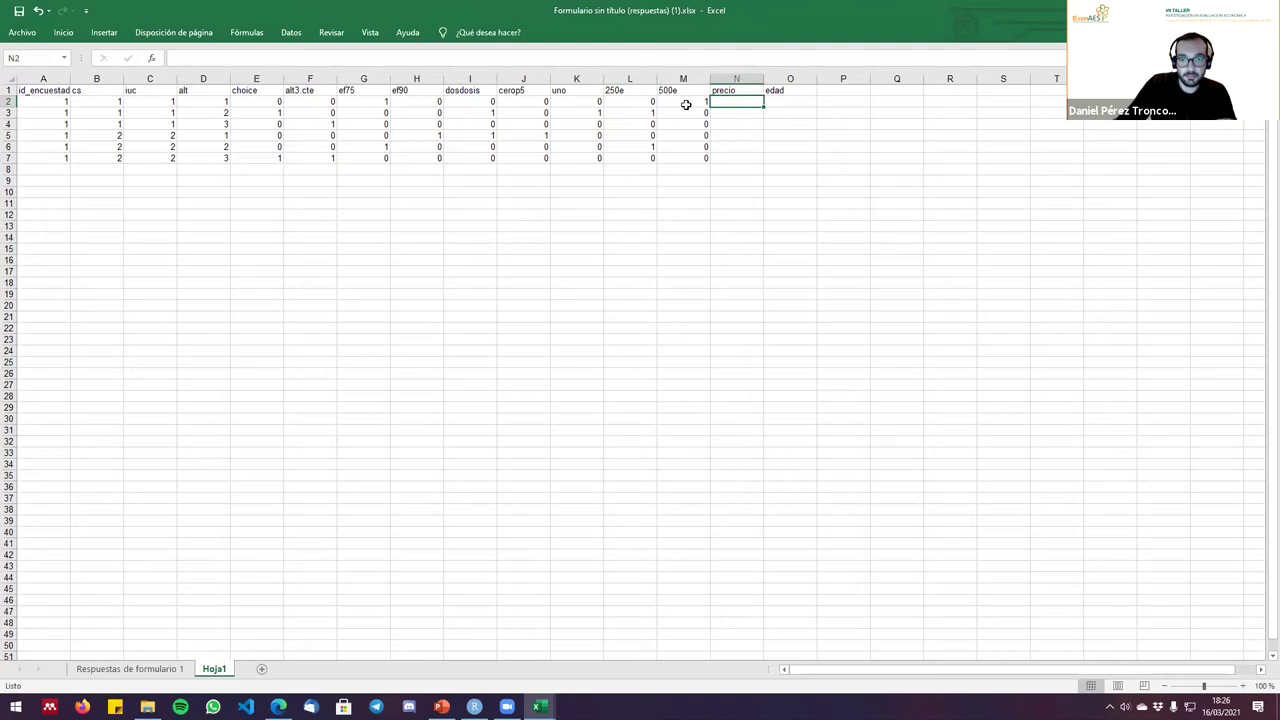
{"action": "left_click_drag", "start_coordinate": [663, 90], "coordinate": [729, 103]}
{"action": "left_click", "coordinate": [729, 103]}
{"action": "type", "text": "500"}
{"action": "key", "text": "Return"}
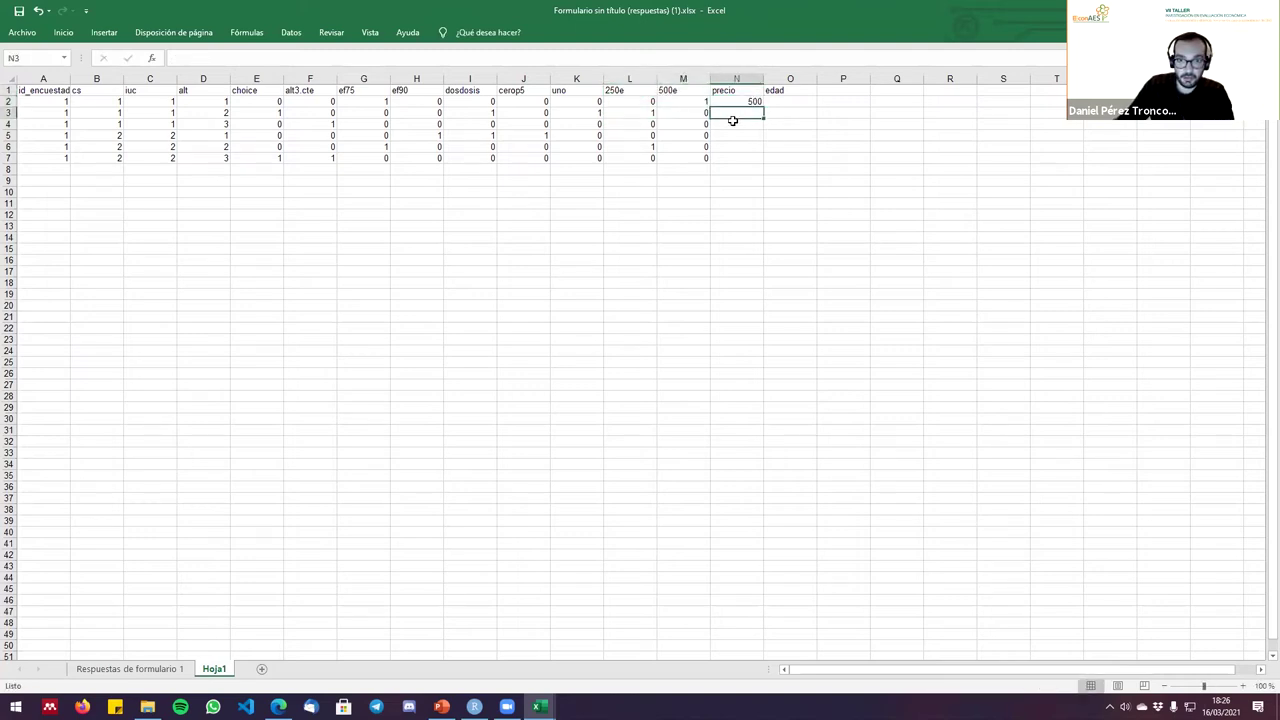
{"action": "type", "text": "250"}
{"action": "key", "text": "Return"}
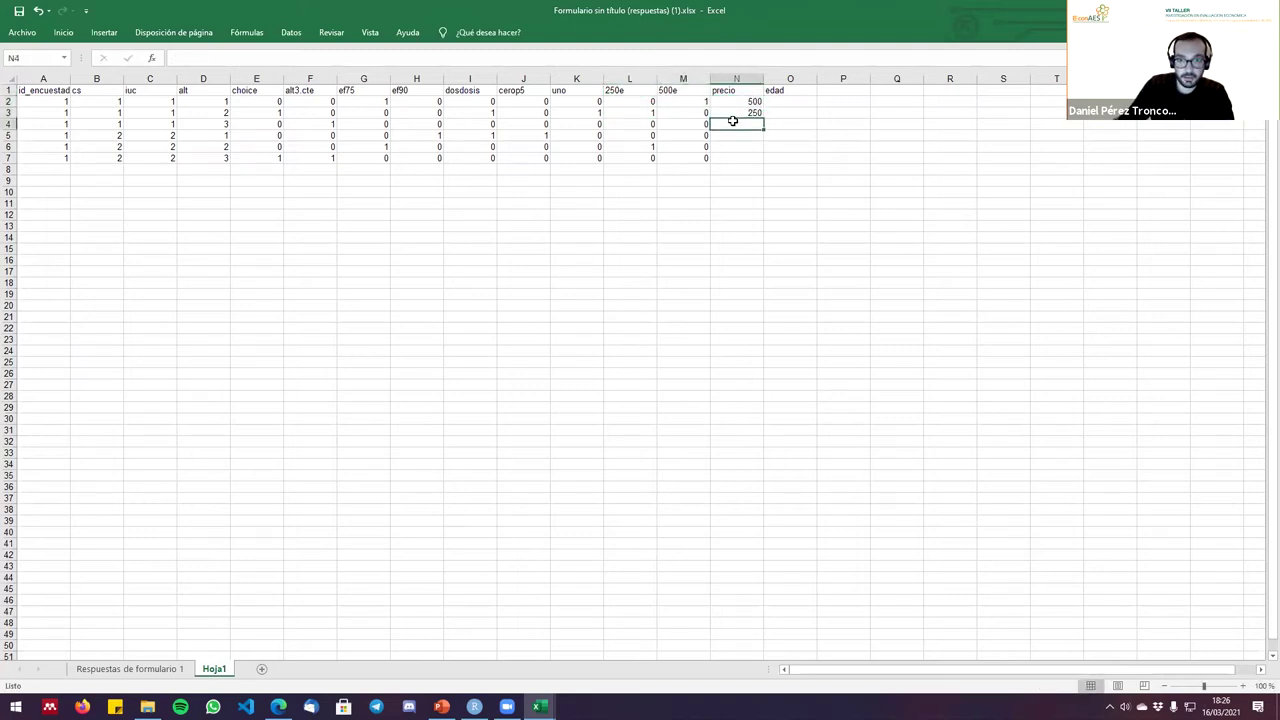
{"action": "type", "text": "0"}
{"action": "key", "text": "Return"}
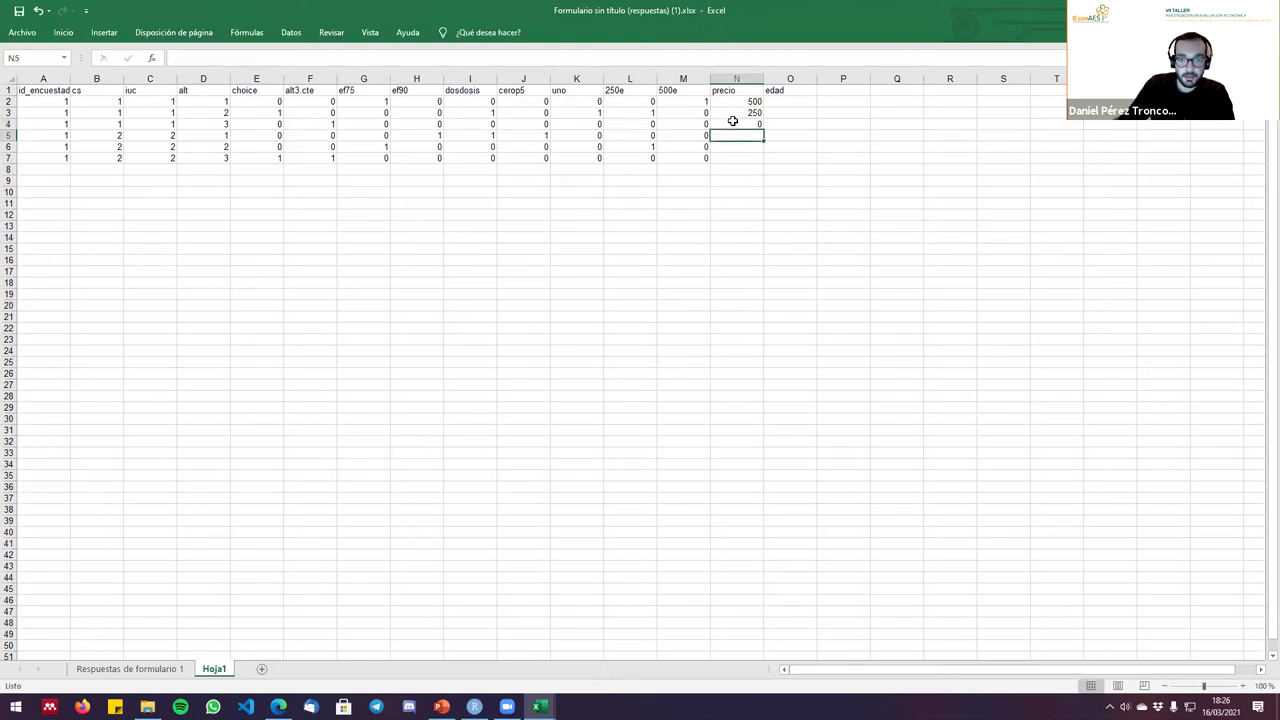
Fill the precio column for the second choice set with 50, 250 and 0 in N5:N7.
{"action": "left_click_drag", "start_coordinate": [620, 135], "coordinate": [683, 135]}
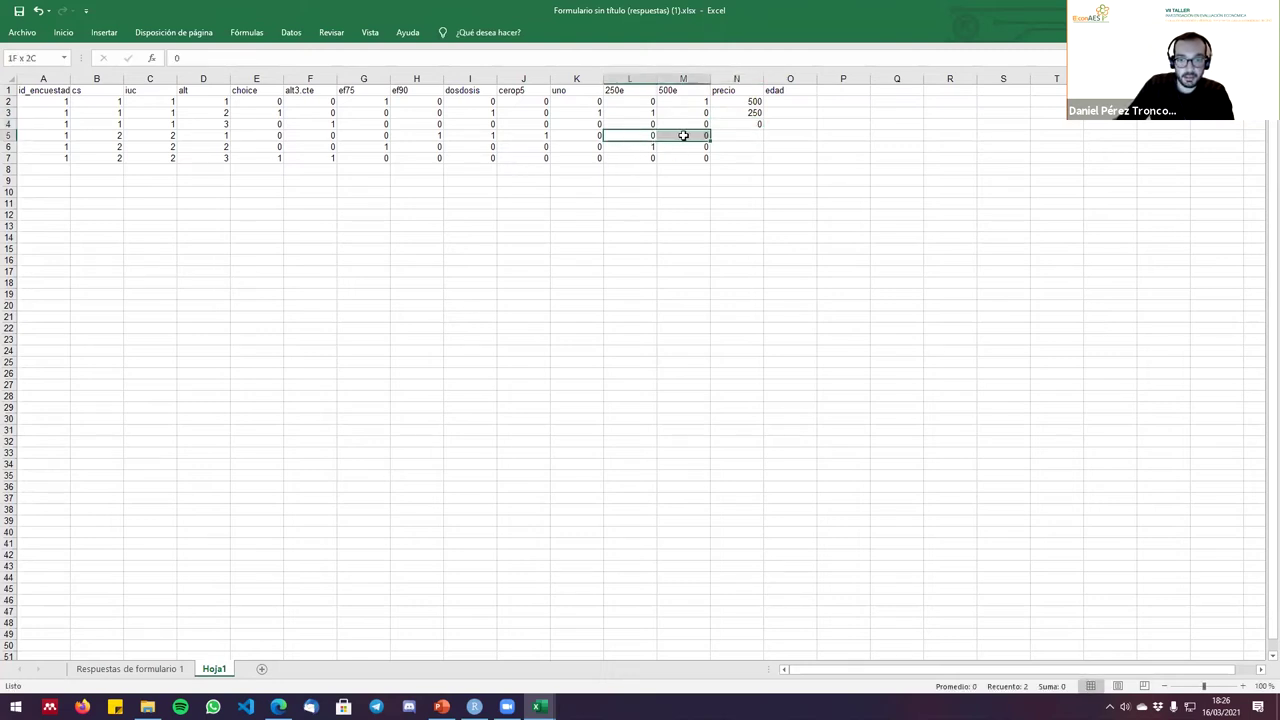
{"action": "left_click", "coordinate": [739, 138]}
{"action": "type", "text": "50"}
{"action": "key", "text": "Return"}
{"action": "left_click_drag", "start_coordinate": [649, 148], "coordinate": [683, 148]}
{"action": "type", "text": "1"}
{"action": "left_click", "coordinate": [731, 145]}
{"action": "type", "text": "250"}
{"action": "key", "text": "Return"}
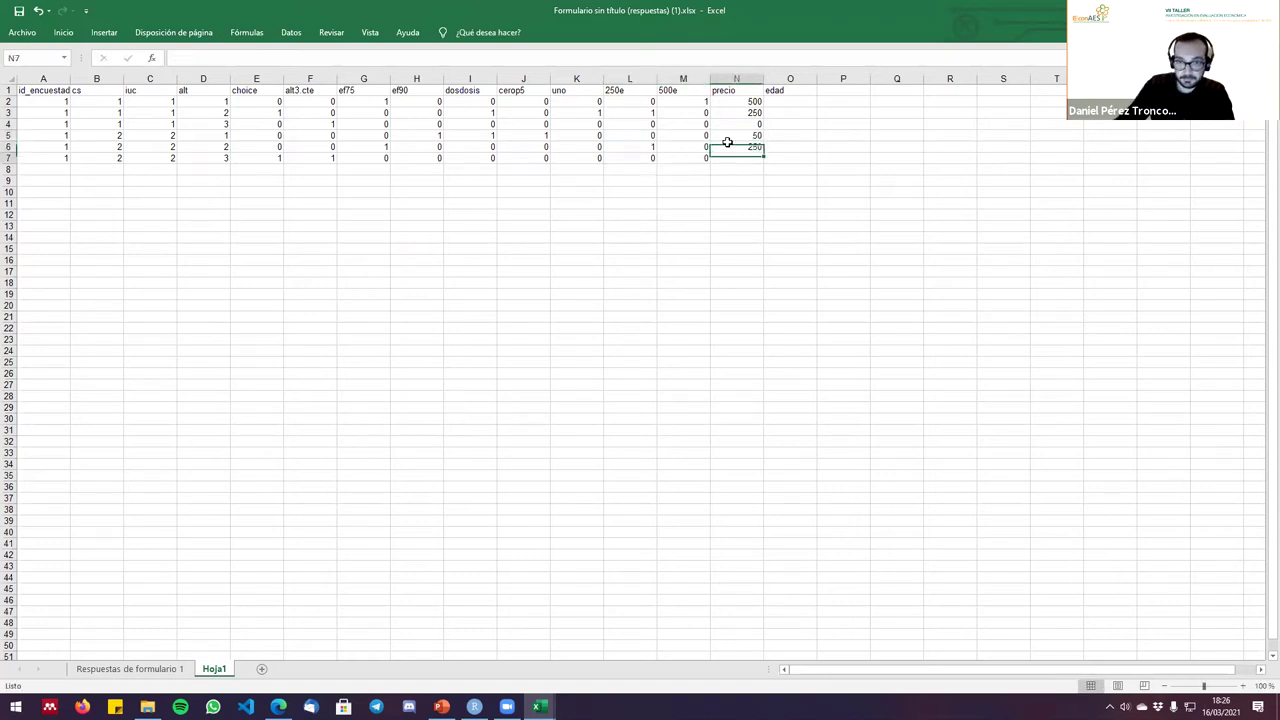
{"action": "left_click_drag", "start_coordinate": [629, 158], "coordinate": [689, 157]}
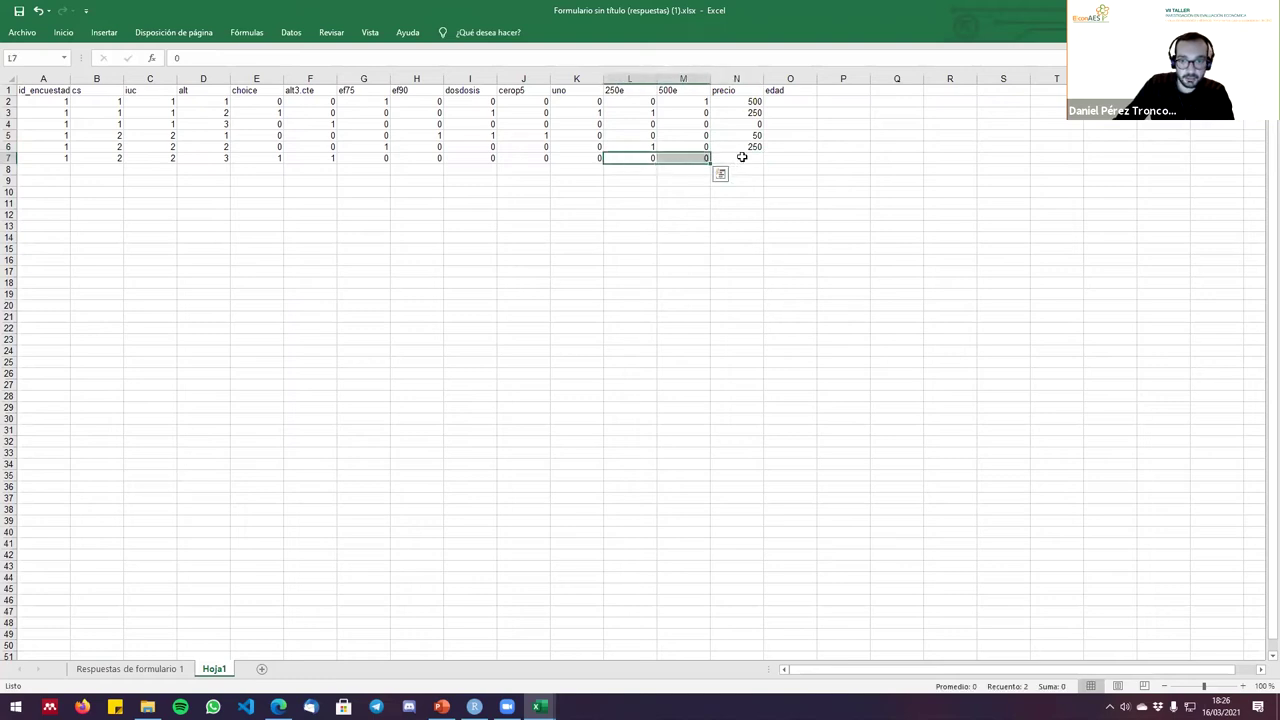
{"action": "left_click", "coordinate": [741, 157]}
{"action": "type", "text": "50"}
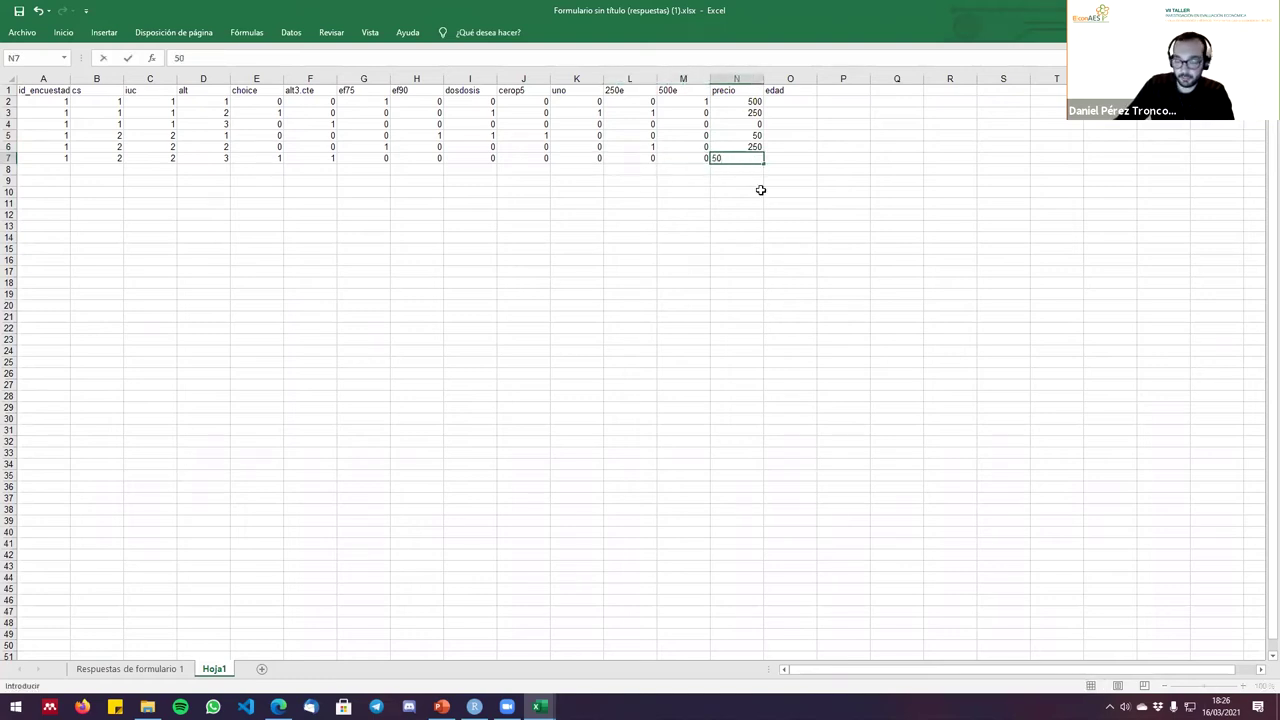
{"action": "left_click", "coordinate": [837, 160]}
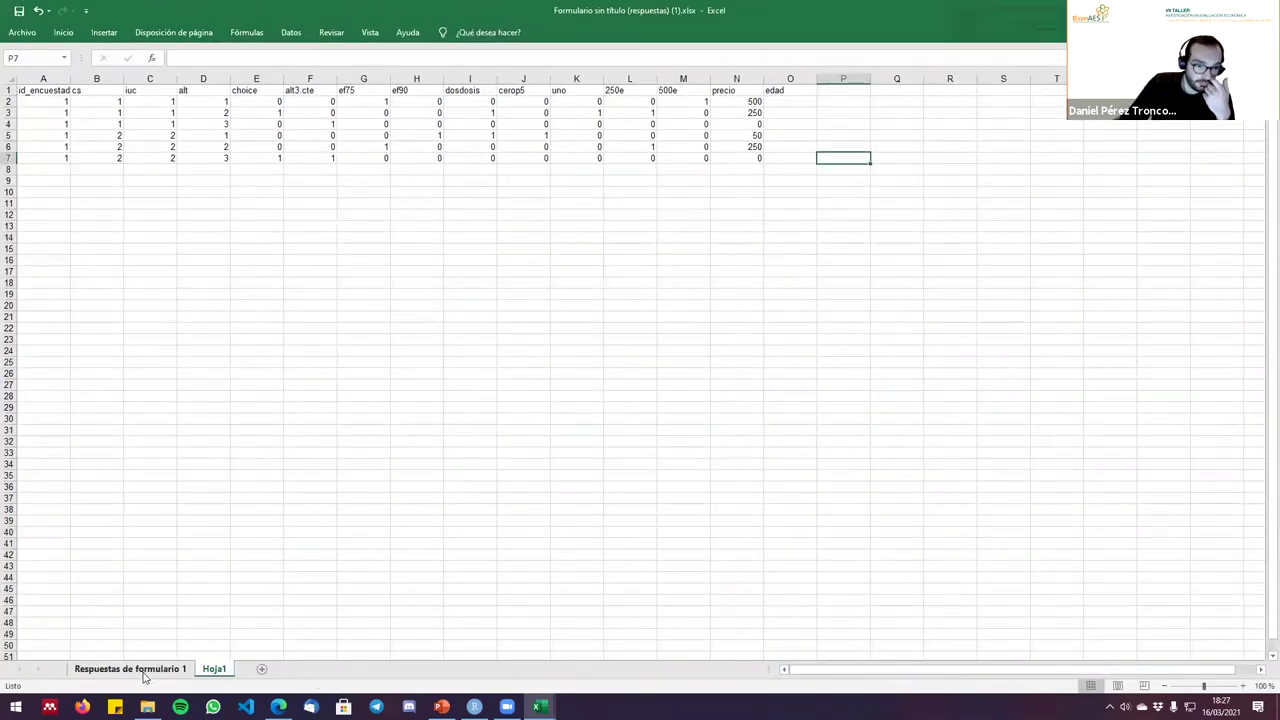
Check the recorded Edad answer on the "Respuestas de formulario 1" sheet and return to Hoja1.
{"action": "left_click", "coordinate": [141, 672]}
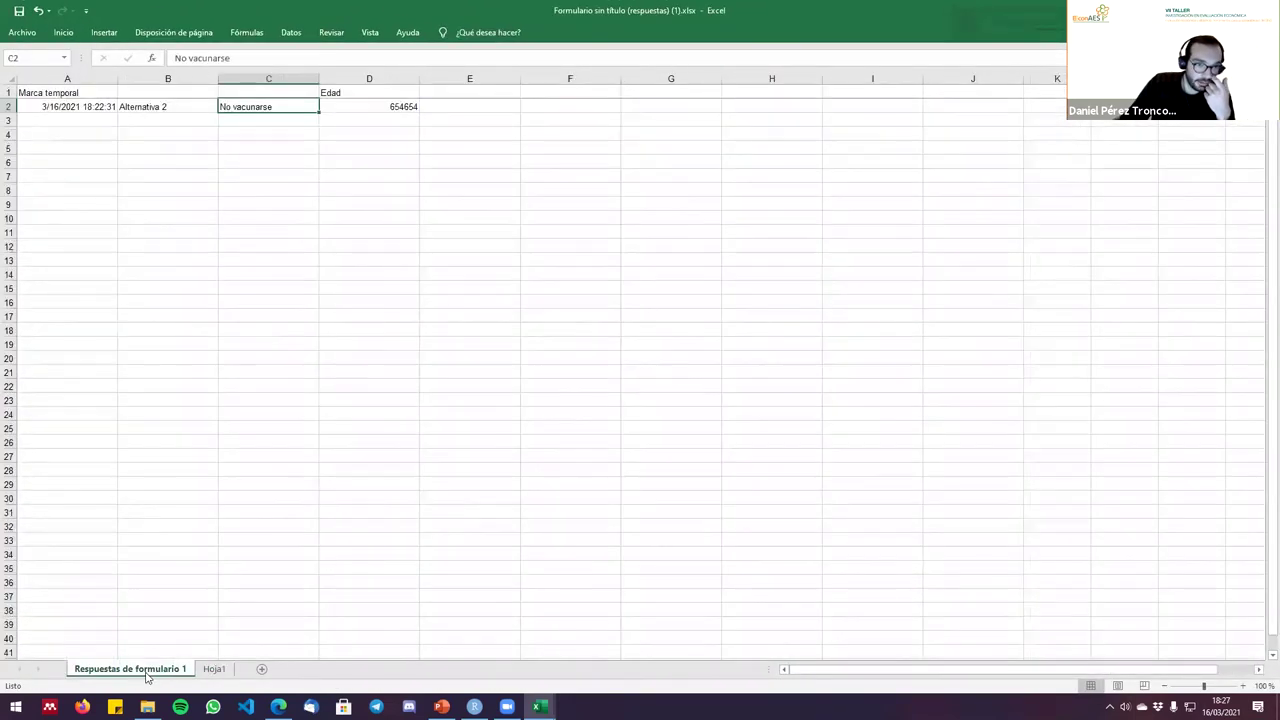
{"action": "left_click", "coordinate": [215, 669]}
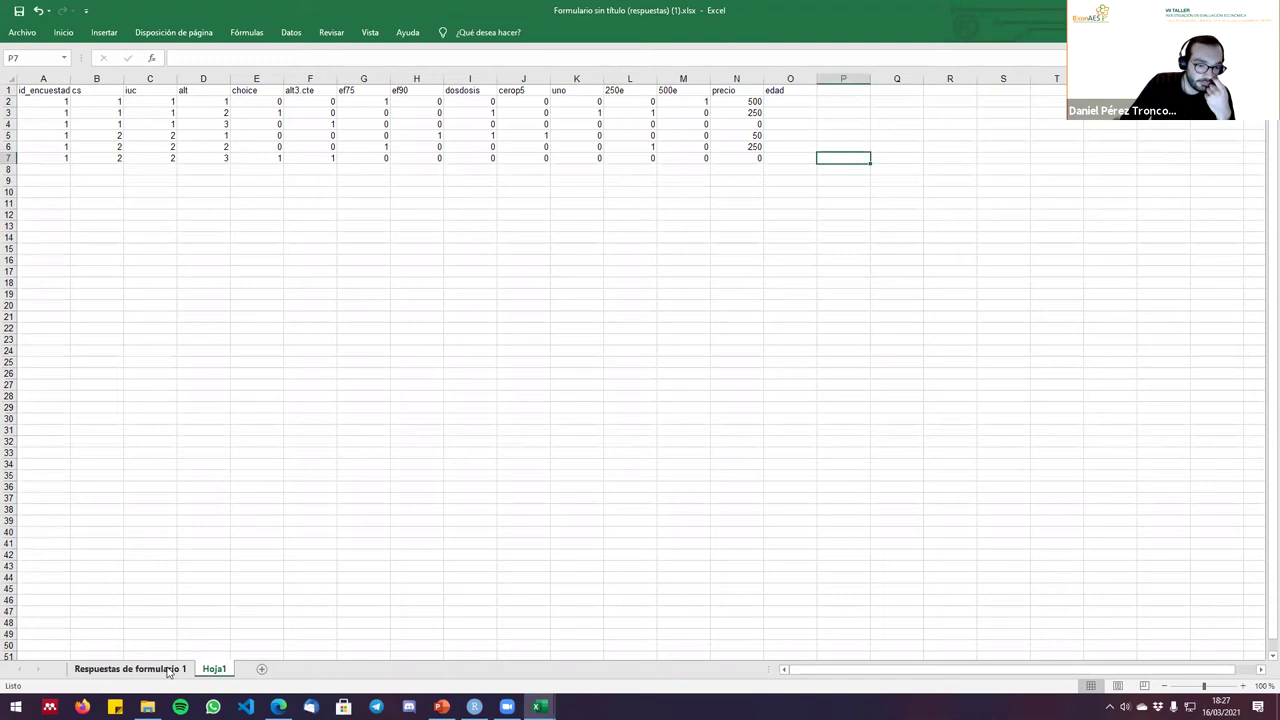
{"action": "left_click", "coordinate": [214, 669]}
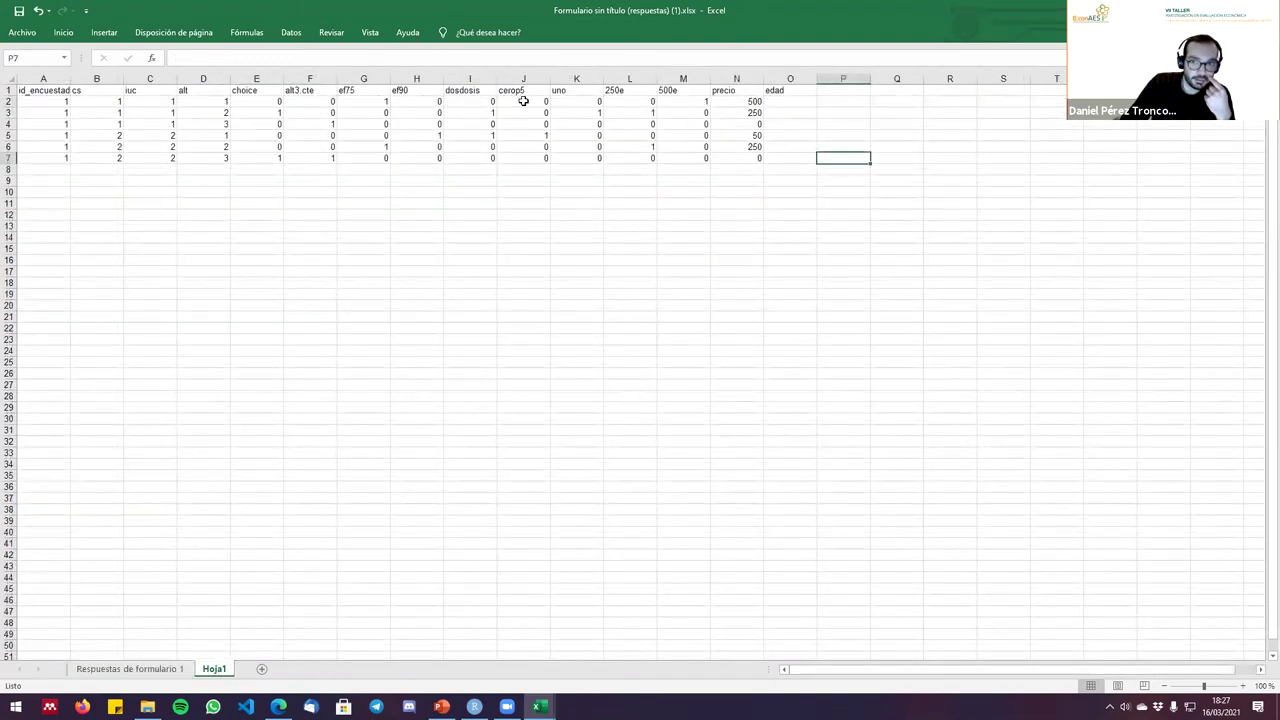
{"action": "left_click", "coordinate": [791, 101]}
{"action": "key", "text": "Return"}
{"action": "type", "text": "65+65"}
{"action": "key", "text": "Return"}
{"action": "type", "text": "6"}
{"action": "key", "text": "Return"}
{"action": "type", "text": "5+6"}
{"action": "key", "text": "Return"}
{"action": "type", "text": "+65"}
{"action": "left_click", "coordinate": [800, 103]}
{"action": "left_click", "coordinate": [802, 167], "text": "shift"}
{"action": "key", "text": "Delete"}
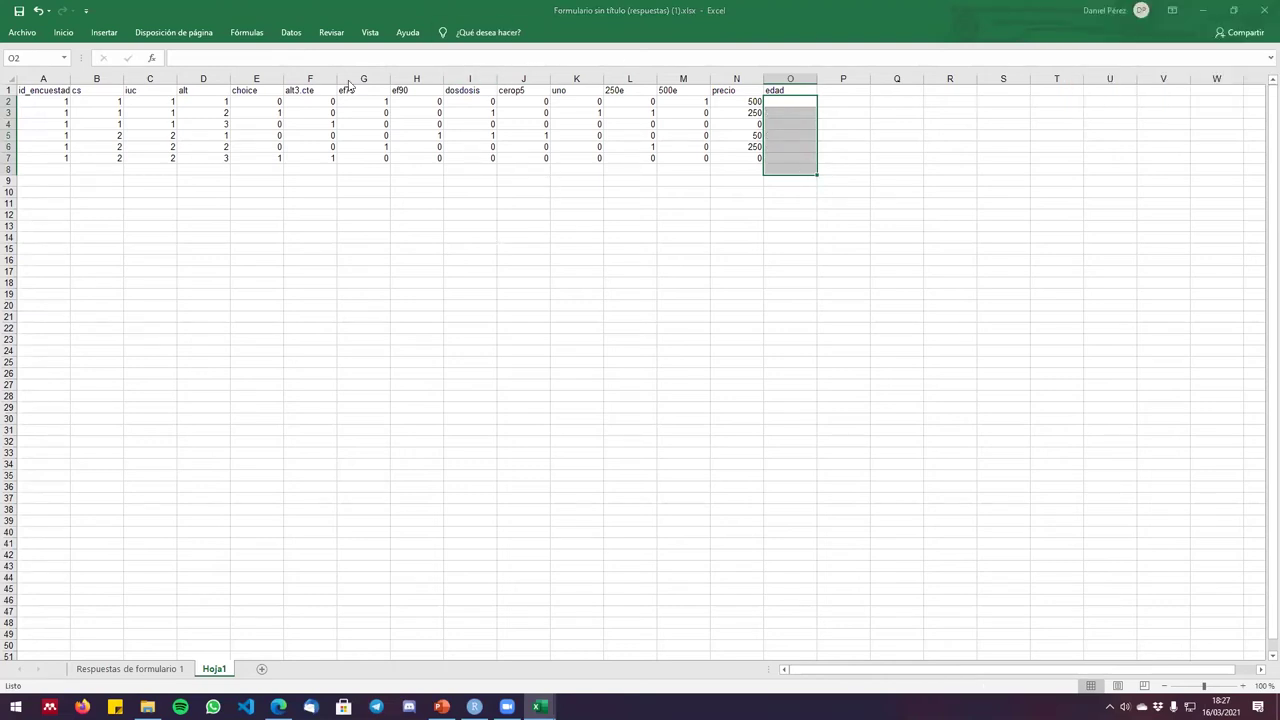
Close the form responses workbook without saving the changes and return to the start of the diseño.xls design table.
{"action": "key", "text": "ctrl+w"}
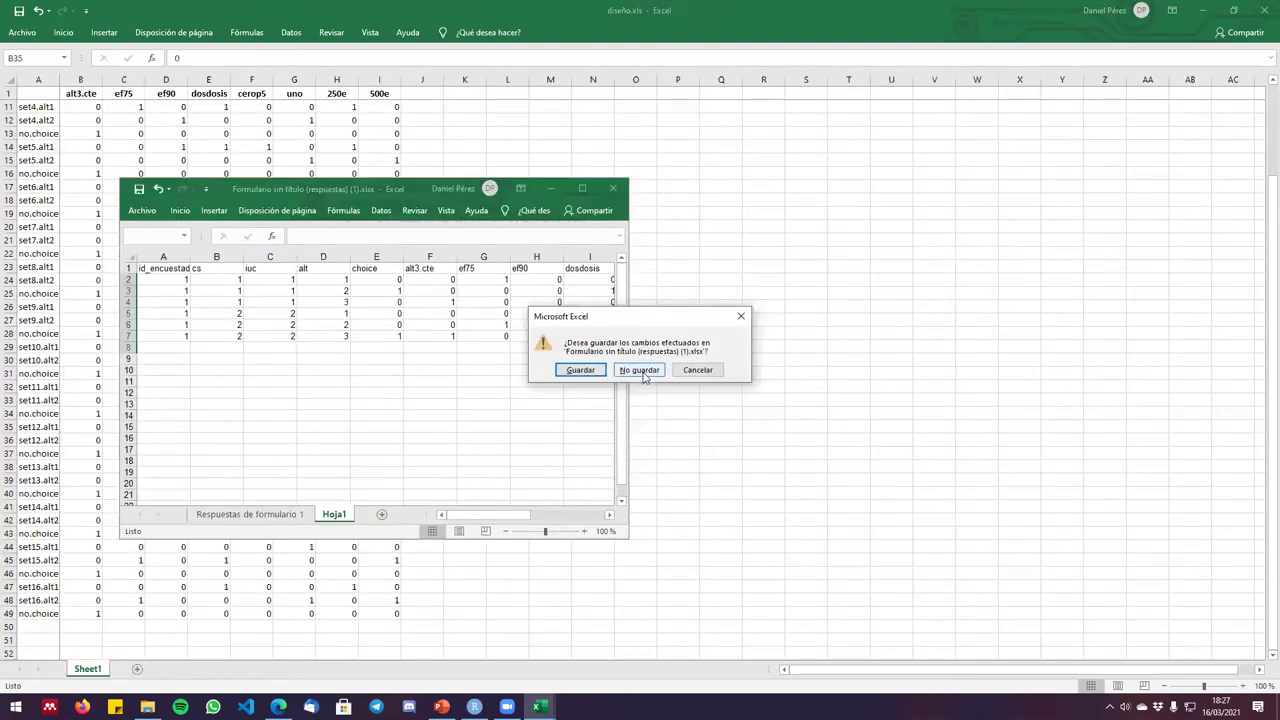
{"action": "left_click", "coordinate": [632, 369]}
{"action": "scroll", "coordinate": [485, 370], "scroll_direction": "up", "scroll_amount": 3}
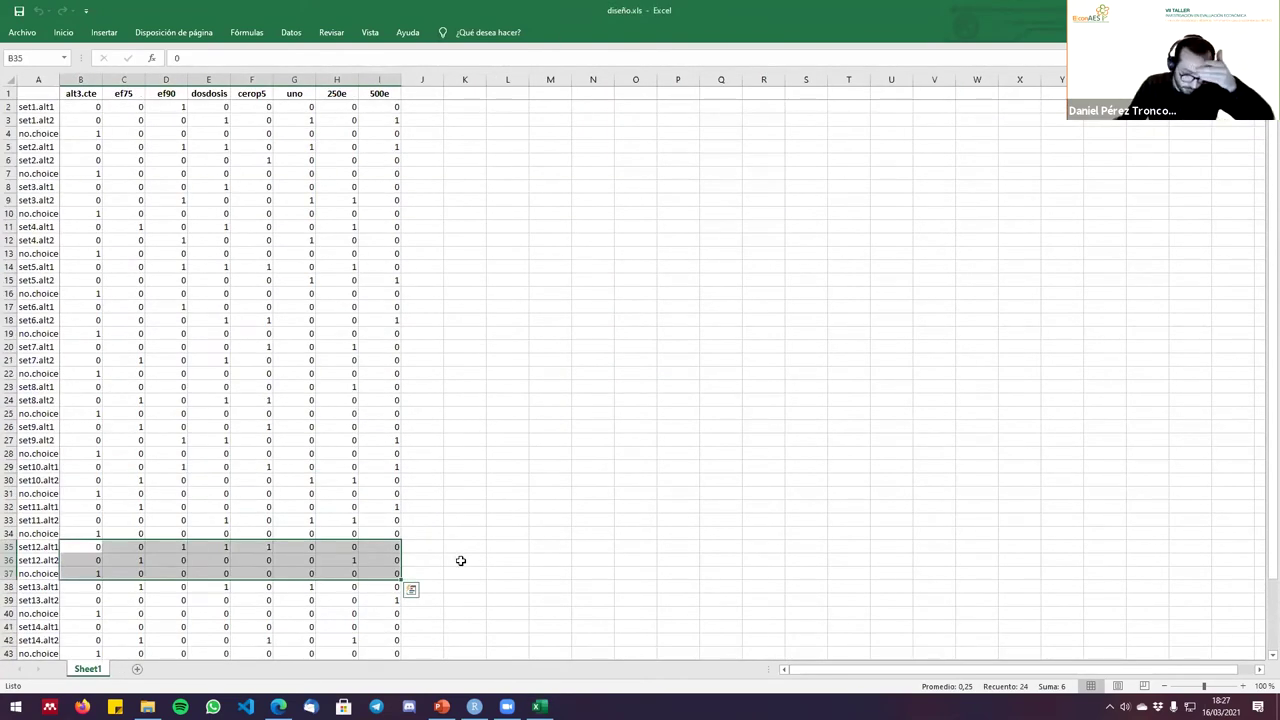
Switch to RStudio, review the Diseño.R script around the set.seed(1357) and sim lines, and minimize the window.
{"action": "left_click", "coordinate": [474, 706]}
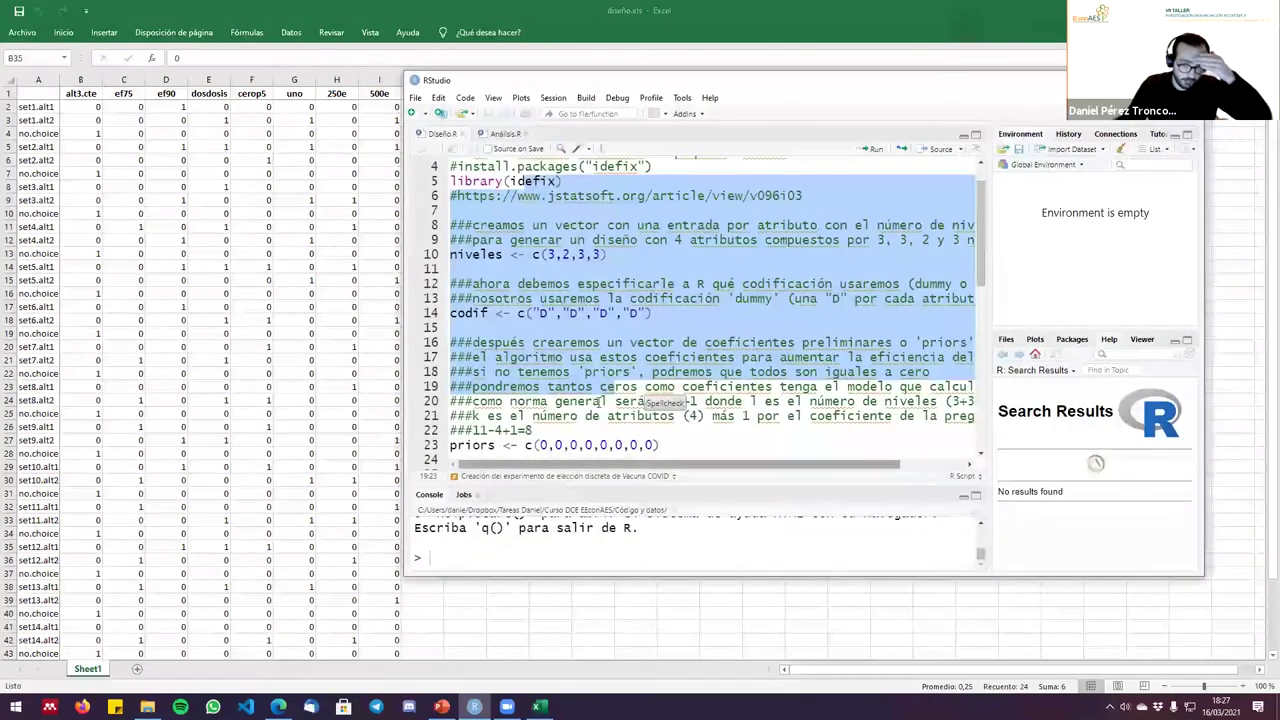
{"action": "double_click", "coordinate": [727, 86]}
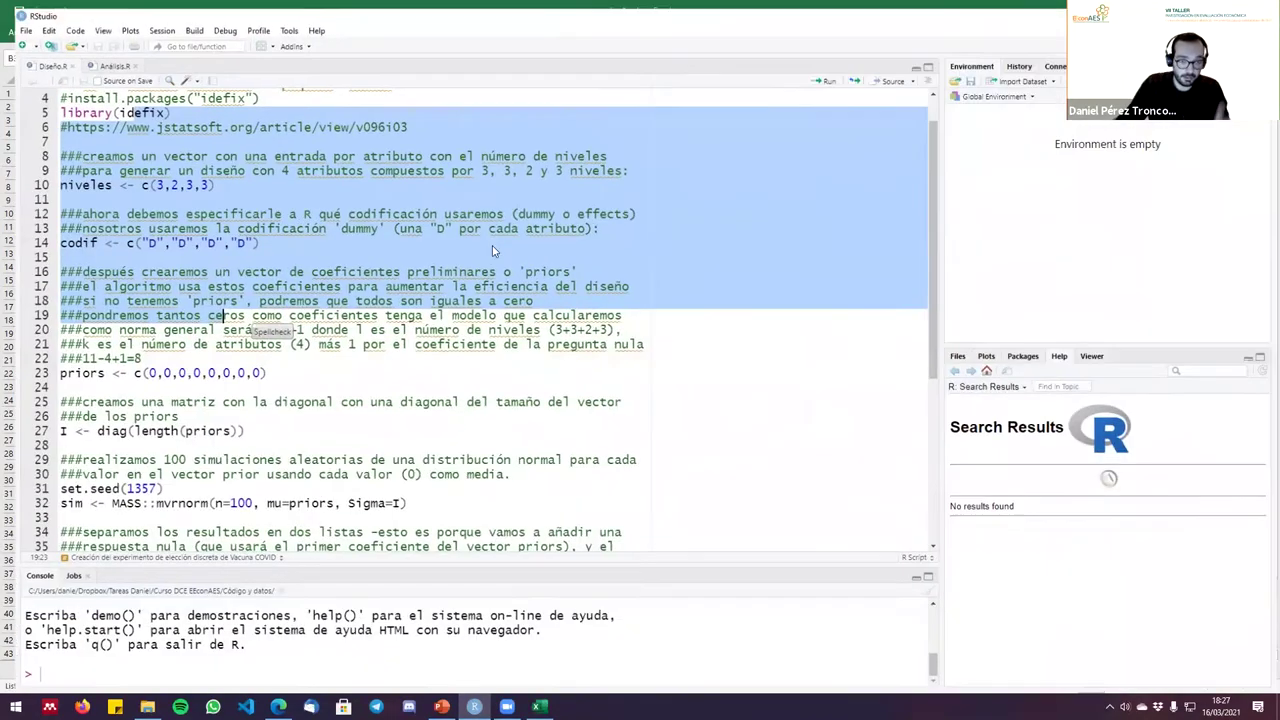
{"action": "scroll", "coordinate": [470, 385], "scroll_direction": "up", "scroll_amount": 1}
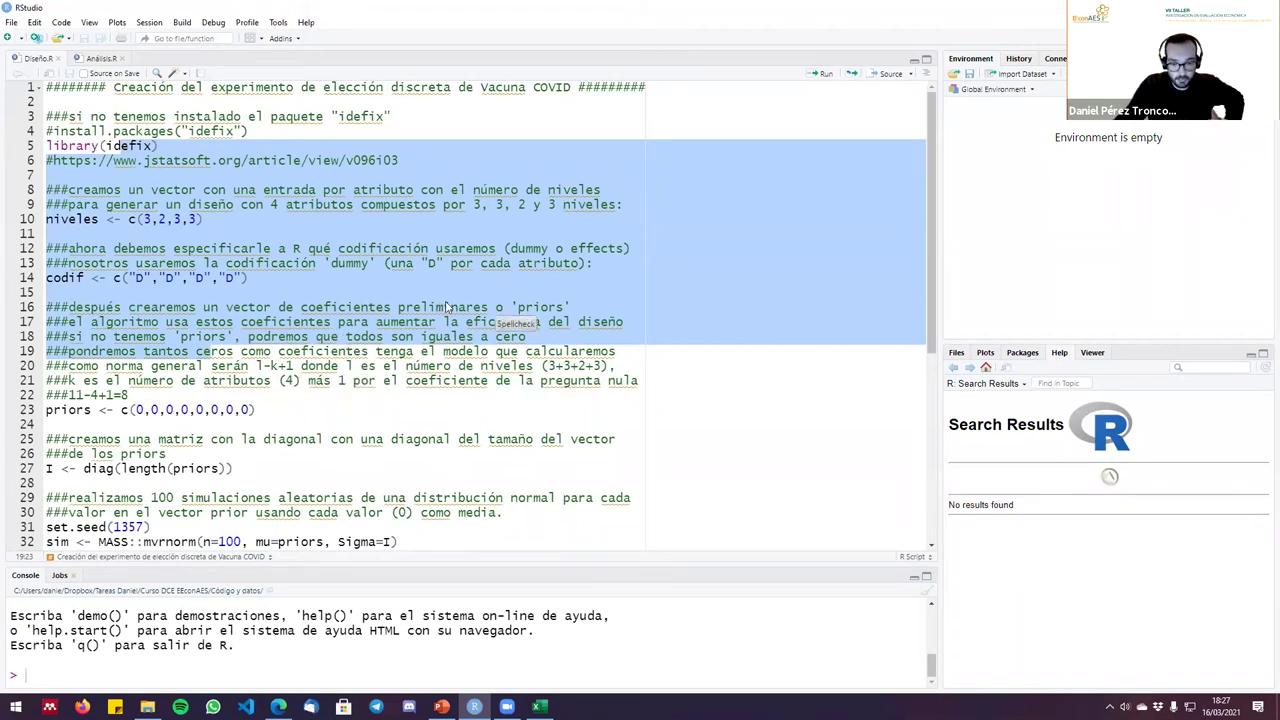
{"action": "double_click", "coordinate": [372, 541]}
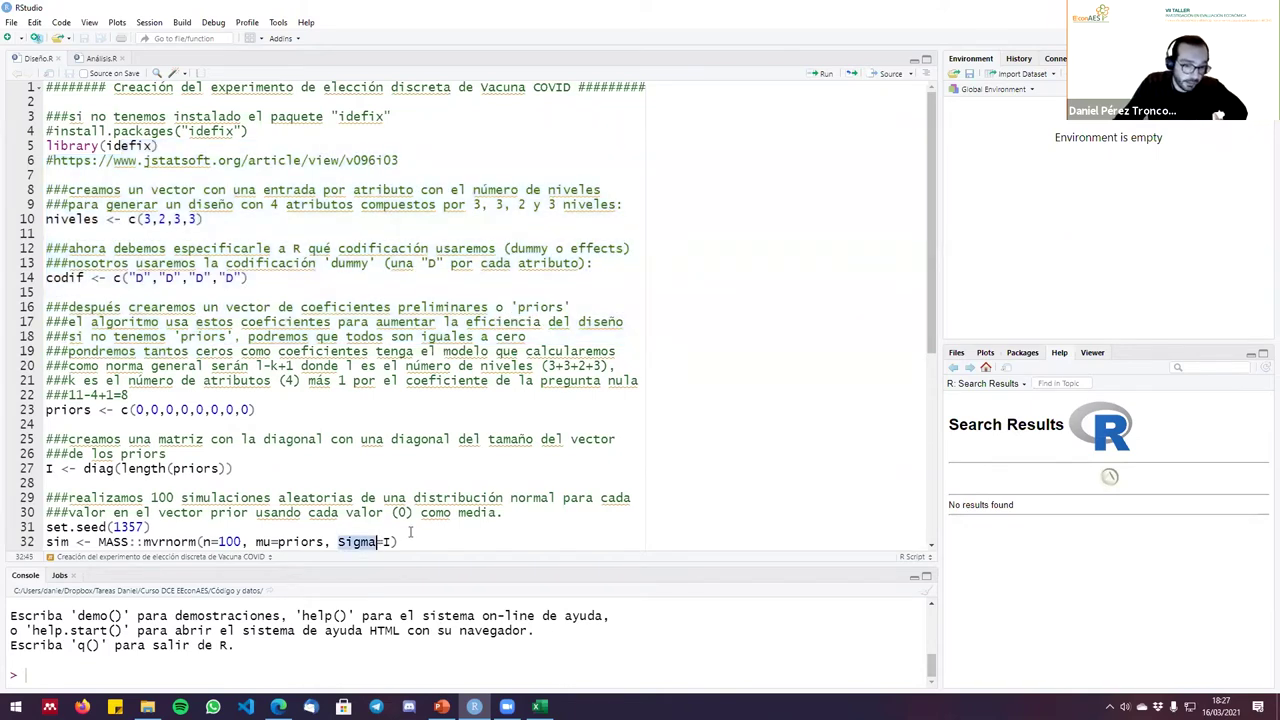
{"action": "left_click", "coordinate": [414, 533]}
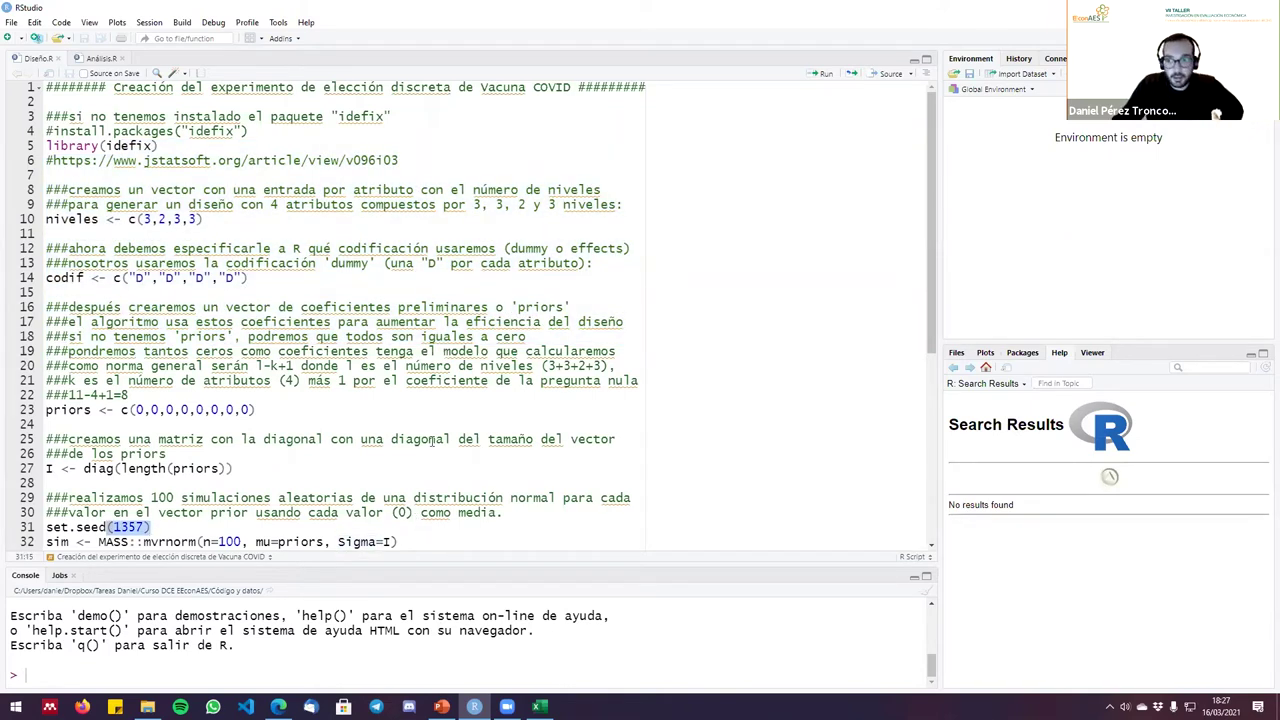
{"action": "scroll", "coordinate": [432, 440], "scroll_direction": "down", "scroll_amount": 1}
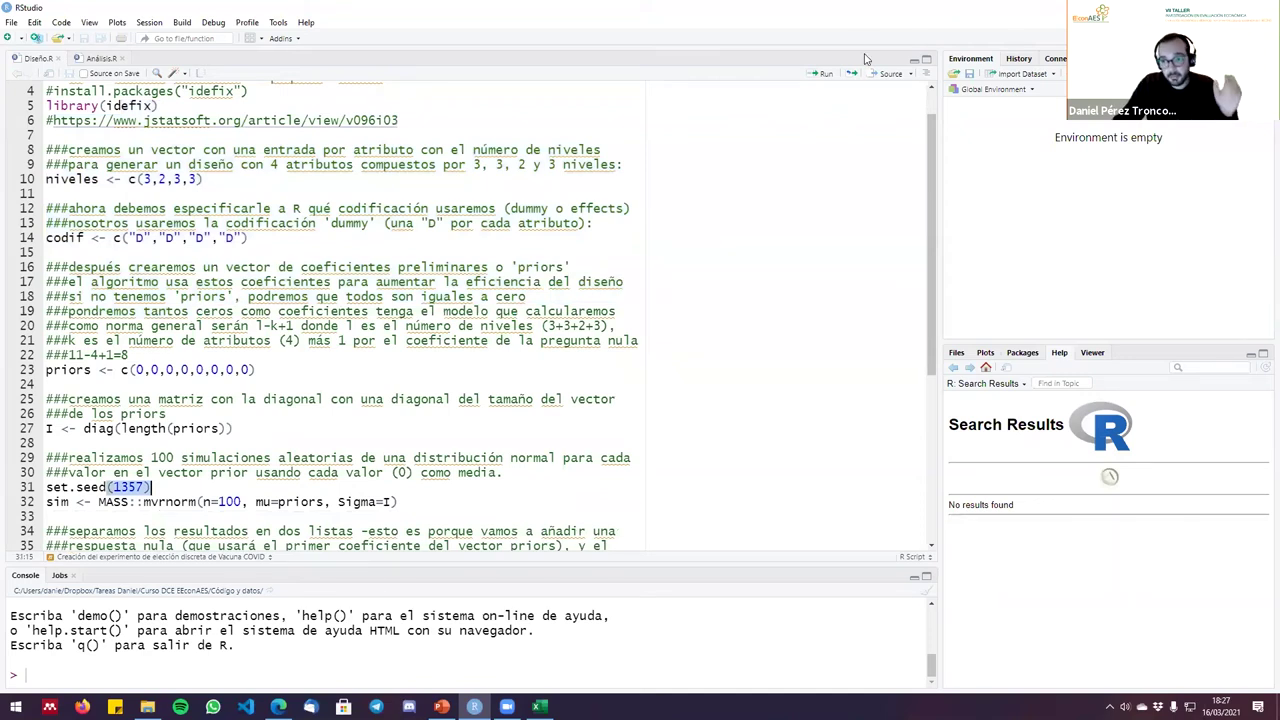
{"action": "key", "text": "super+Down"}
{"action": "key", "text": "super+Down"}
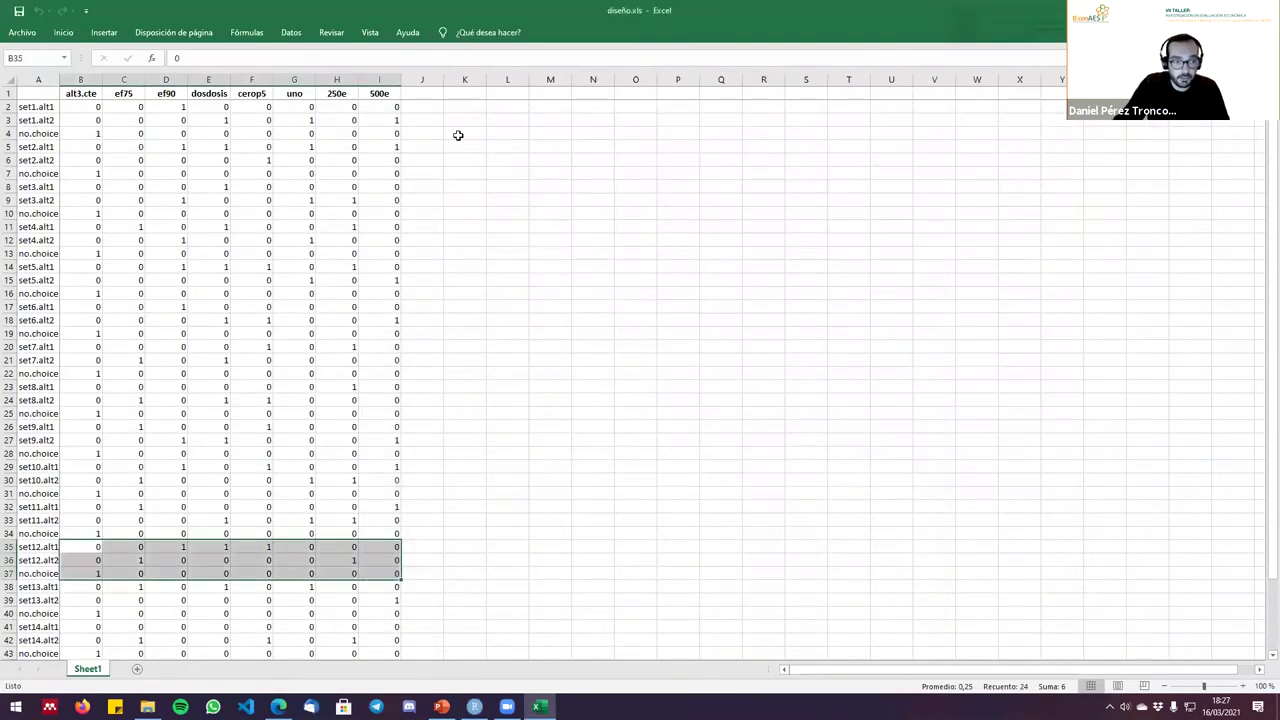
Switch to PowerPoint and advance the presentation from the results coding table on slide 144 to the Índice on slide 147.
{"action": "left_click", "coordinate": [441, 706]}
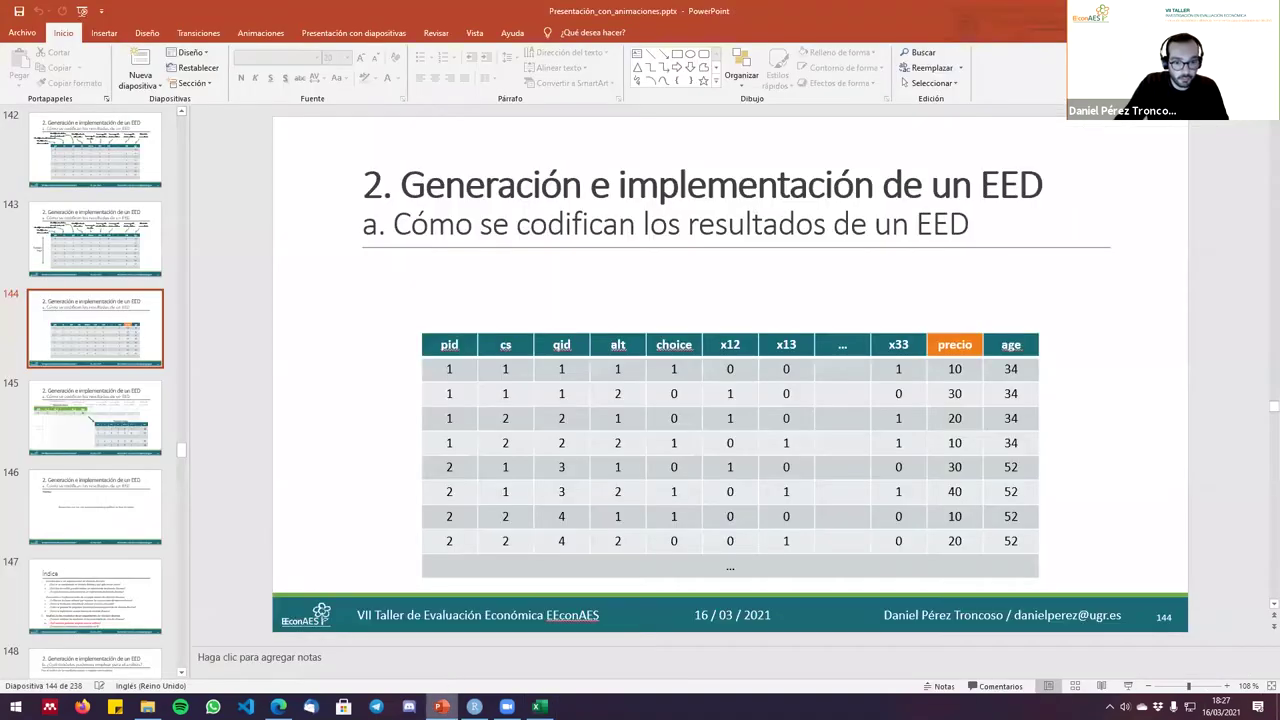
{"action": "scroll", "coordinate": [464, 446], "scroll_direction": "up", "scroll_amount": 1}
{"action": "scroll", "coordinate": [462, 455], "scroll_direction": "down", "scroll_amount": 1}
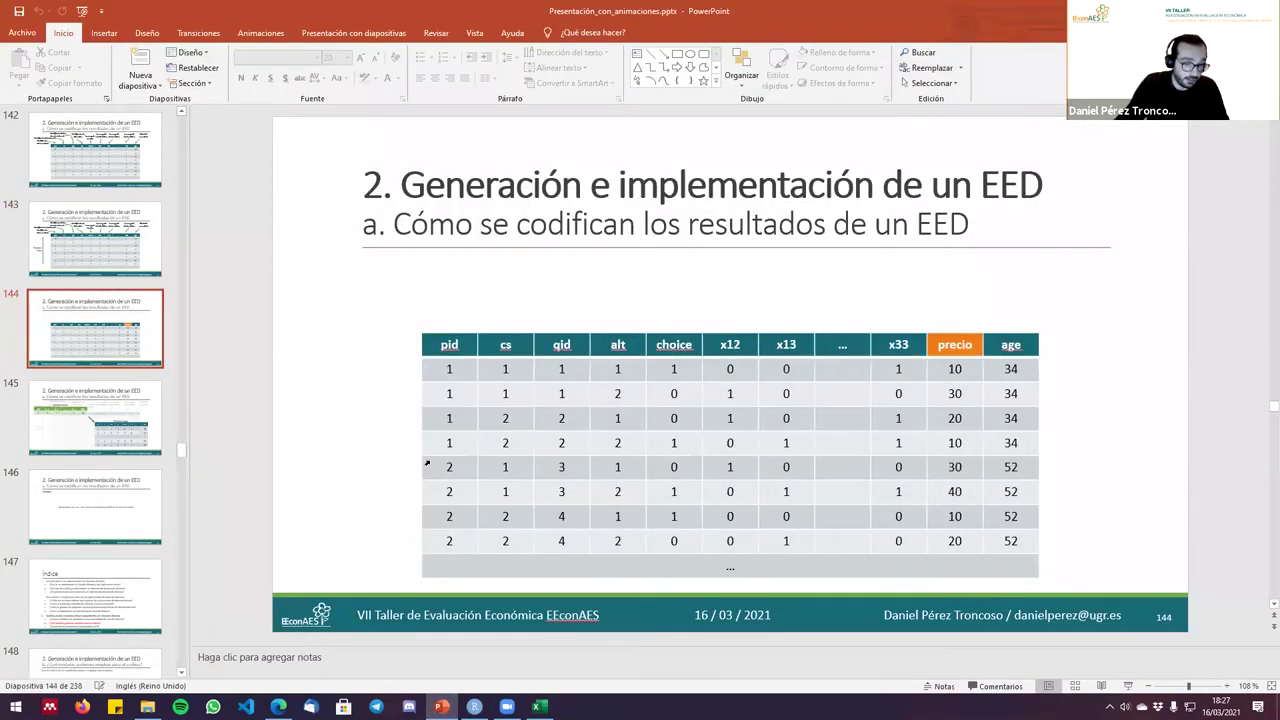
{"action": "scroll", "coordinate": [228, 500], "scroll_direction": "down", "scroll_amount": 2}
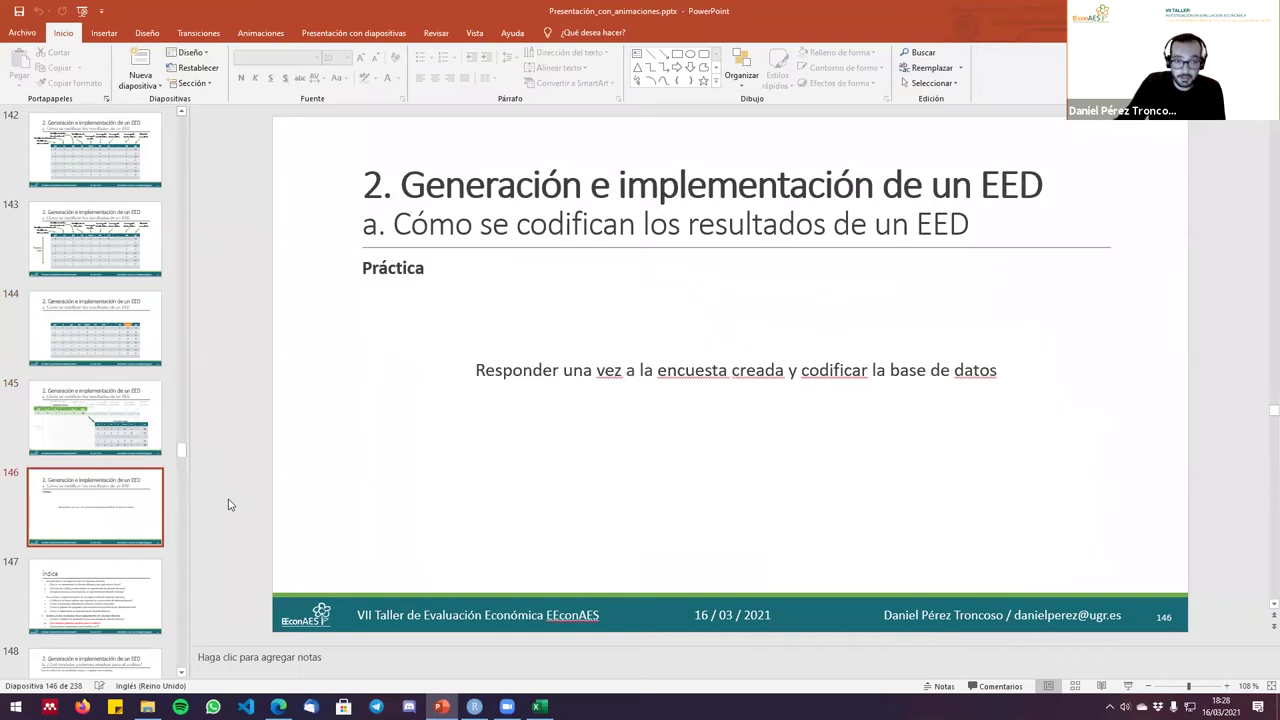
{"action": "scroll", "coordinate": [277, 490], "scroll_direction": "down", "scroll_amount": 1}
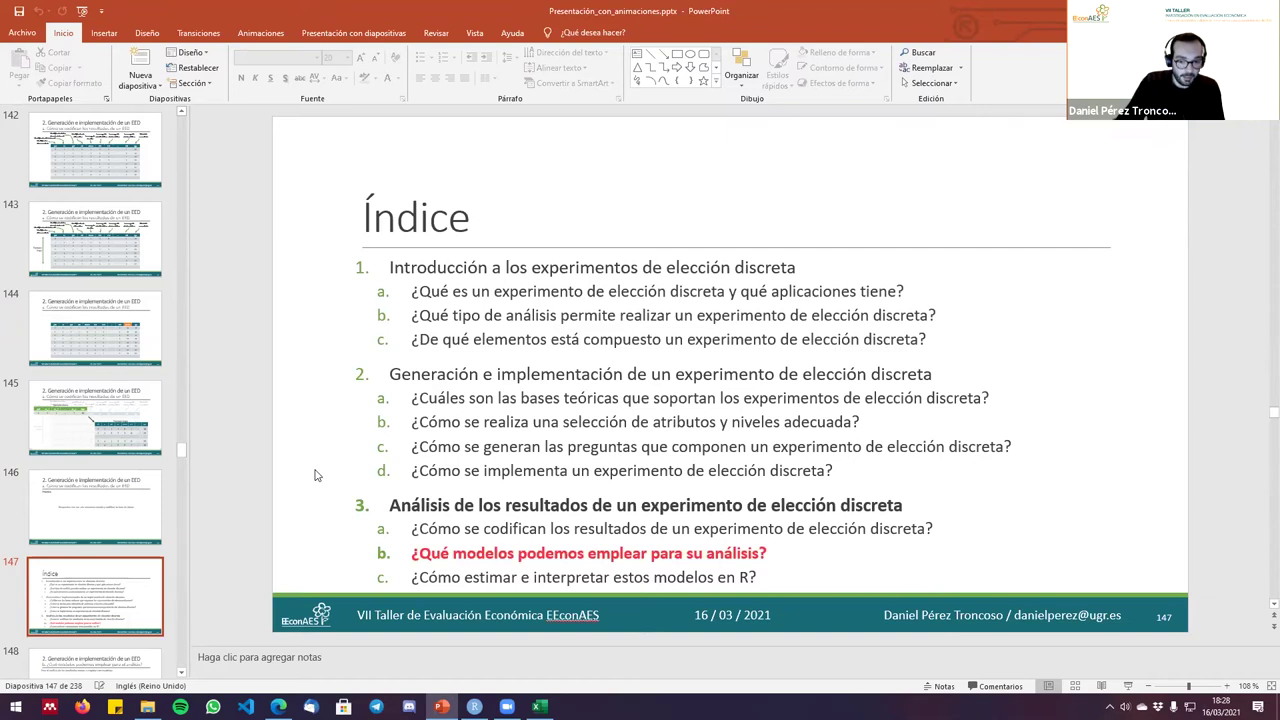
{"action": "scroll", "coordinate": [315, 475], "scroll_direction": "down", "scroll_amount": 1}
{"action": "scroll", "coordinate": [315, 475], "scroll_direction": "up", "scroll_amount": 1}
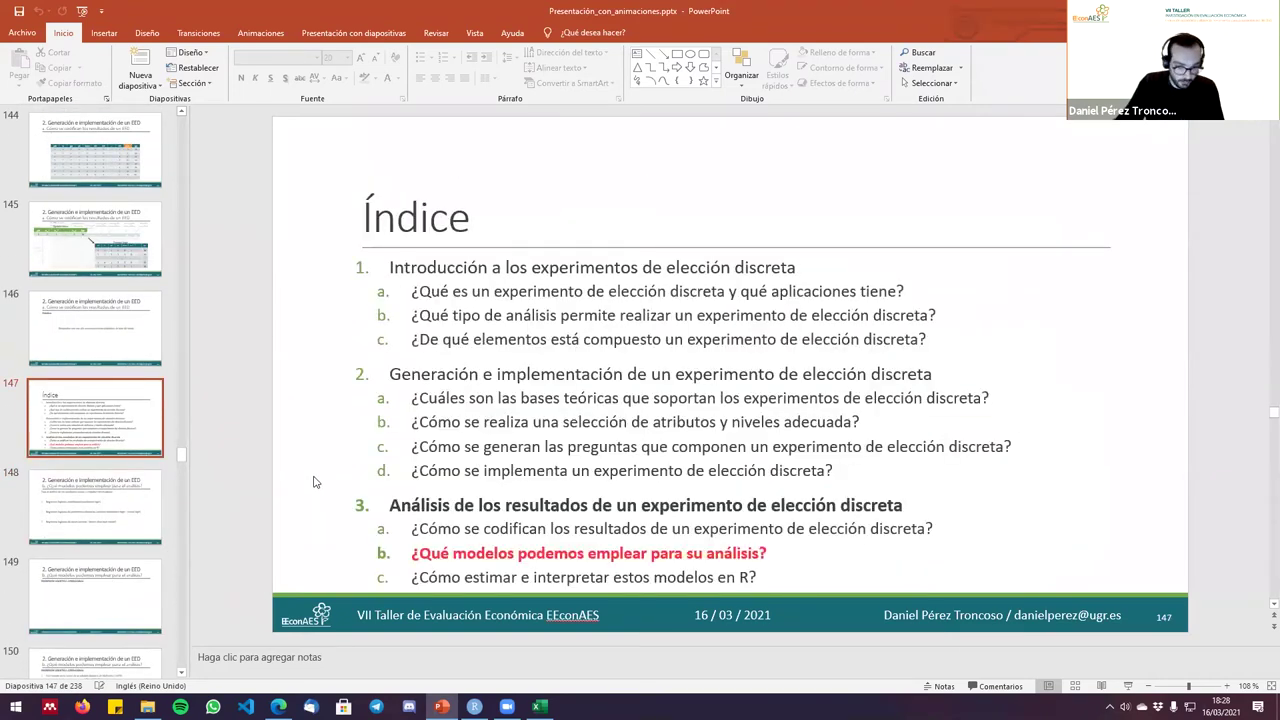